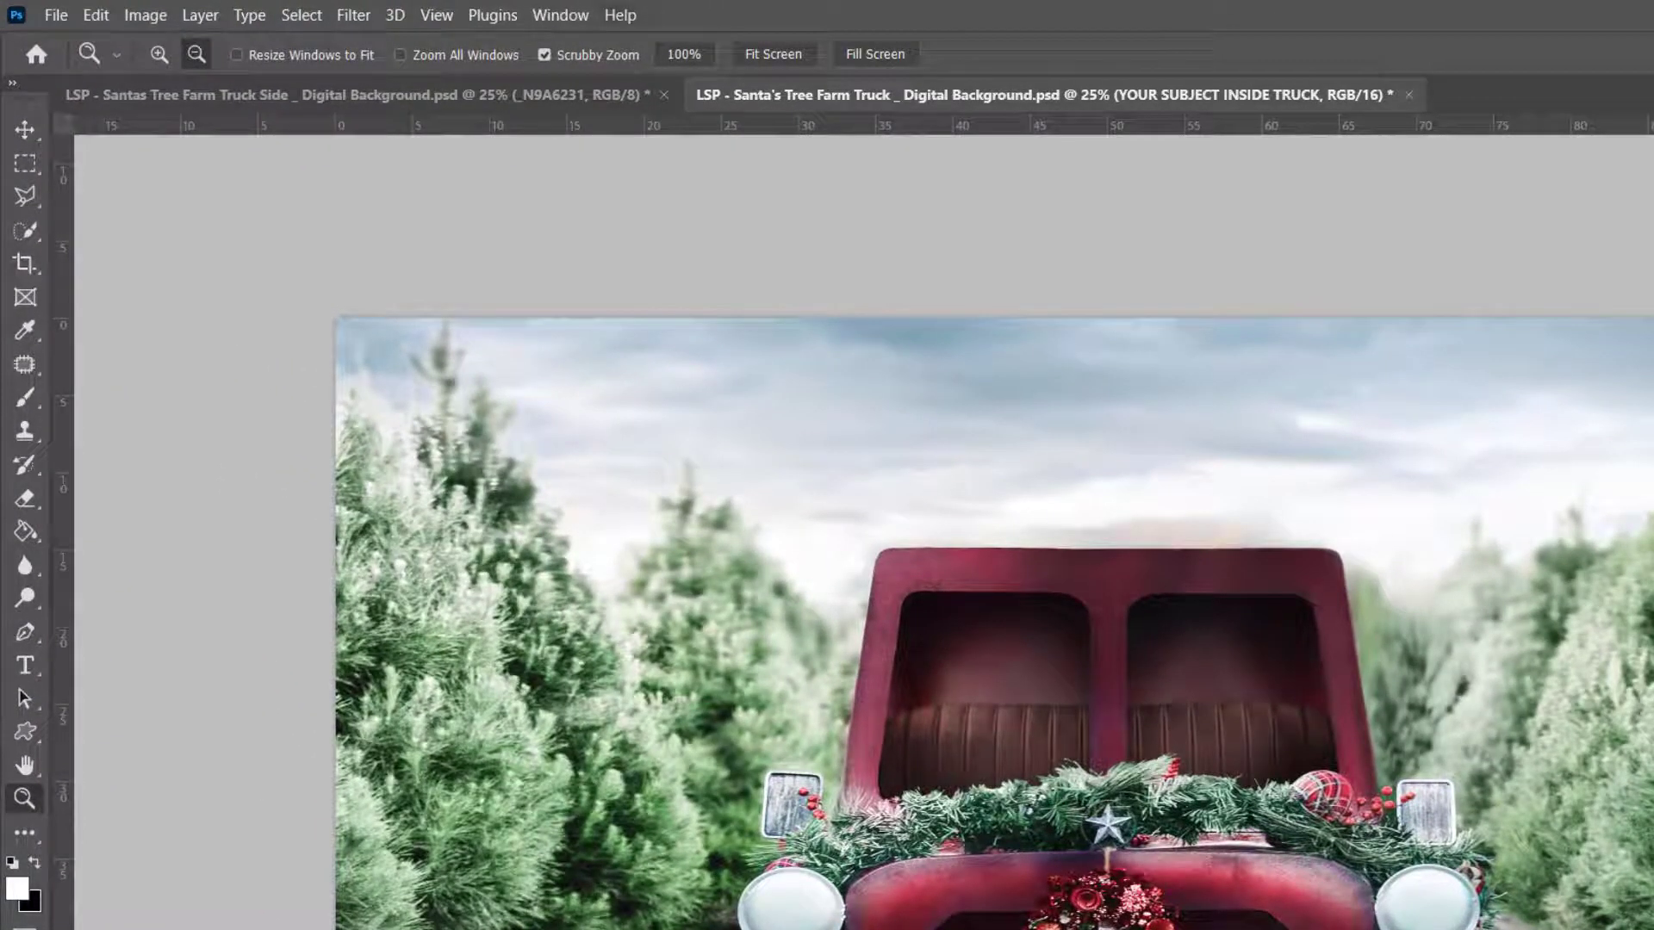
Check that the Layers panel is enabled and select the Trees Extra Inside layer
left_click(561, 13)
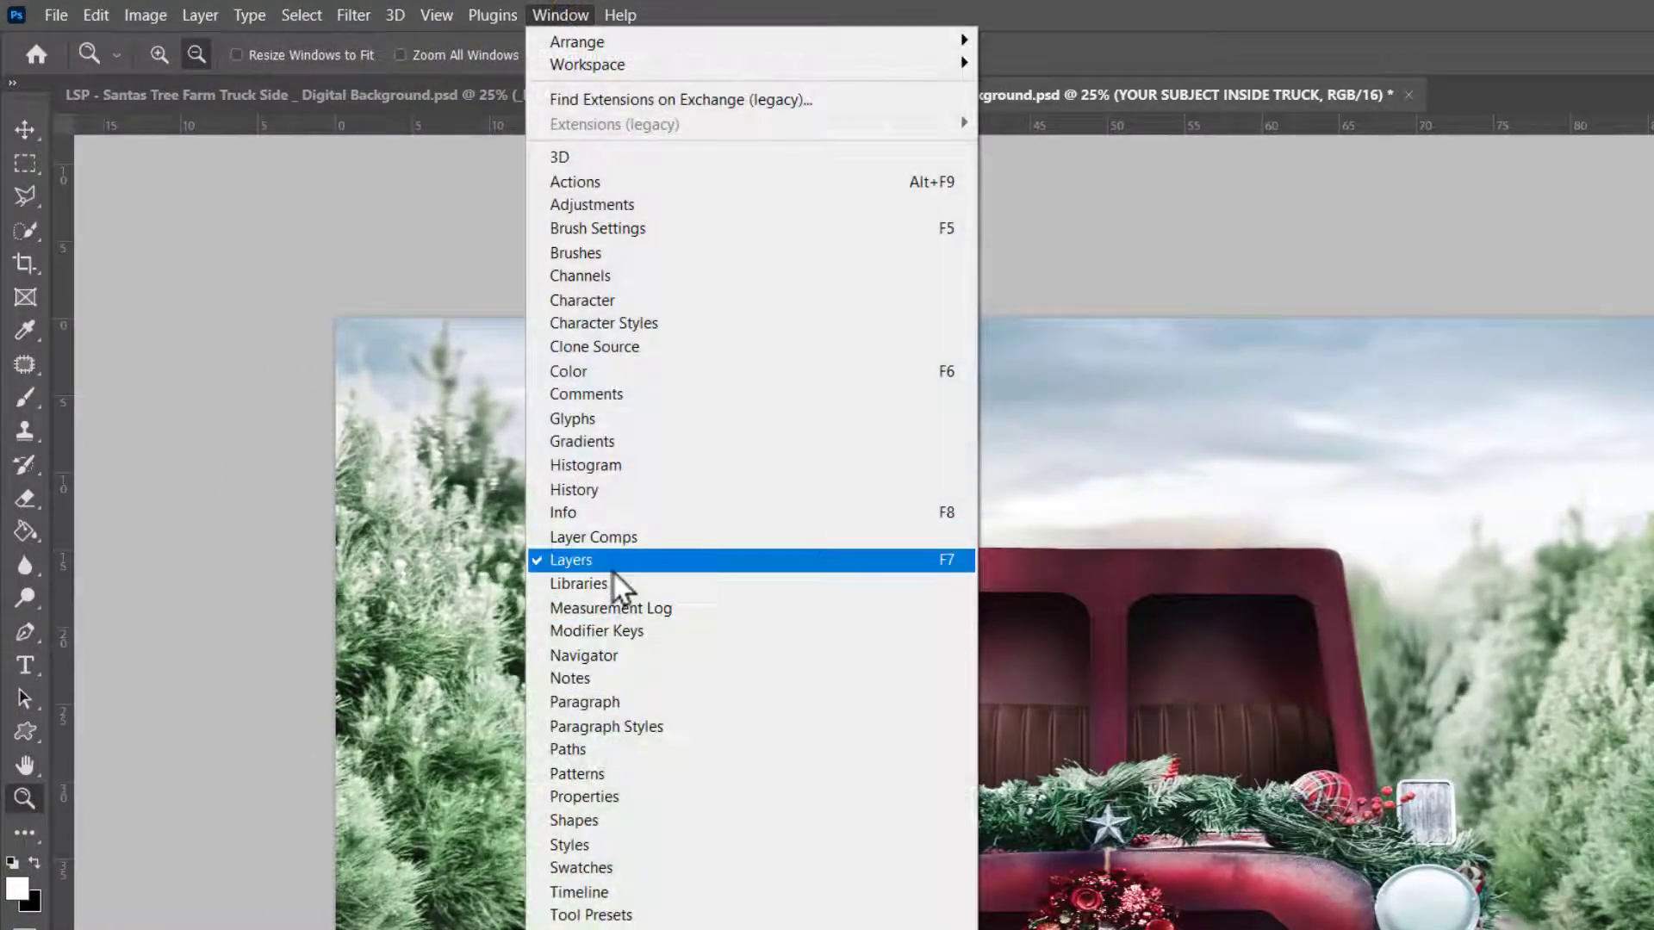
left_click(557, 14)
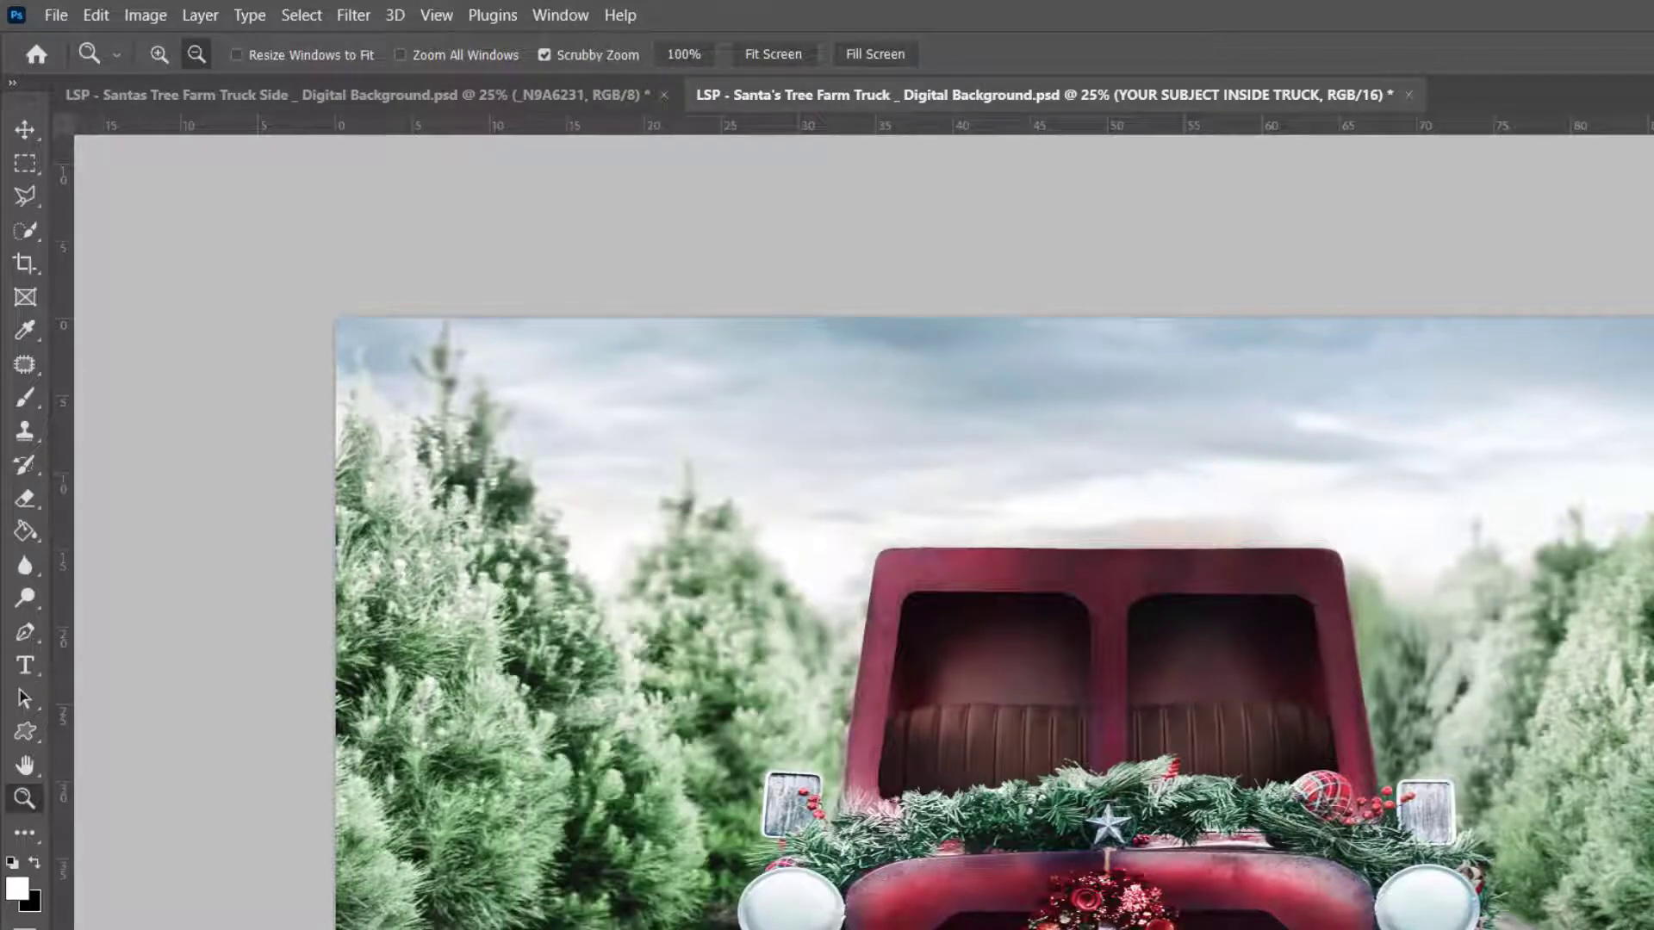
left_click(1301, 686)
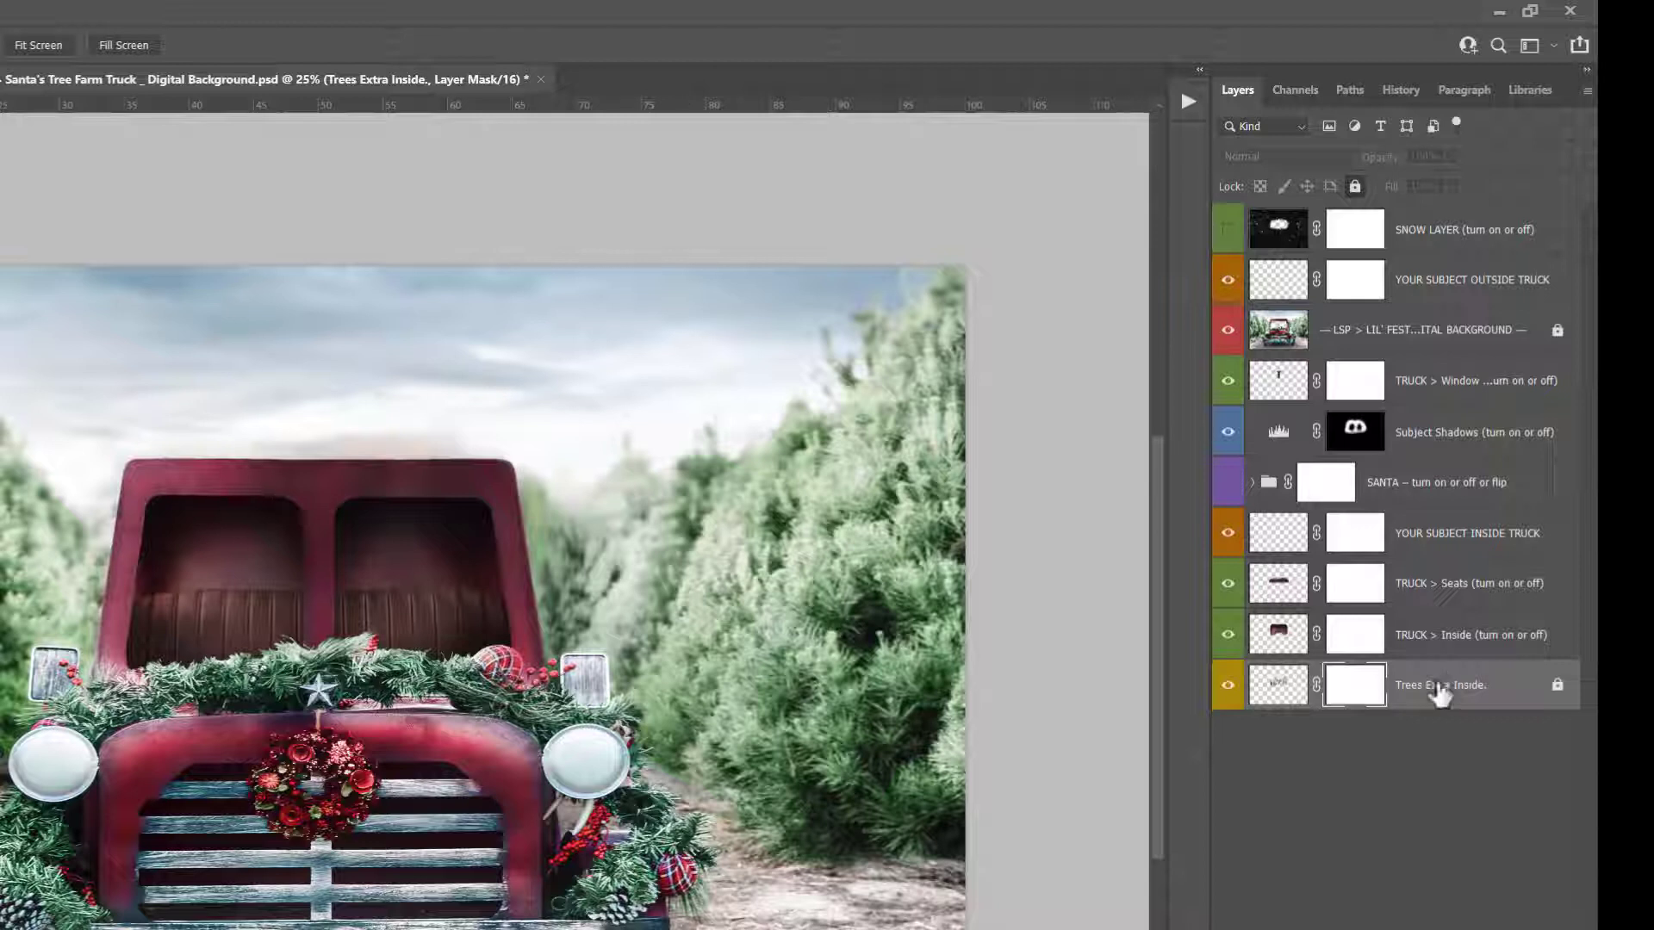
Toggle the TRUCK > Inside layer off and on several times to compare the cab interior, leaving the layer on
left_click(1273, 639)
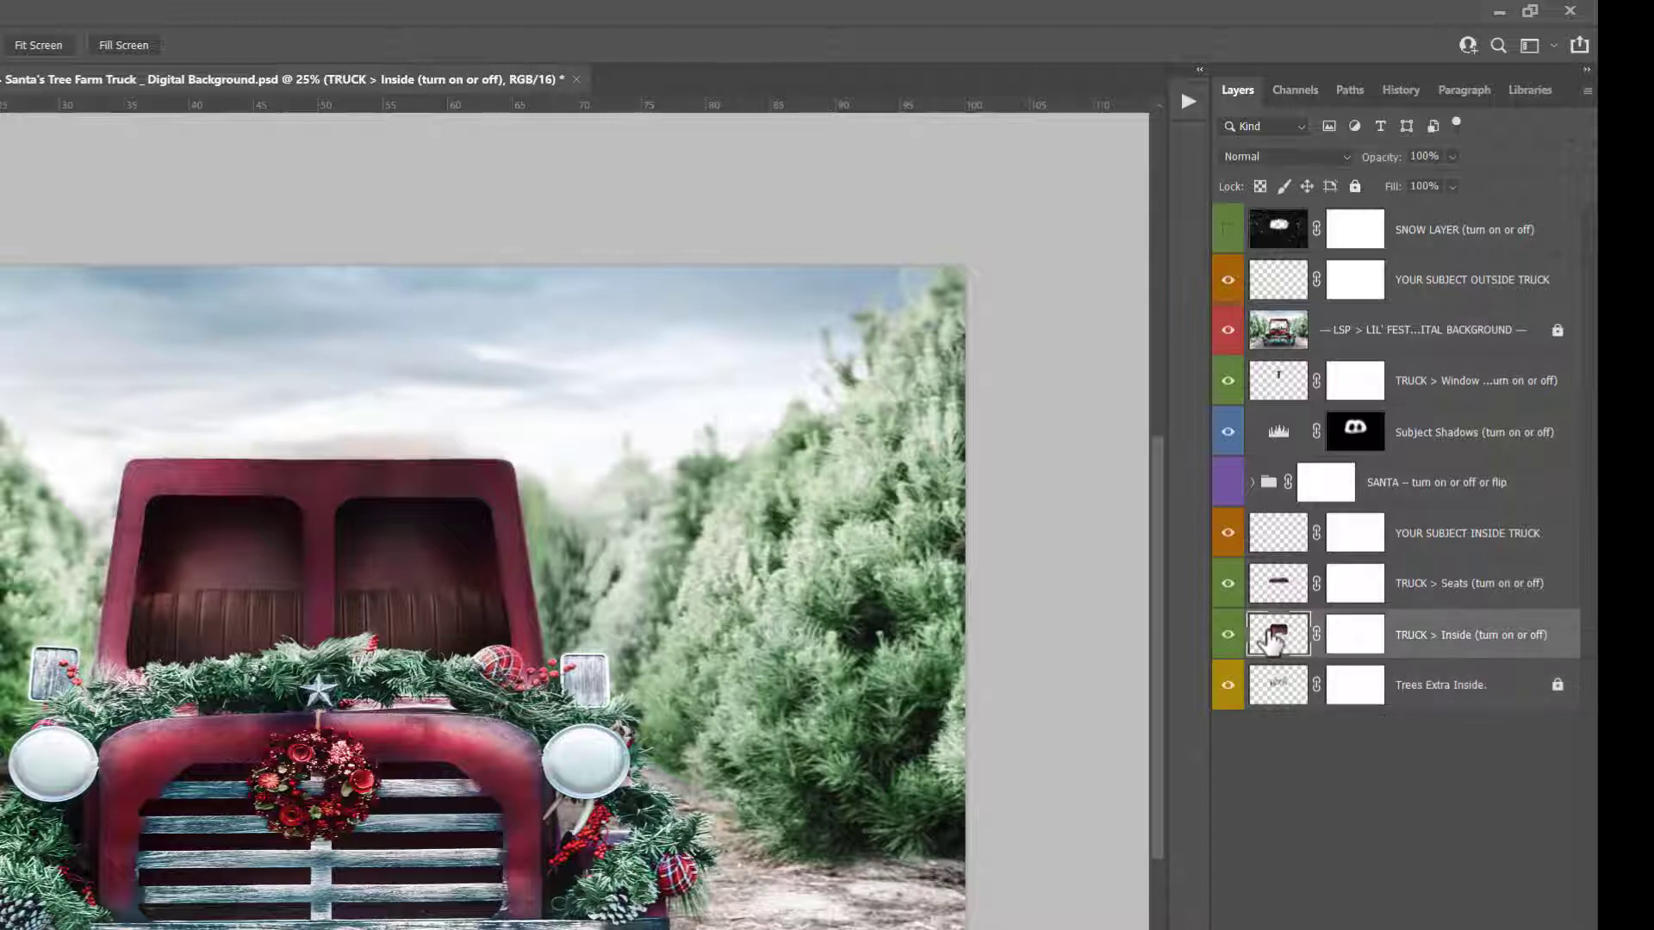
left_click(1227, 637)
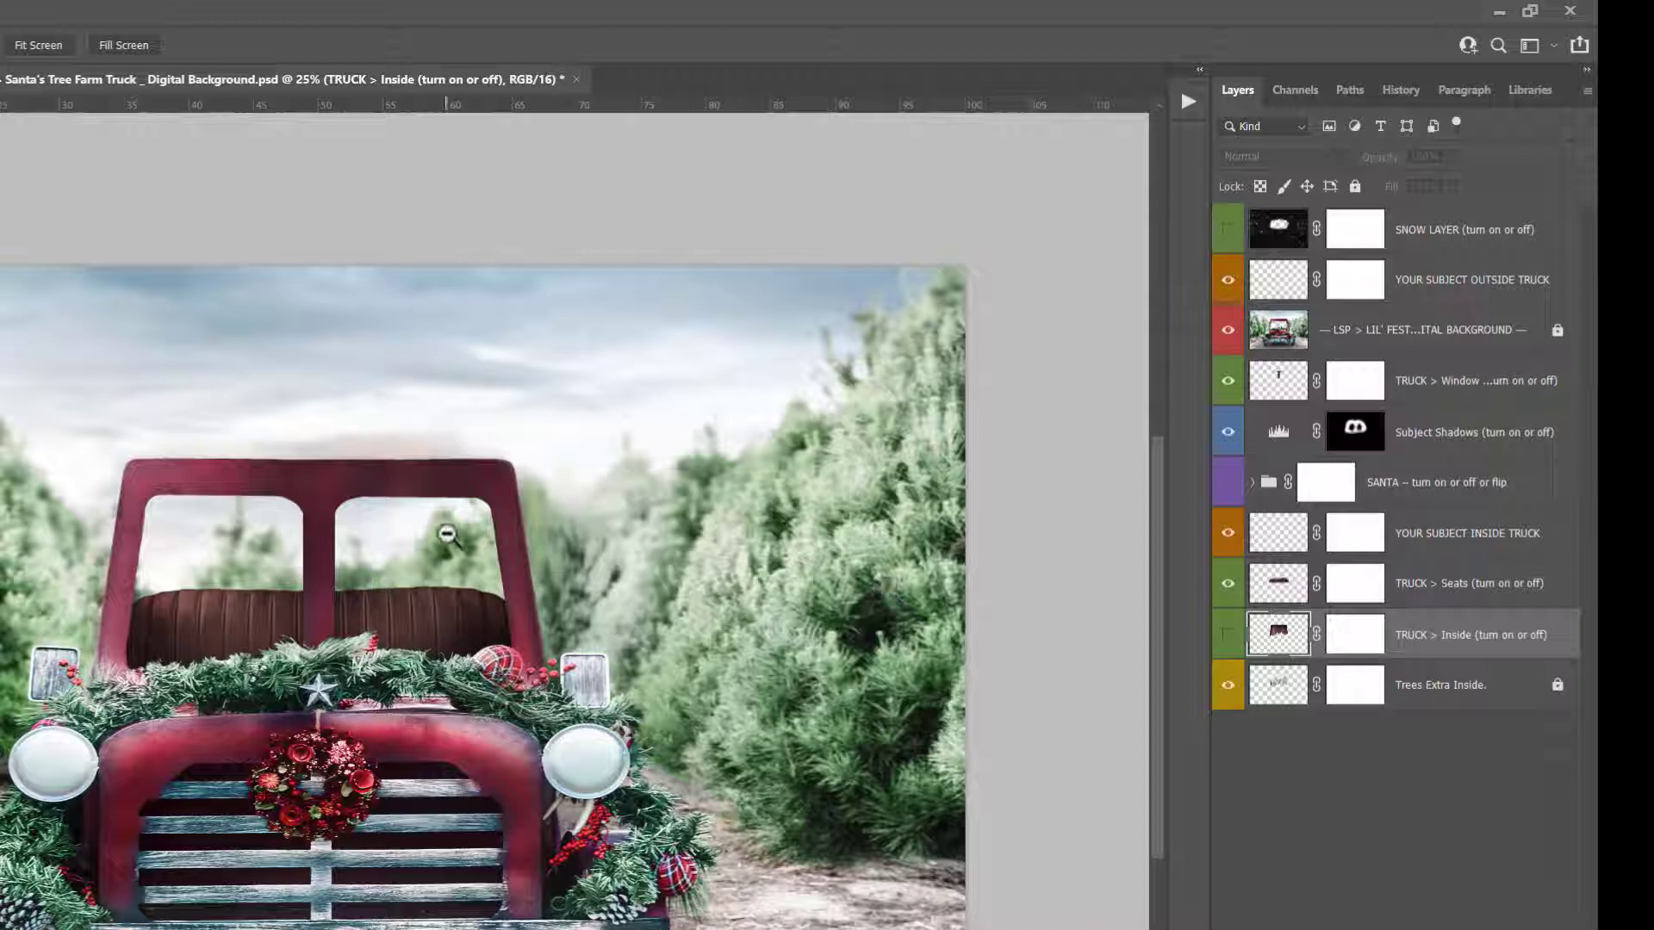
left_click(1228, 638)
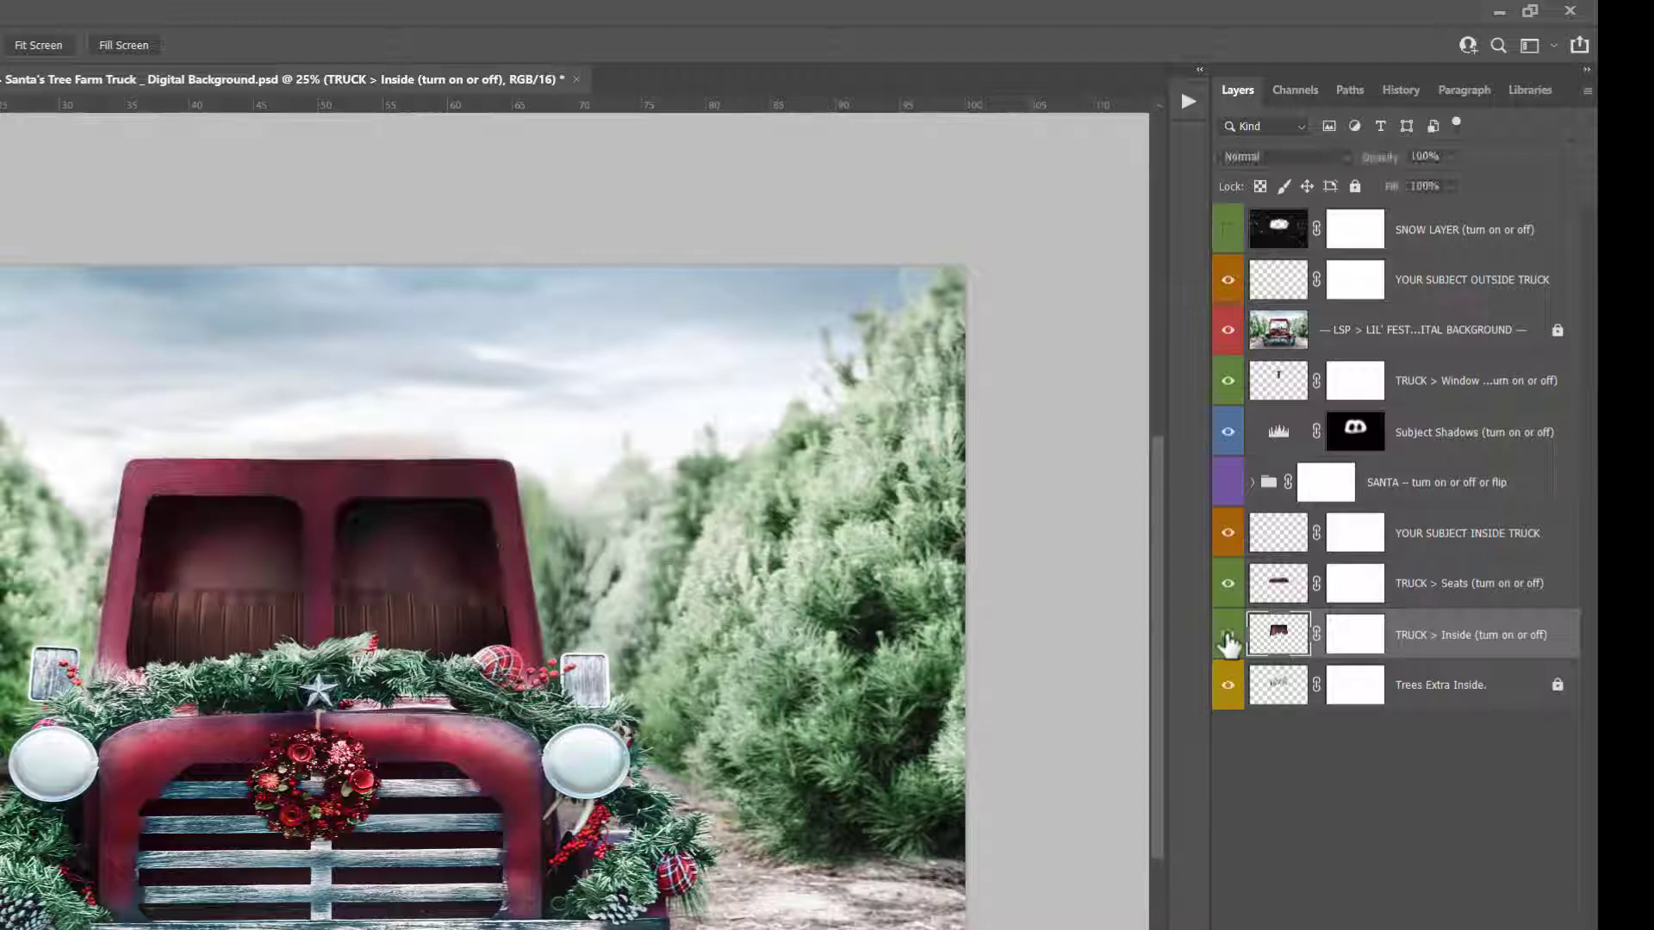
left_click(1227, 637)
left_click(1228, 638)
left_click(1228, 637)
left_click(1227, 638)
Toggle the TRUCK > Seats layer off and on, leaving it on, and select the YOUR SUBJECT INSIDE TRUCK layer
left_click(1226, 592)
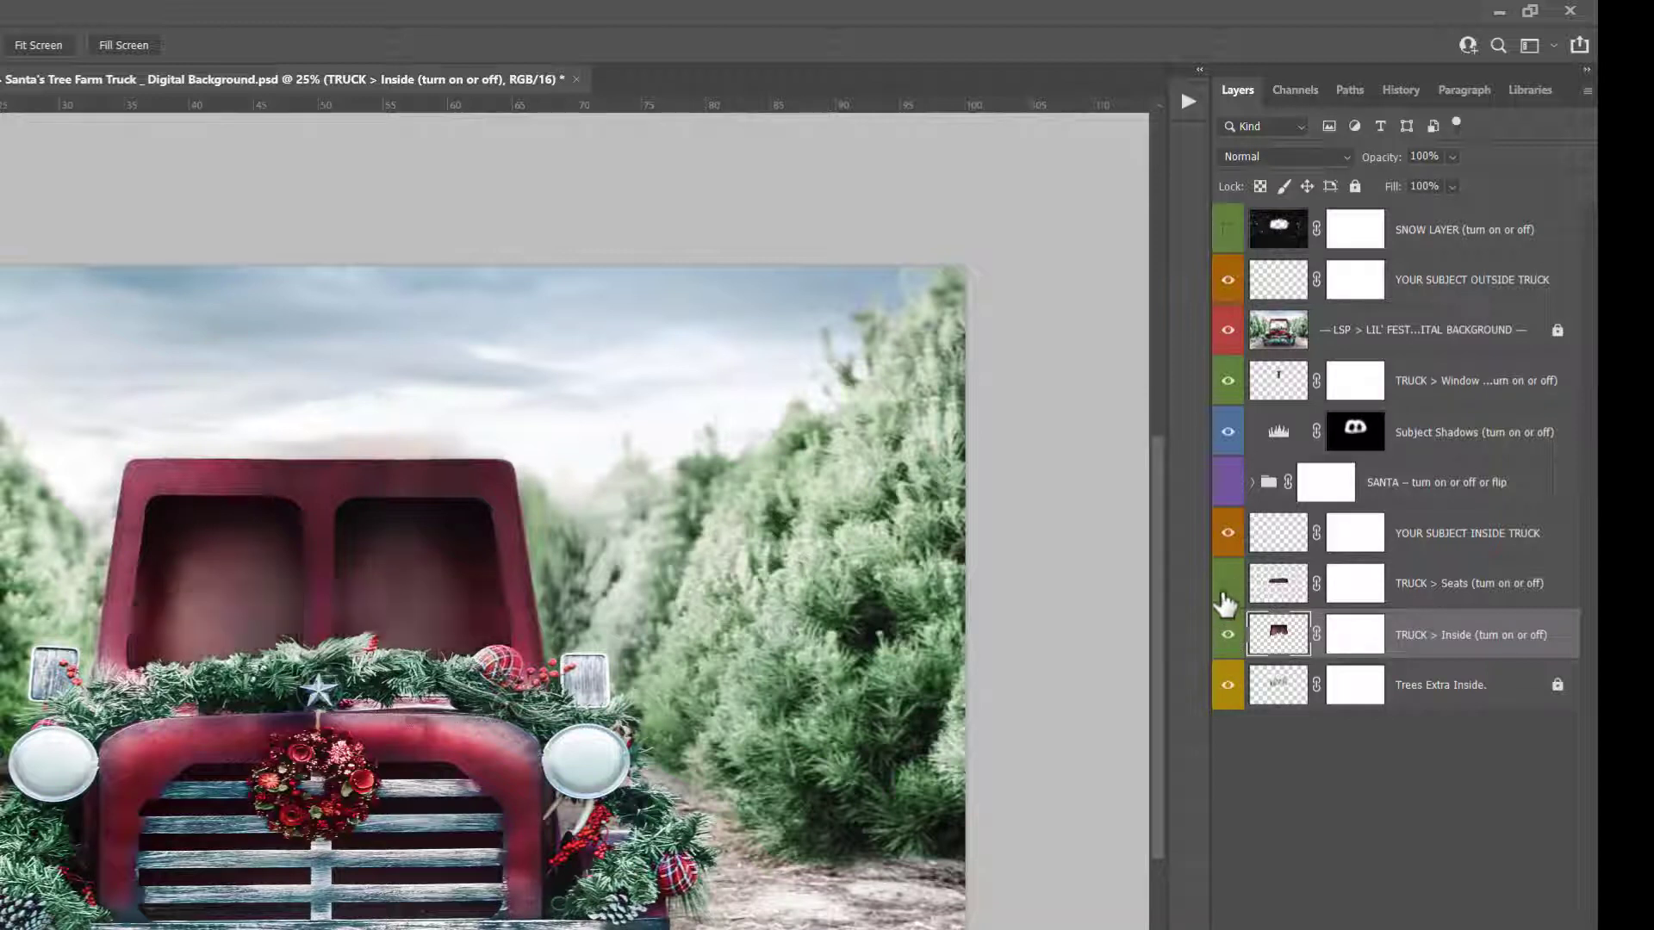
left_click(1226, 605)
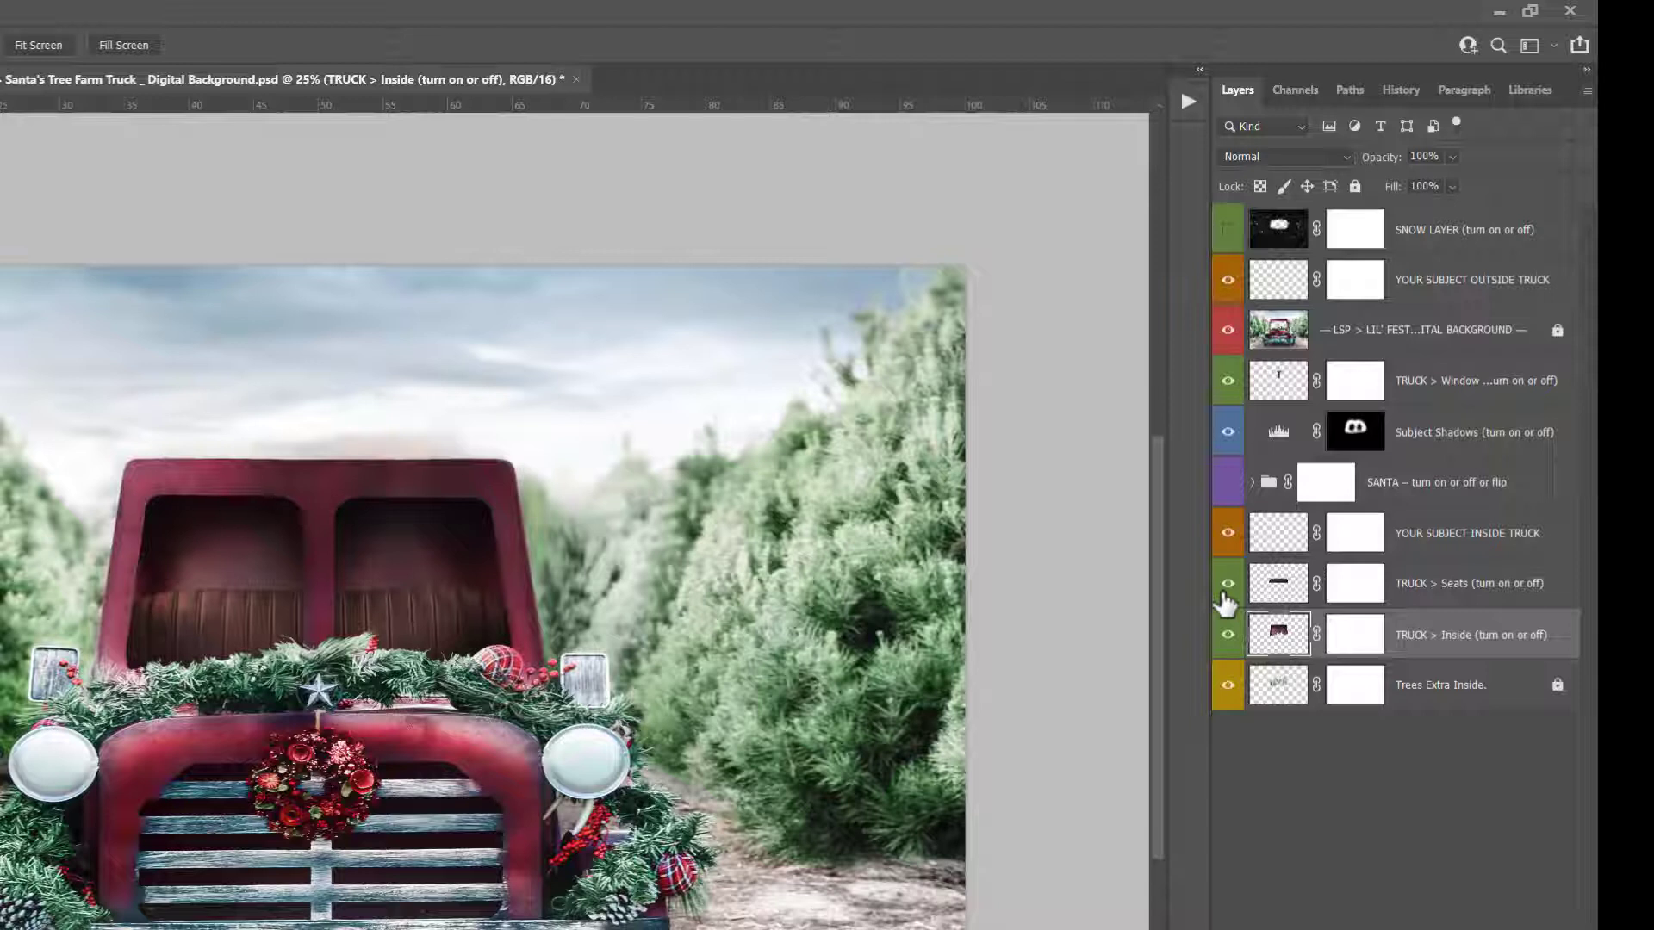
left_click(1225, 603)
left_click(1225, 603)
left_click(1272, 549)
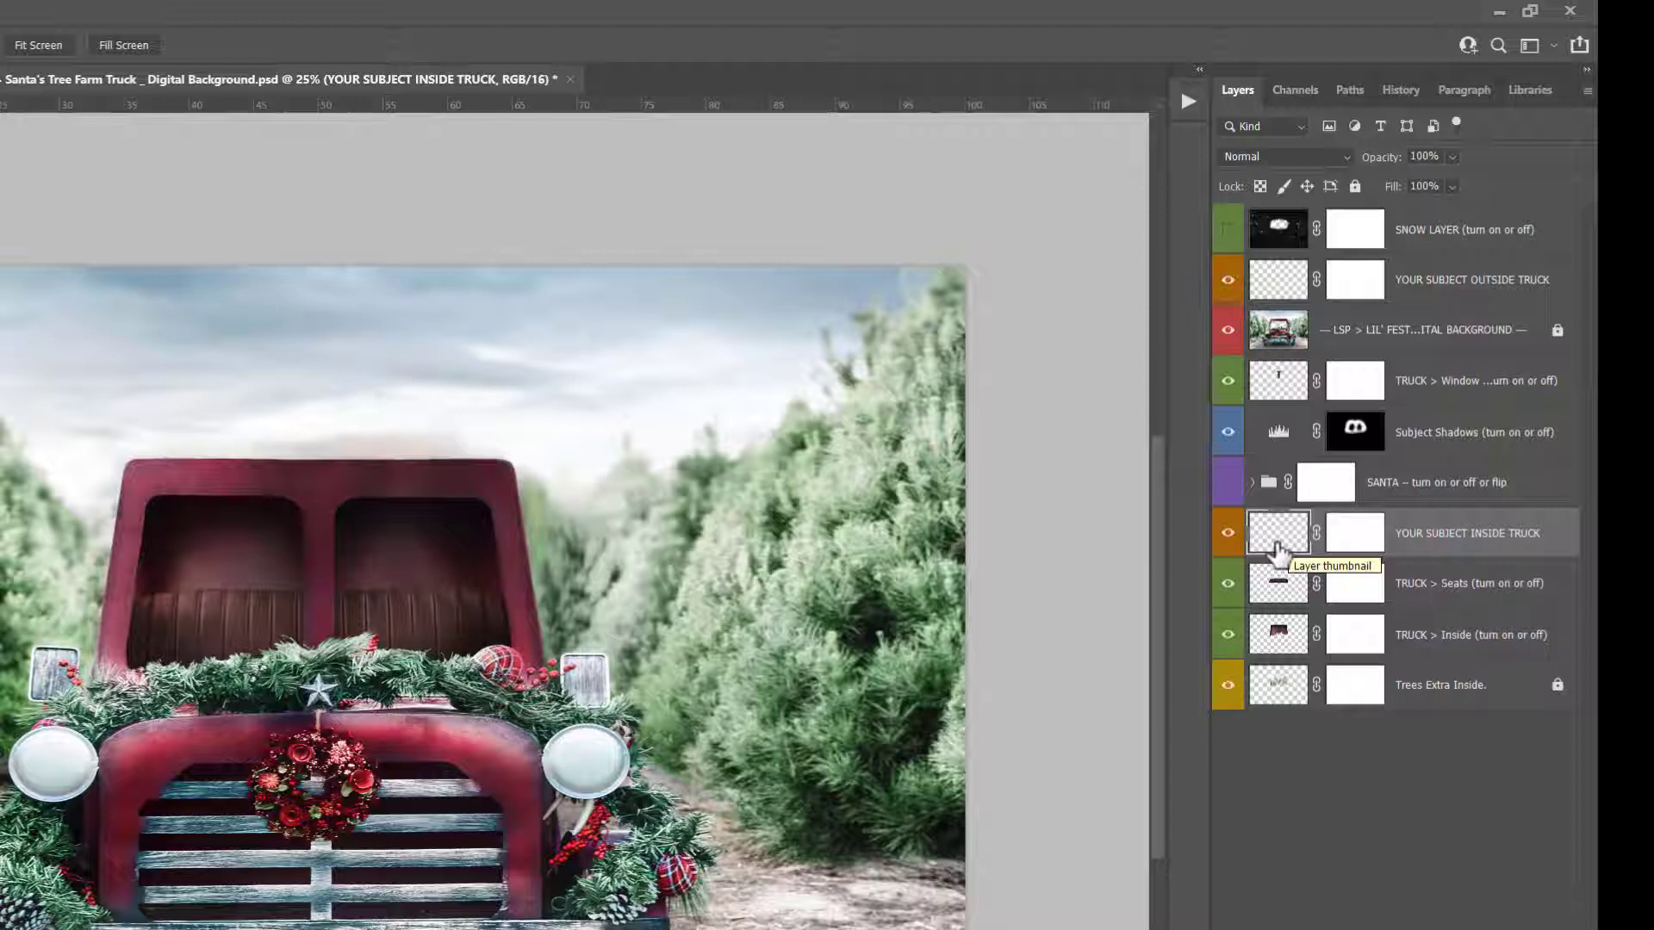
Turn on the SANTA group and adjust Santa's position inside the truck window with the Move tool
left_click(1270, 489)
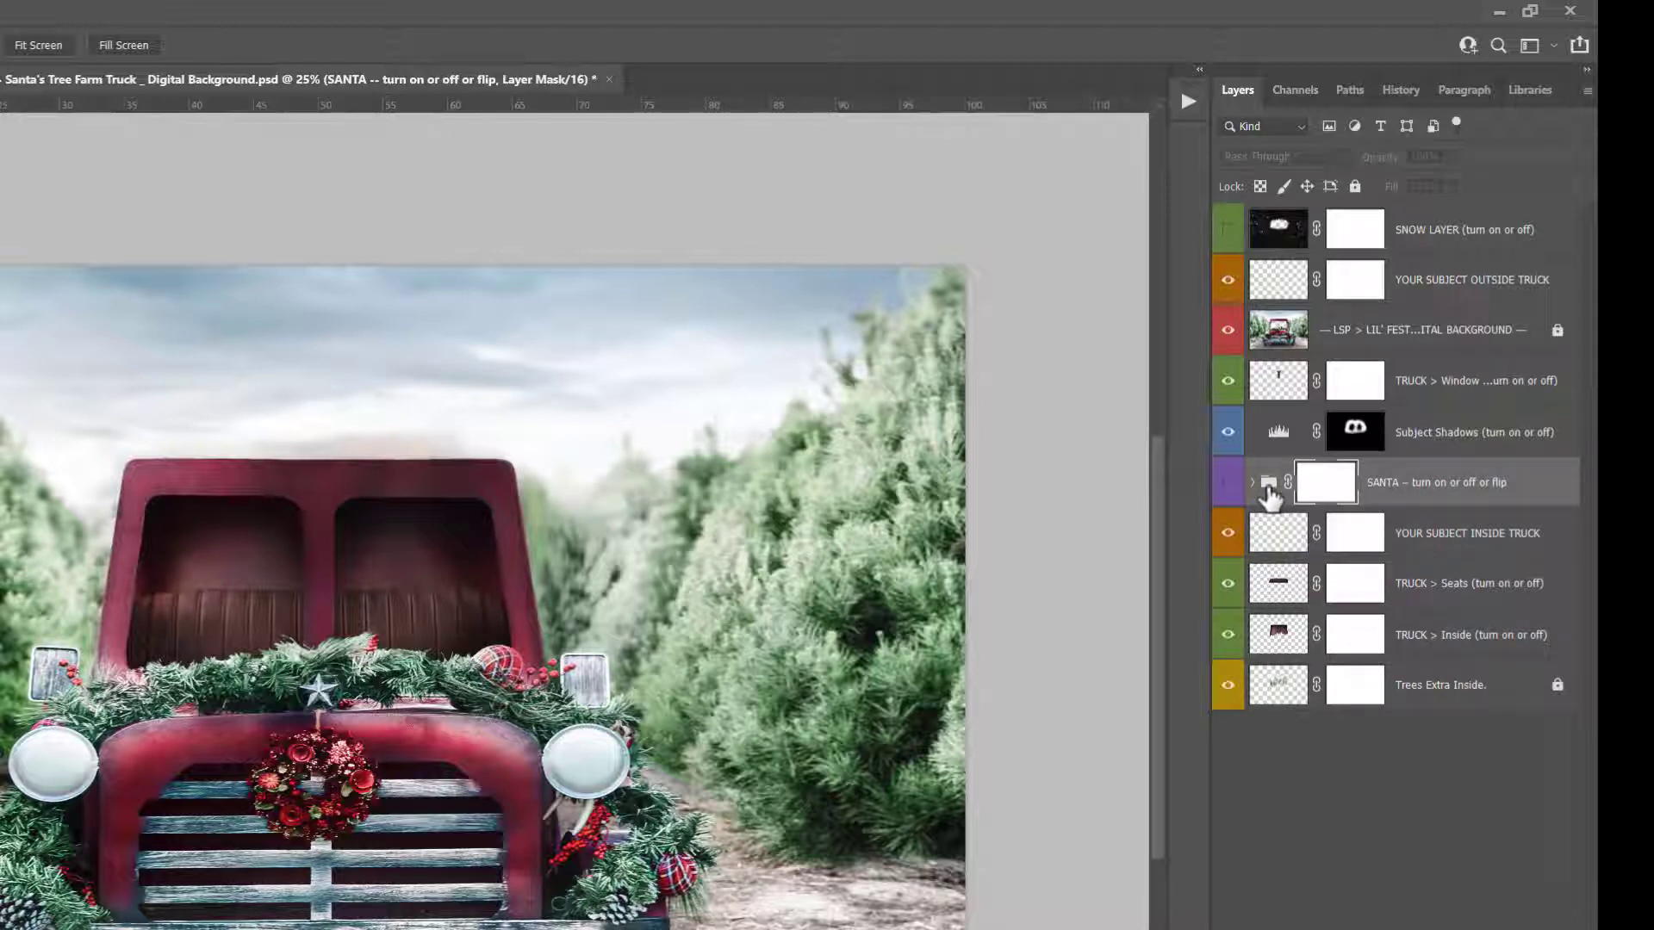
left_click(1228, 484)
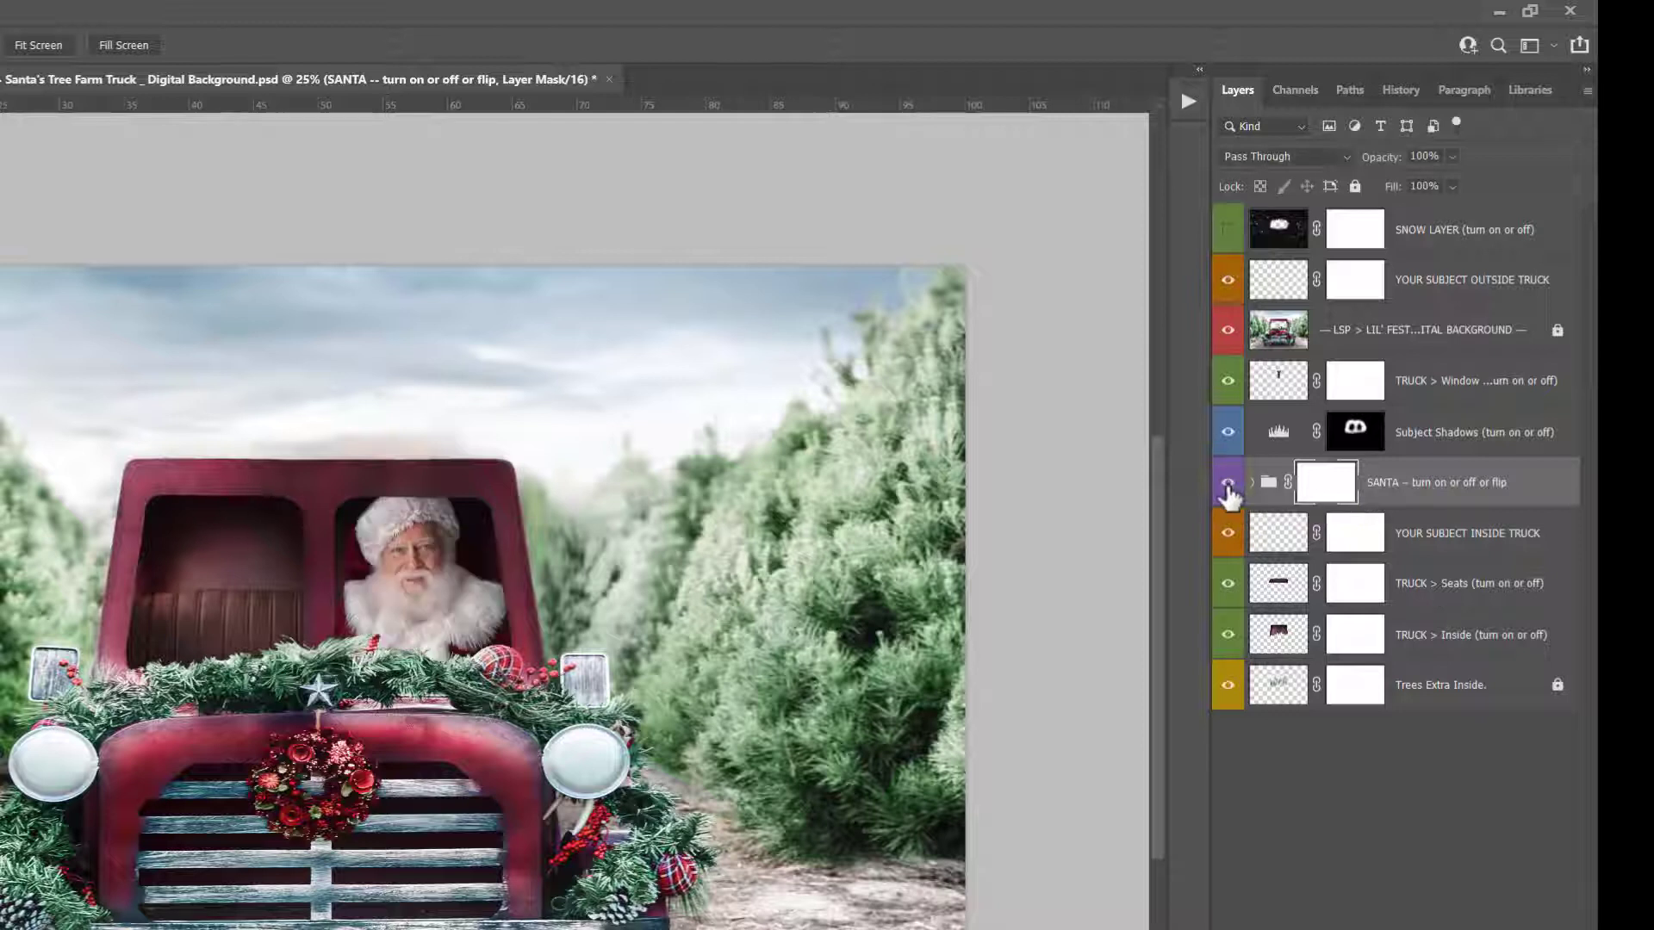
key("v")
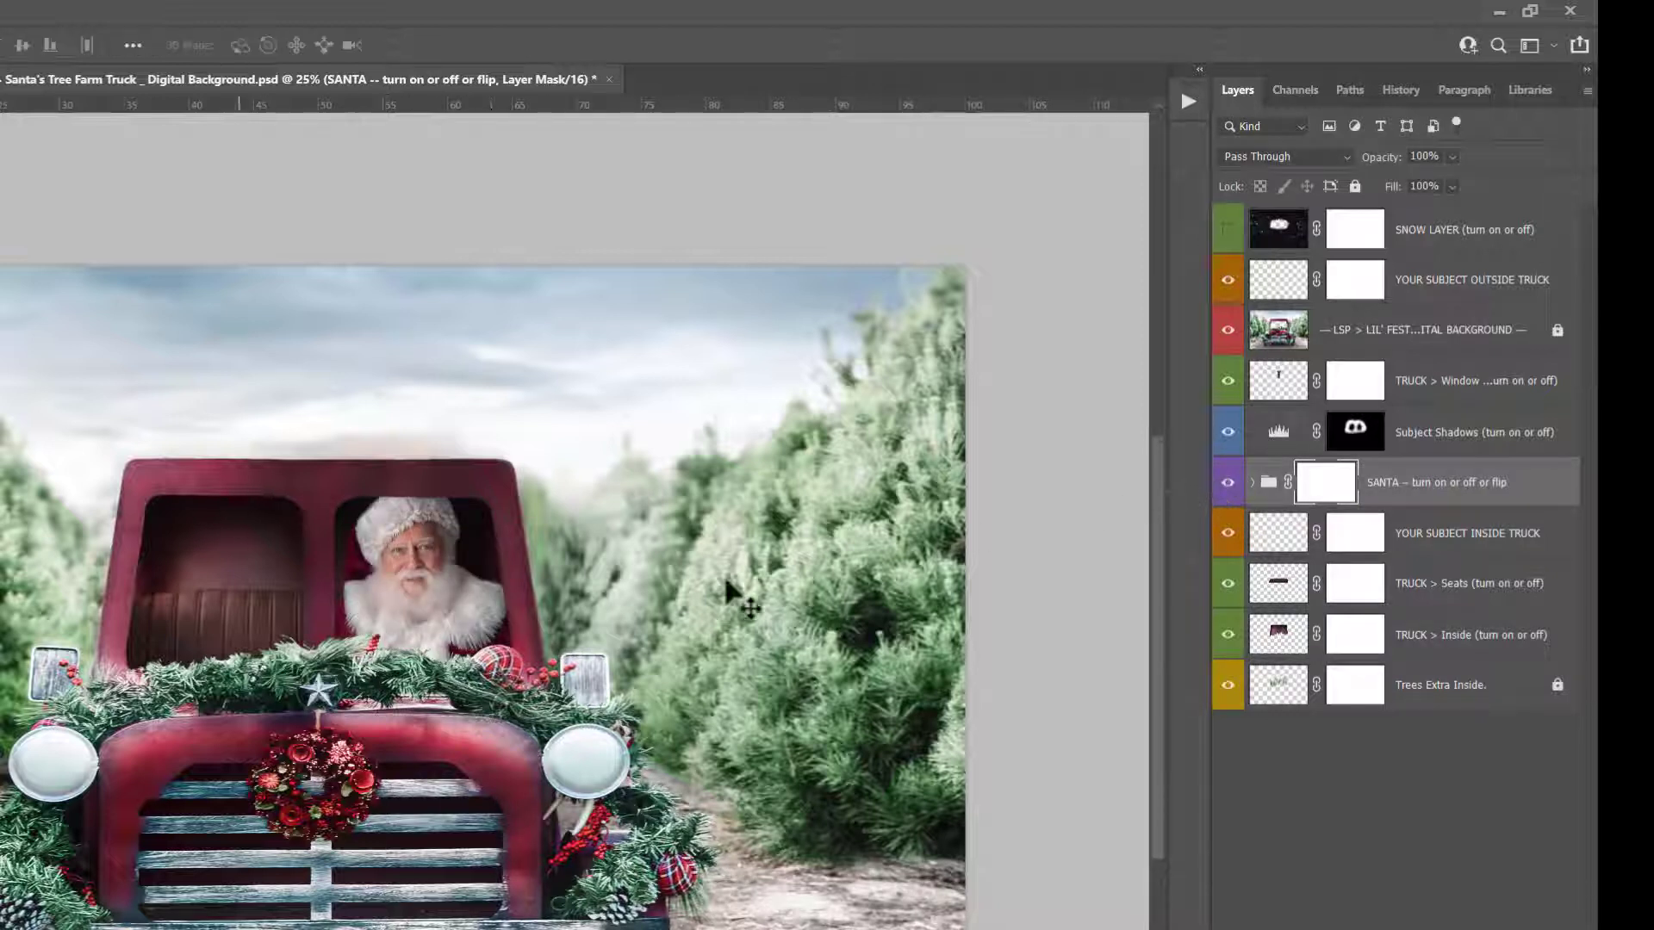
mouse_move(428, 648)
left_mouse_down()
mouse_move(256, 647)
mouse_move(437, 642)
mouse_move(434, 618)
mouse_move(297, 619)
mouse_move(472, 618)
mouse_move(234, 608)
mouse_move(104, 629)
mouse_move(579, 644)
mouse_move(258, 638)
mouse_move(435, 620)
left_mouse_up()
Toggle the Subject Shadows layer off and on to compare the shading on Santa, leaving it on
left_click(1274, 435)
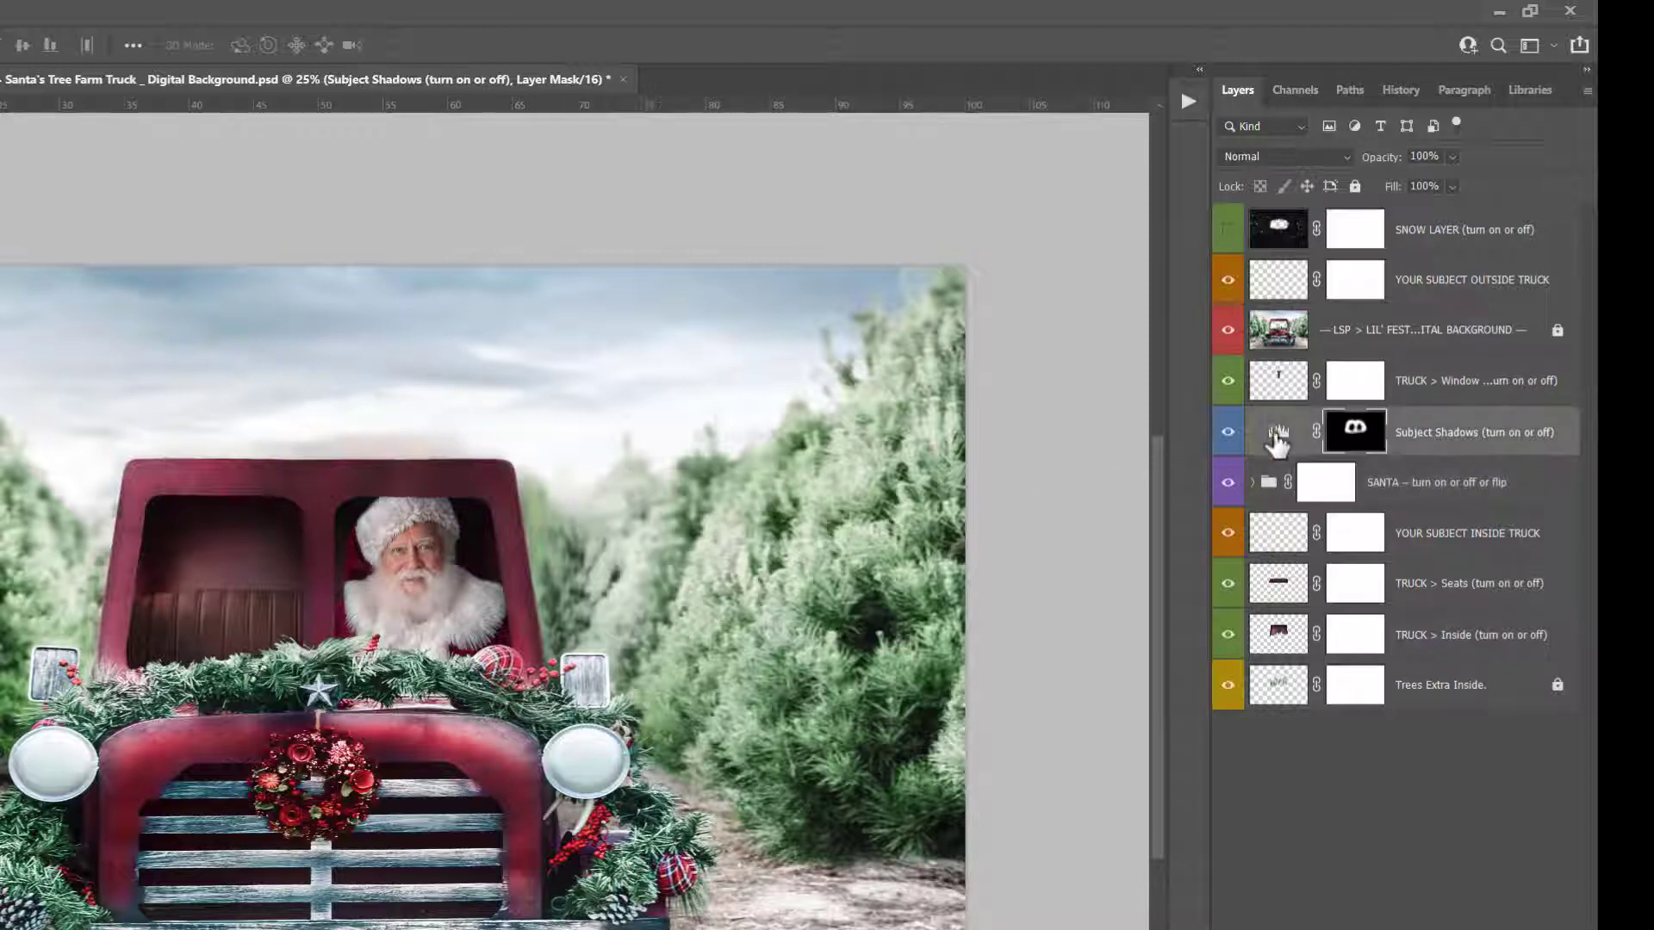
left_click(1225, 433)
left_click(1226, 433)
left_click(1226, 433)
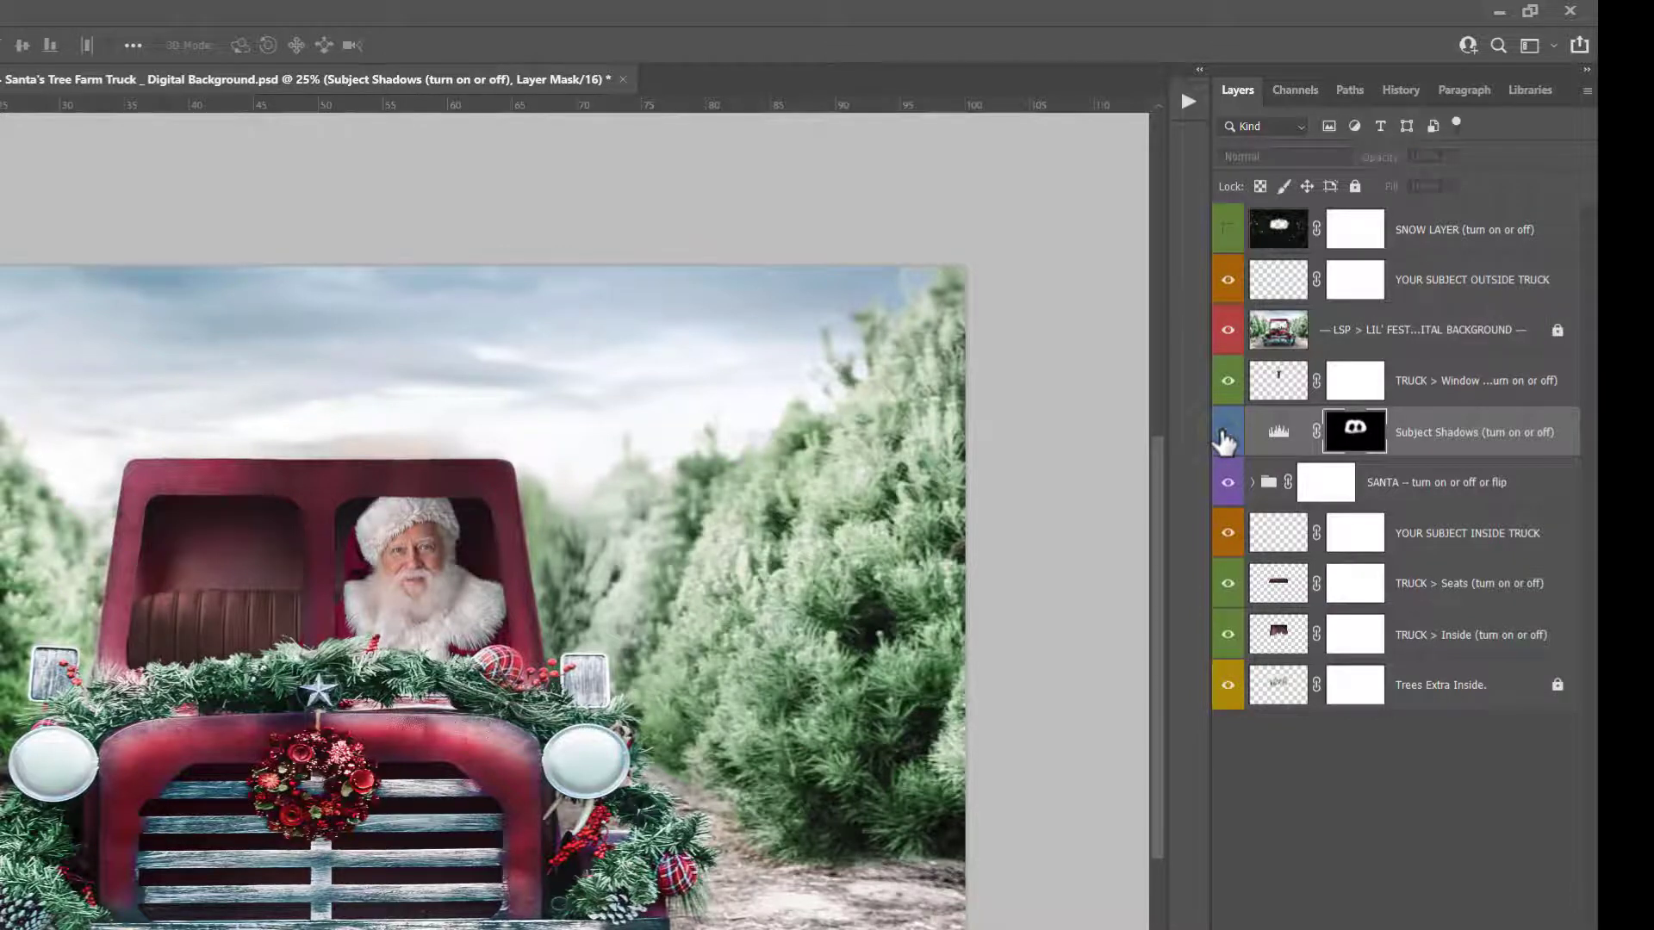
left_click(1225, 434)
Hide the TRUCK > Window Divider layer and move the SANTA group slightly farther right inside the cab
left_click(1282, 387)
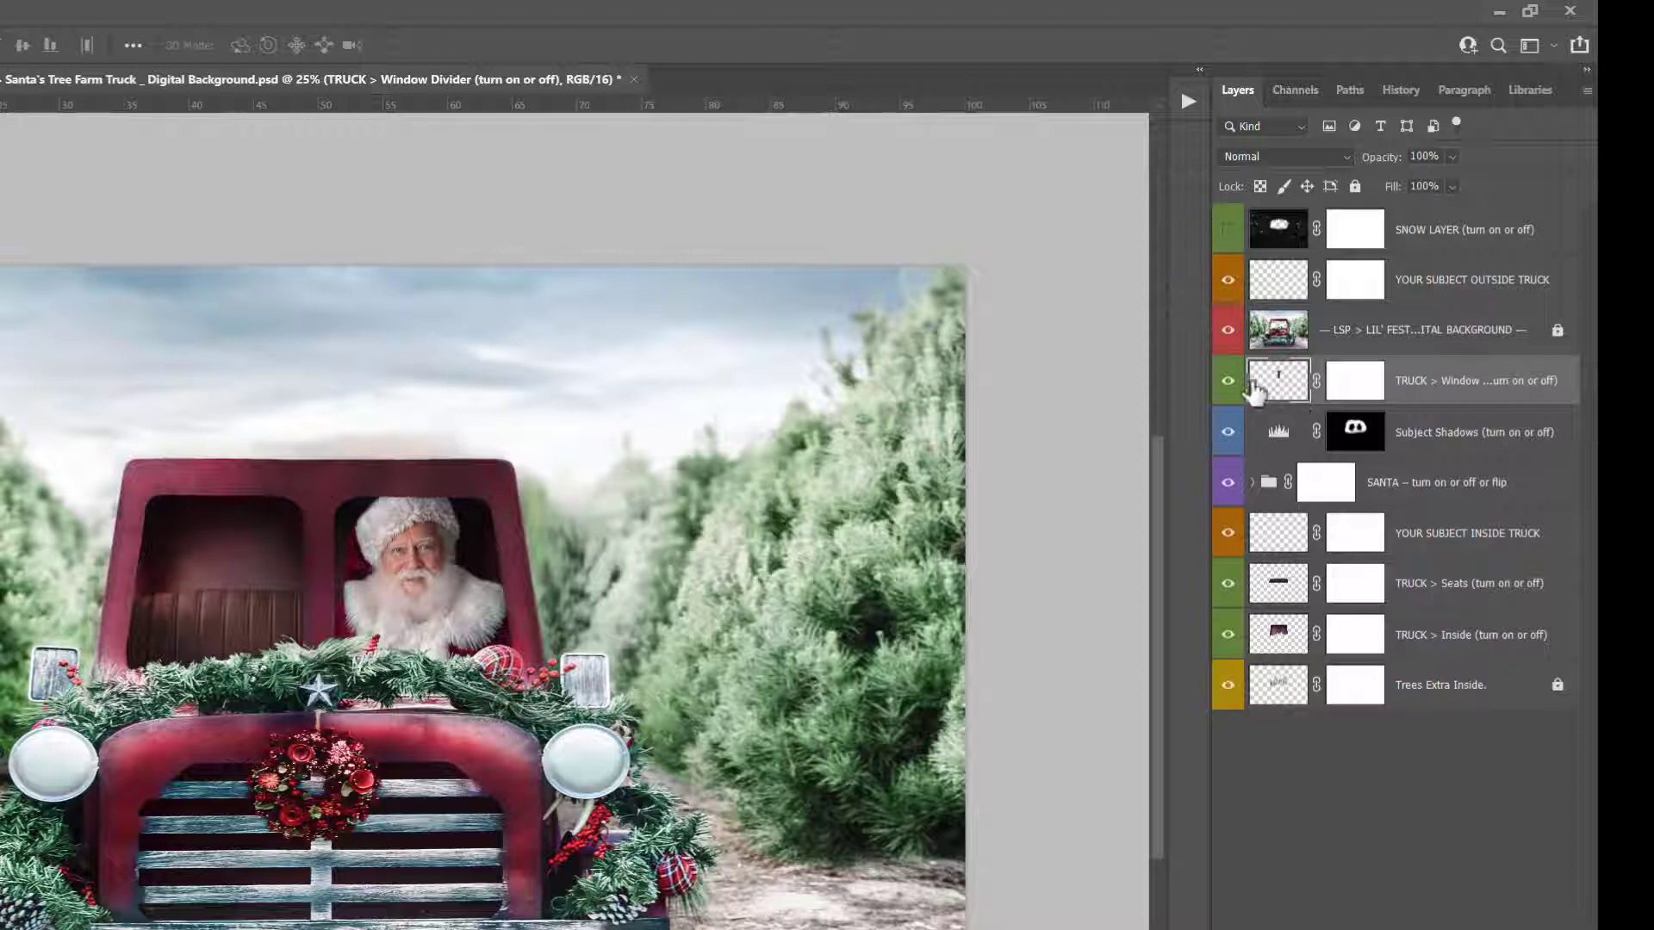
left_click(1227, 385)
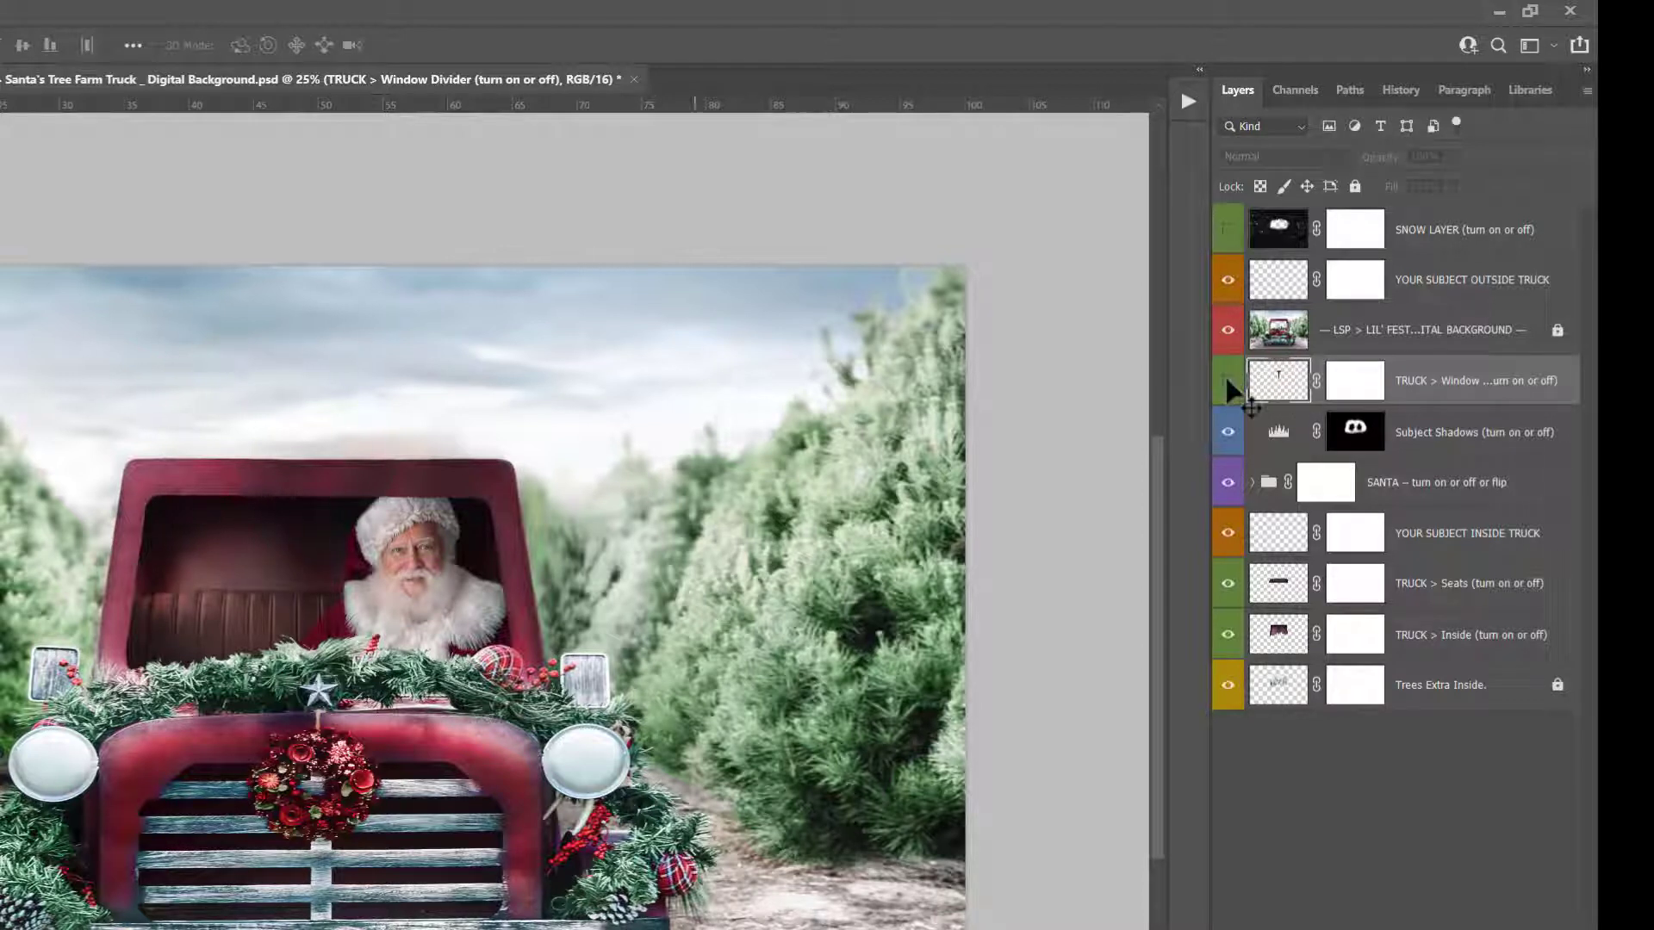
left_click(1331, 485)
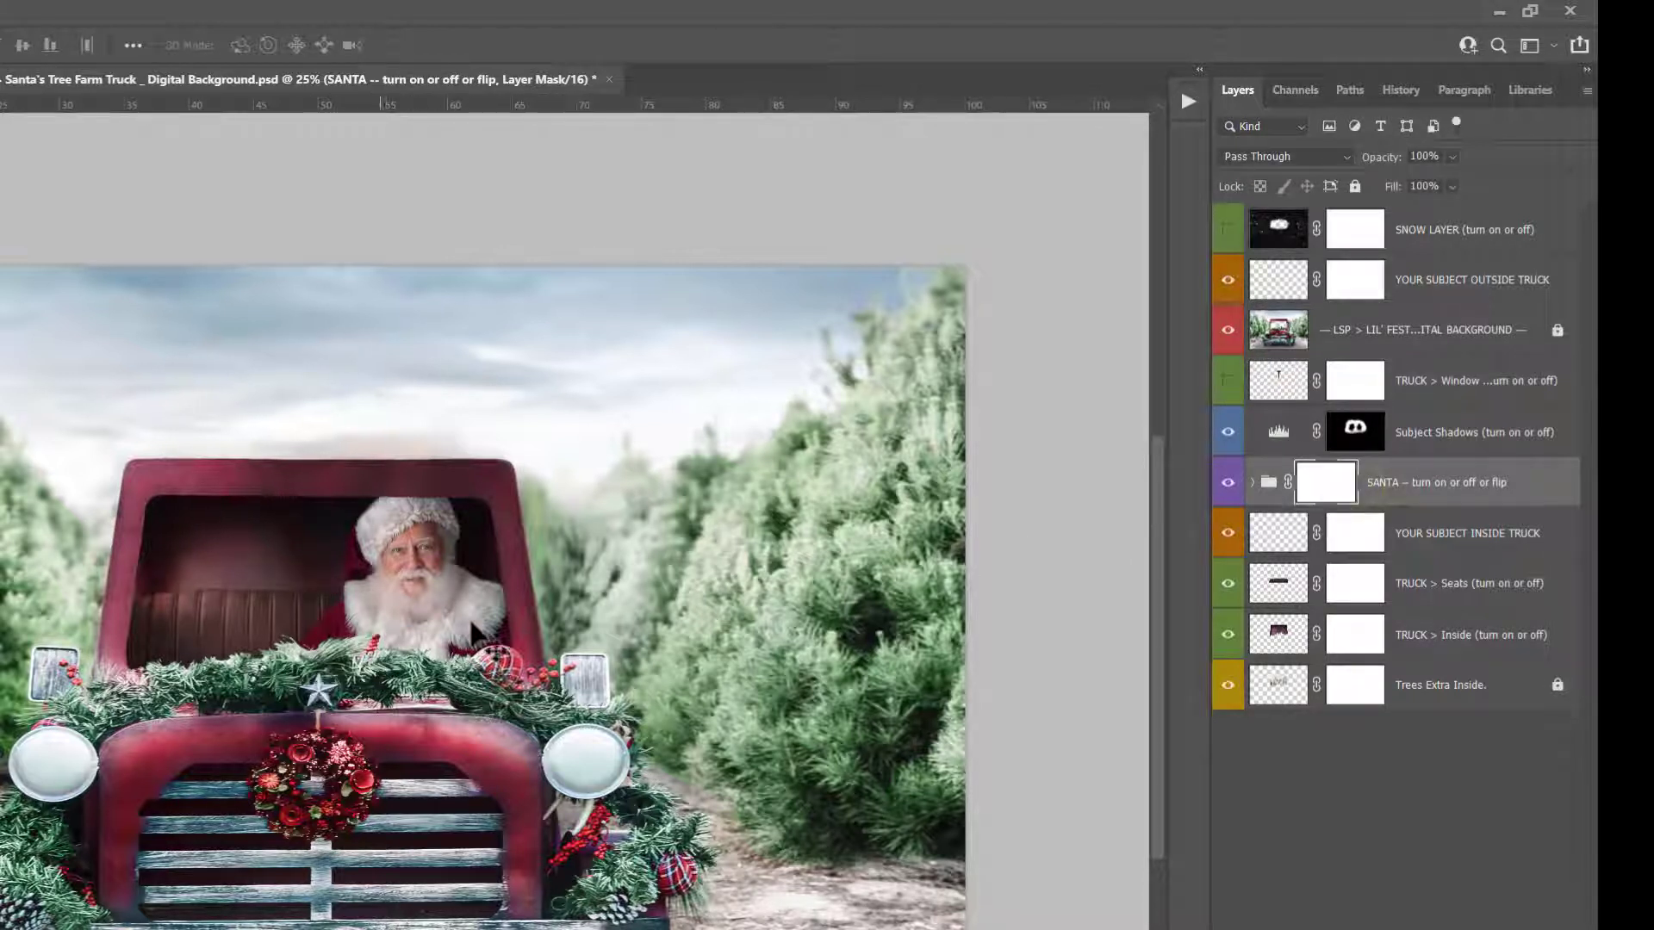
left_click_drag(472, 633, 514, 646)
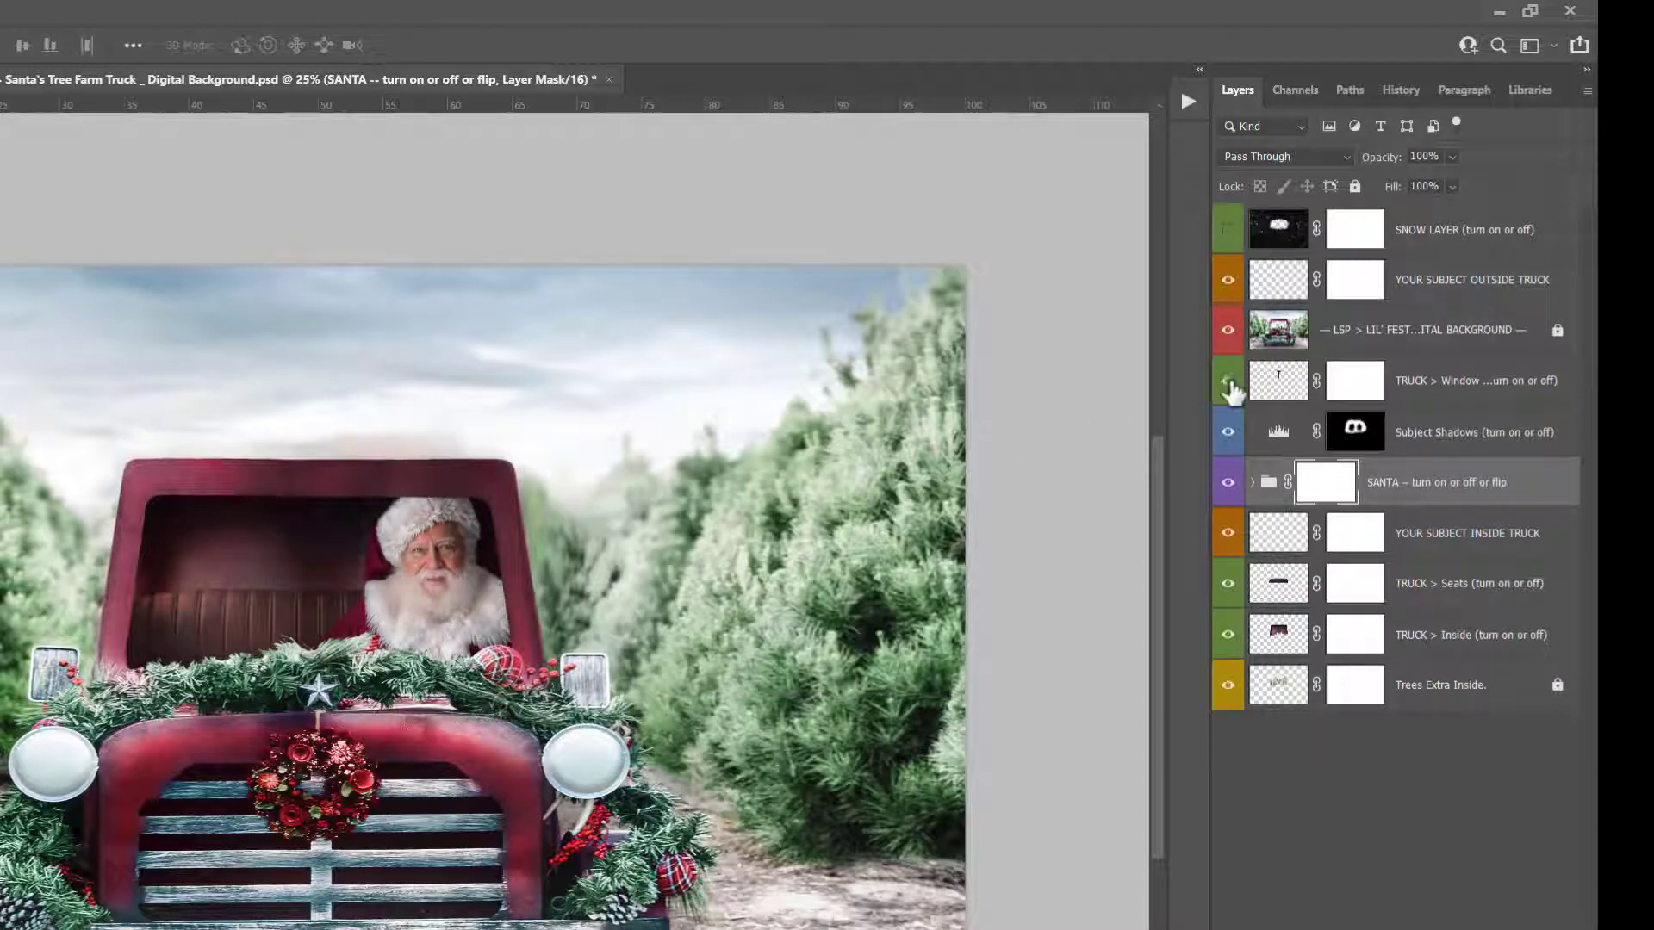
Toggle the TRUCK > Window Divider layer to compare the windshield, leaving the divider on
left_click(1228, 383)
left_click(1227, 383)
left_click(1228, 383)
Hide and show the locked LIL' FESTIVE TRUCK DIGITAL BACKGROUND layer to examine what lies beneath it
left_click(1270, 343)
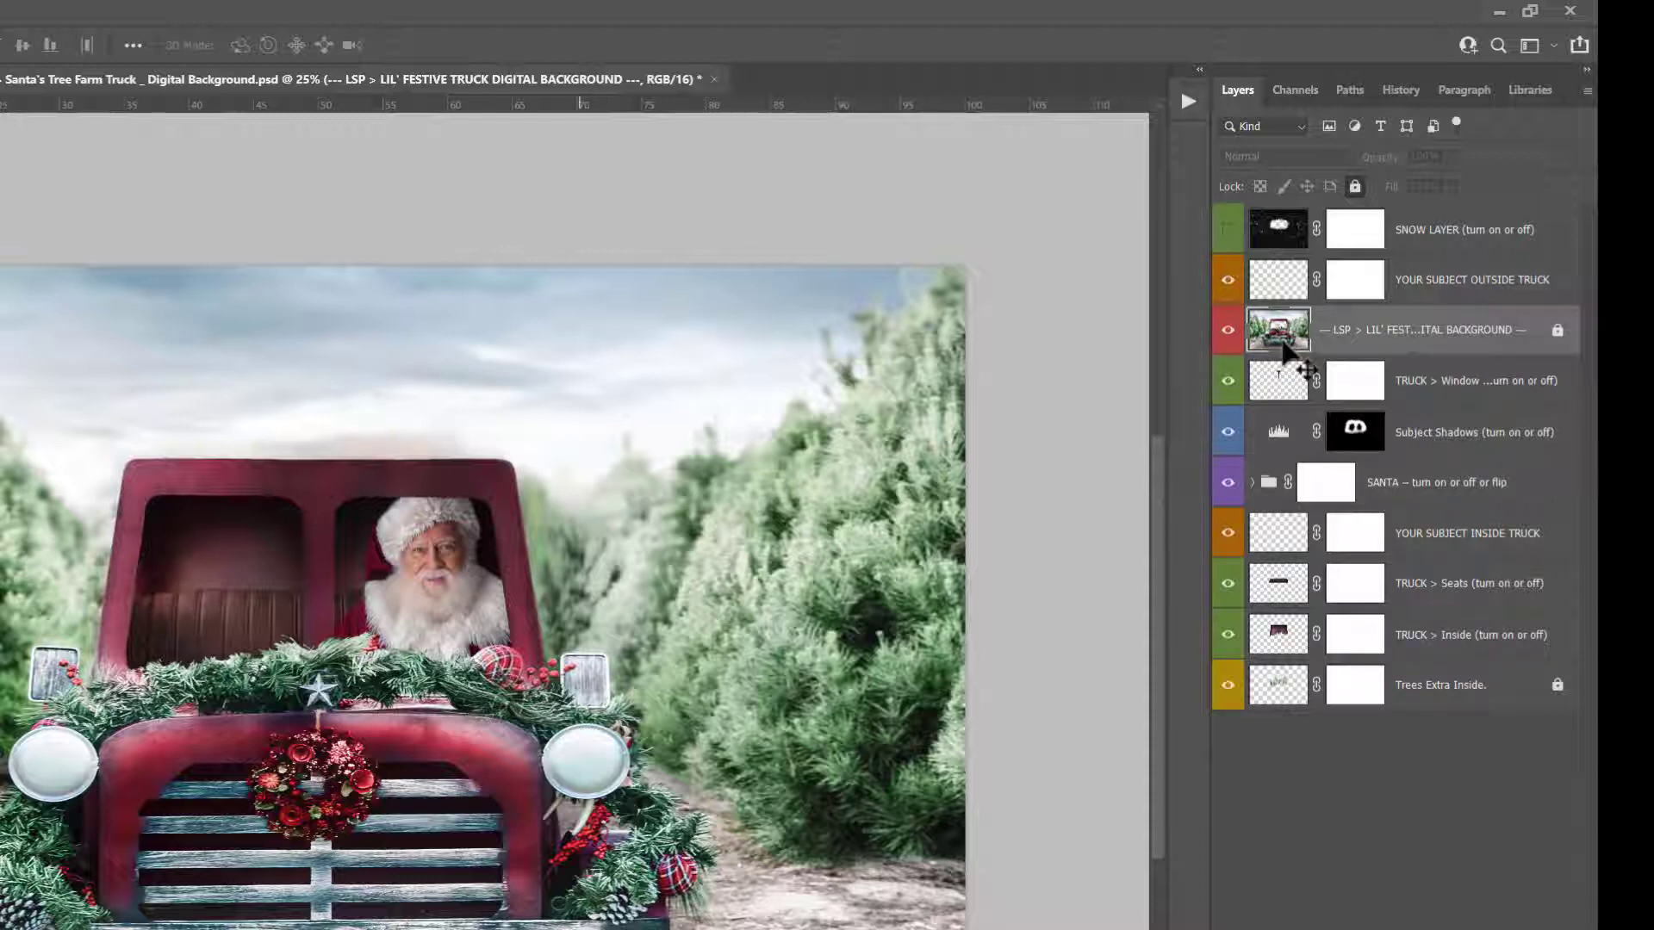
left_click(1228, 330)
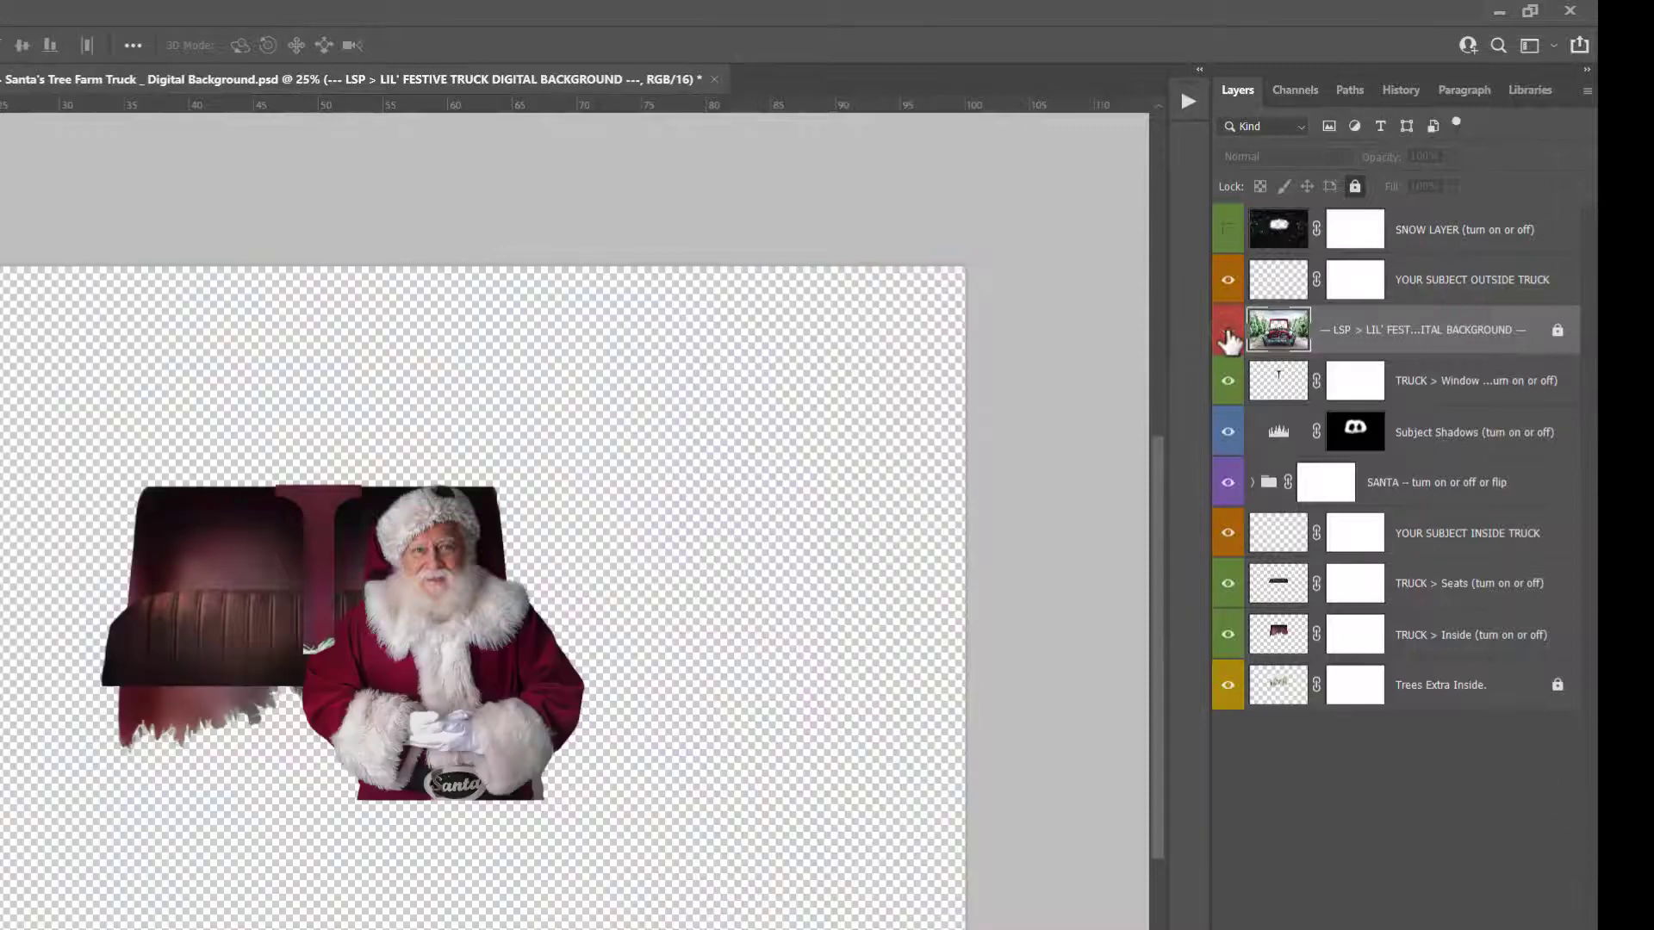
left_click(1228, 333)
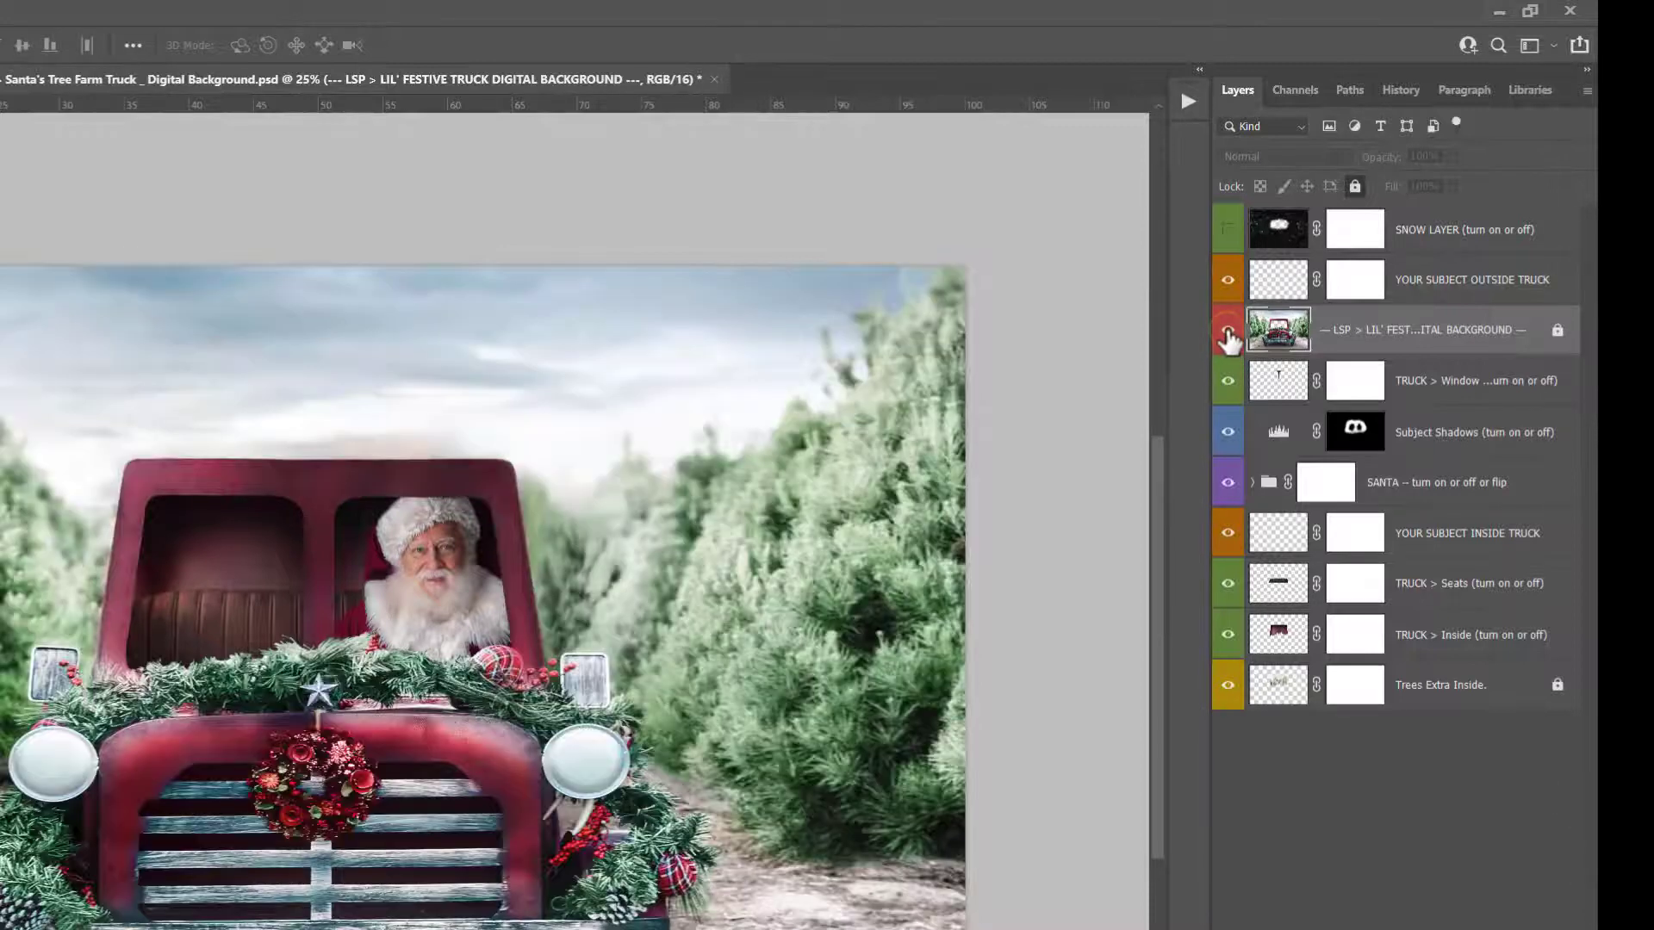
Examine where the YOUR SUBJECT OUTSIDE TRUCK and YOUR SUBJECT INSIDE TRUCK layers sit in the layer stack
left_click(1278, 289)
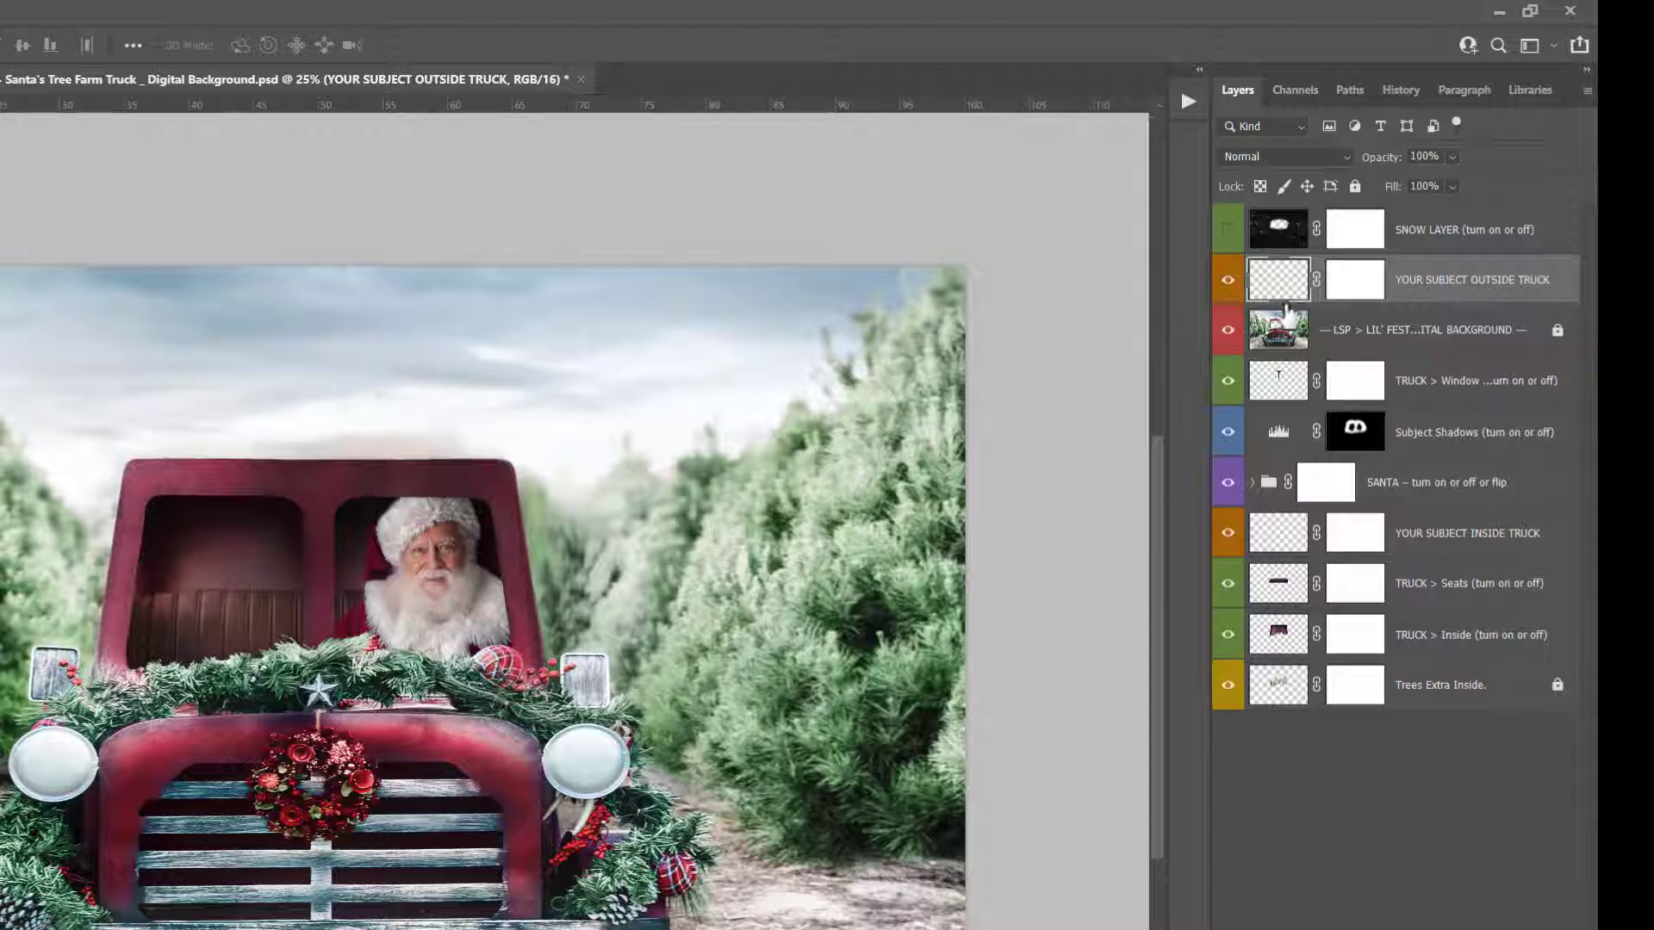
left_click(1275, 541)
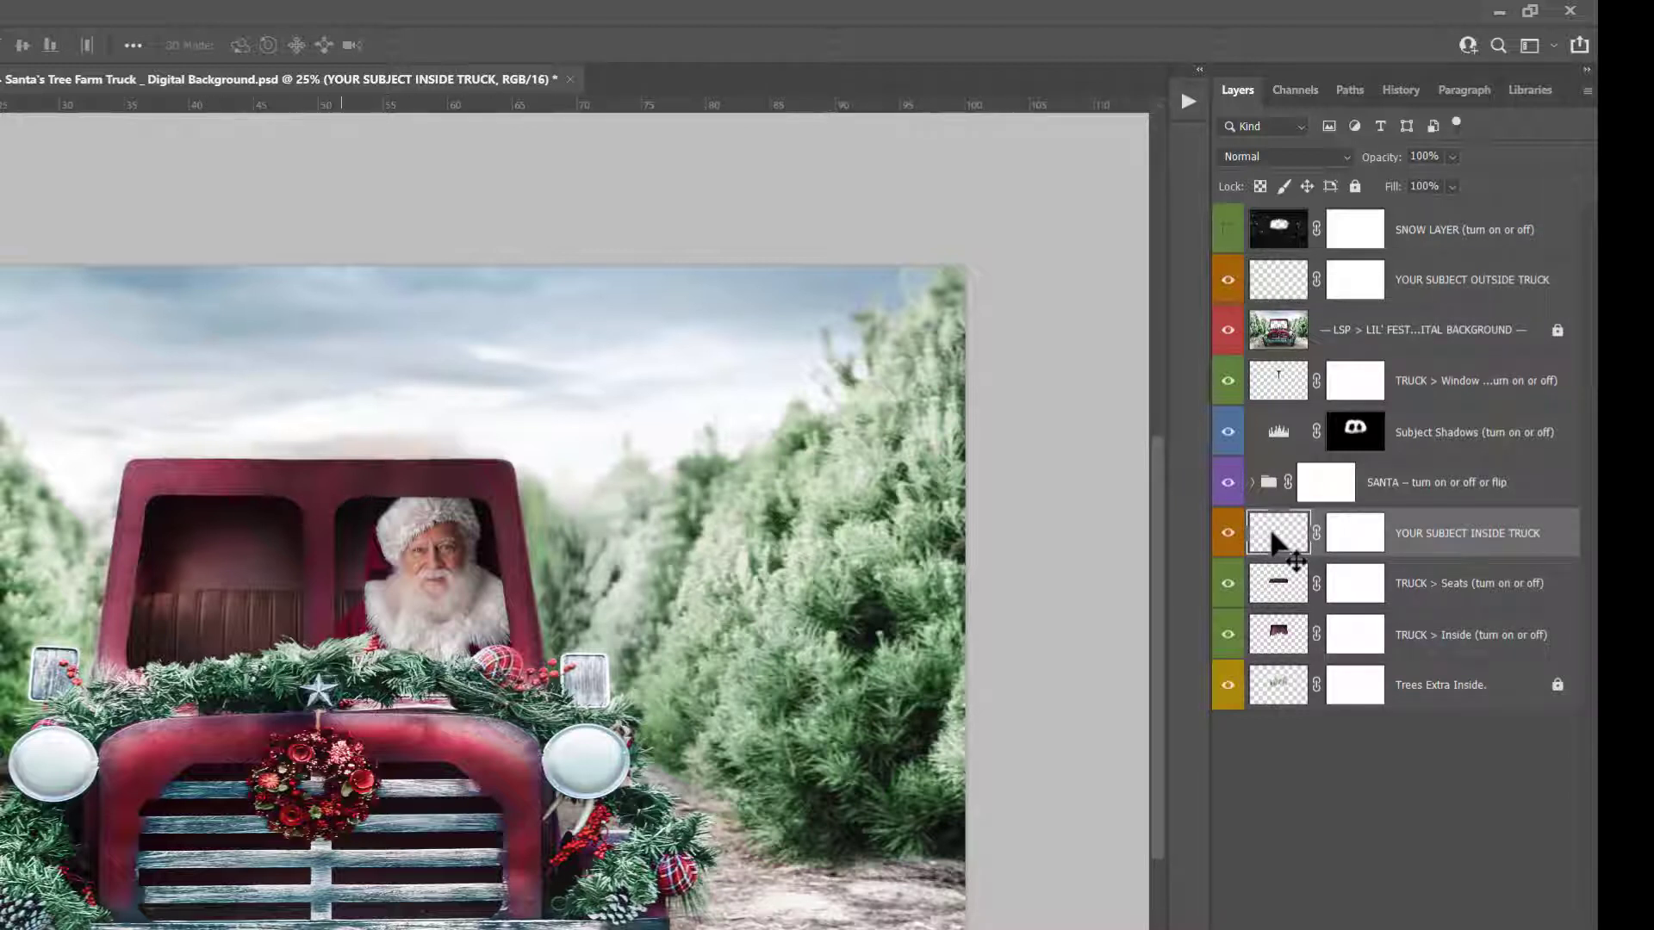
left_click(1289, 280)
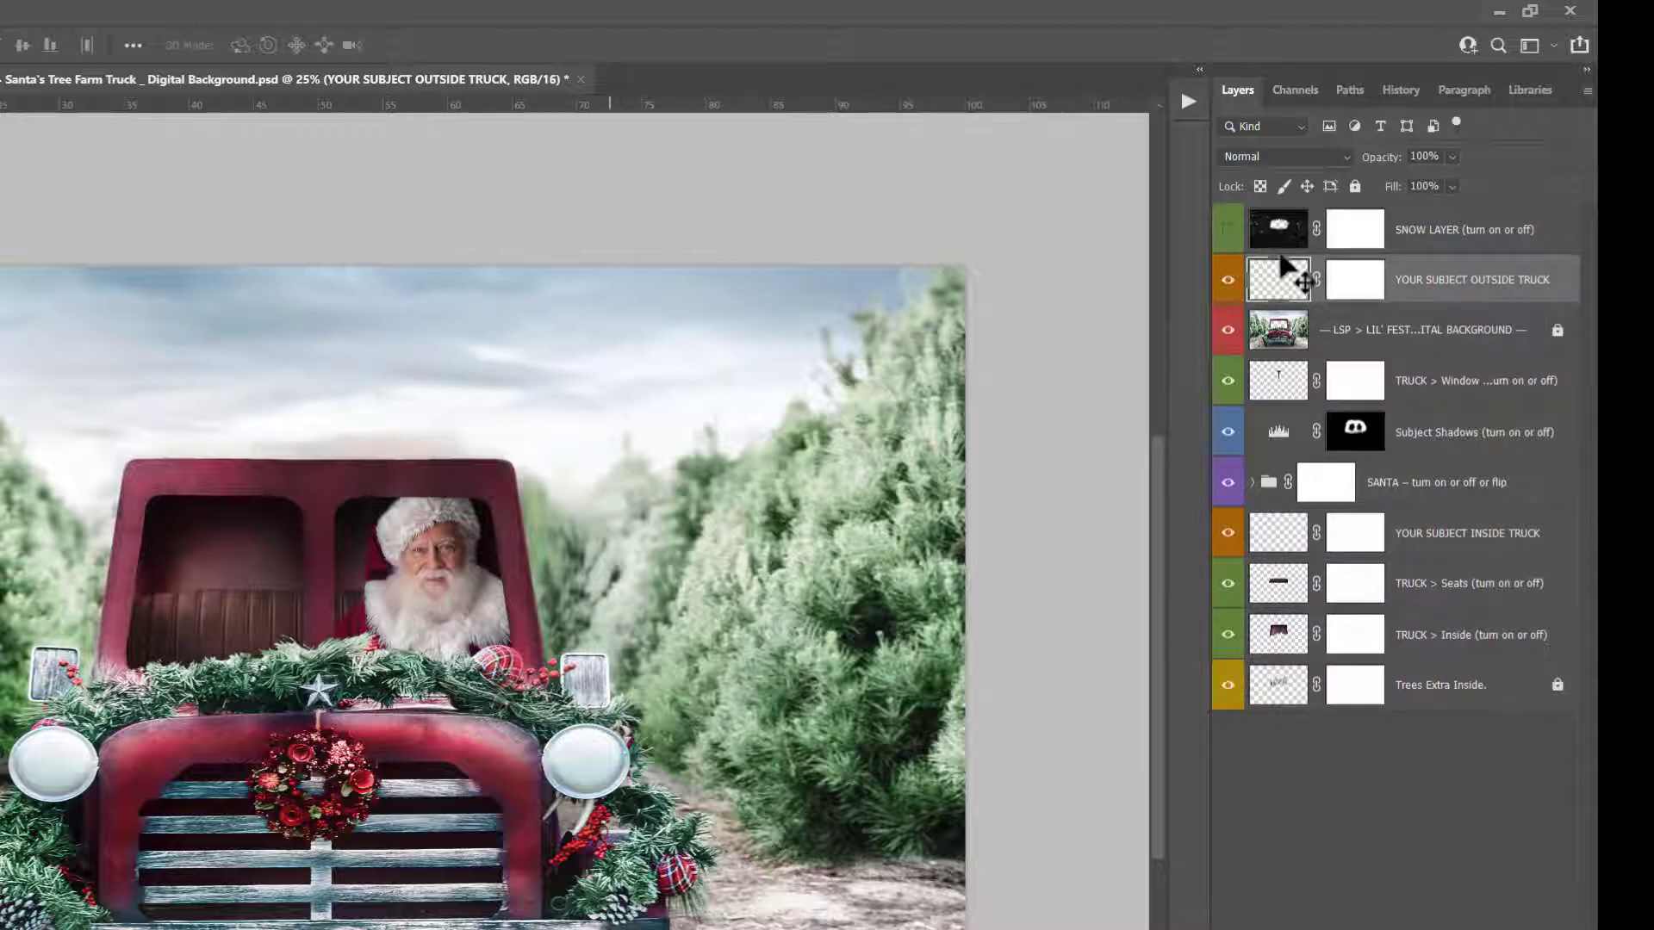
Turn on the SNOW LAYER overlay, toggling it to compare the image with and without snow
left_click(1275, 226)
left_click(1228, 231)
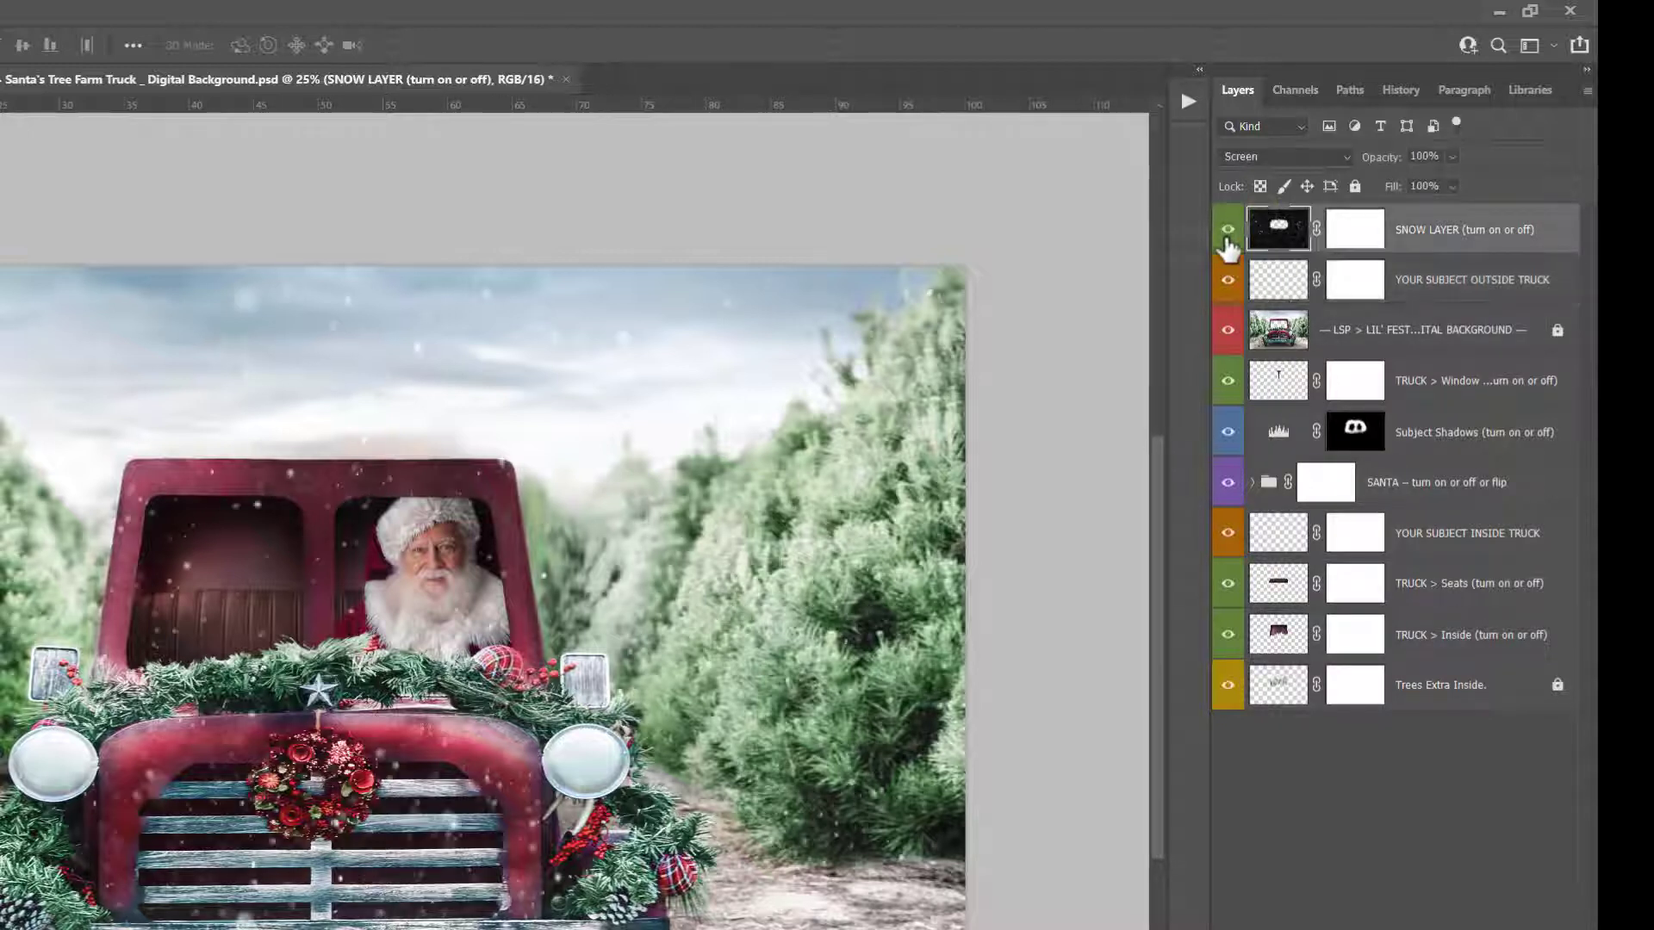
left_click(1228, 233)
left_click(1228, 234)
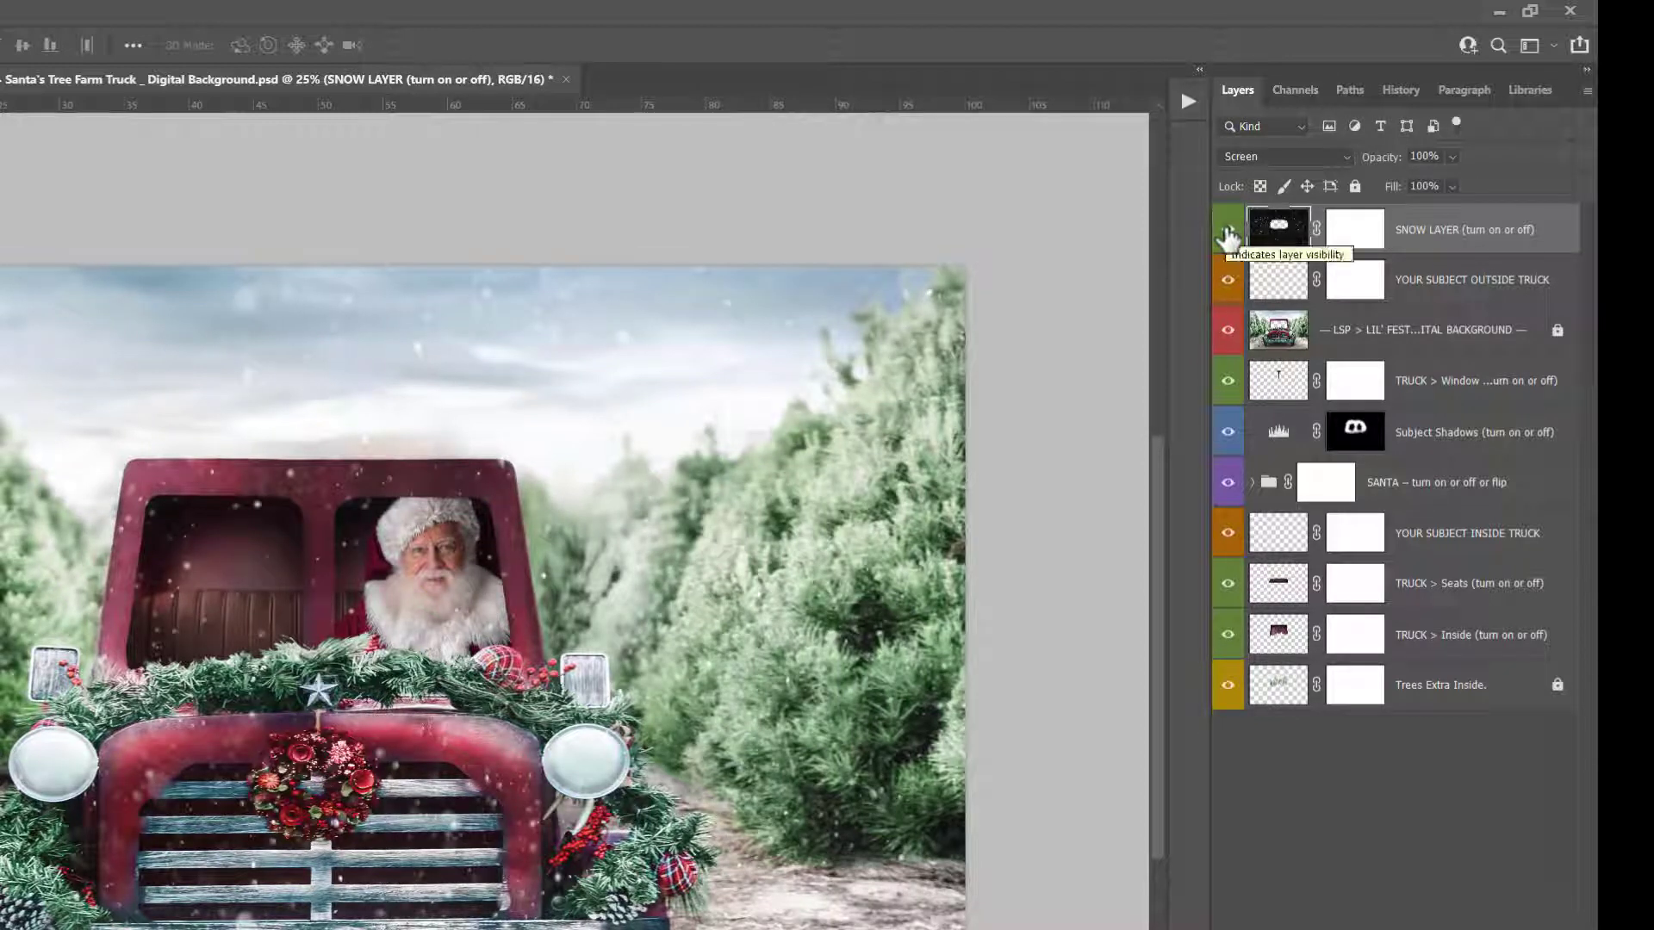
Review the window divider layer and the two subject placeholder layers by selecting each in turn
left_click(1278, 386)
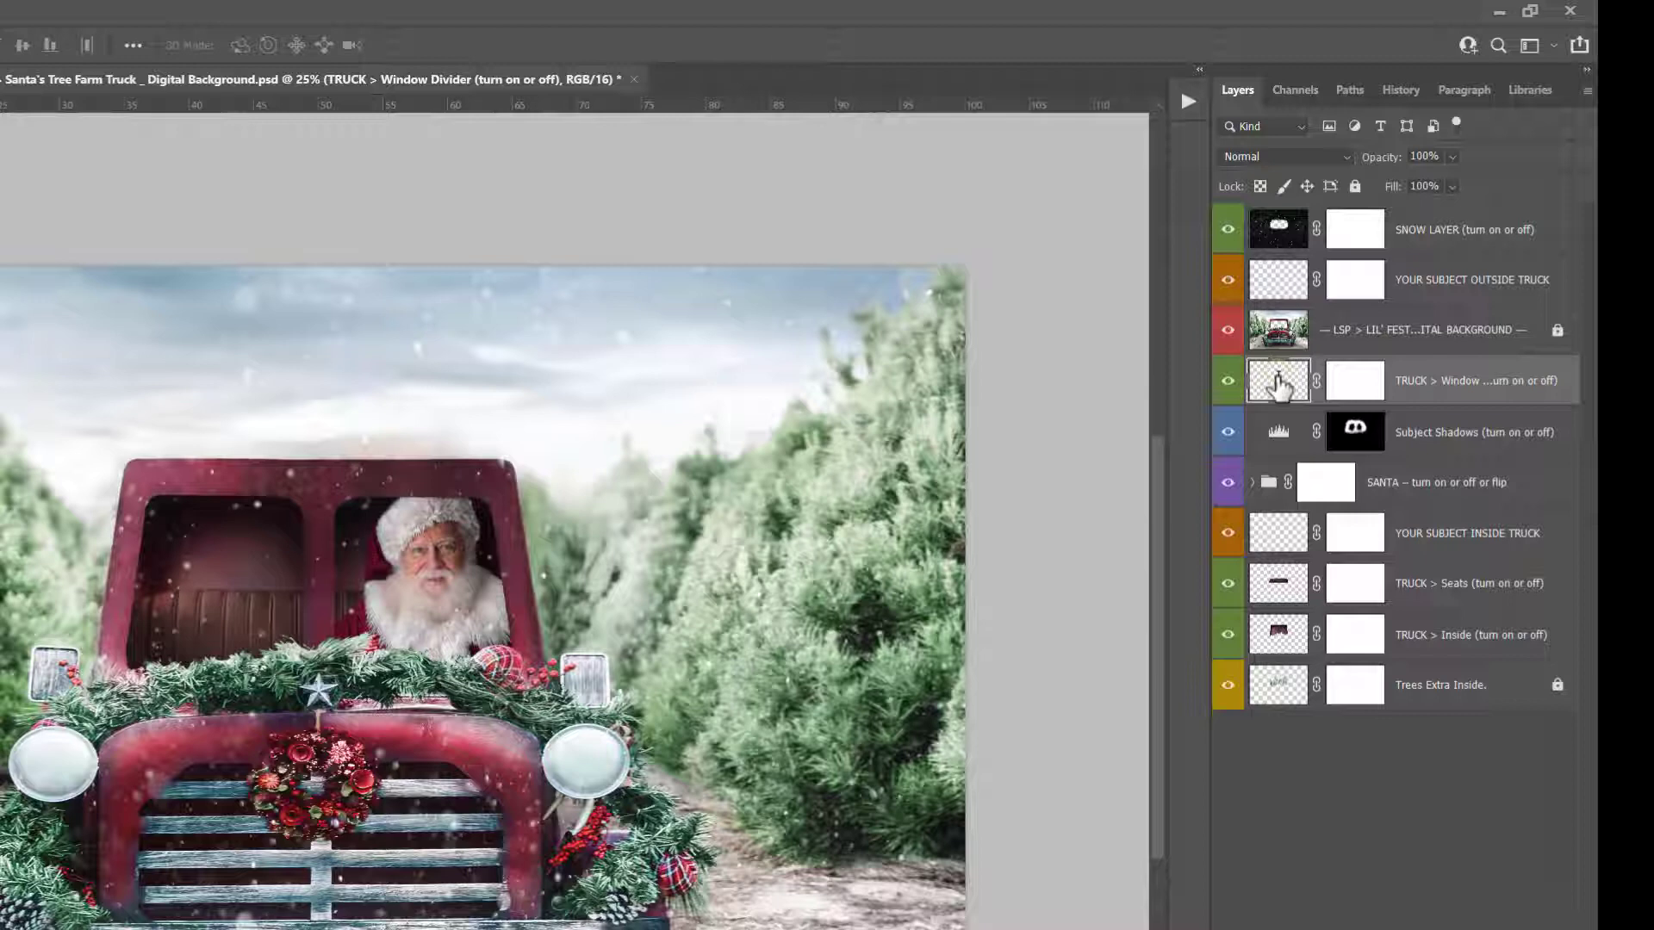
left_click(1273, 536)
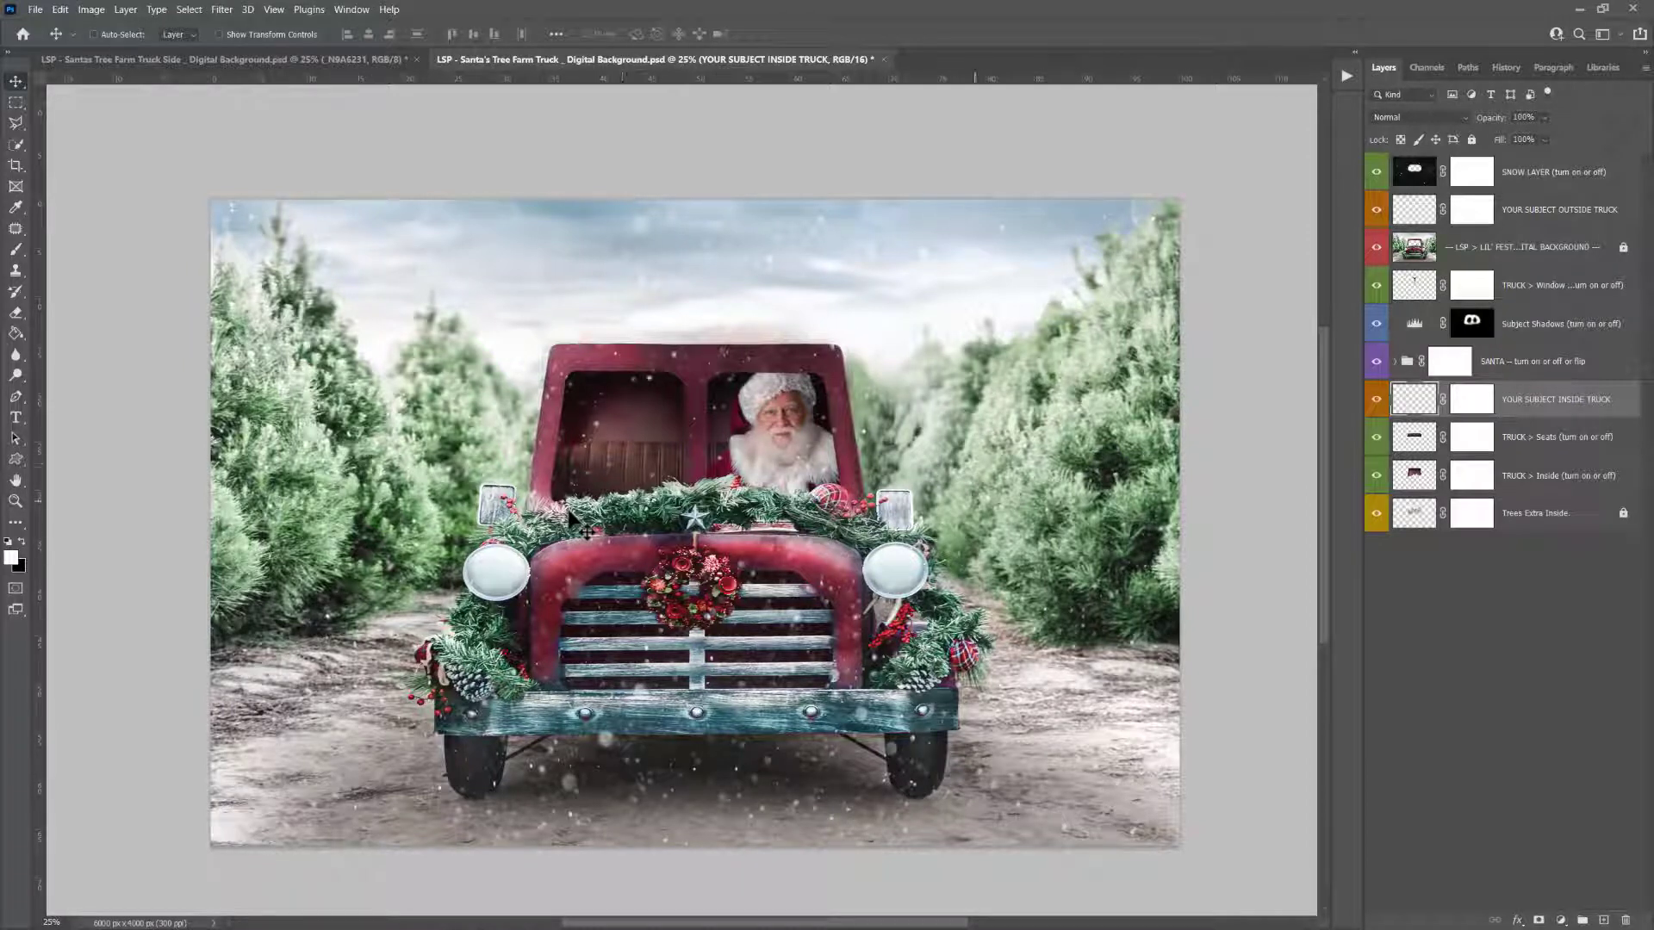
left_click(1414, 219)
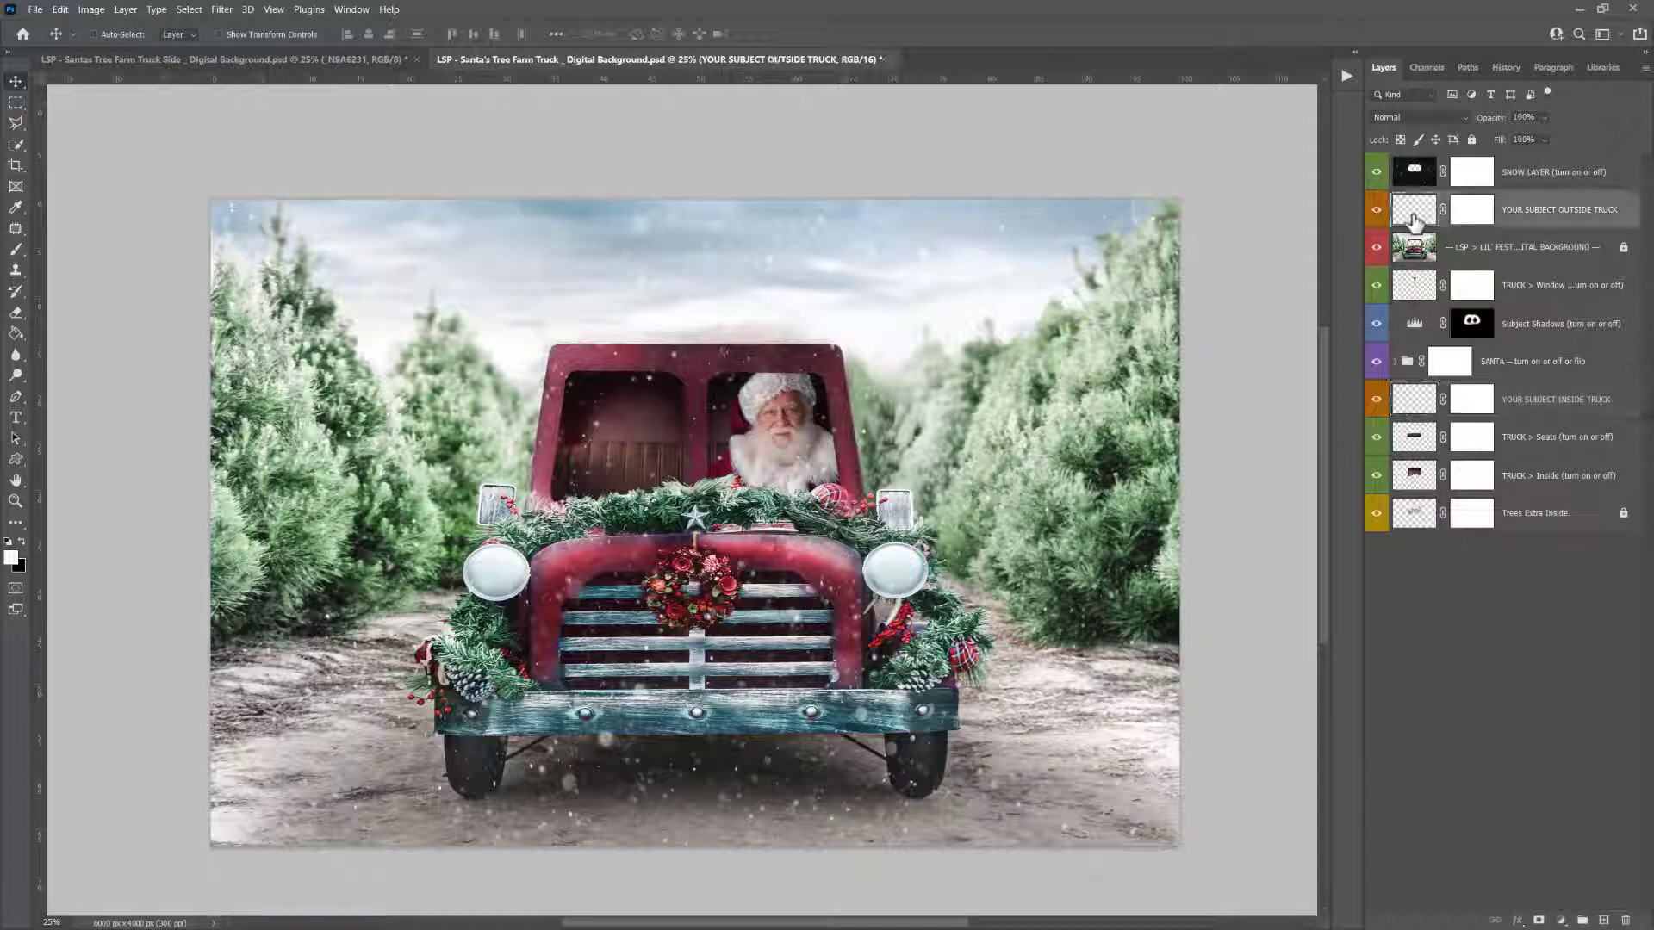
Place the _YBI8047 photo of the children directly above the YOUR SUBJECT INSIDE TRUCK layer and hide the TRUCK > Window Divider layer
left_click(1416, 400)
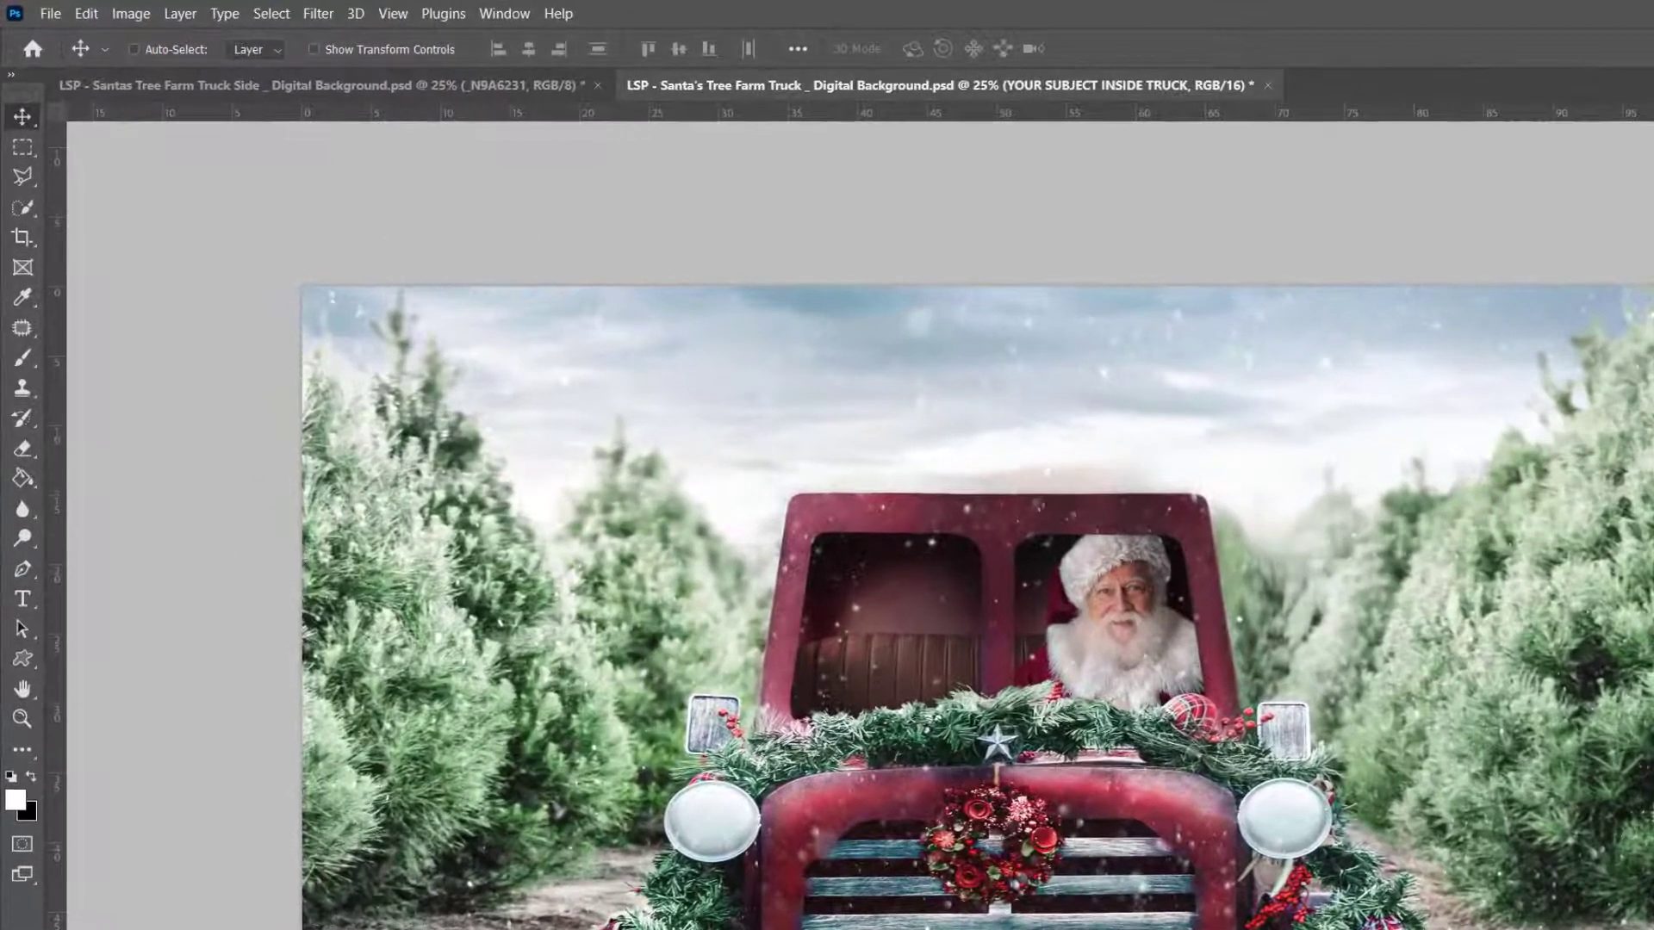
left_click(50, 13)
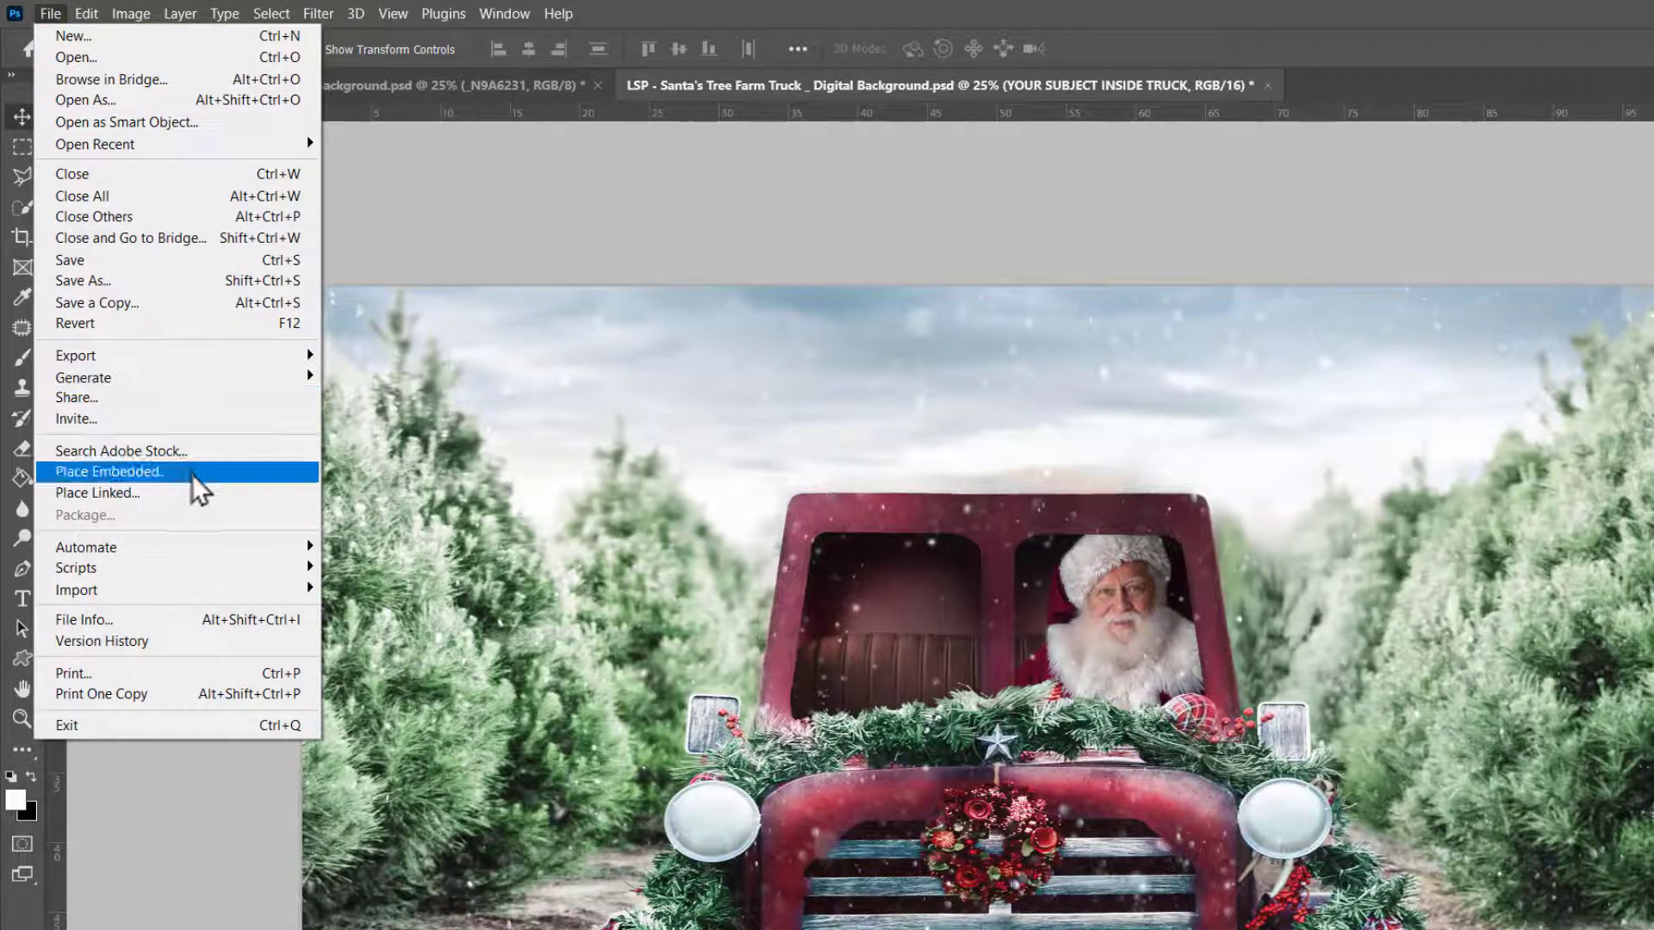
left_click(66, 12)
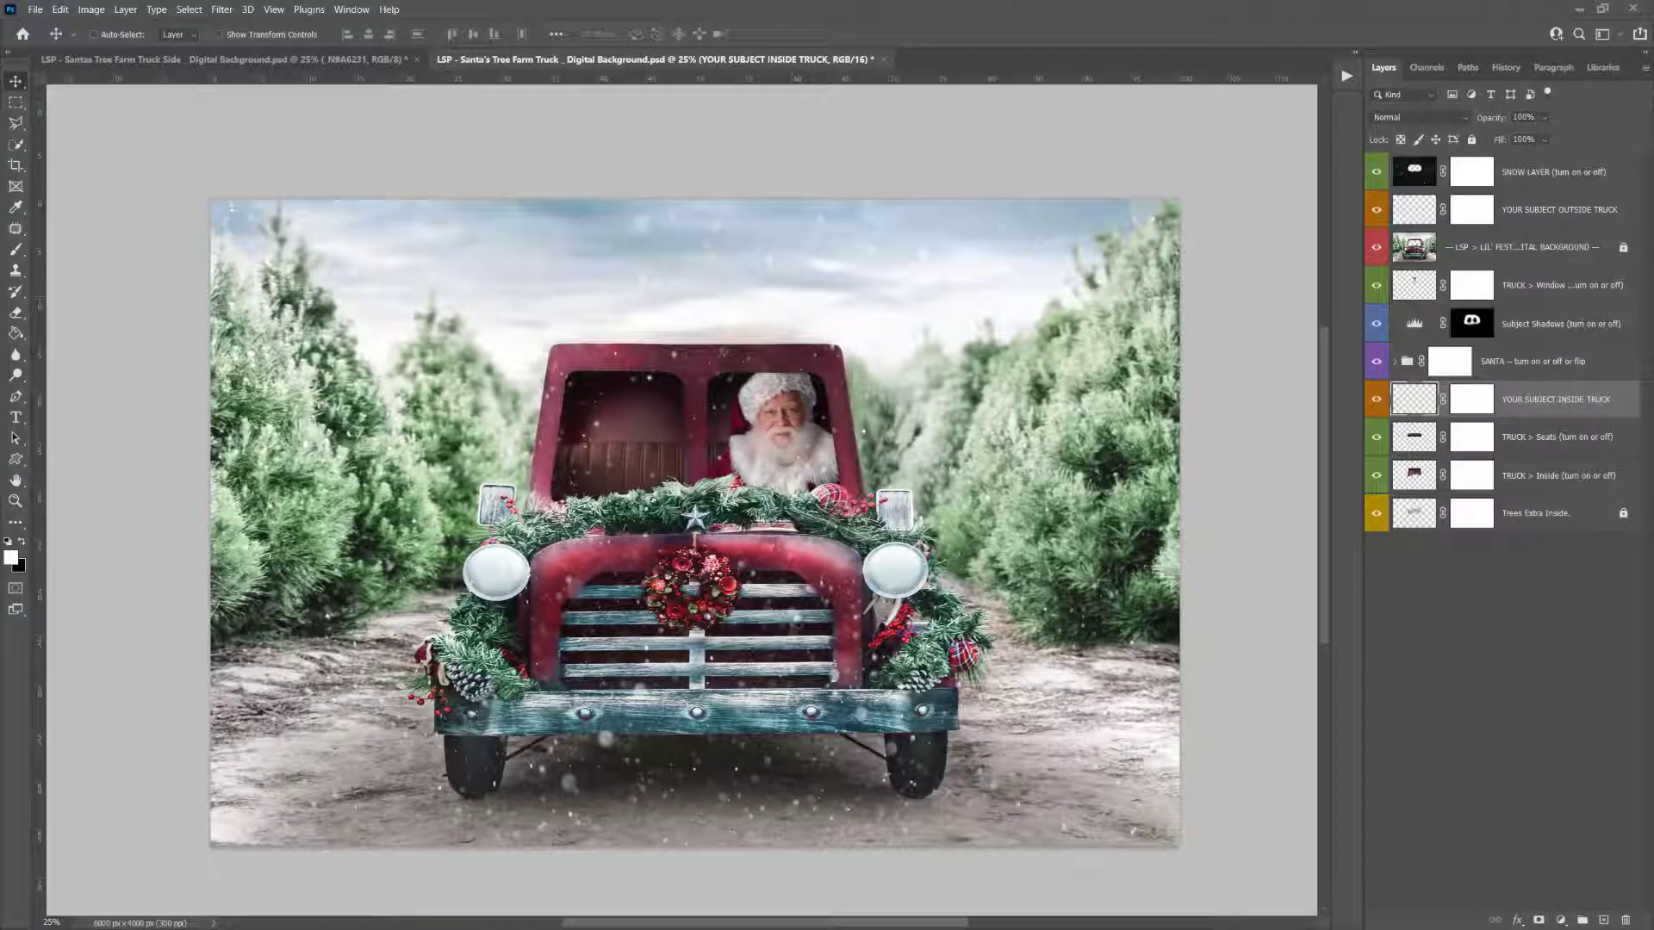
left_click_drag(1653, 284, 790, 385)
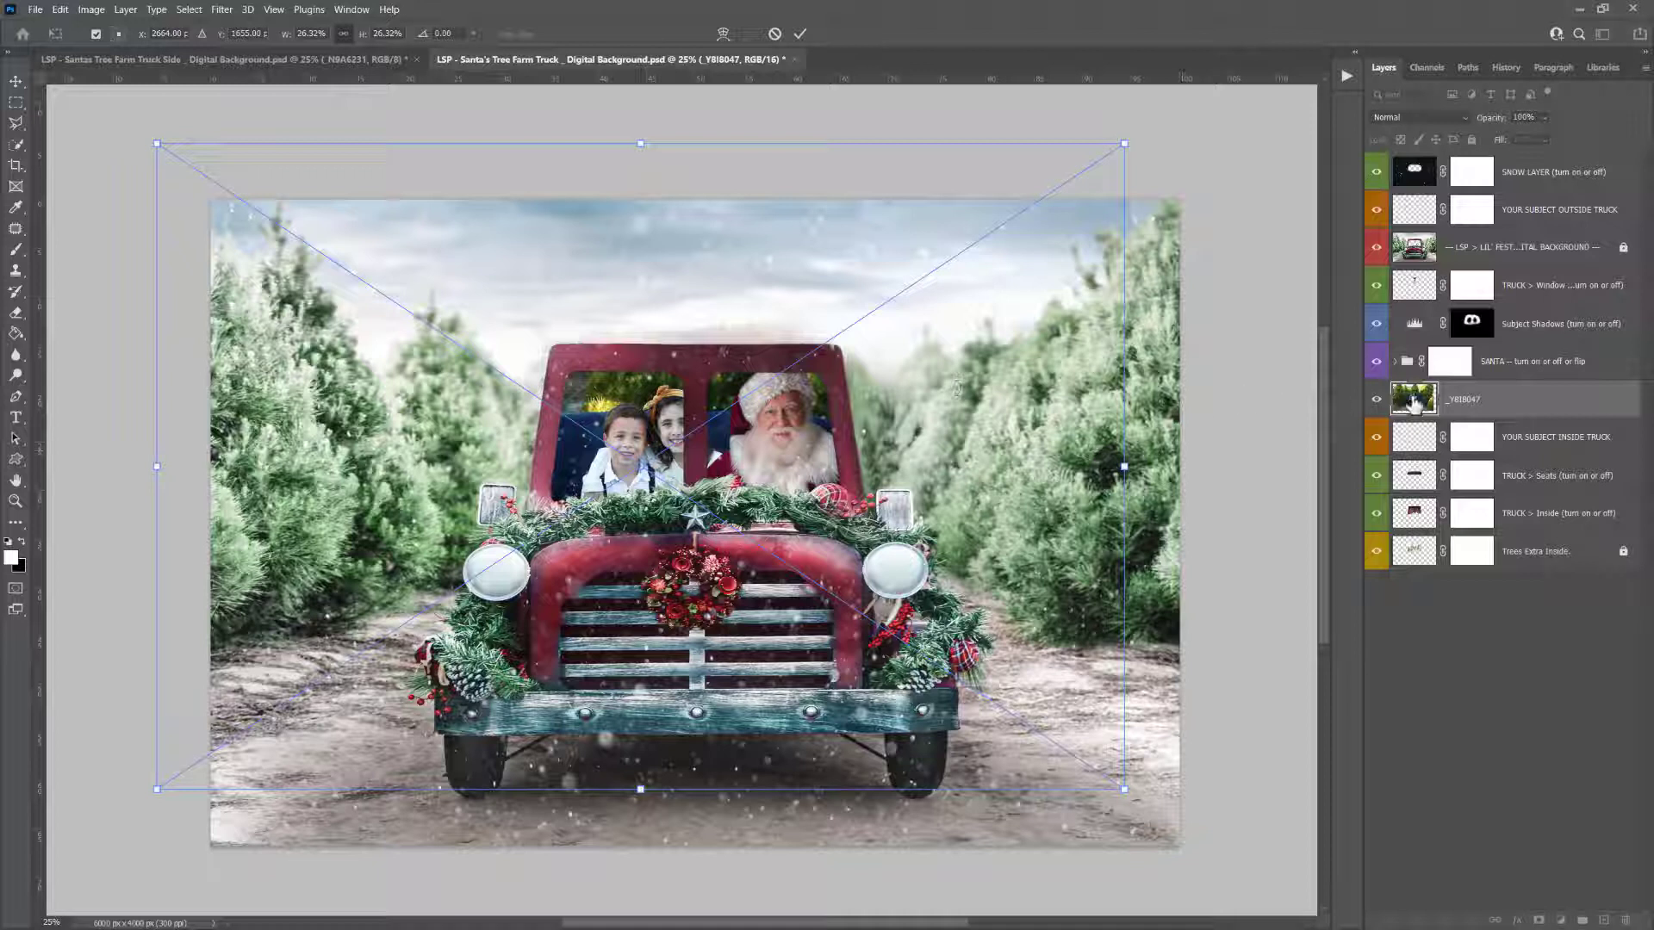
key("Return")
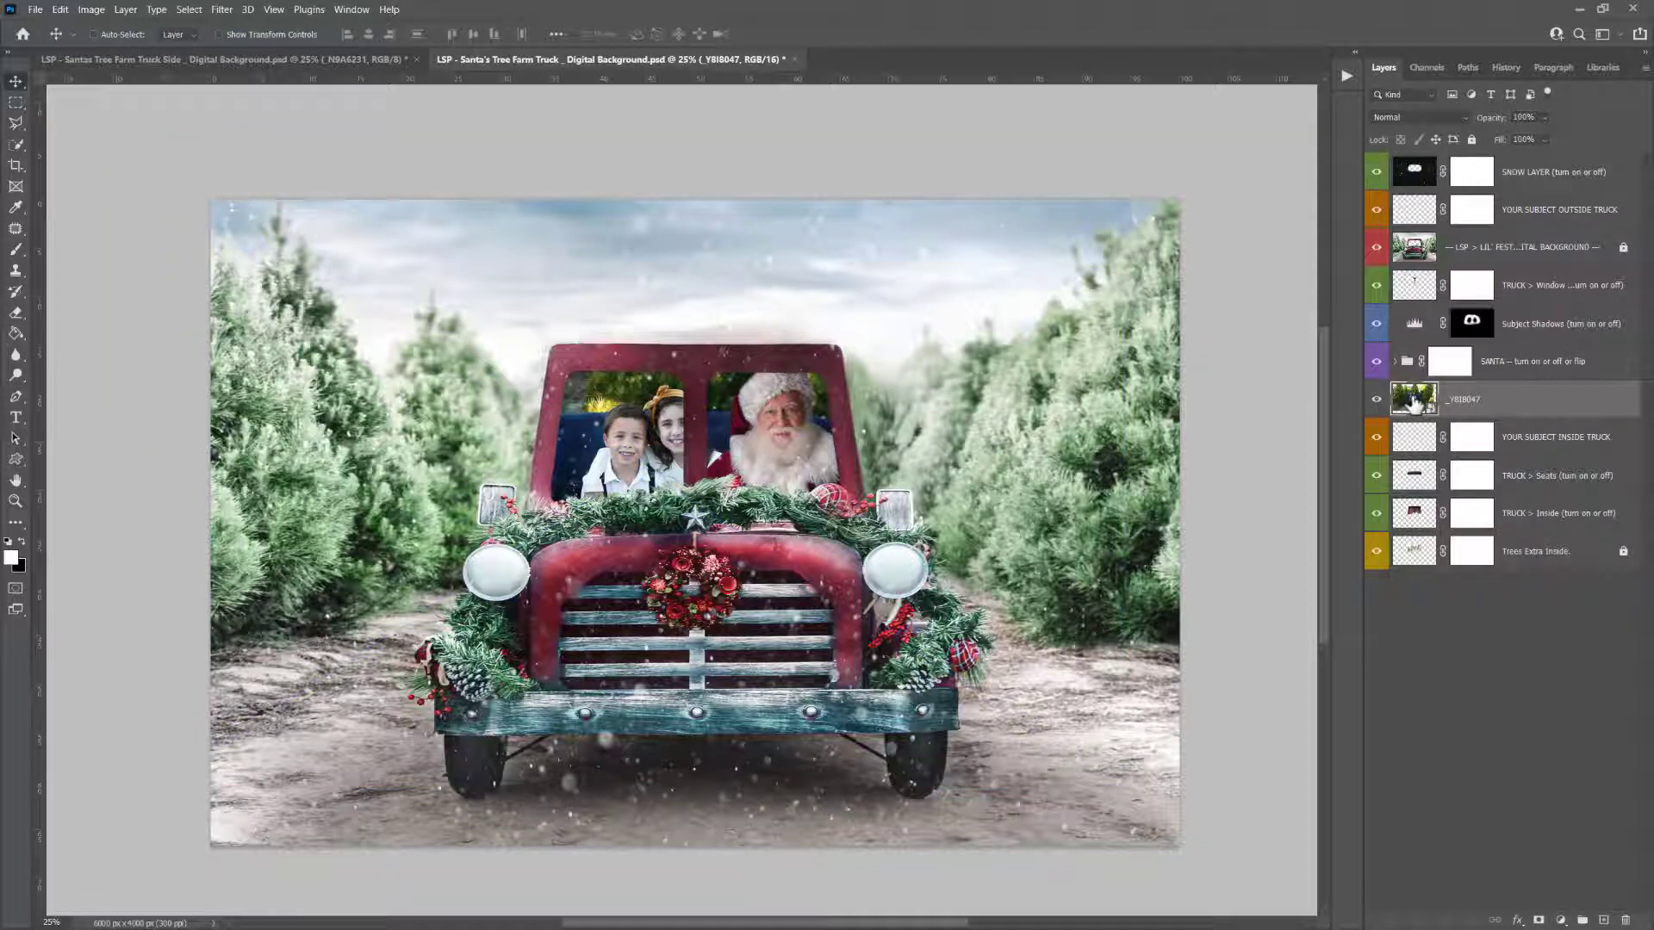
left_click(1377, 291)
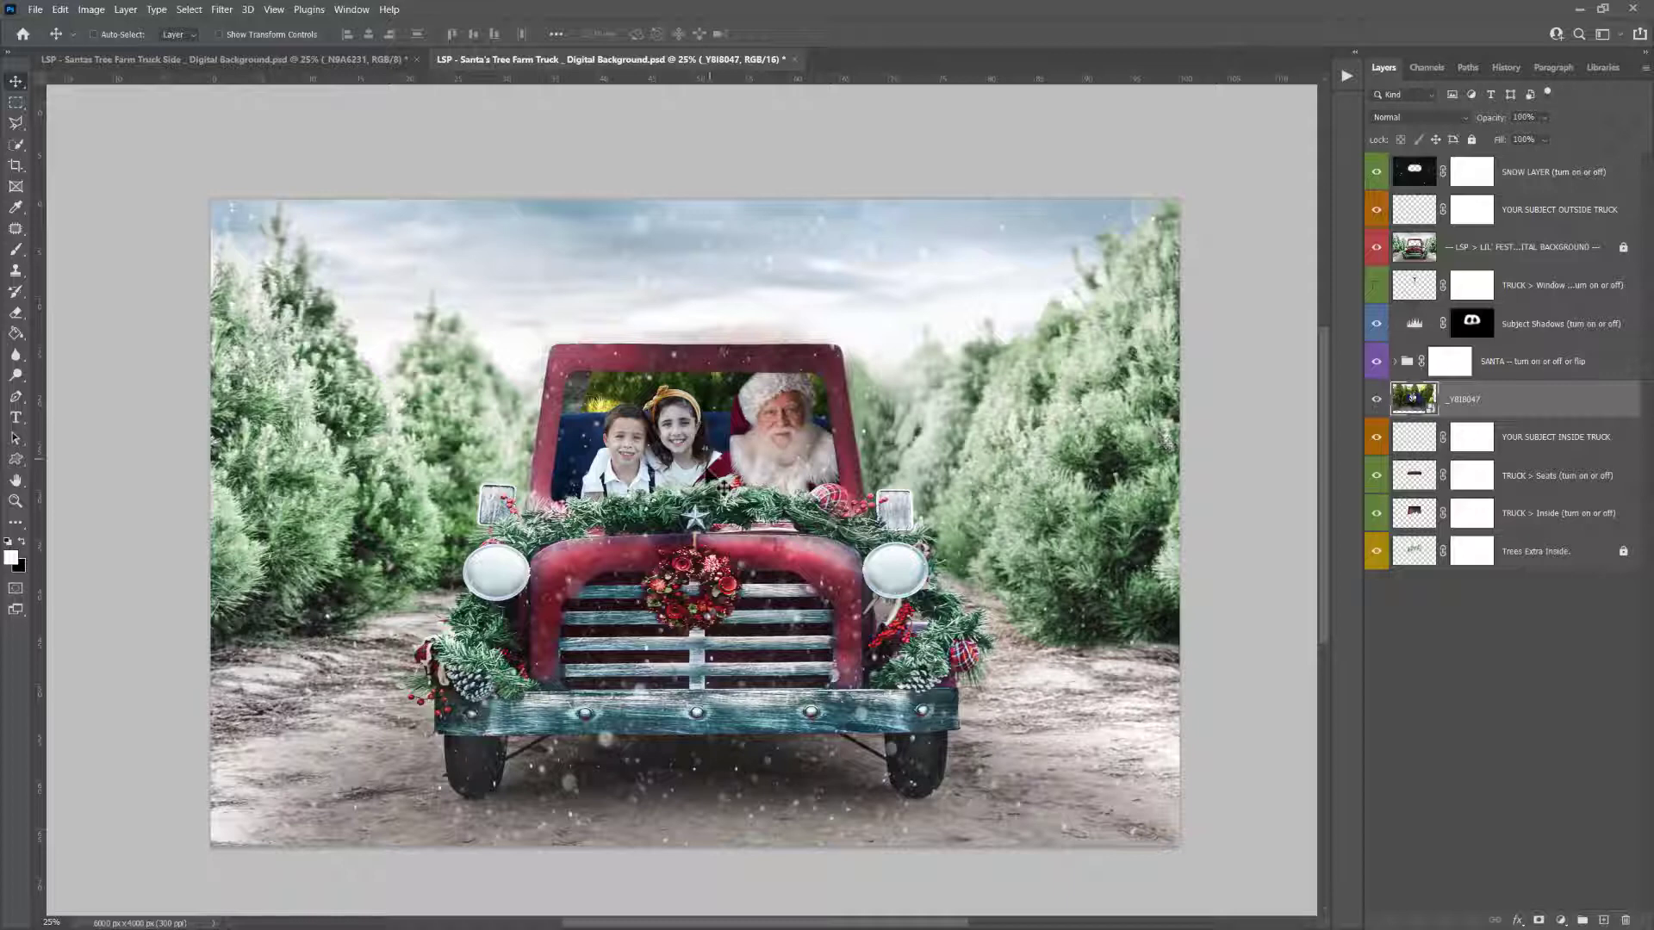
Shift the _YBI8047 photo slightly so the two children sit farther from Santa inside the truck window
key("ctrl+t")
left_click_drag(726, 485, 693, 448)
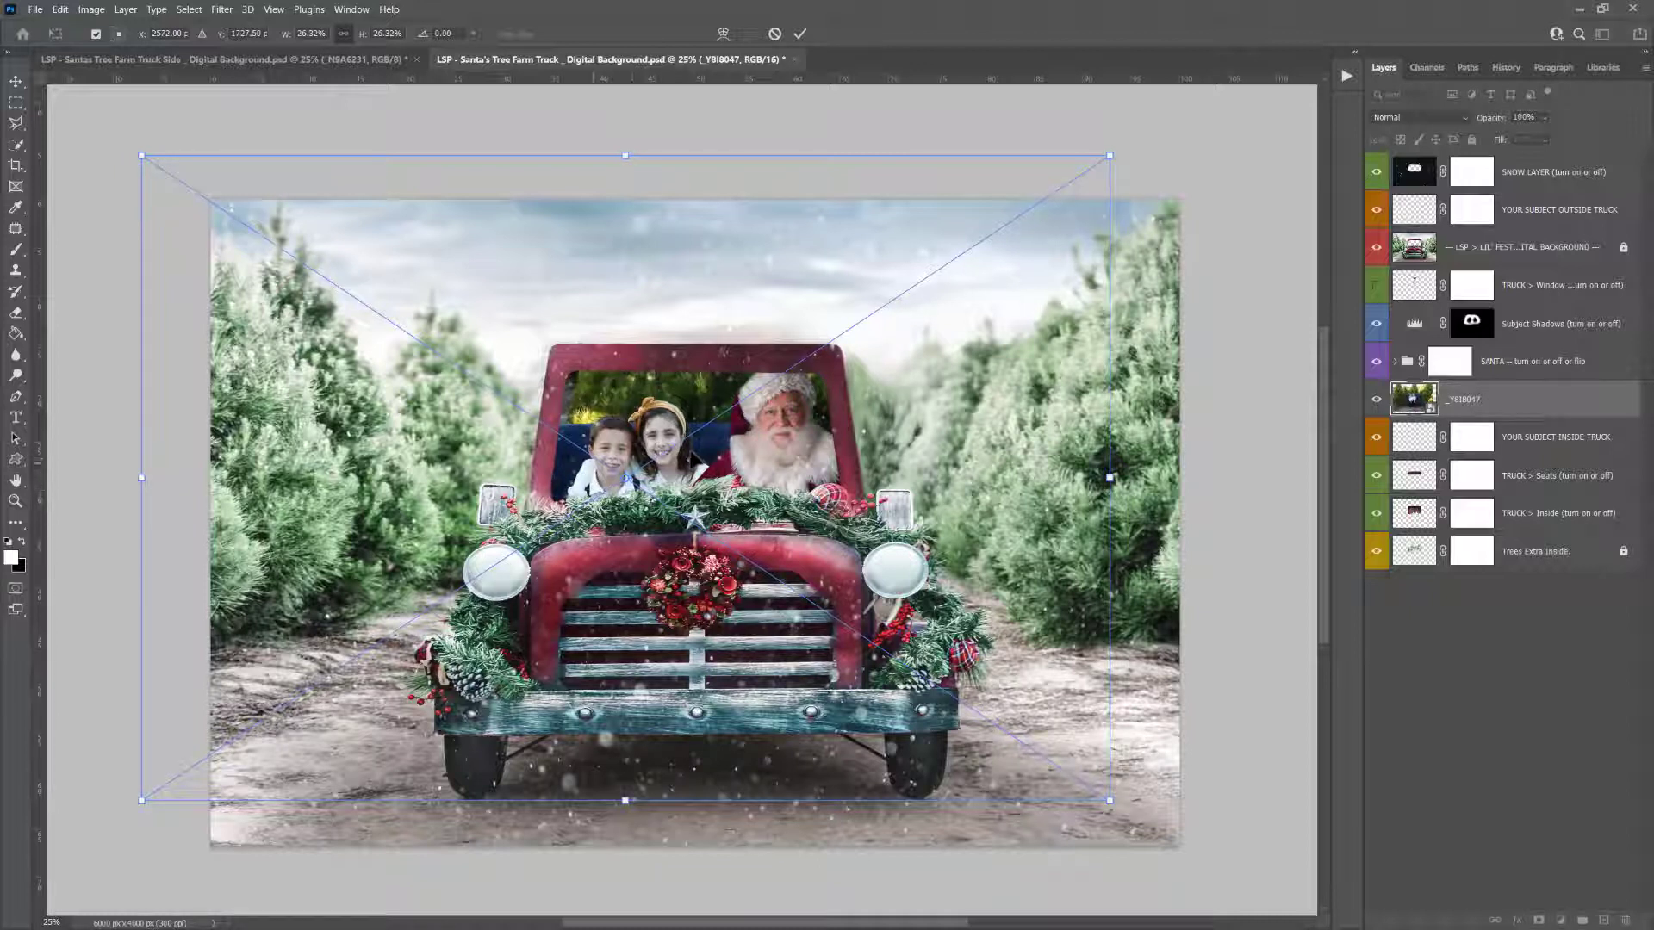
key("Return")
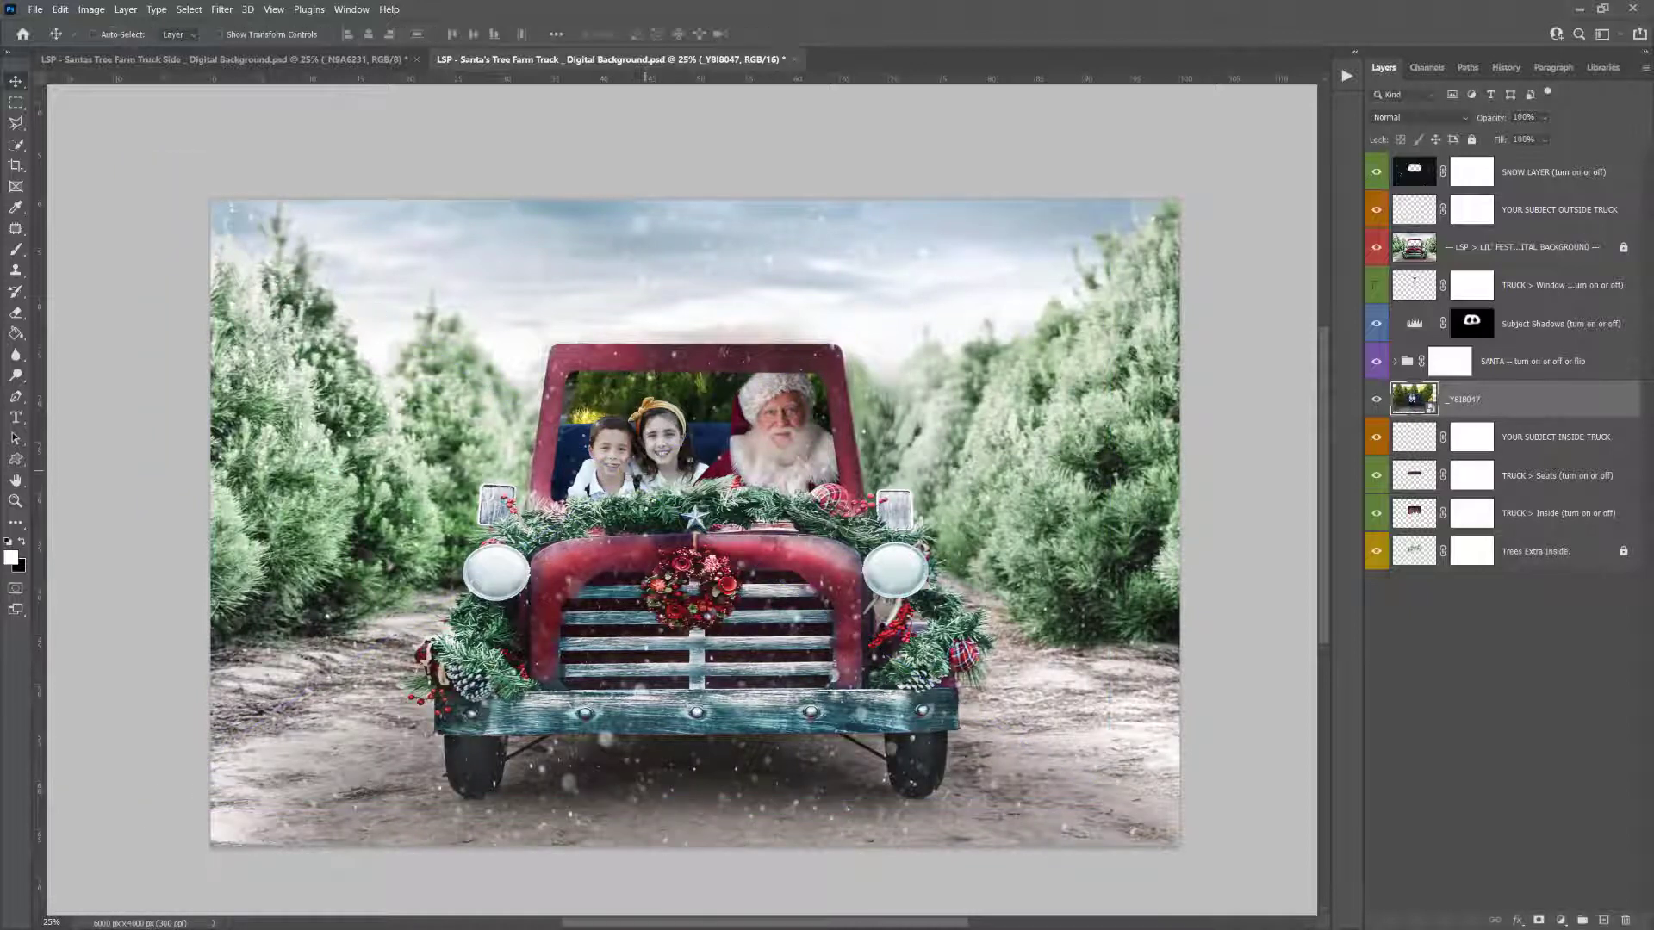
Add a white layer mask to the _YBI8047 photo layer and make it active, briefly hiding the SANTA group to compare
key("z")
left_click(642, 433)
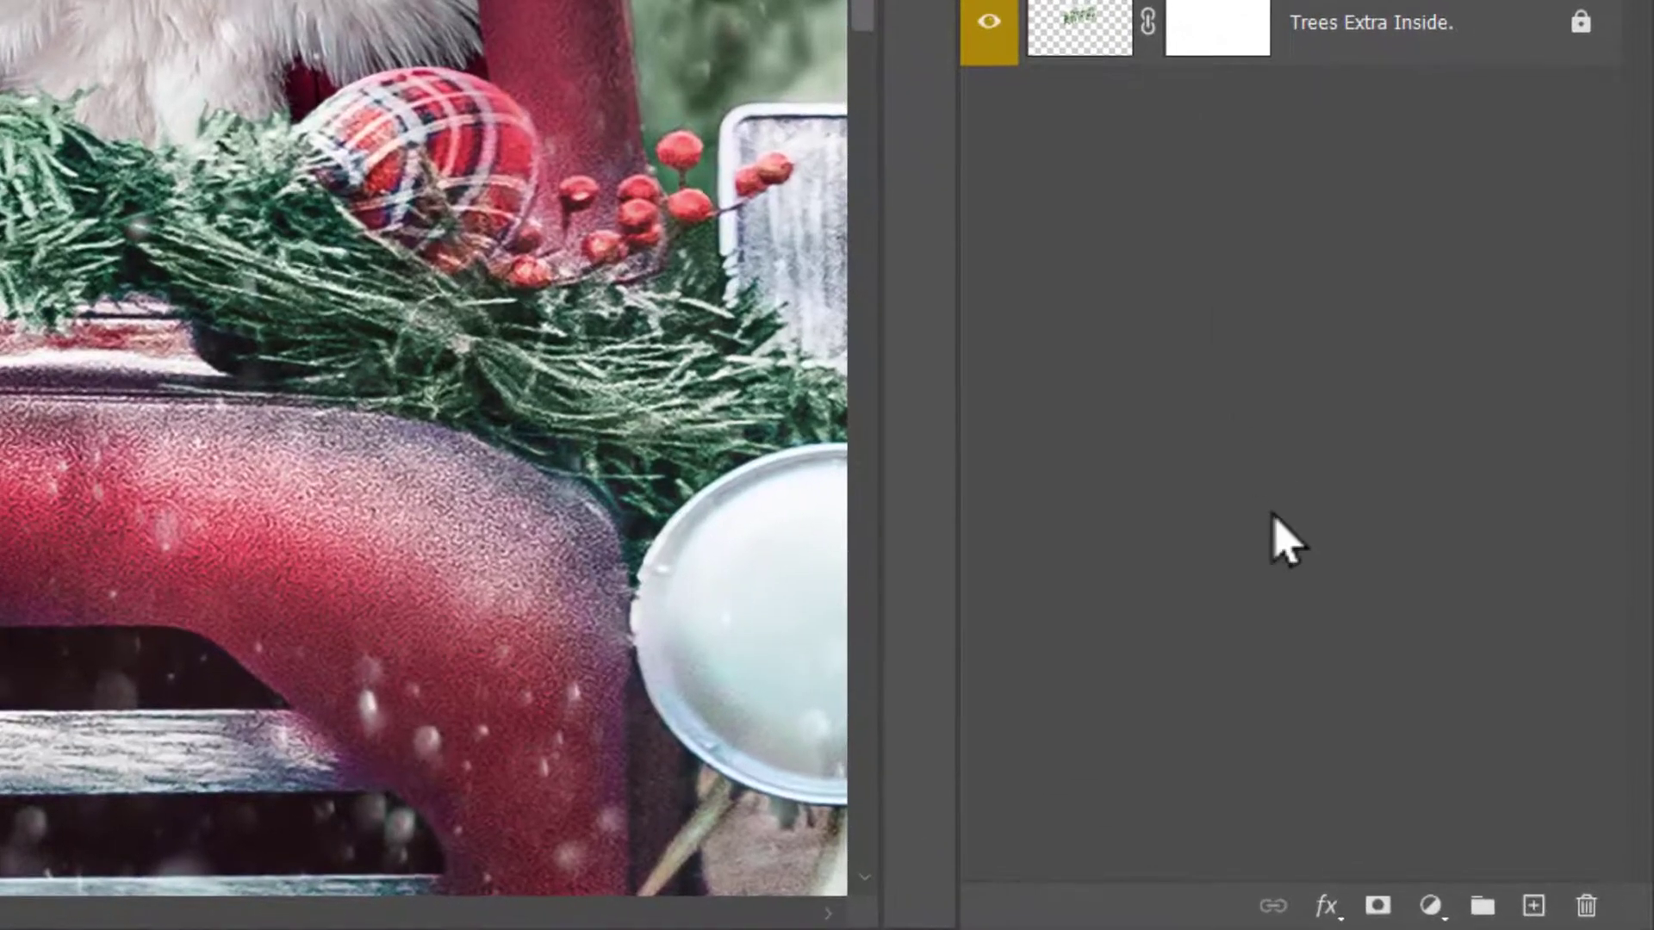
left_click(1377, 906)
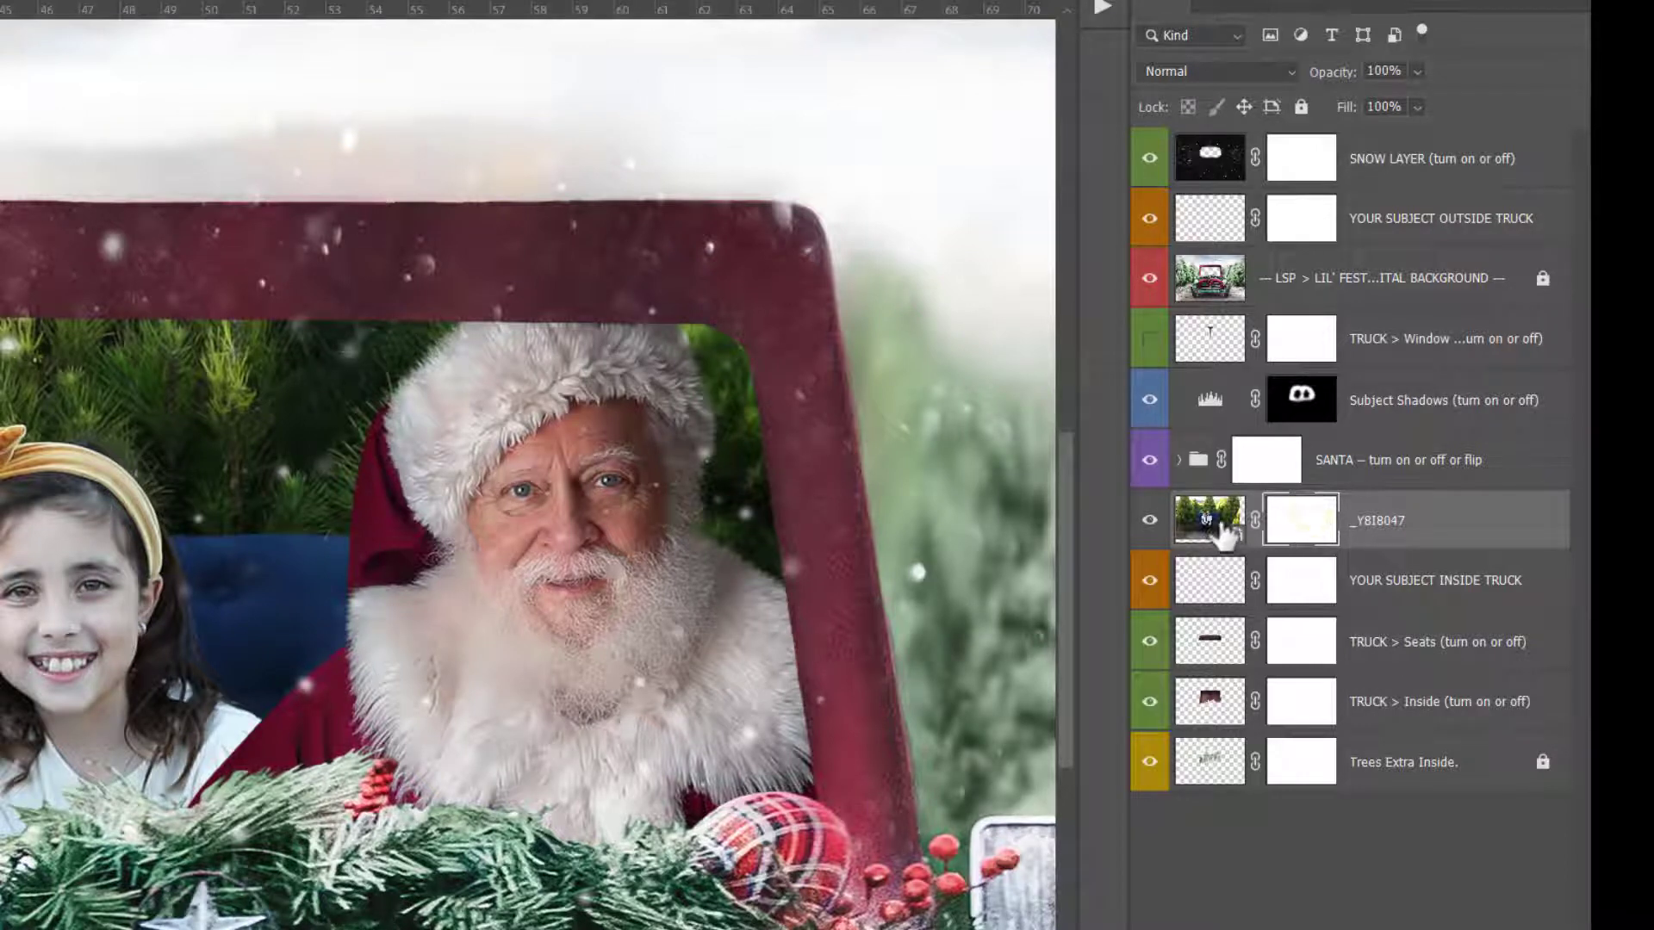
left_click(1318, 527)
mouse_move(1392, 547)
left_mouse_down()
mouse_move(1391, 424)
mouse_move(1408, 545)
mouse_move(1408, 526)
left_mouse_up()
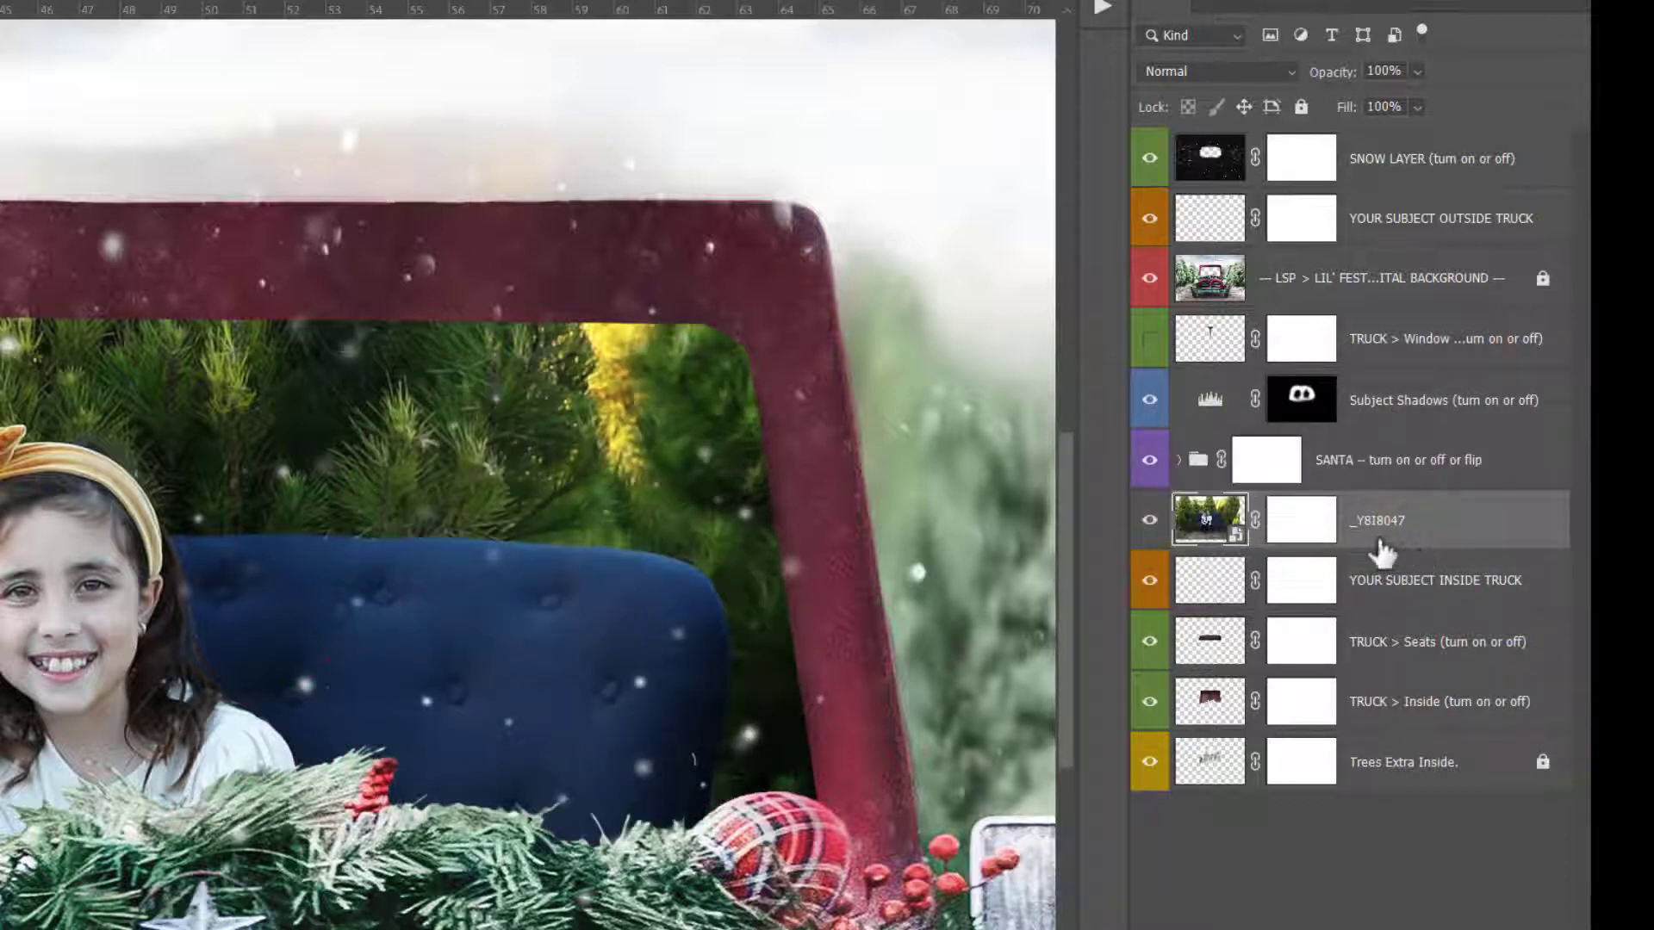
left_click(1149, 460)
left_click(1150, 461)
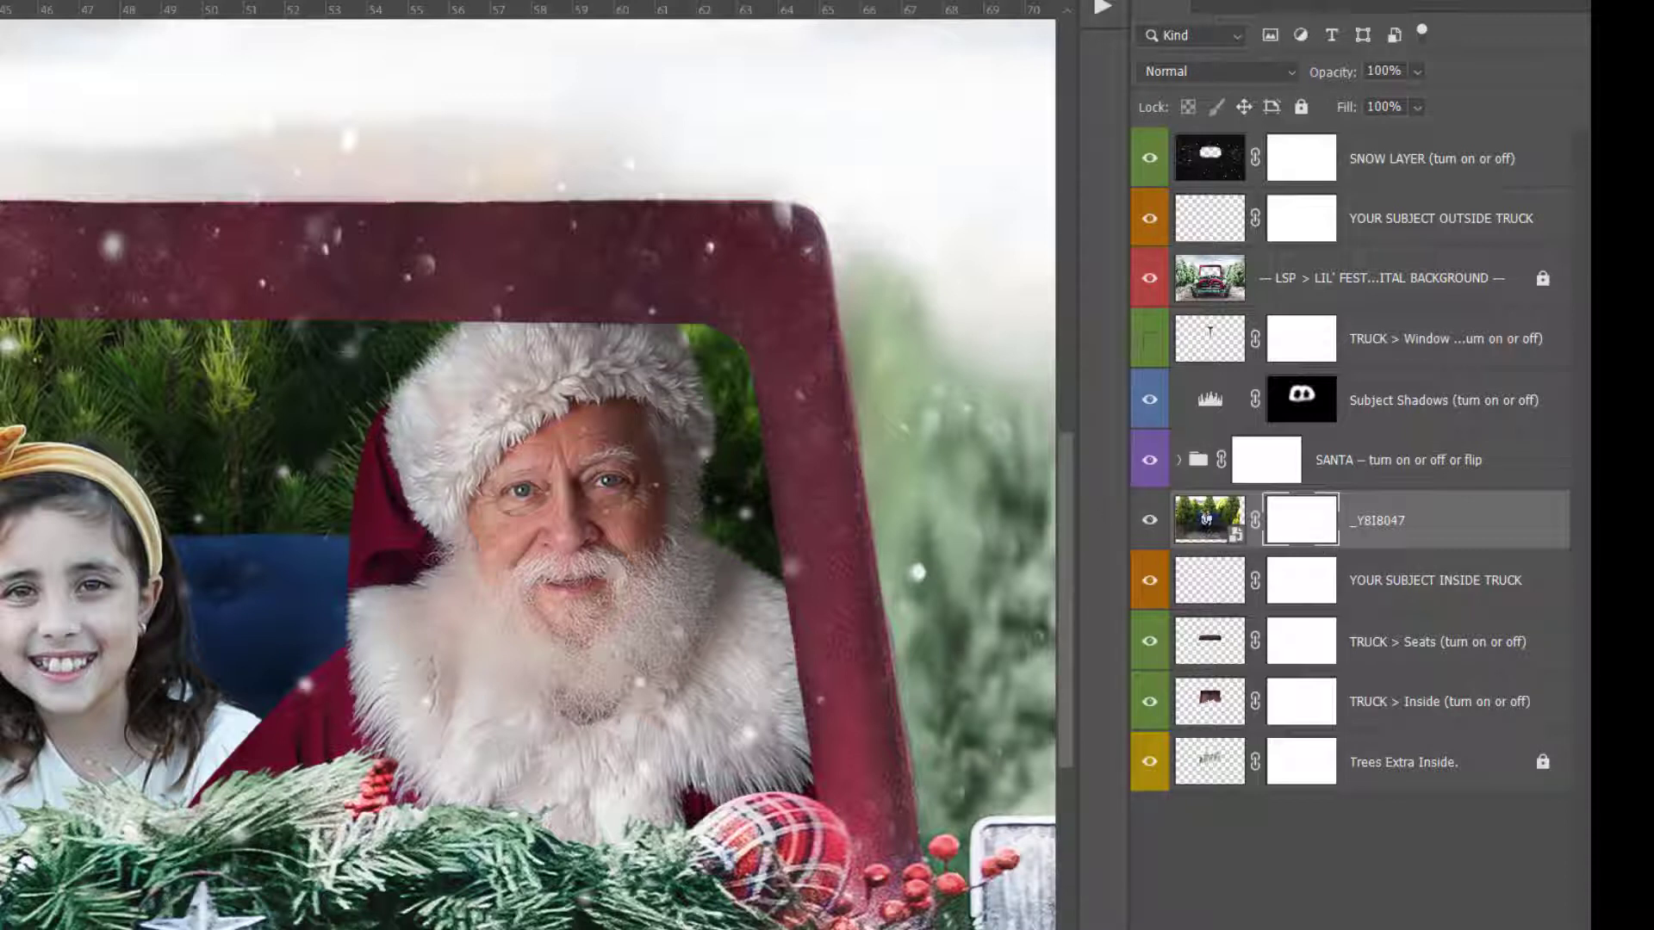
Mask out the trees around Santa and above the seat with a 158 px brush at about 81% hardness
right_click(328, 586)
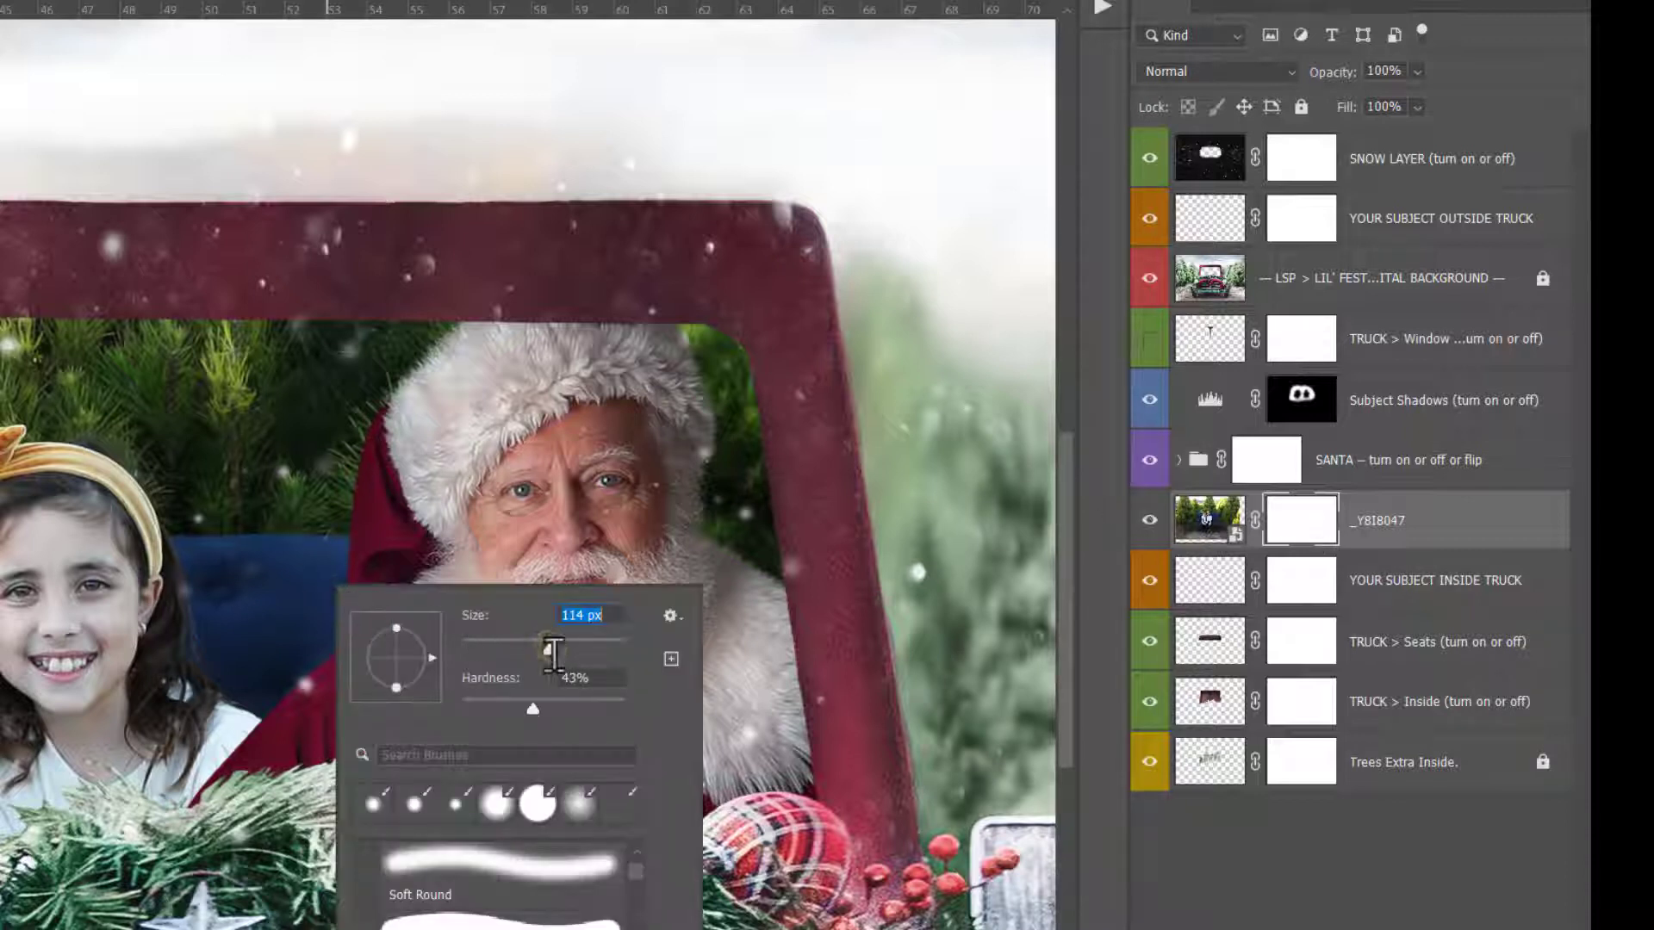
left_click_drag(566, 650, 591, 705)
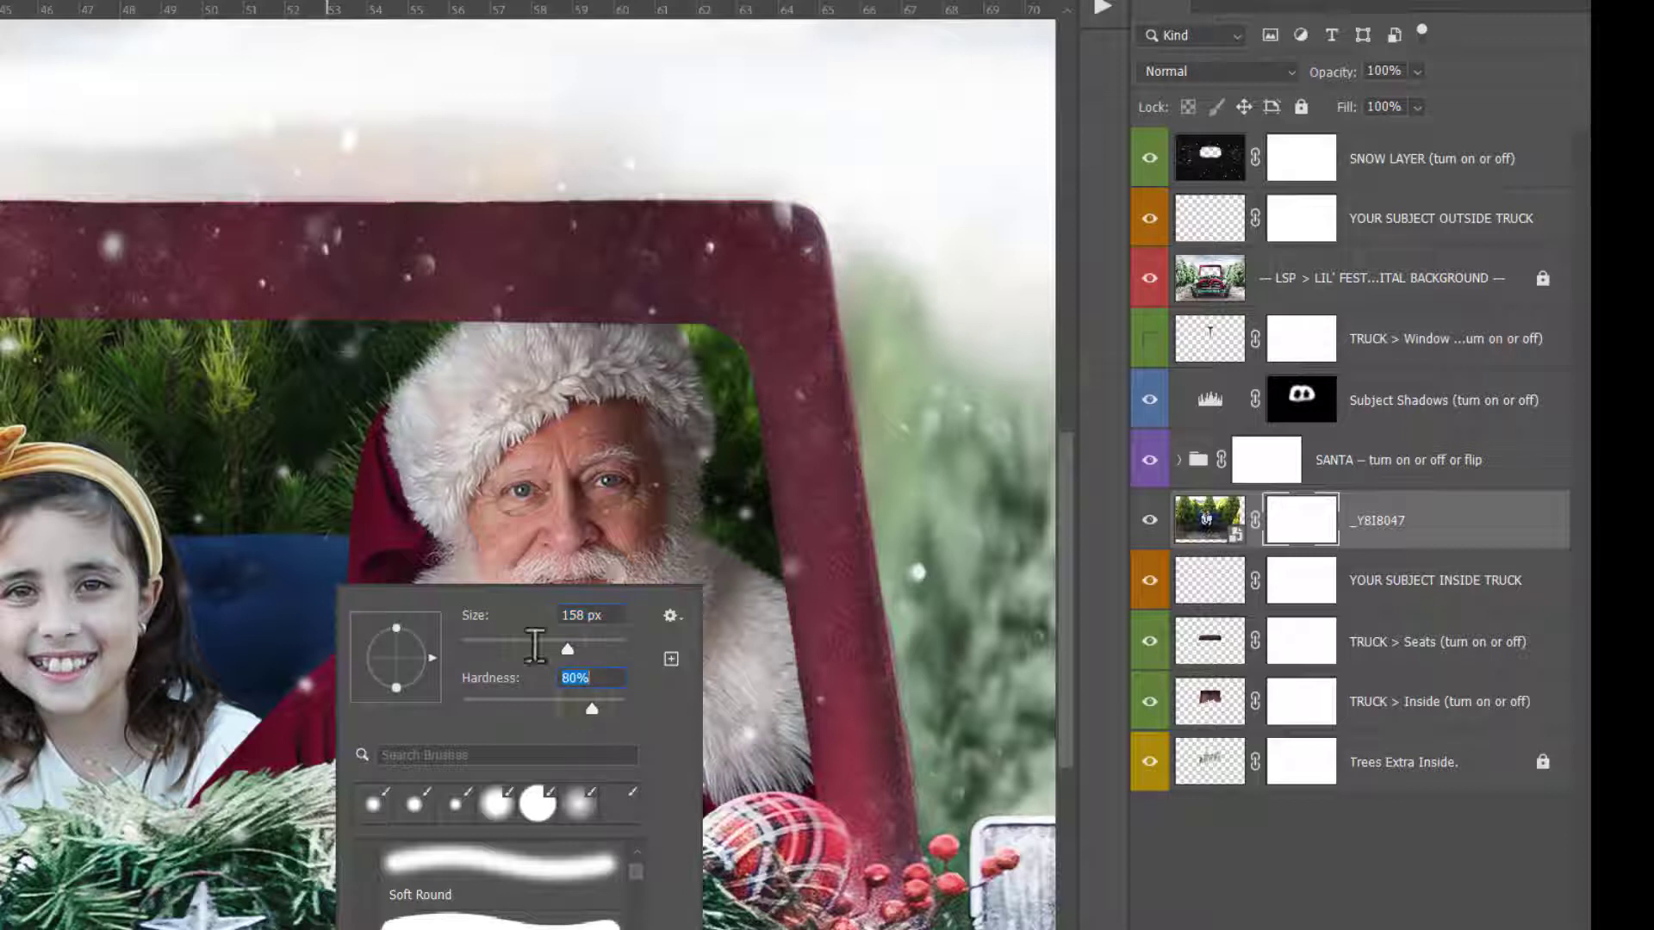
left_click(349, 446)
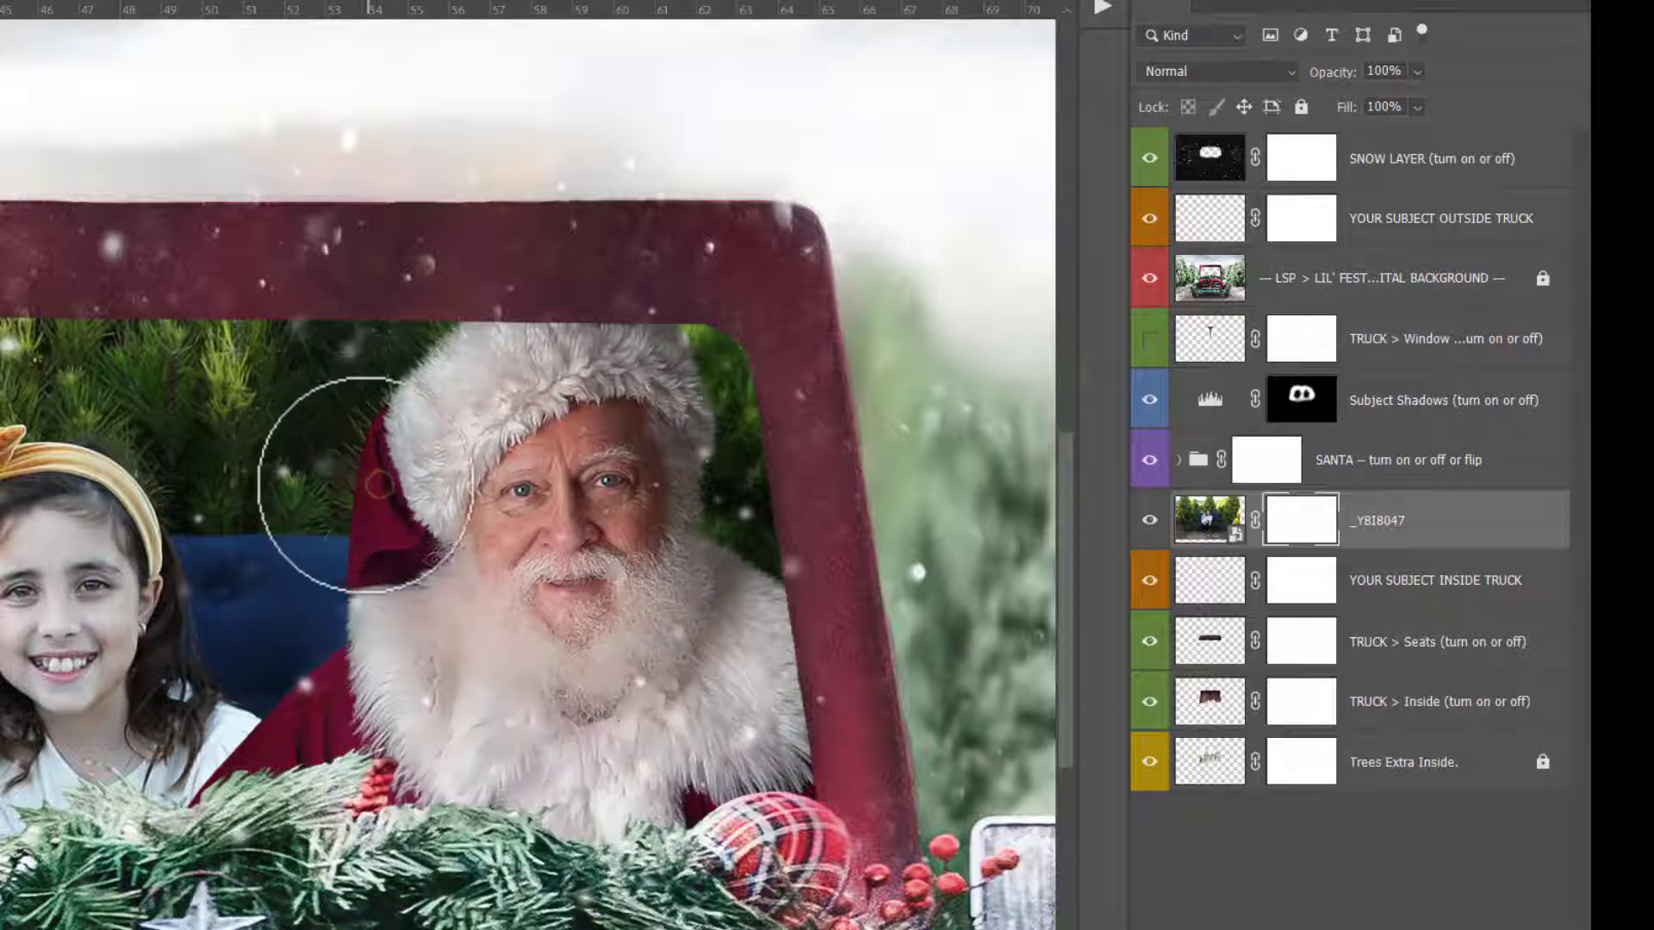
right_click(310, 476)
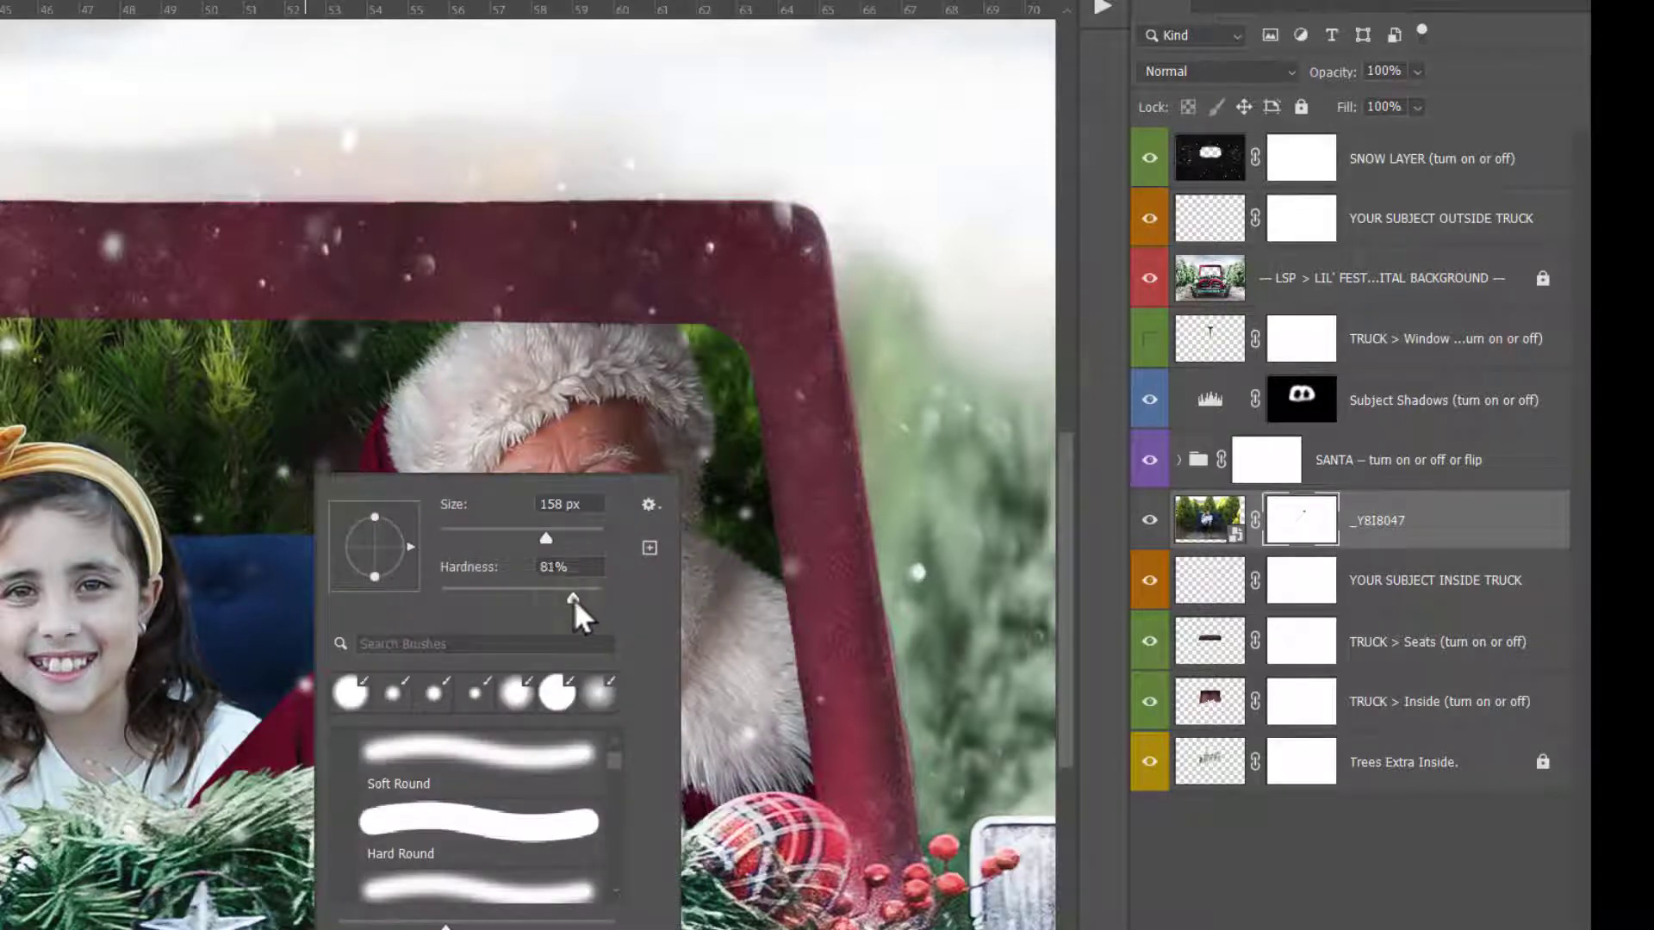
left_click(313, 414)
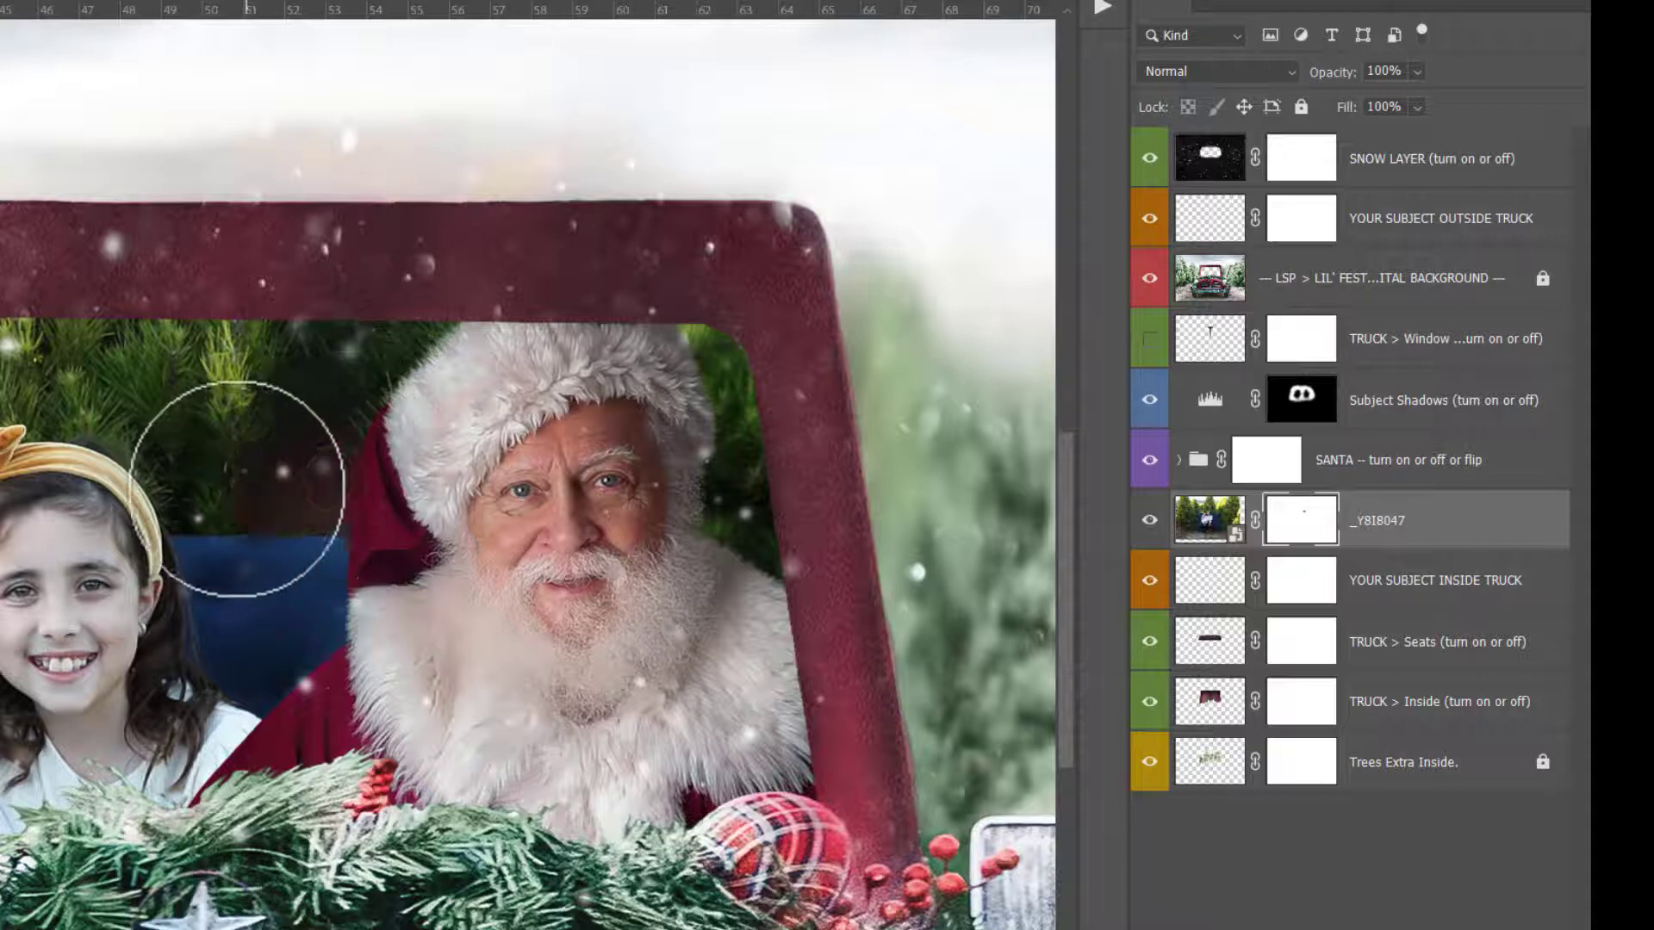
mouse_move(192, 443)
left_mouse_down()
mouse_move(134, 386)
mouse_move(309, 407)
mouse_move(417, 331)
mouse_move(362, 337)
mouse_move(712, 374)
mouse_move(758, 473)
left_mouse_up()
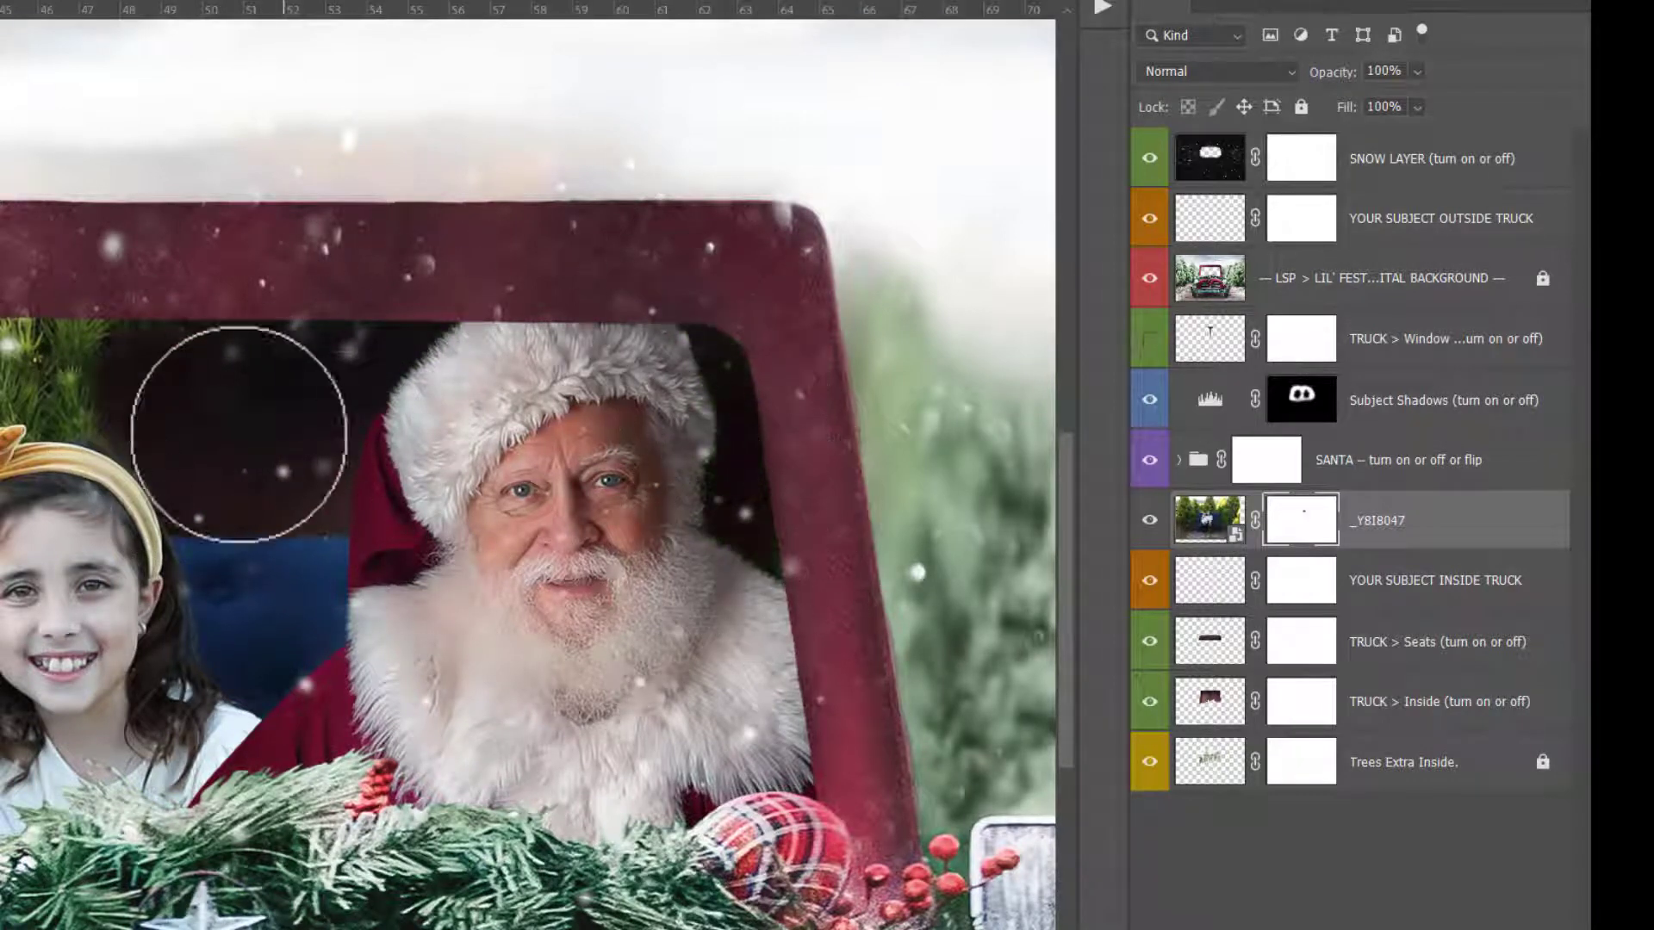
Mask out the trees above the children's heads with a smaller brush at 84% hardness
right_click(140, 407)
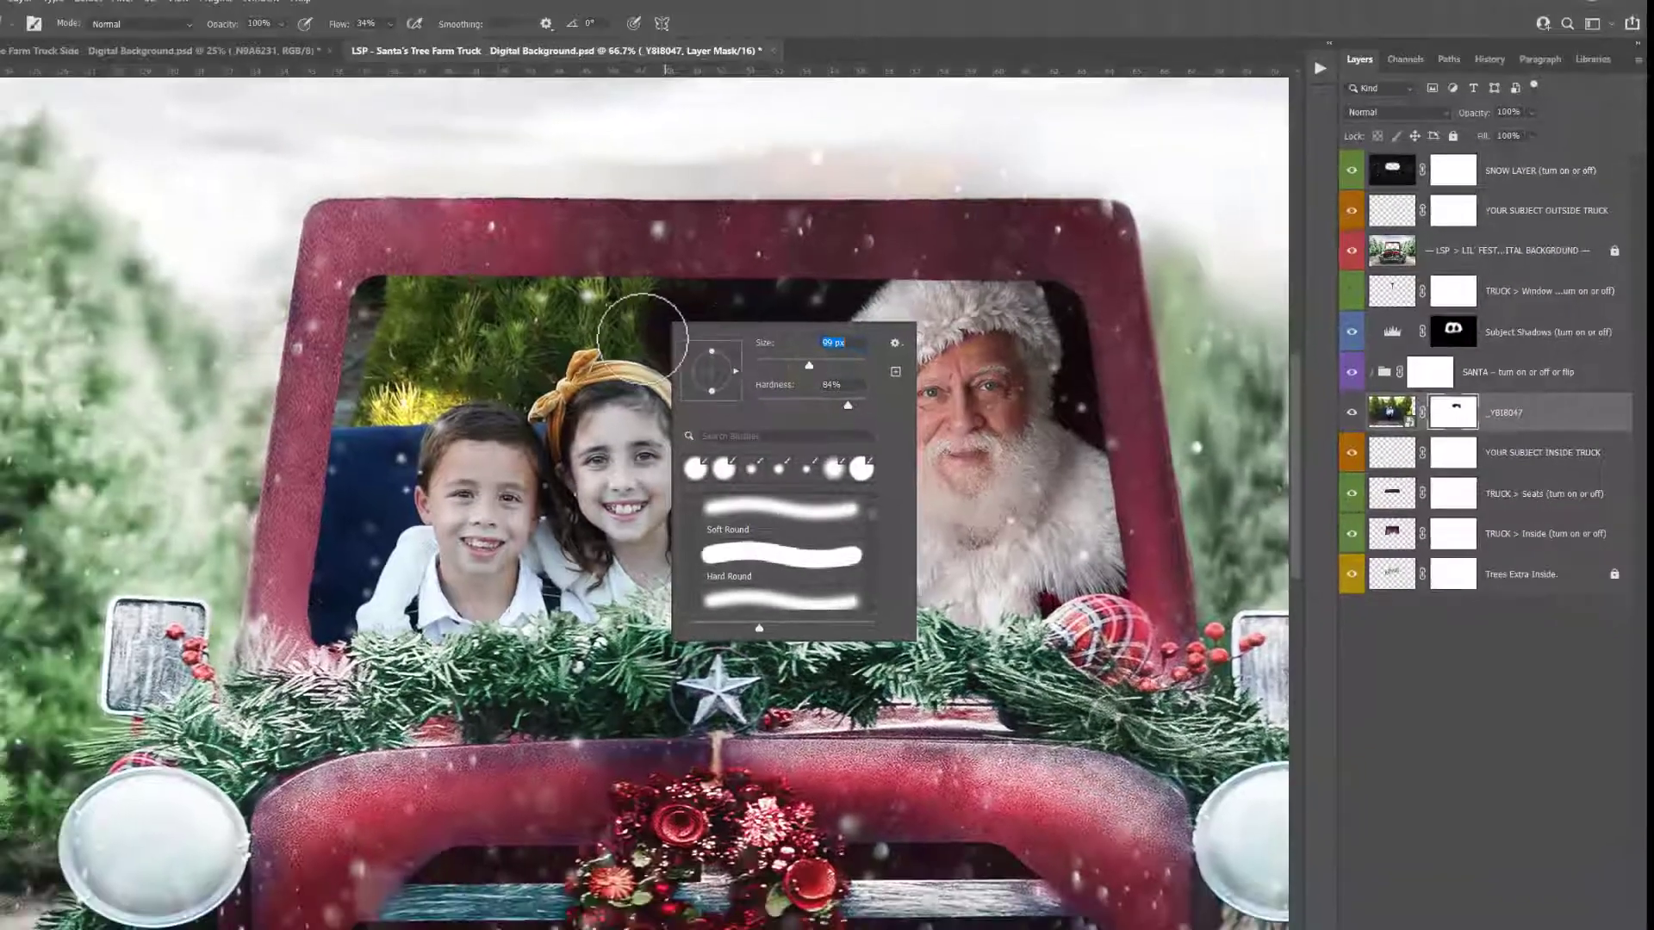
left_click(64, 407)
mouse_move(694, 326)
left_mouse_down()
mouse_move(663, 307)
mouse_move(595, 370)
mouse_move(407, 389)
mouse_move(456, 349)
mouse_move(509, 240)
mouse_move(466, 236)
left_mouse_up()
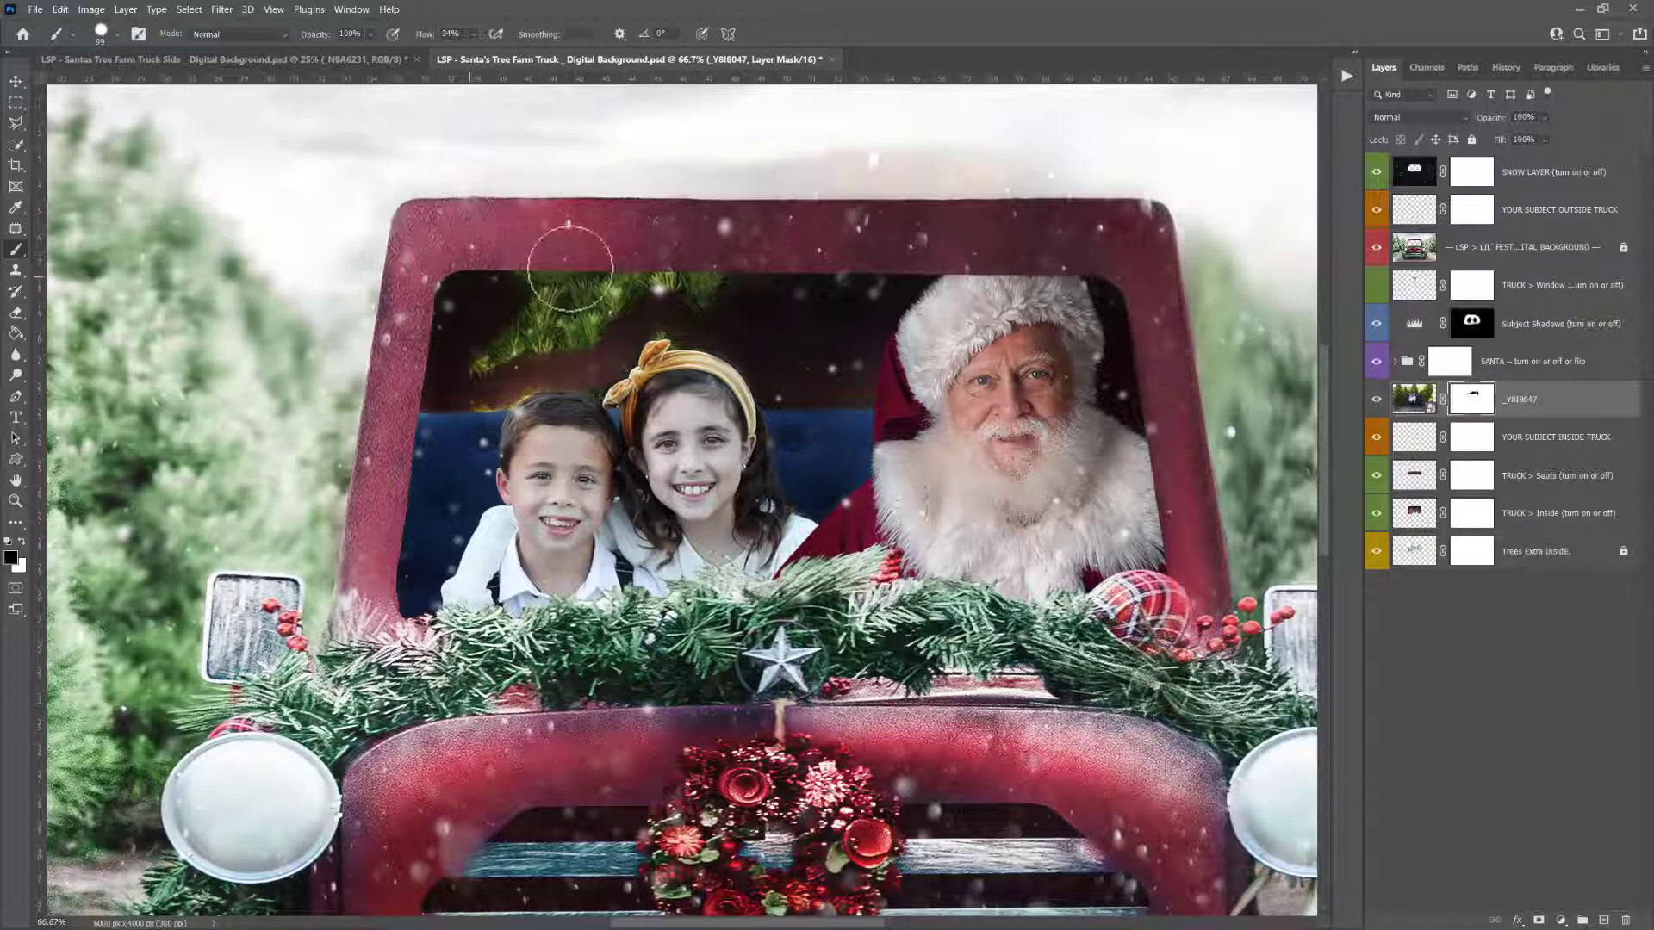
mouse_move(570, 268)
left_mouse_down()
mouse_move(669, 258)
mouse_move(516, 317)
mouse_move(821, 283)
mouse_move(617, 305)
mouse_move(639, 297)
mouse_move(483, 358)
mouse_move(581, 324)
left_mouse_up()
Mask out the yellow-green foliage fringe along the top of the boy's hair with a 28 px brush
key("z")
mouse_move(498, 406)
left_mouse_down()
mouse_move(506, 388)
mouse_move(665, 379)
left_mouse_up()
key("b")
right_click(676, 378)
left_click(772, 417)
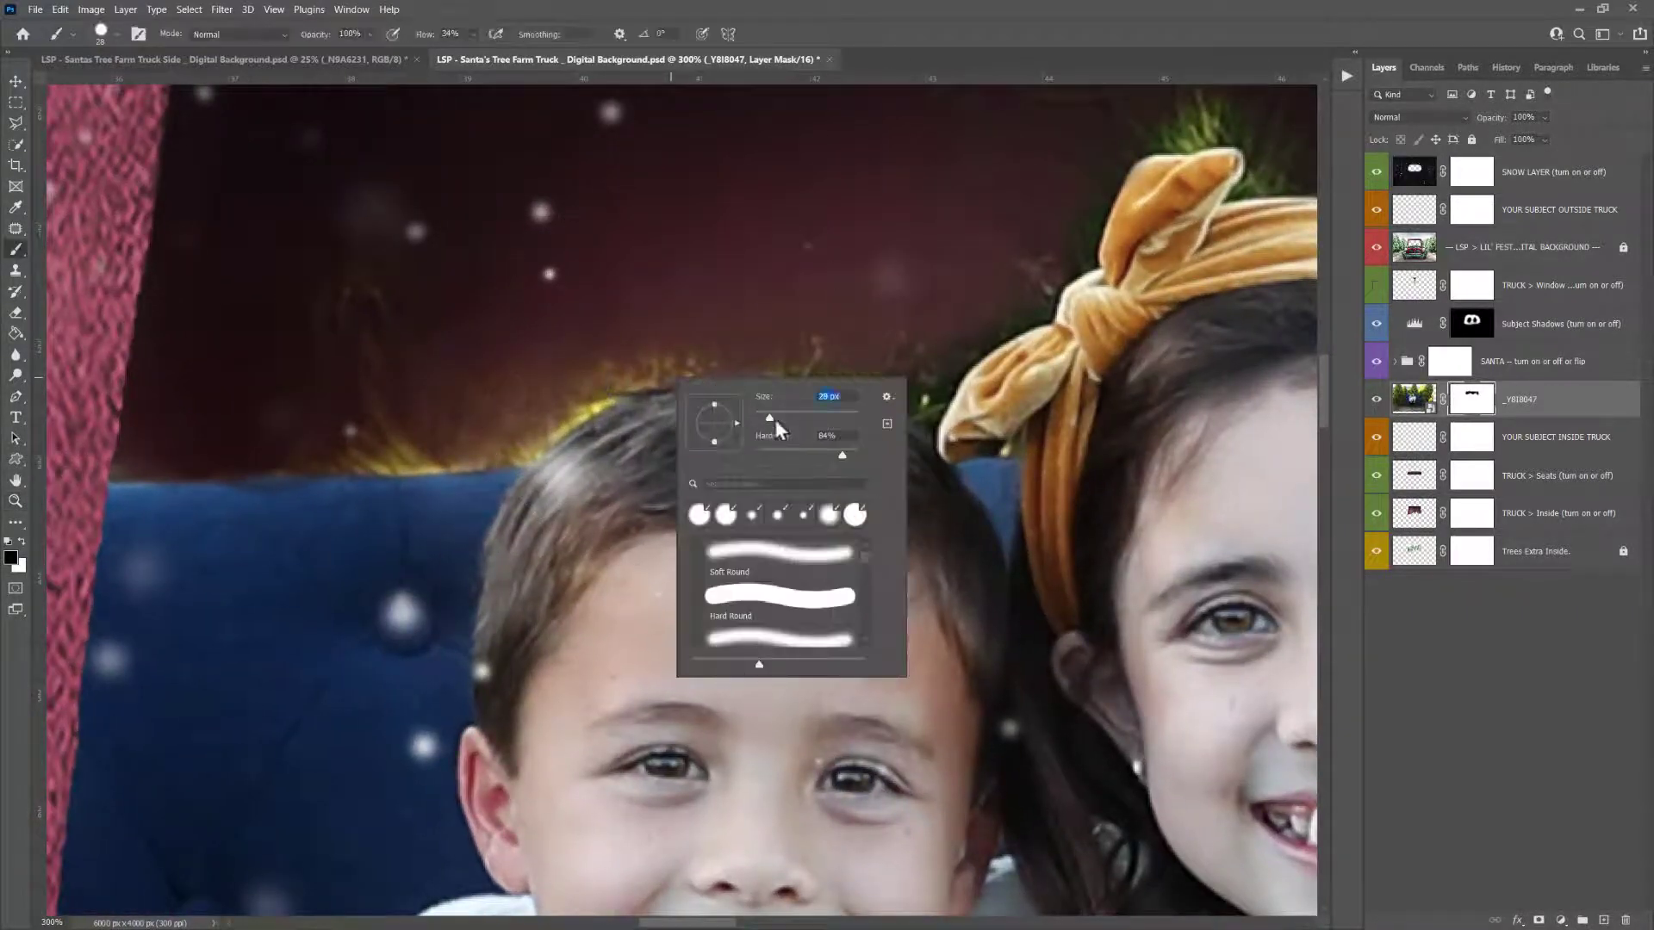
left_click(743, 308)
mouse_move(745, 315)
left_mouse_down()
mouse_move(698, 344)
mouse_move(621, 354)
mouse_move(528, 428)
mouse_move(364, 444)
mouse_move(422, 442)
left_mouse_up()
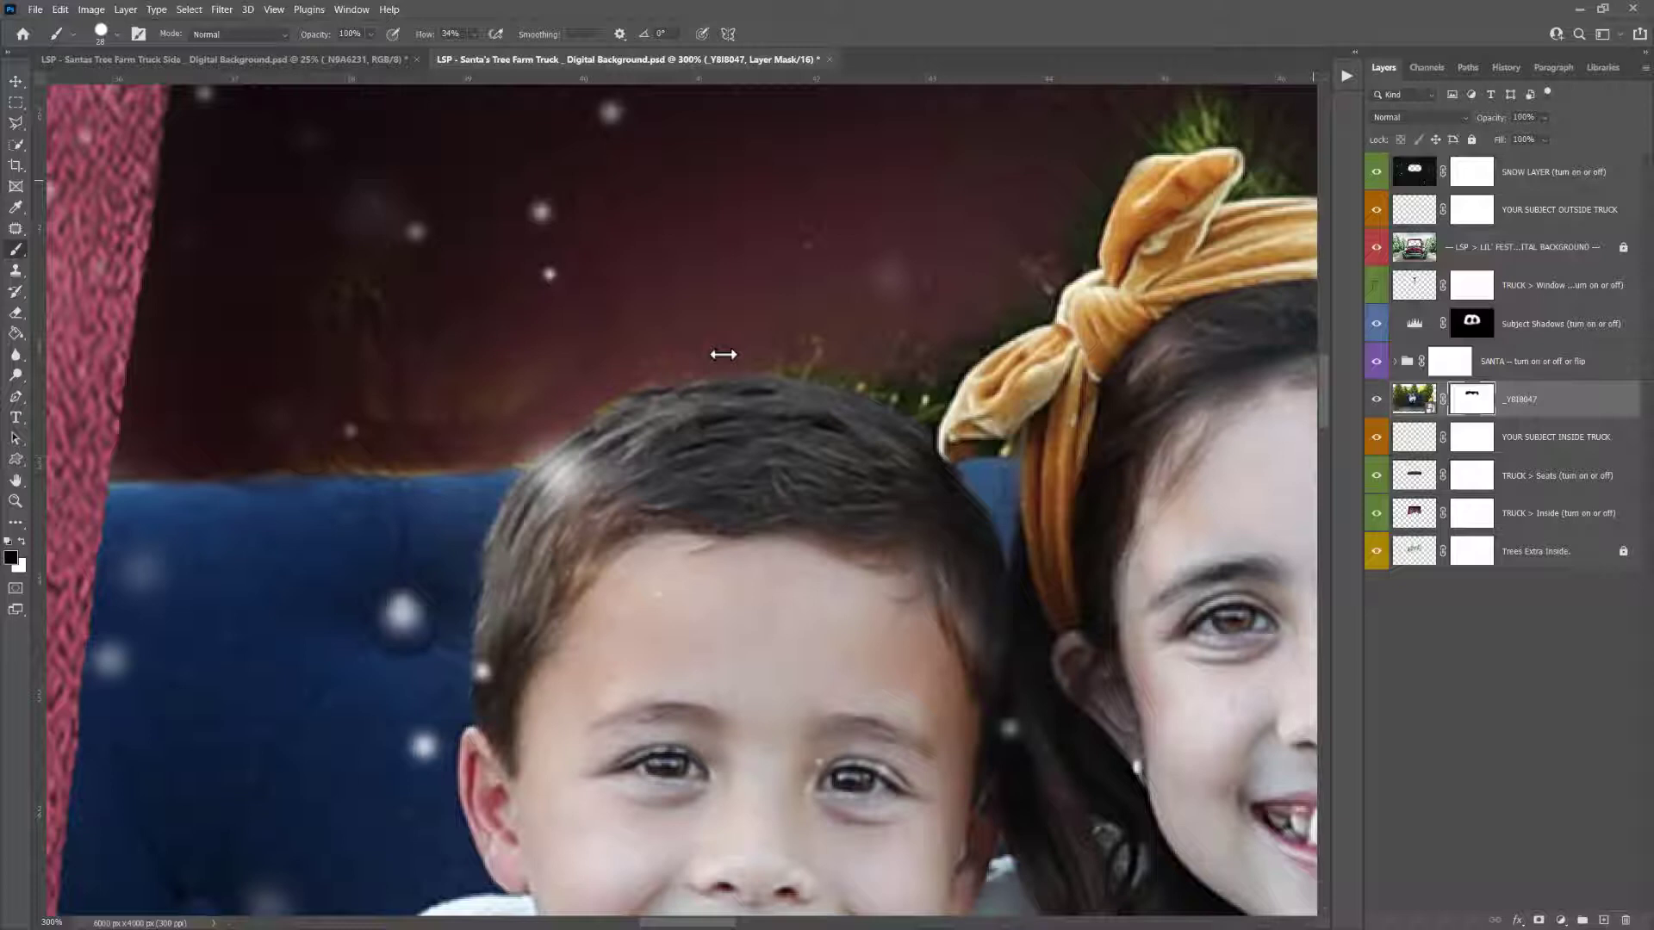
Hide the SNOW LAYER overlay, toggling it to compare the masked area with and without snow
left_click(1376, 172)
left_click(1375, 172)
left_click(1376, 172)
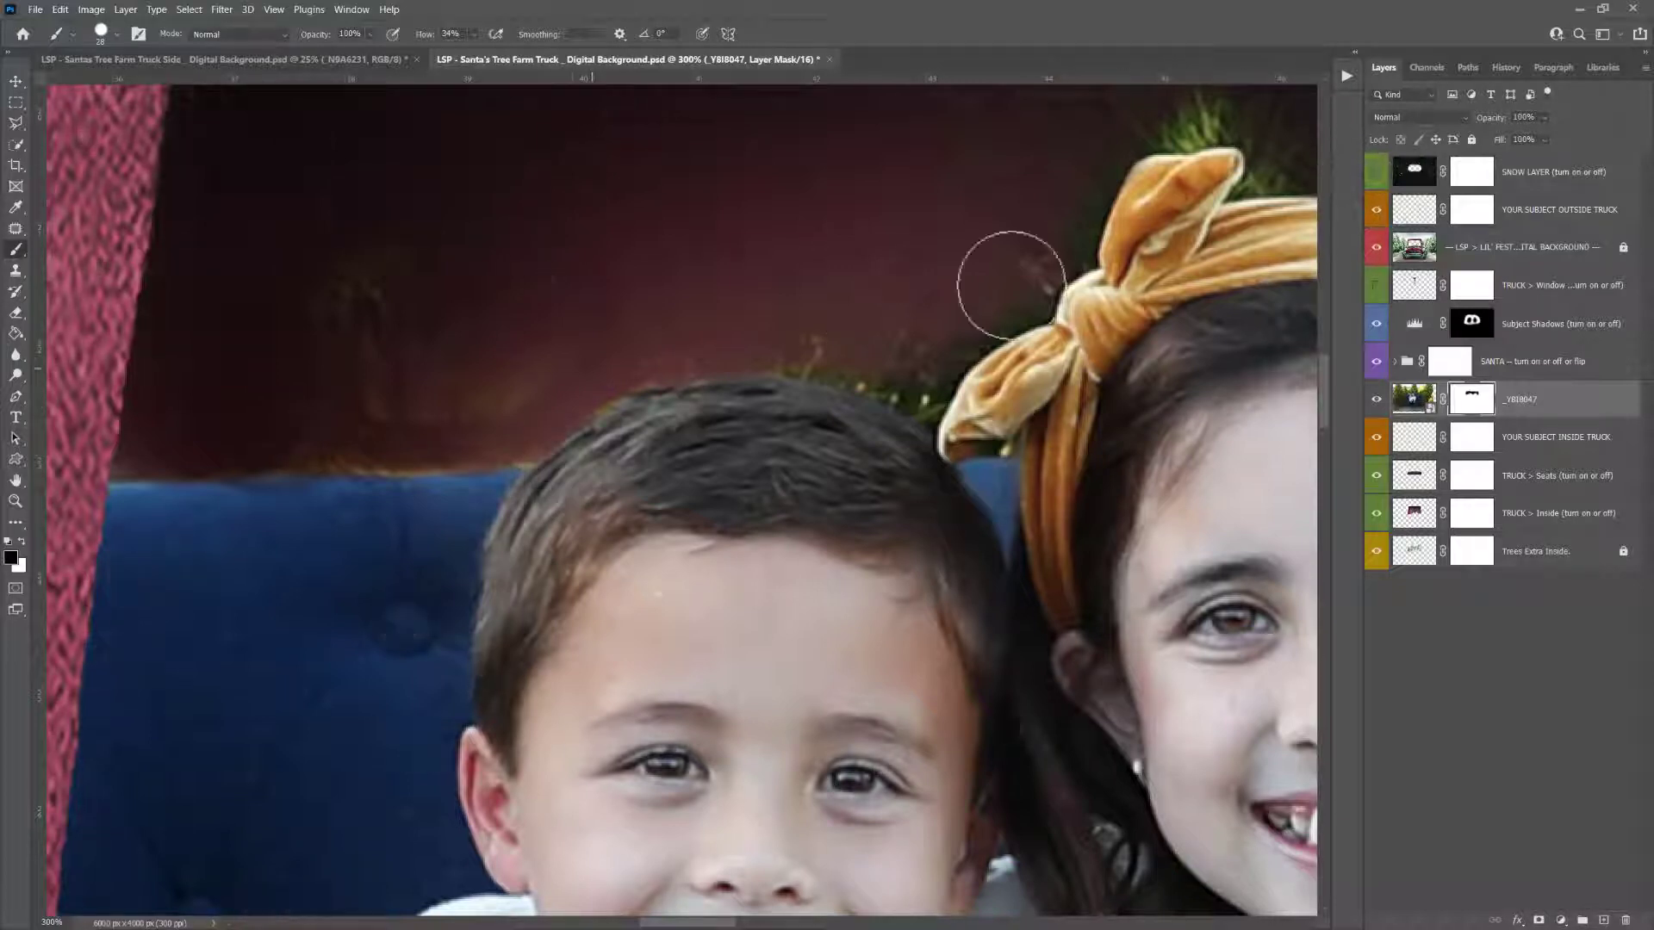
Clean up the mask along the seat's top edge and between the boy's hair and the girl's bow, undoing one stray stroke
mouse_move(409, 450)
left_mouse_down()
mouse_move(300, 455)
mouse_move(516, 449)
mouse_move(639, 322)
mouse_move(344, 380)
mouse_move(322, 429)
mouse_move(361, 412)
mouse_move(416, 314)
mouse_move(464, 280)
mouse_move(509, 353)
mouse_move(512, 438)
mouse_move(457, 528)
mouse_move(457, 640)
mouse_move(439, 691)
left_mouse_up()
key("ctrl+z")
mouse_move(520, 442)
left_mouse_down()
mouse_move(99, 462)
mouse_move(339, 345)
mouse_move(407, 277)
mouse_move(277, 329)
mouse_move(498, 438)
mouse_move(723, 346)
mouse_move(885, 345)
mouse_move(874, 356)
mouse_move(917, 390)
mouse_move(658, 352)
left_mouse_up()
left_click(468, 439)
mouse_move(787, 438)
left_mouse_down()
mouse_move(432, 479)
mouse_move(393, 508)
left_mouse_up()
mouse_move(525, 457)
left_mouse_down()
mouse_move(536, 468)
mouse_move(554, 414)
mouse_move(612, 381)
left_mouse_up()
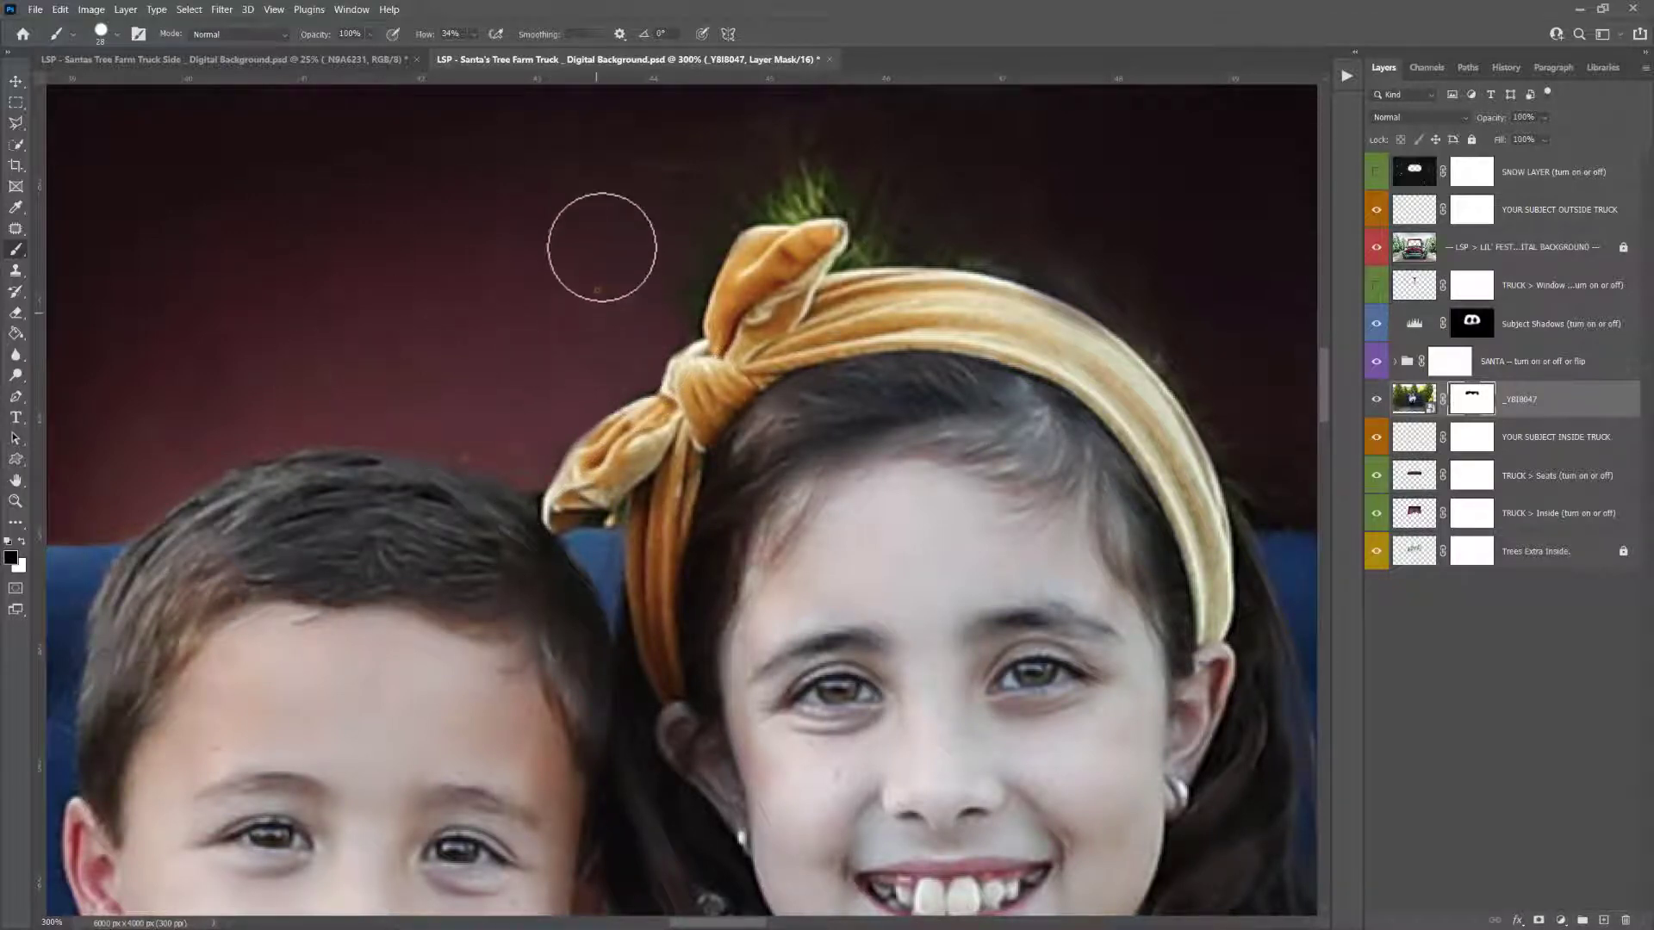
Restore the lower loop of the girl's bow by painting white on the mask with a 37 px brush
key("x")
right_click(600, 489)
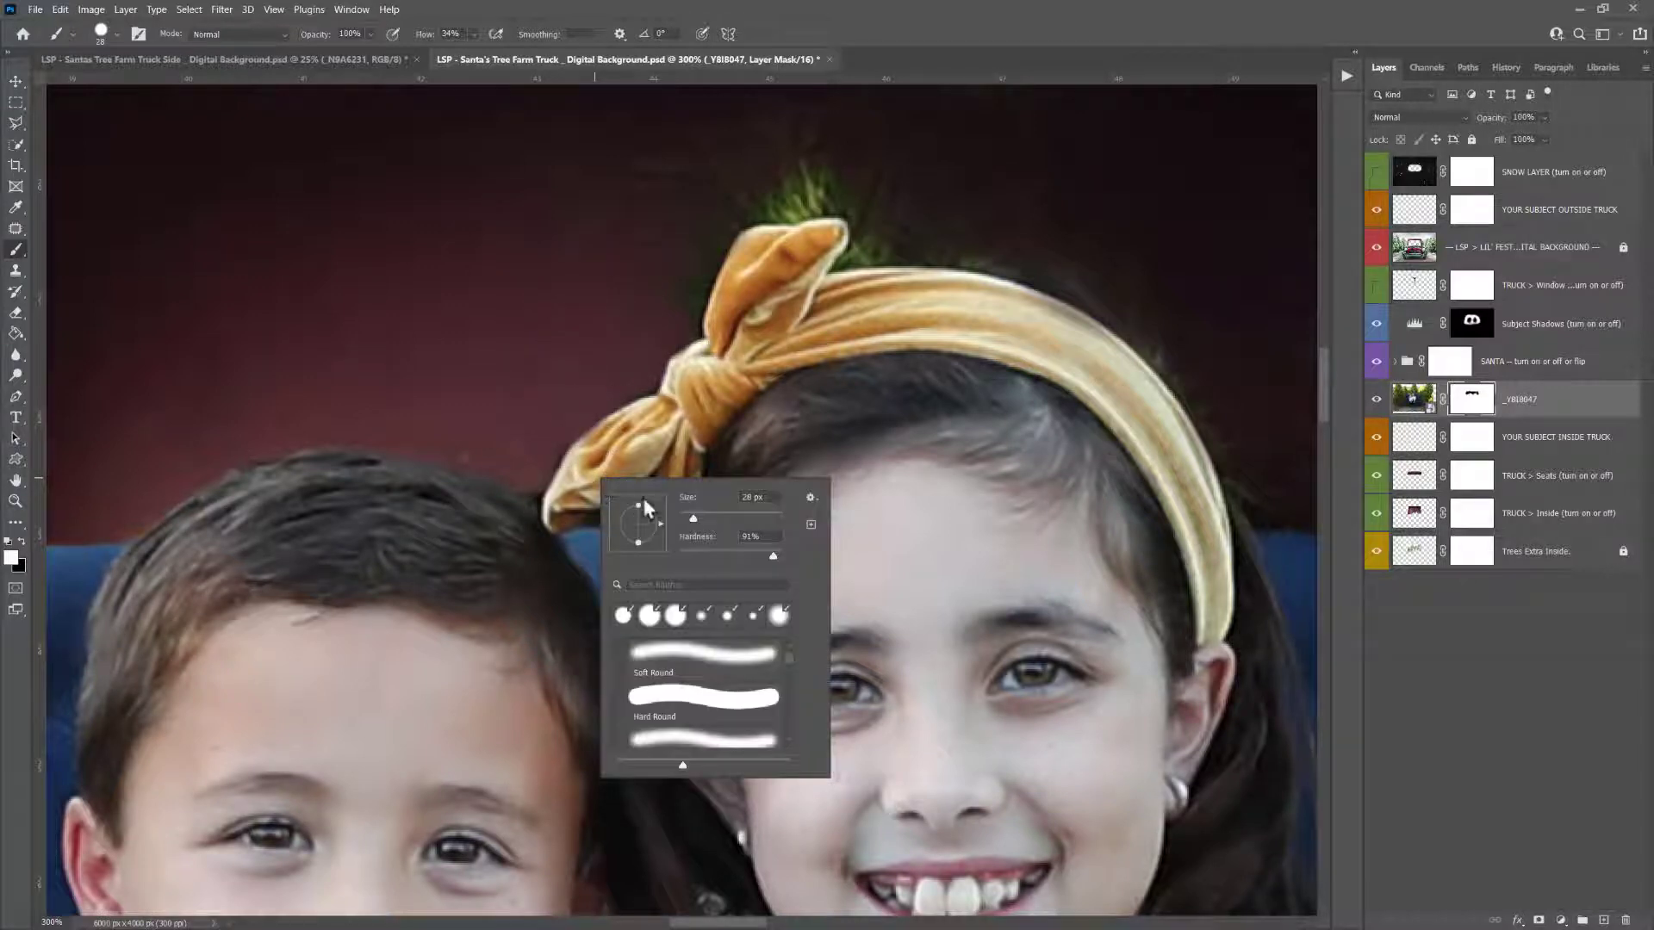
left_click_drag(695, 519, 699, 519)
left_click_drag(634, 446, 591, 456)
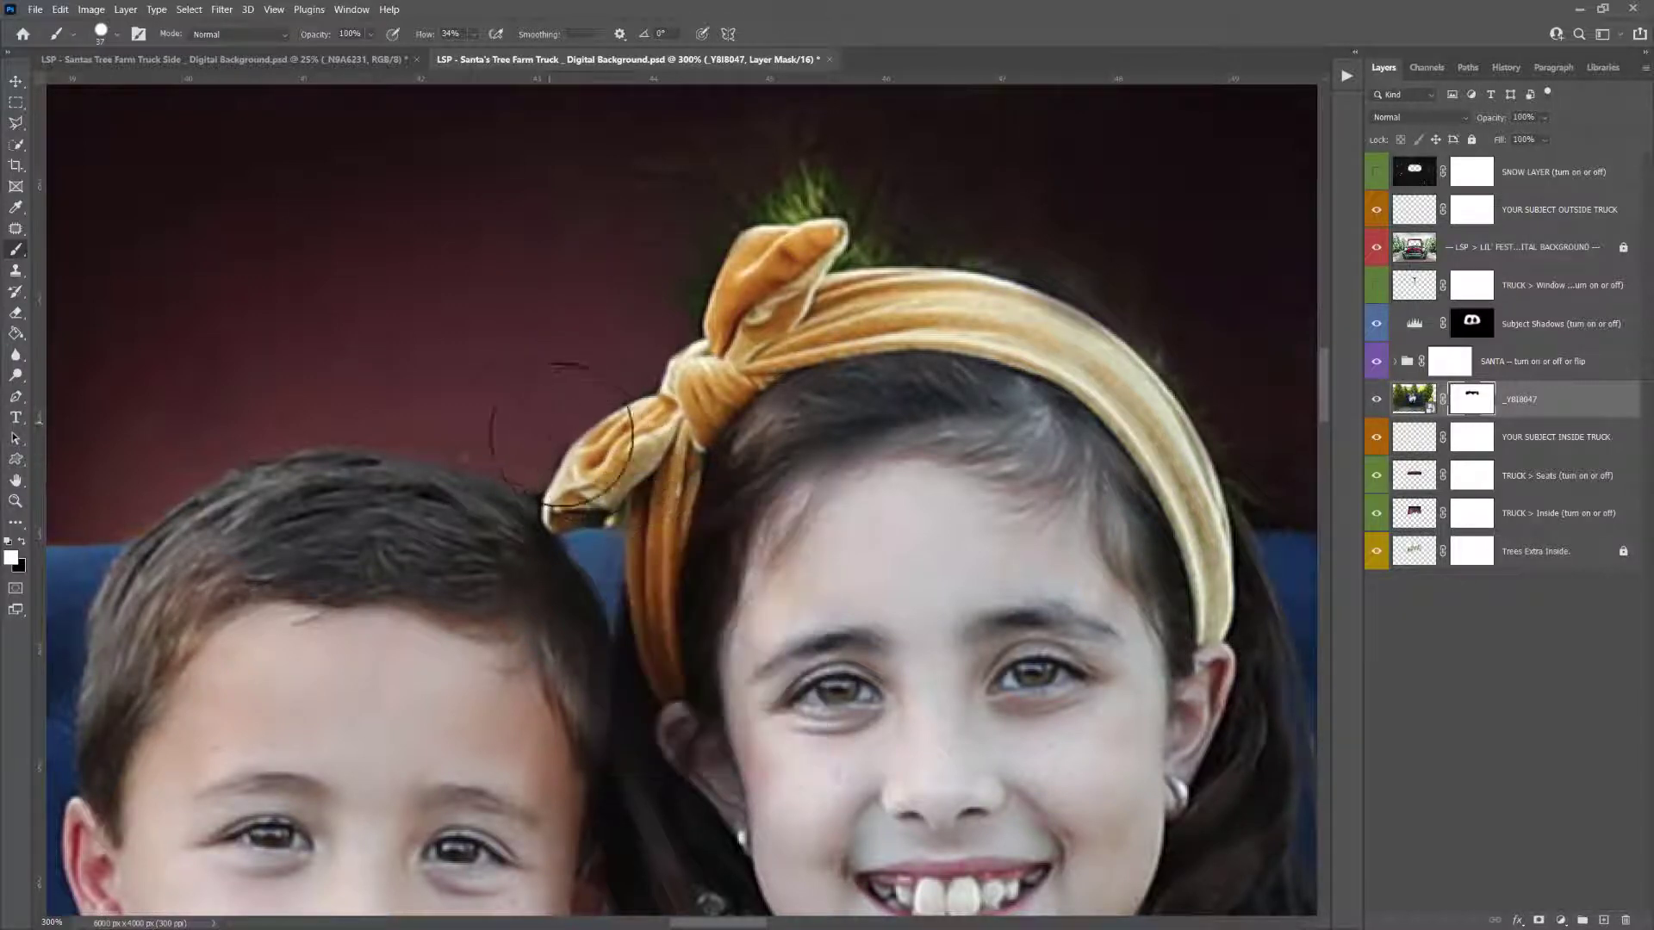
Show the list of editing actions and mask out the foliage sticking up behind the girl's bow with a 44 px black brush
key("x")
right_click(532, 418)
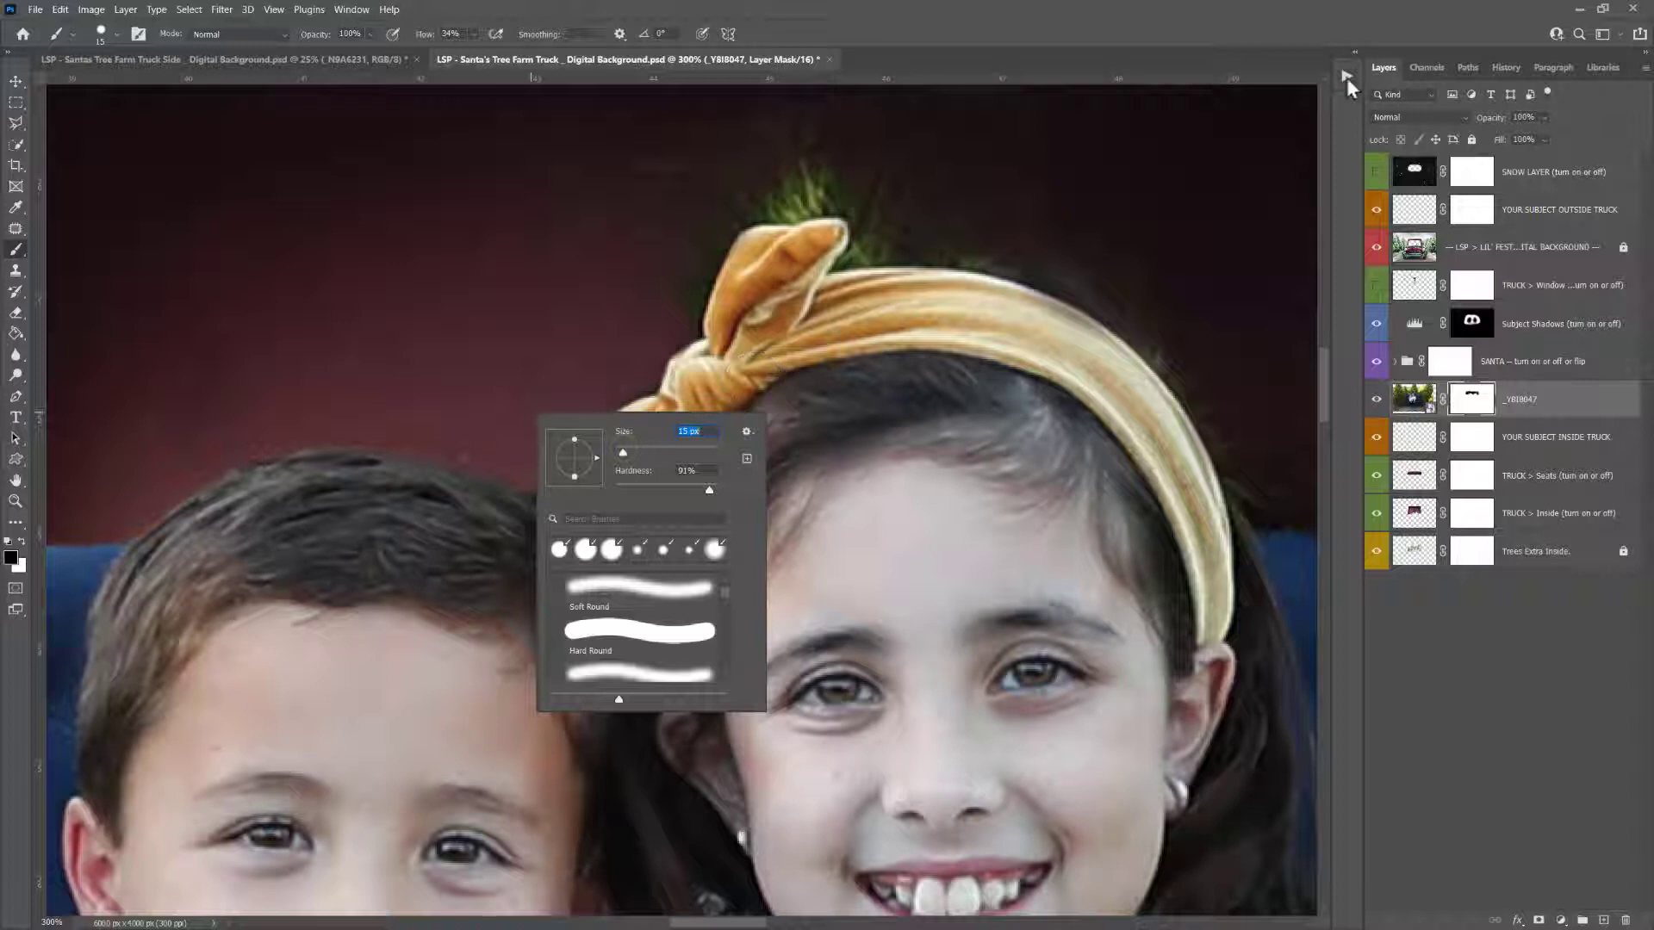
left_click(1347, 78)
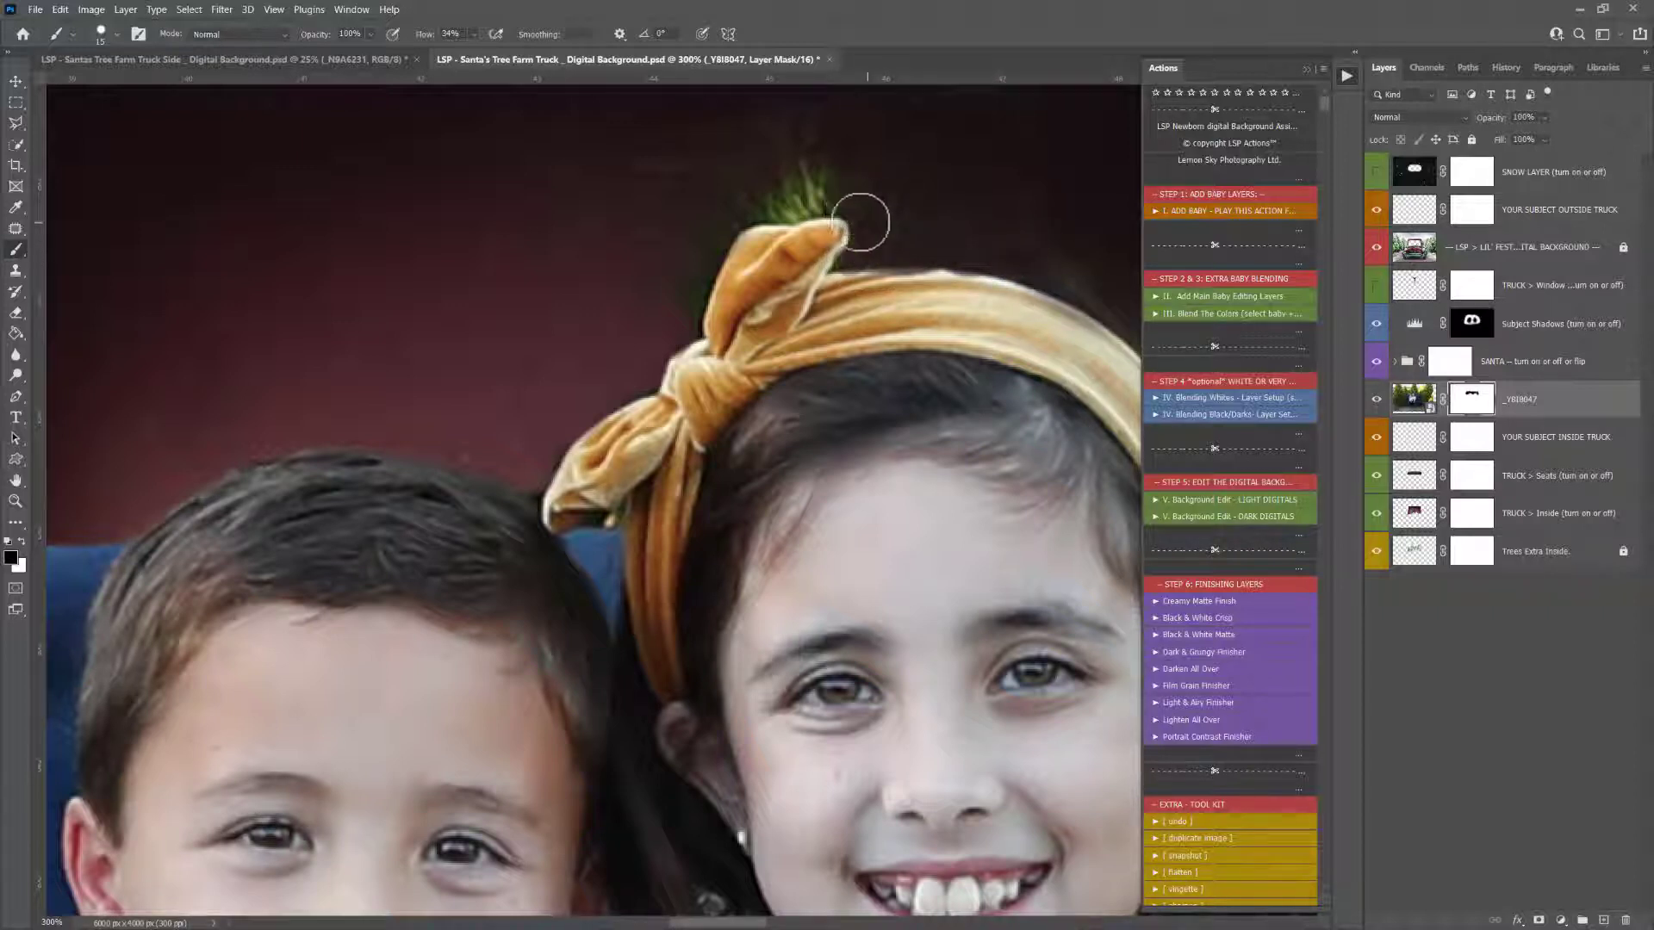
right_click(788, 199)
left_click_drag(829, 235, 853, 235)
key("Return")
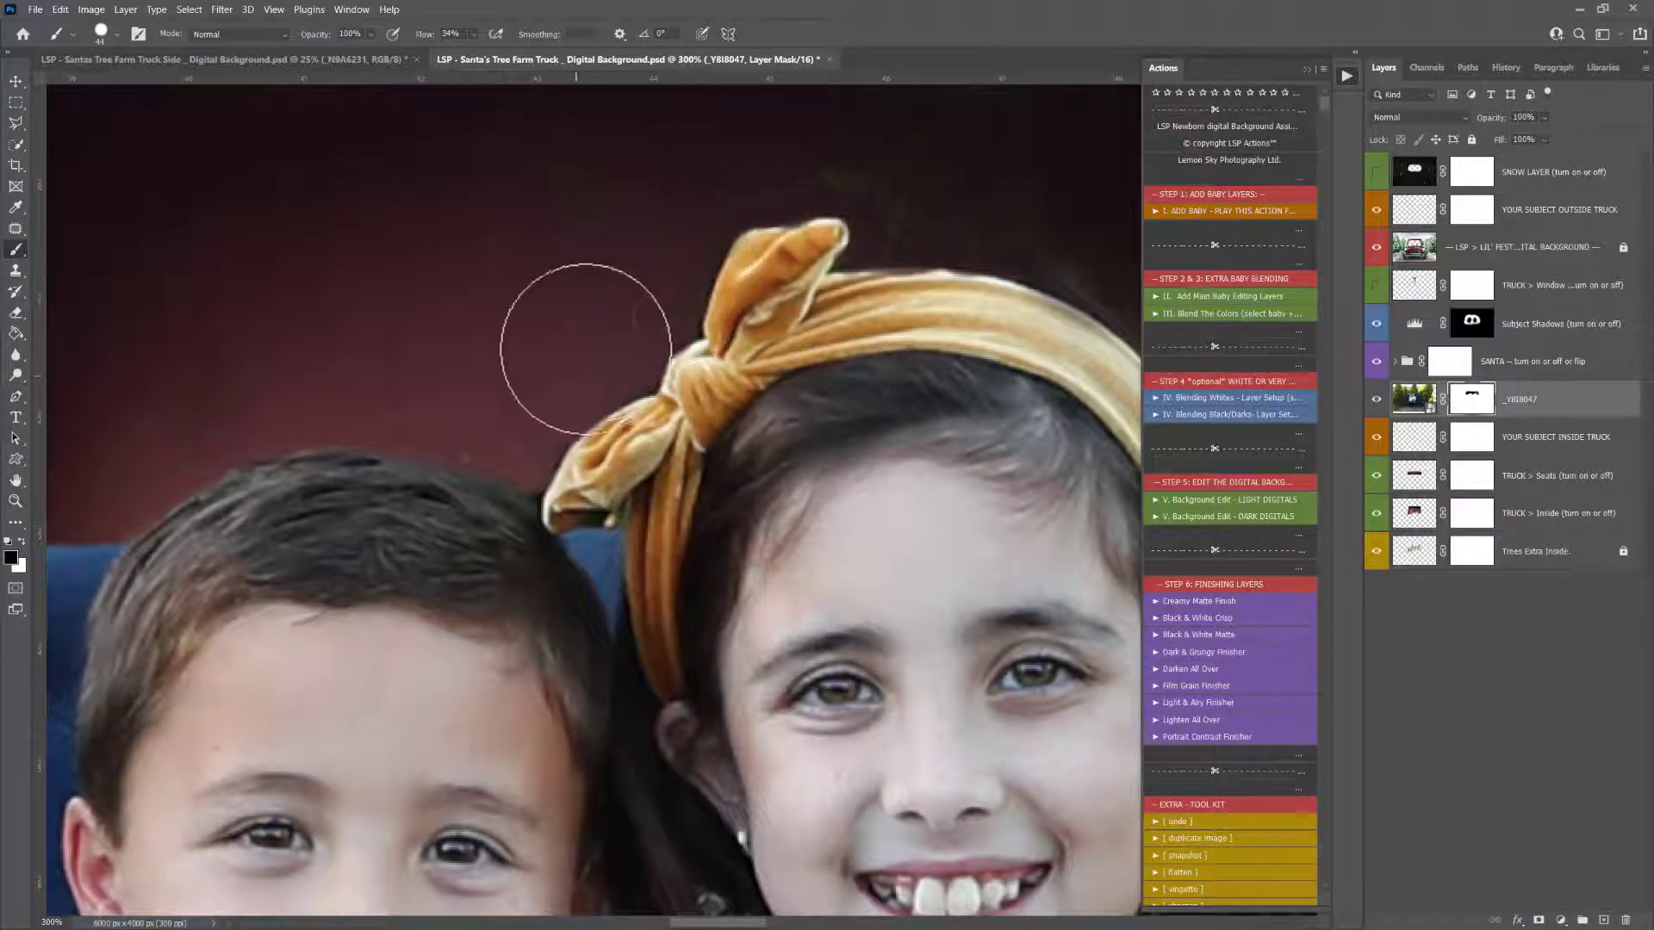
Refine the mask edge along the girl's bow with a 15 px brush, painting white to bring back lost fabric
right_click(556, 431)
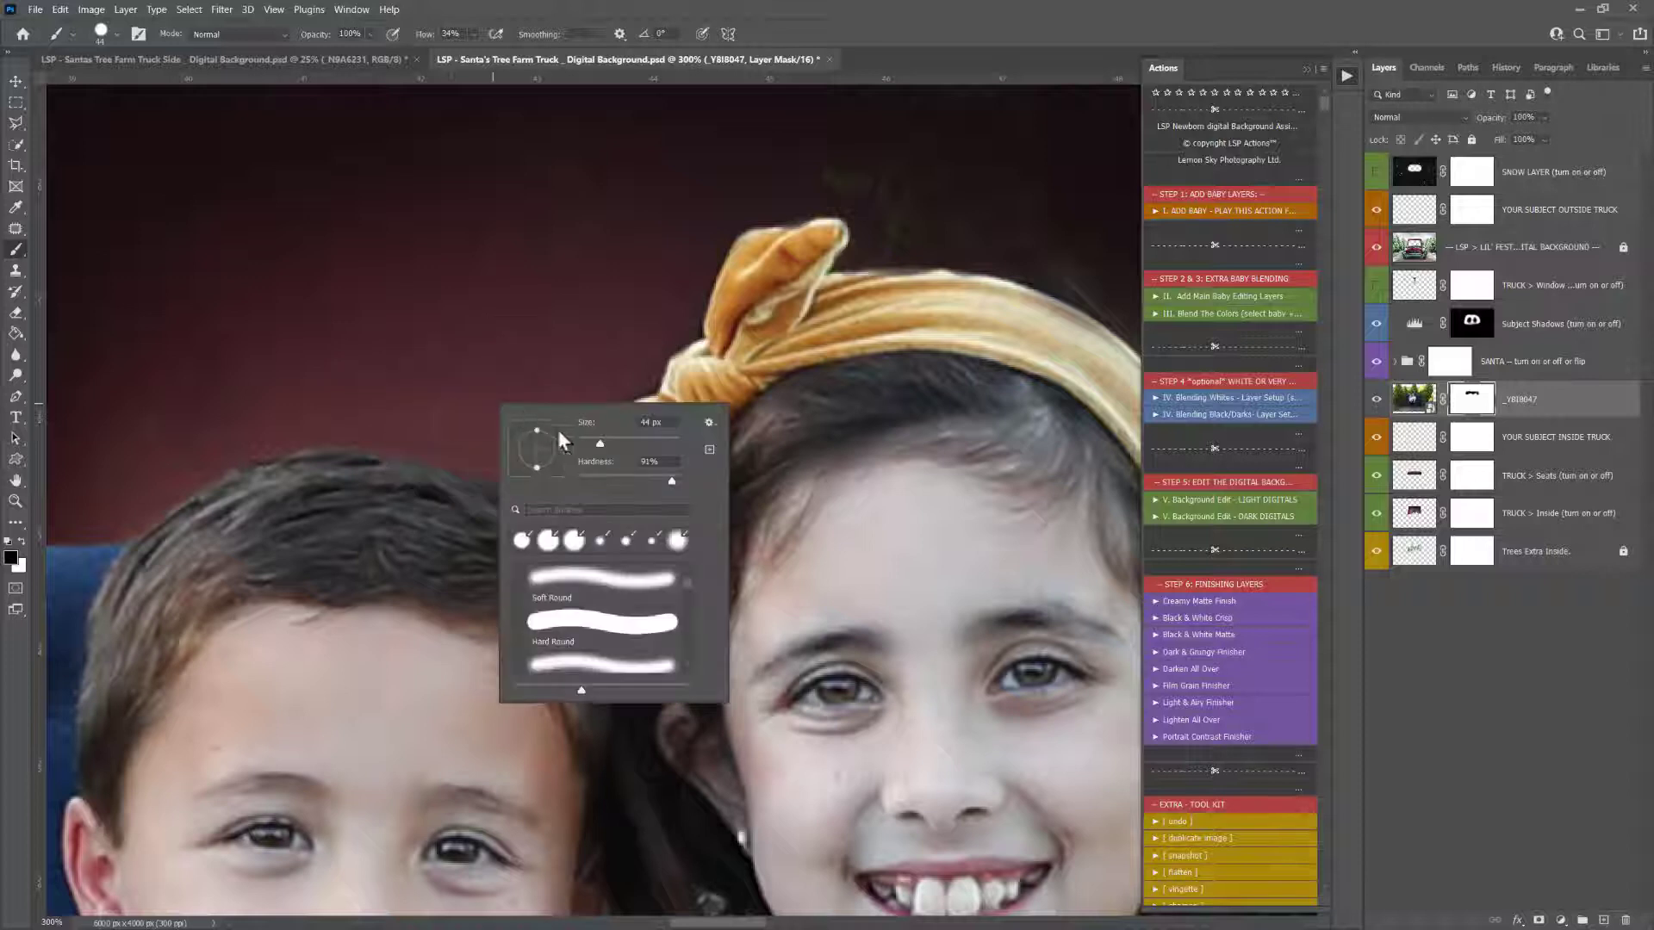
left_click_drag(600, 443, 584, 447)
key("Return")
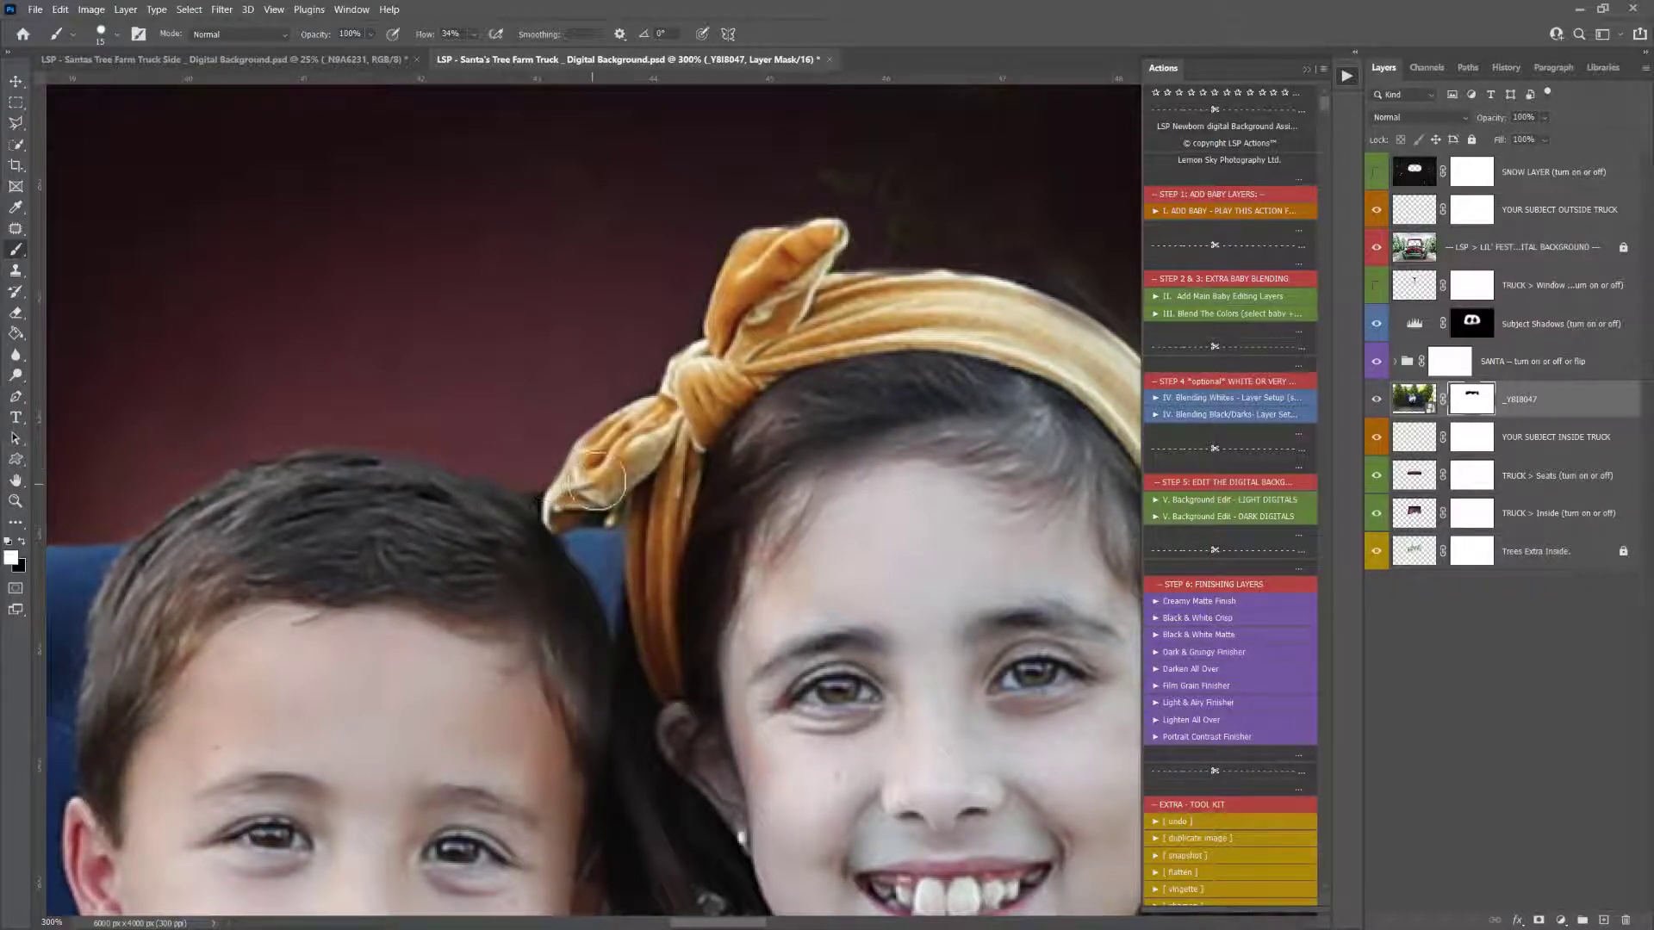
Mask out the remaining foliage around the girl's headband and hair, finishing with an 18 px brush
left_click_drag(805, 343, 455, 507)
right_click(638, 408)
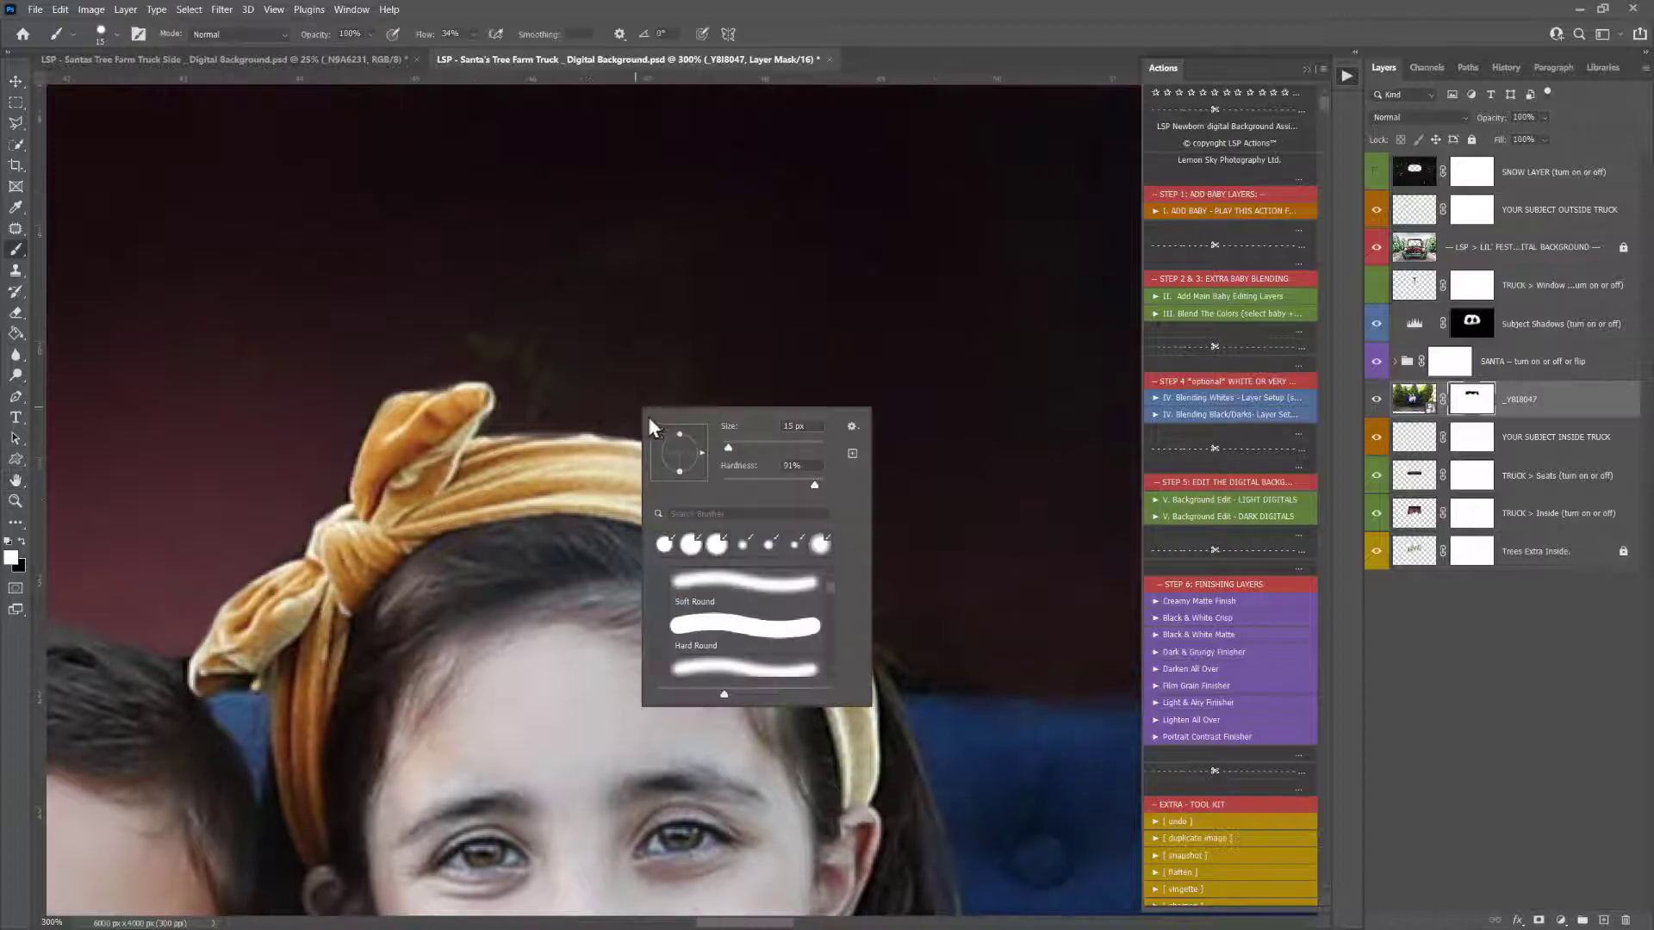
left_click(747, 444)
mouse_move(746, 368)
left_mouse_down()
mouse_move(797, 431)
mouse_move(653, 310)
mouse_move(798, 376)
mouse_move(823, 477)
mouse_move(628, 382)
mouse_move(549, 372)
mouse_move(480, 321)
mouse_move(521, 280)
mouse_move(626, 269)
mouse_move(642, 306)
mouse_move(553, 301)
mouse_move(217, 389)
mouse_move(294, 243)
mouse_move(274, 235)
mouse_move(353, 255)
mouse_move(563, 370)
mouse_move(549, 379)
mouse_move(748, 402)
mouse_move(861, 525)
mouse_move(918, 641)
mouse_move(1094, 631)
mouse_move(928, 630)
mouse_move(805, 473)
mouse_move(787, 601)
mouse_move(601, 485)
mouse_move(540, 472)
mouse_move(525, 512)
left_mouse_up()
key("x")
key("x")
right_click(467, 490)
left_click(442, 435)
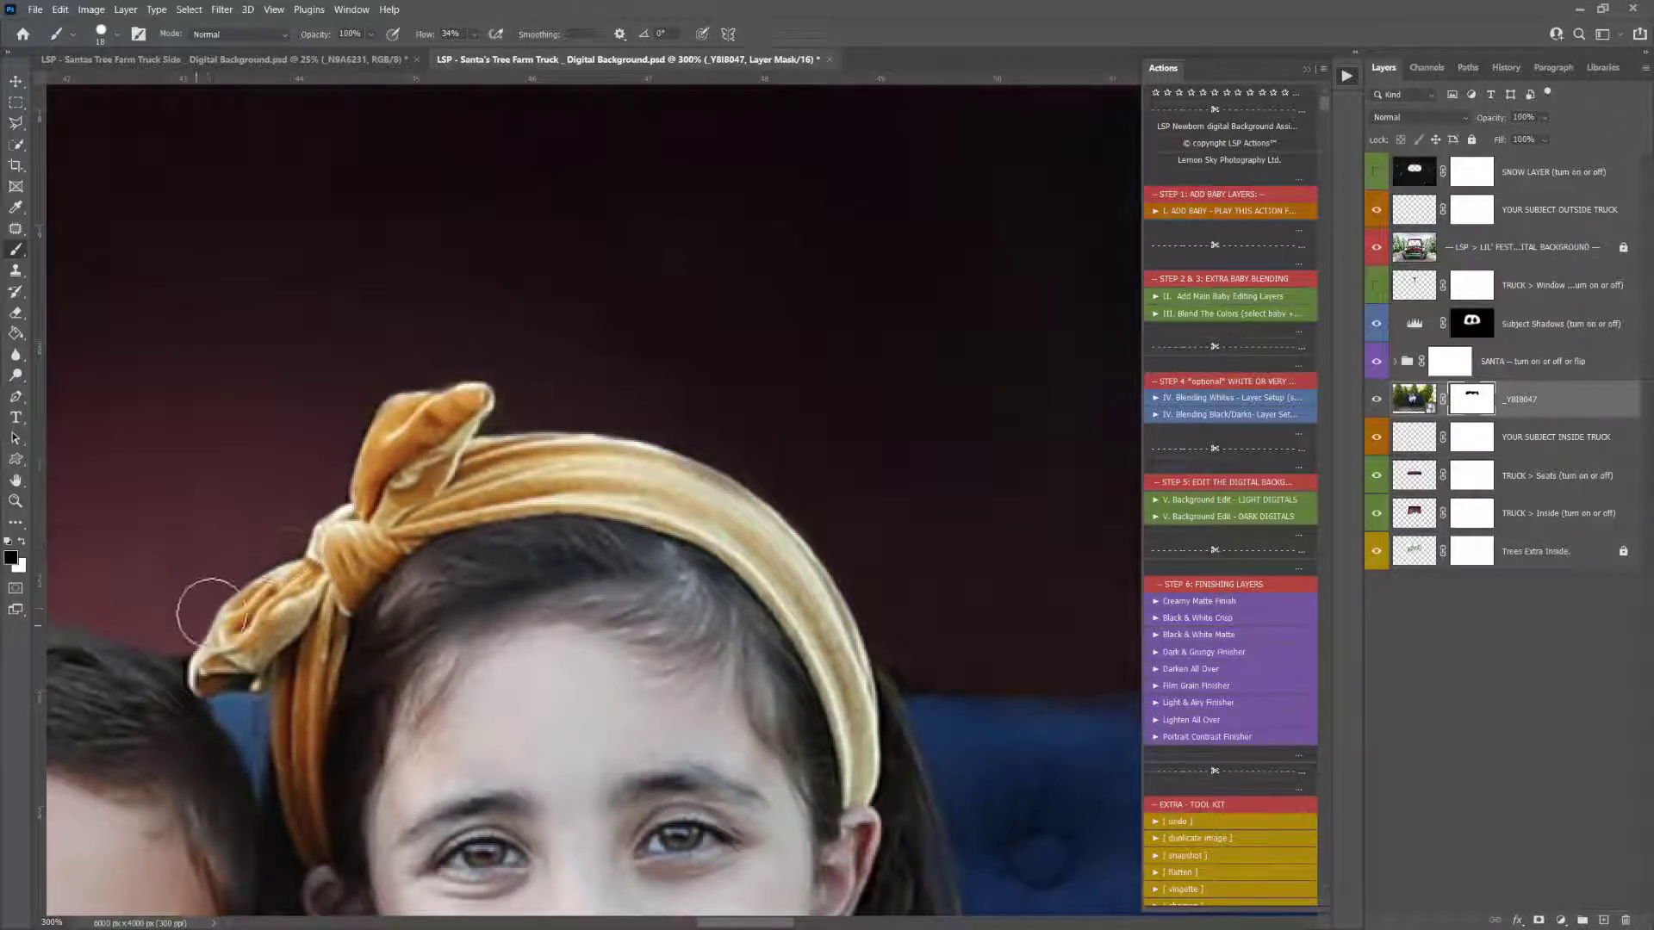
Mask out the leftover background above the seat between the girl and Santa, enlarging the brush to 111 px
key("z")
mouse_move(756, 606)
left_mouse_down()
mouse_move(591, 466)
mouse_move(721, 564)
left_mouse_up()
key("h")
left_click_drag(931, 650, 634, 476)
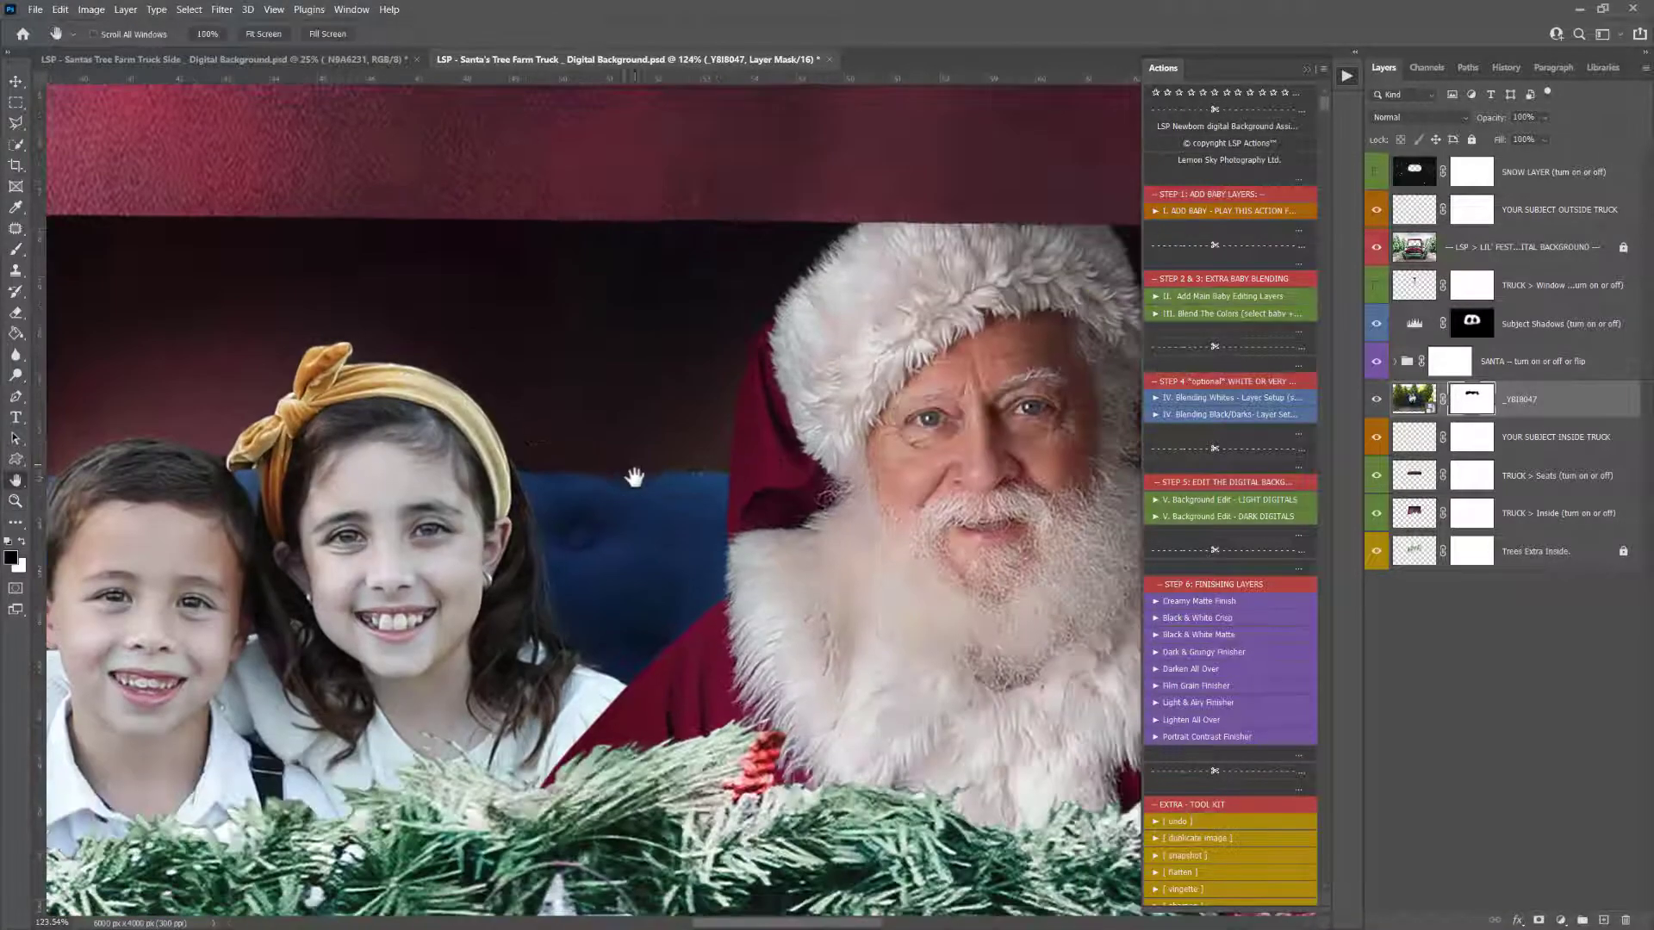
key("b")
right_click(675, 447)
left_click(672, 384)
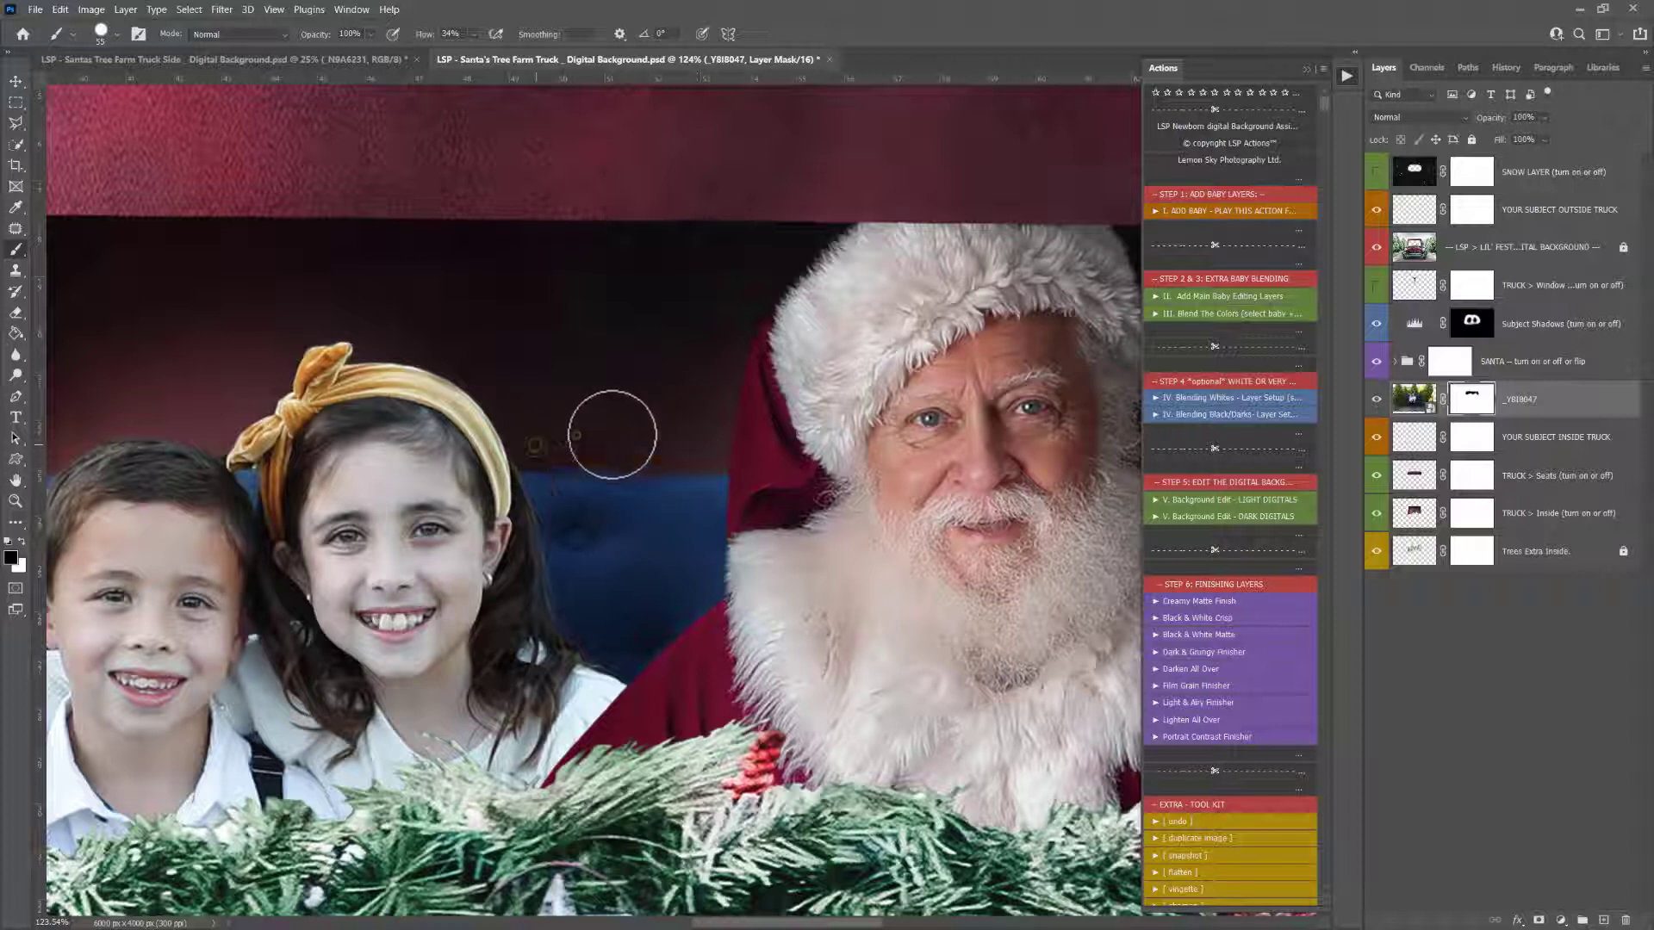
right_click(640, 459)
left_click_drag(741, 489, 751, 488)
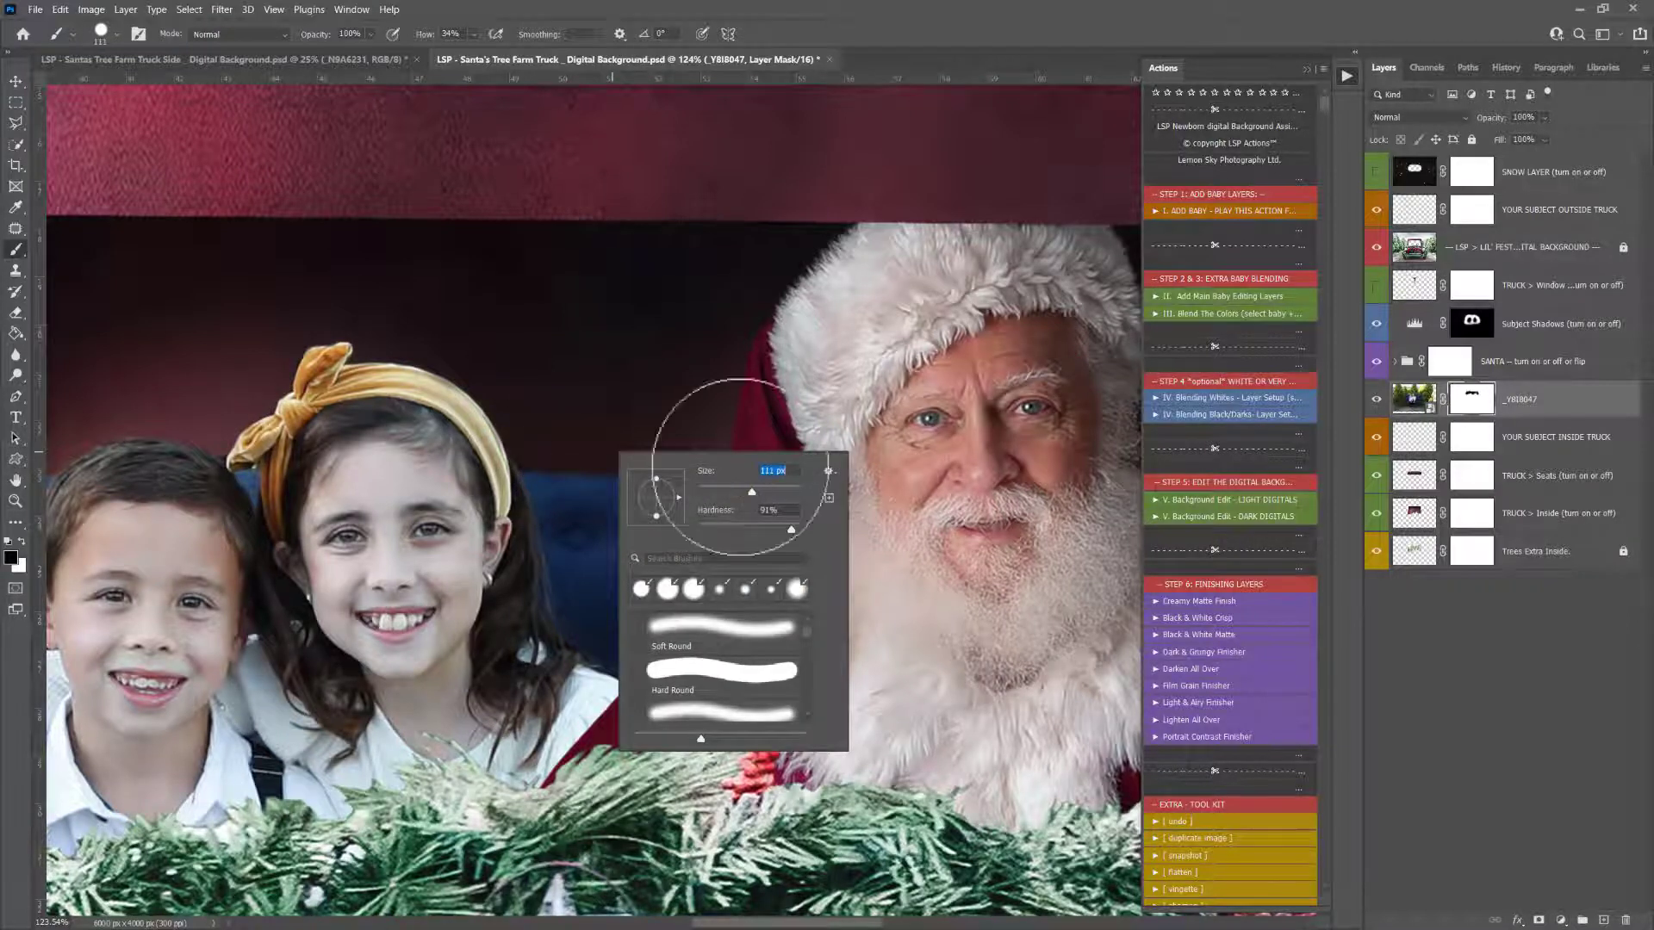
left_click(650, 376)
key("x")
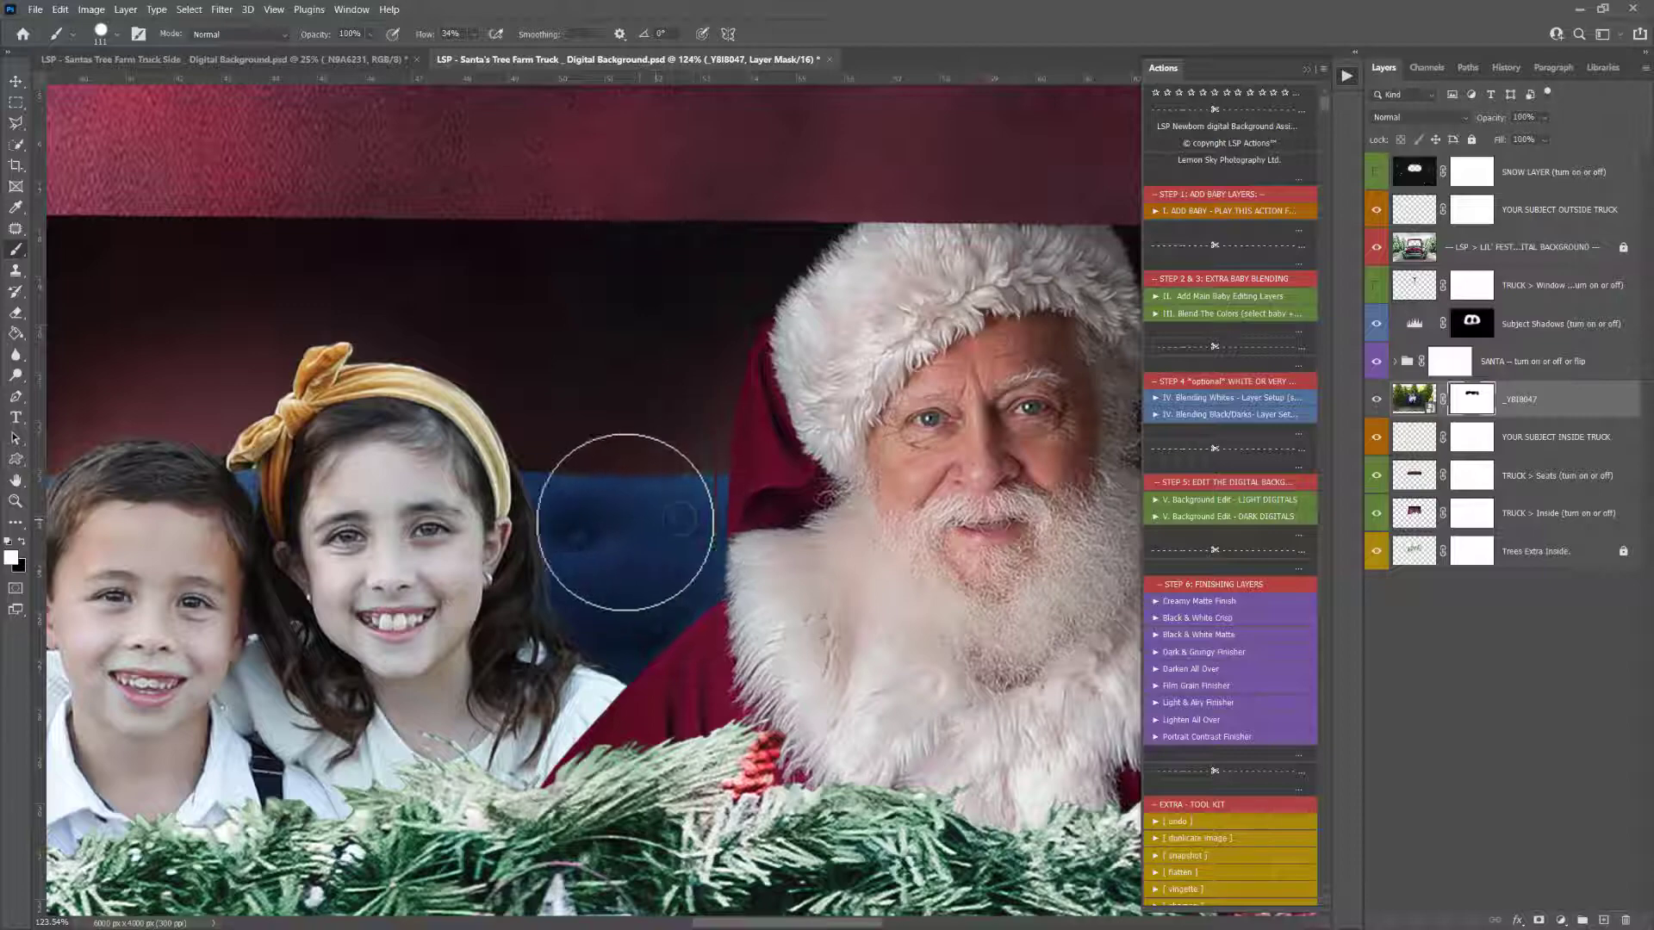
Scale the children's photo down to about 93% and reposition it inside the truck cab
key("z")
left_click(635, 521, "alt")
left_click(635, 521, "alt")
left_click(635, 521, "alt")
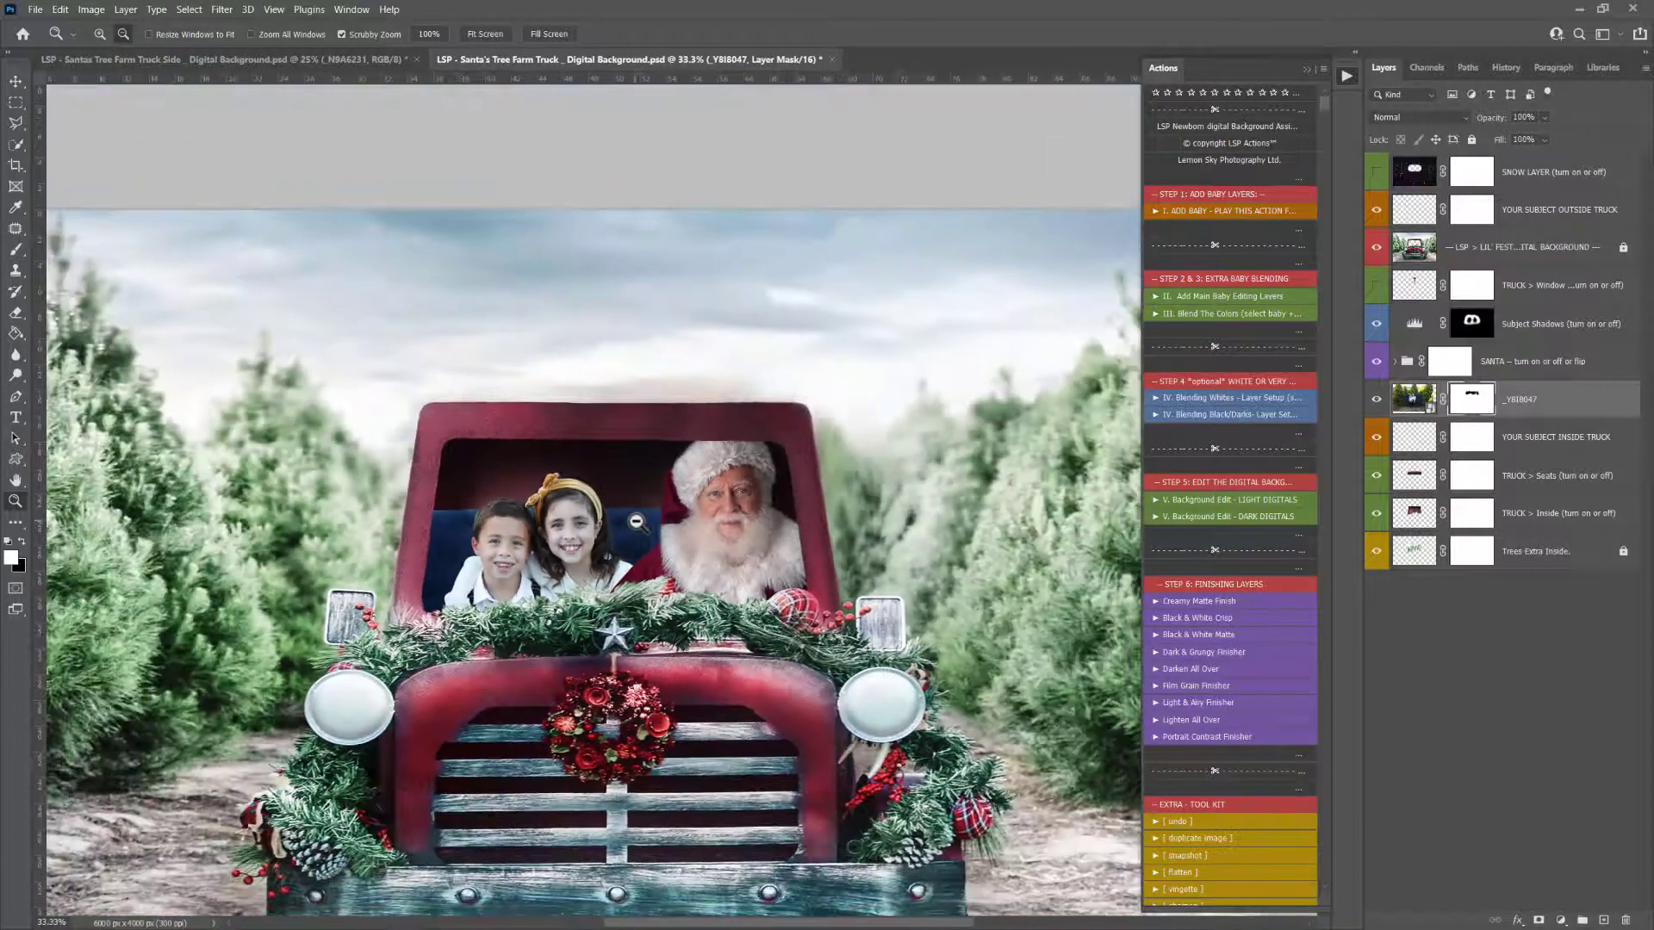
left_click_drag(635, 521, 673, 485)
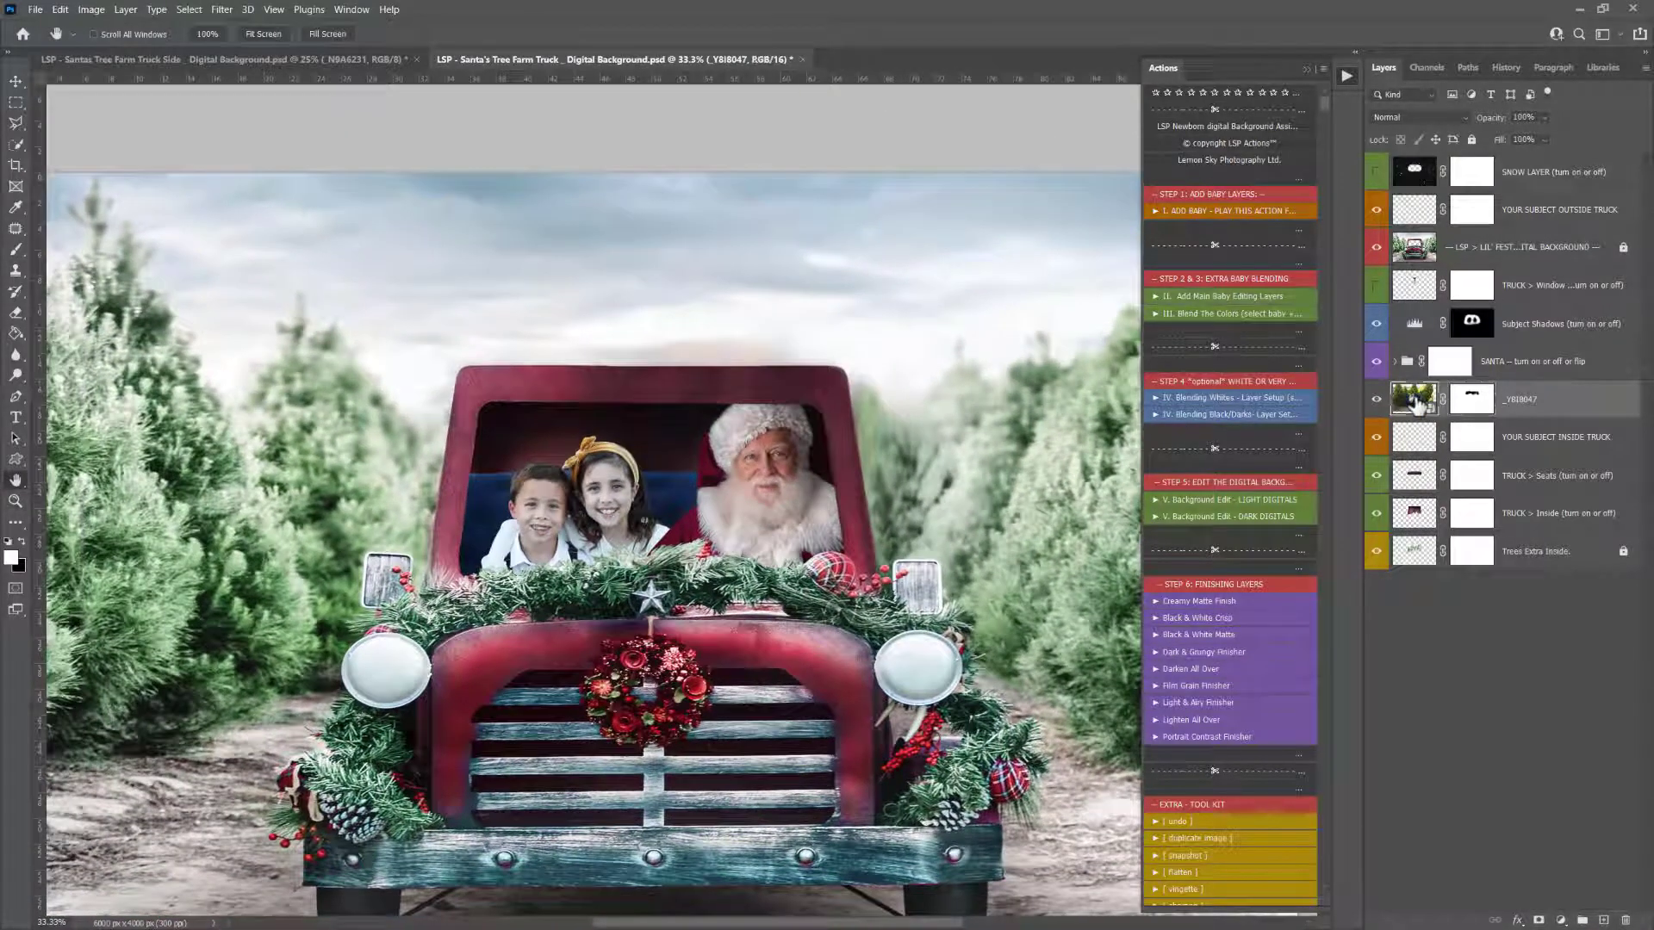
key("ctrl+t")
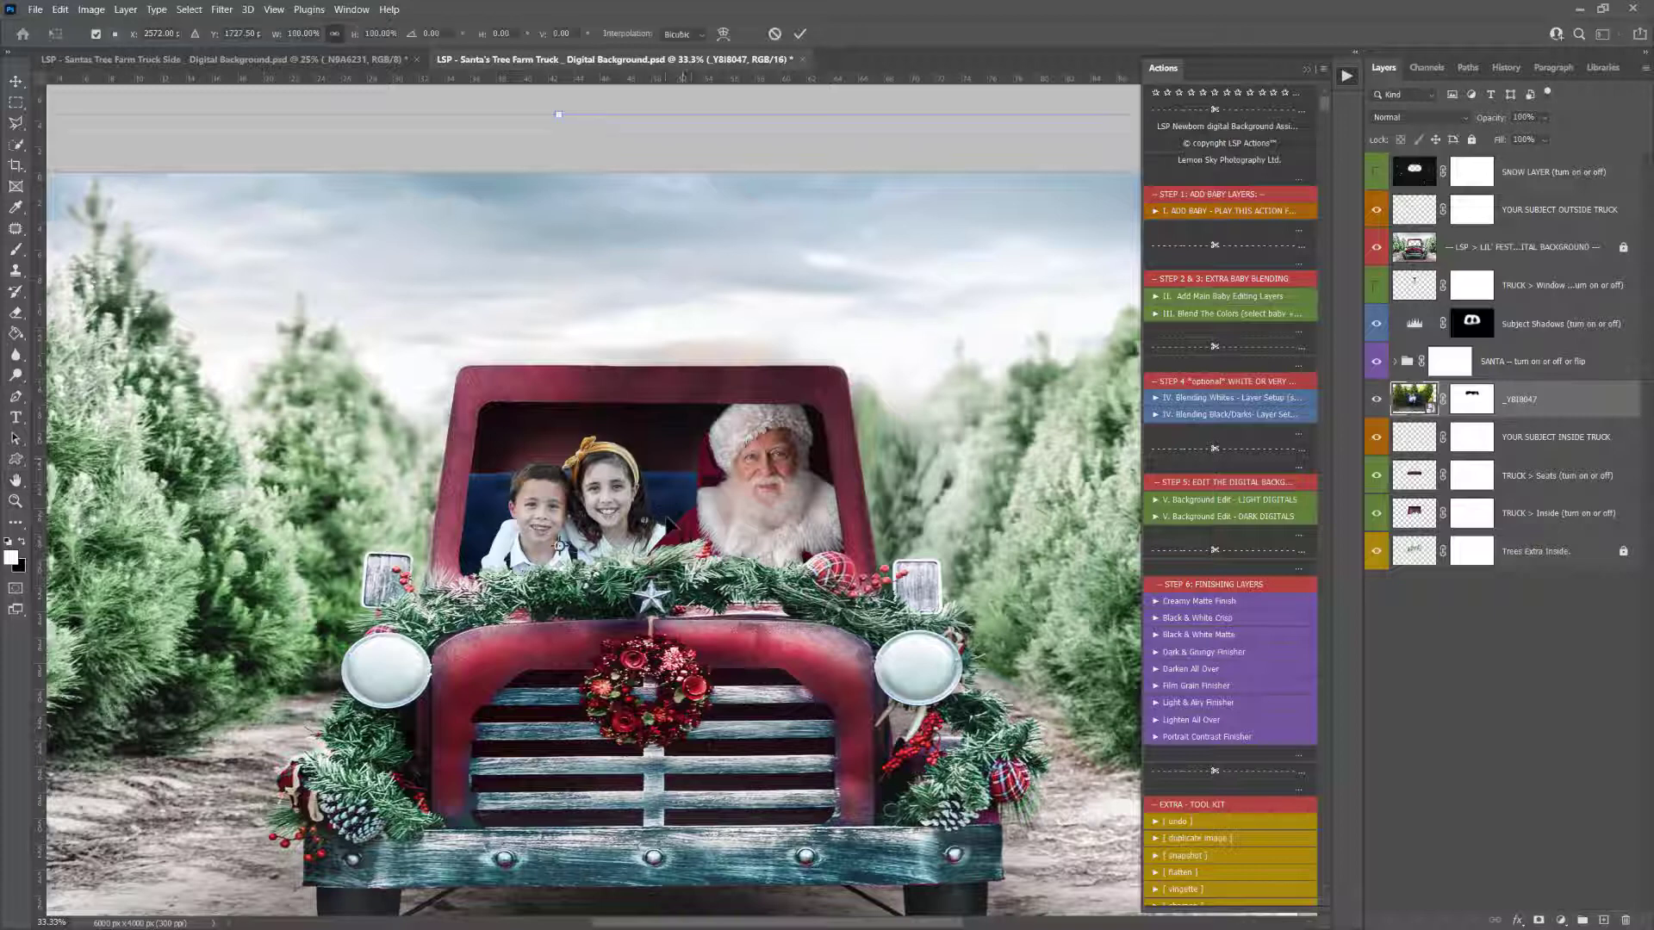
left_click_drag(558, 114, 577, 173)
left_click_drag(651, 304, 654, 269)
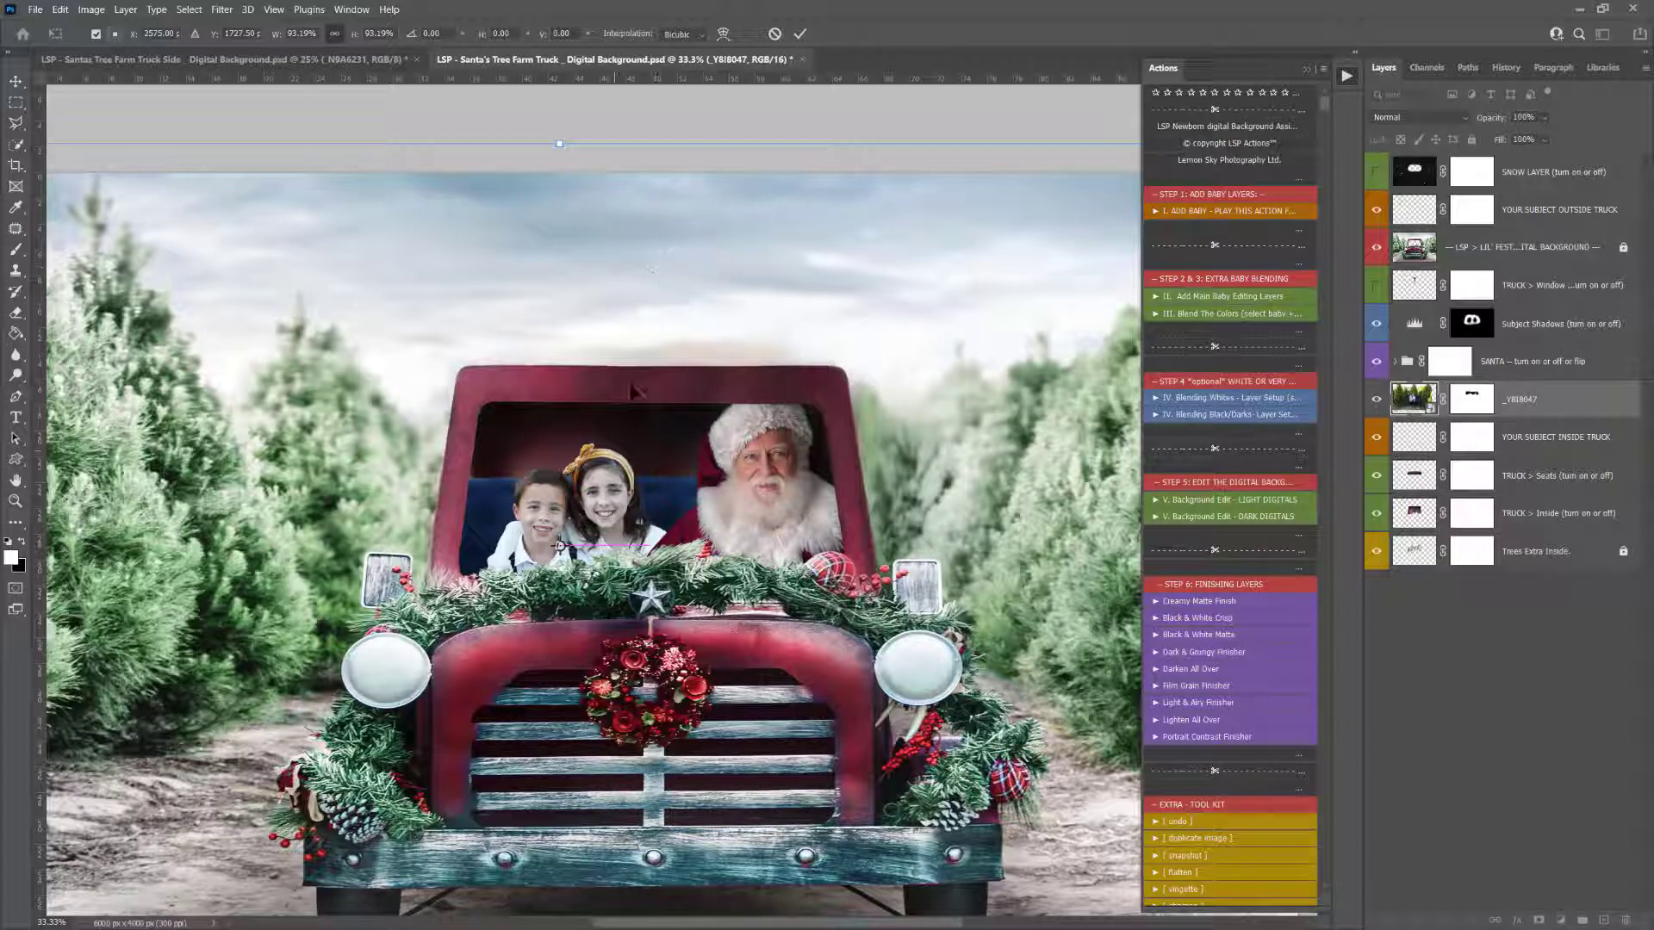
key("Return")
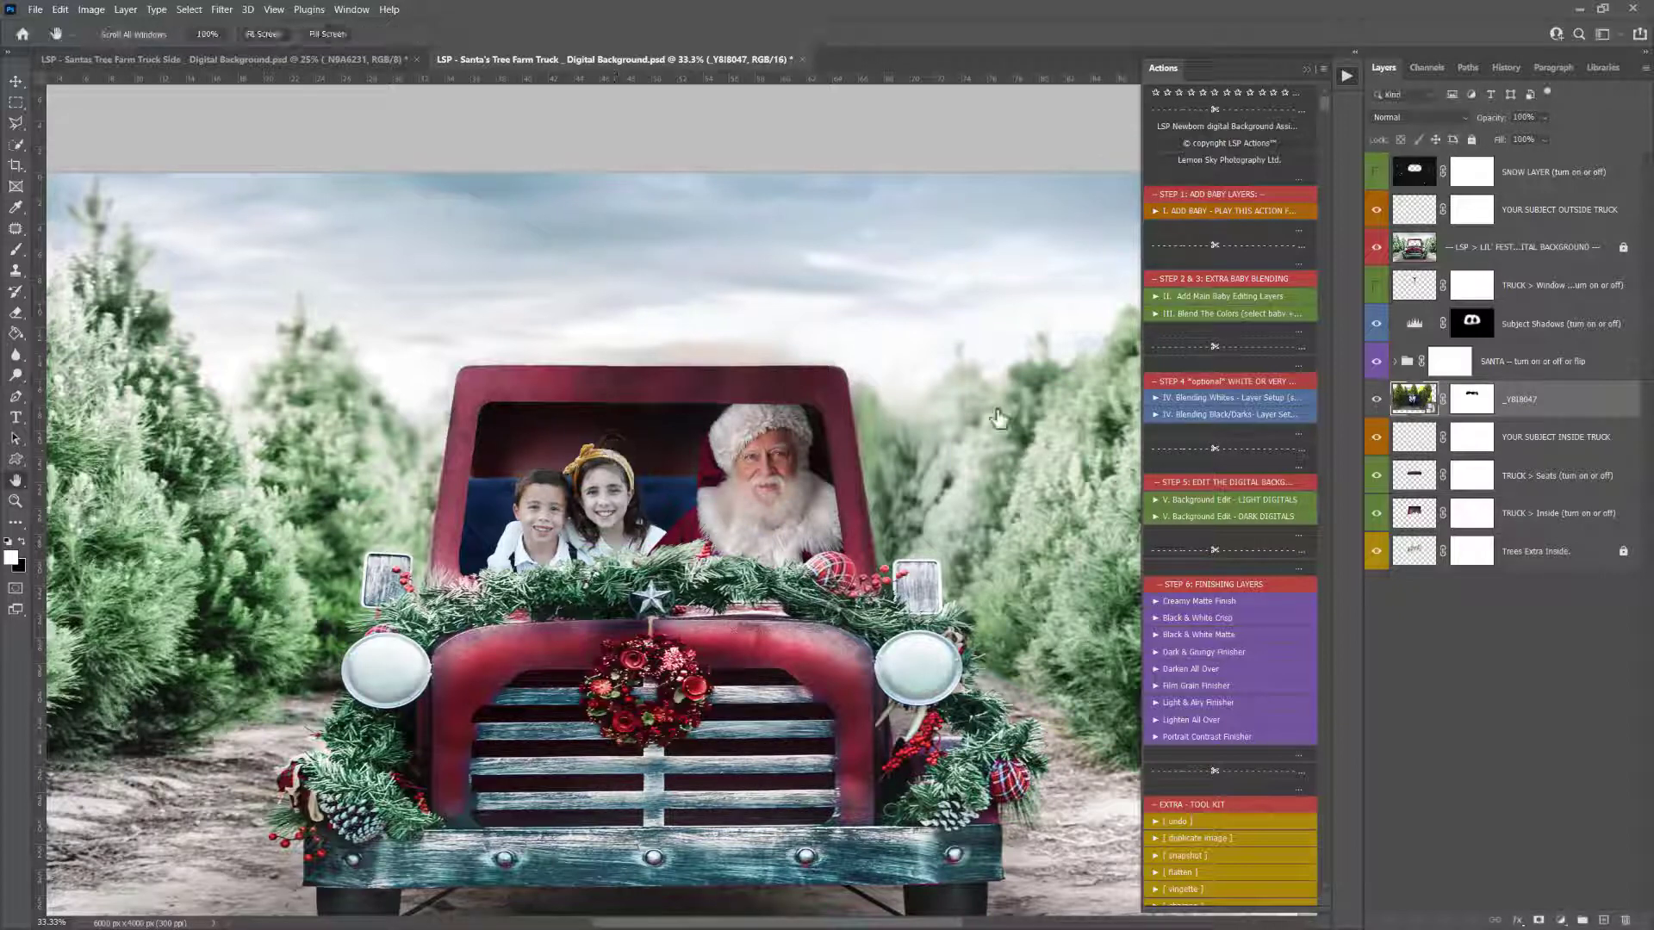
Hide the Santa group and mask out the leftover foliage behind the seat with a black brush enlarged to about 200 px
left_click(1377, 366)
left_click(1476, 405)
key("b")
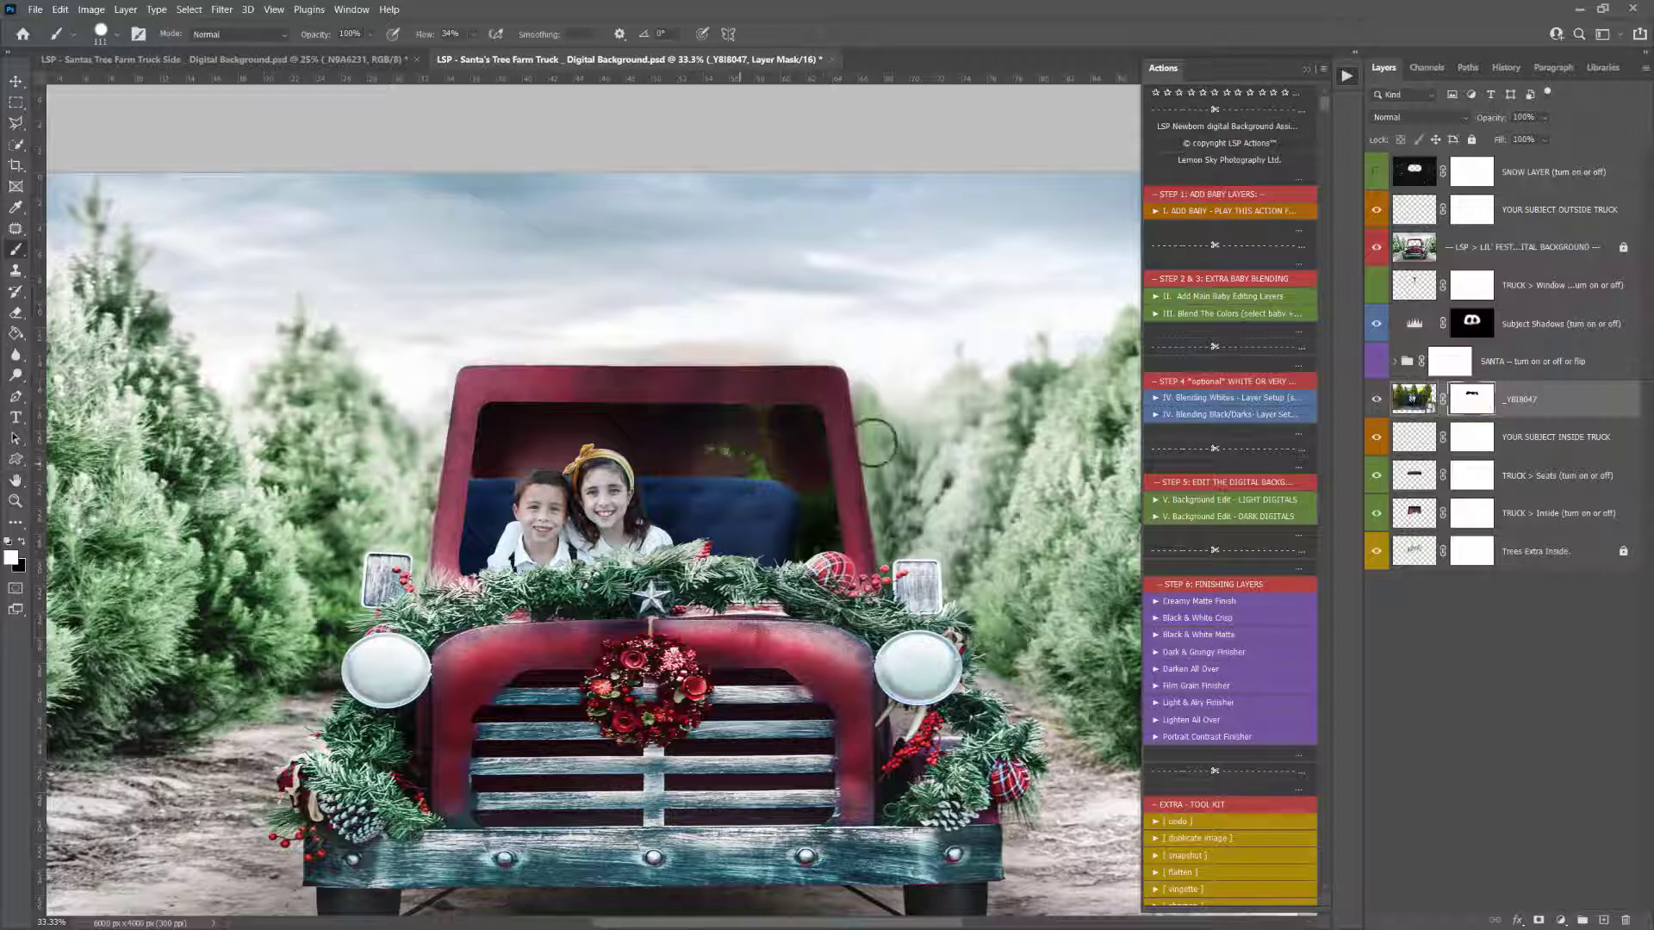
right_click(739, 446)
key("Escape")
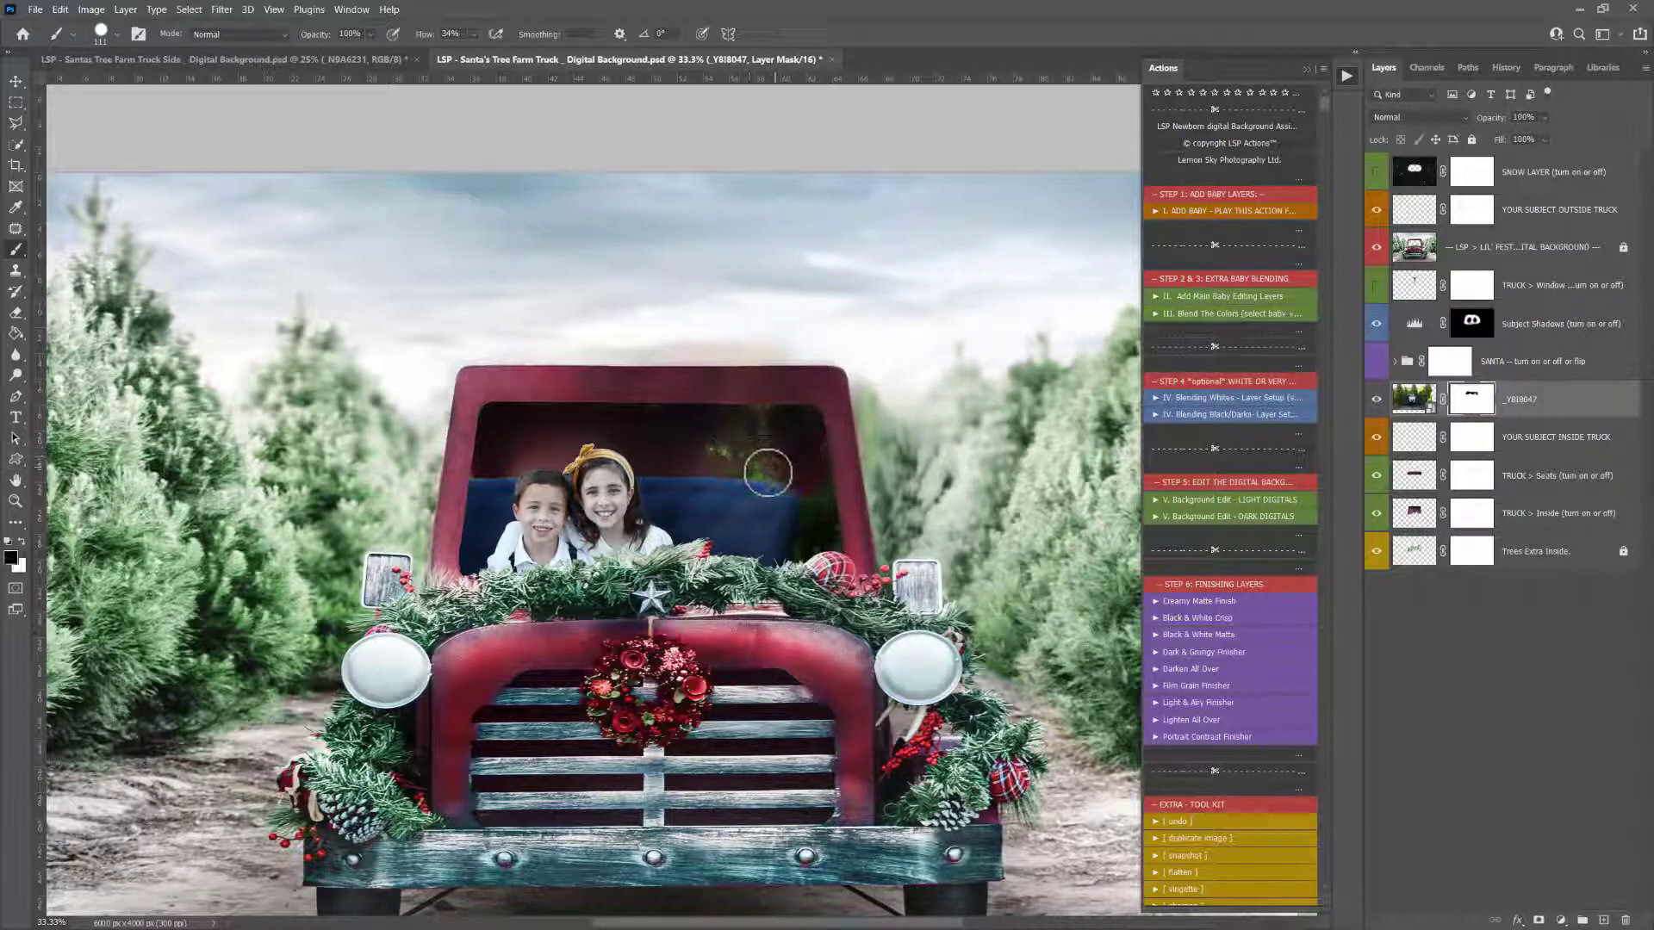
right_click(765, 452)
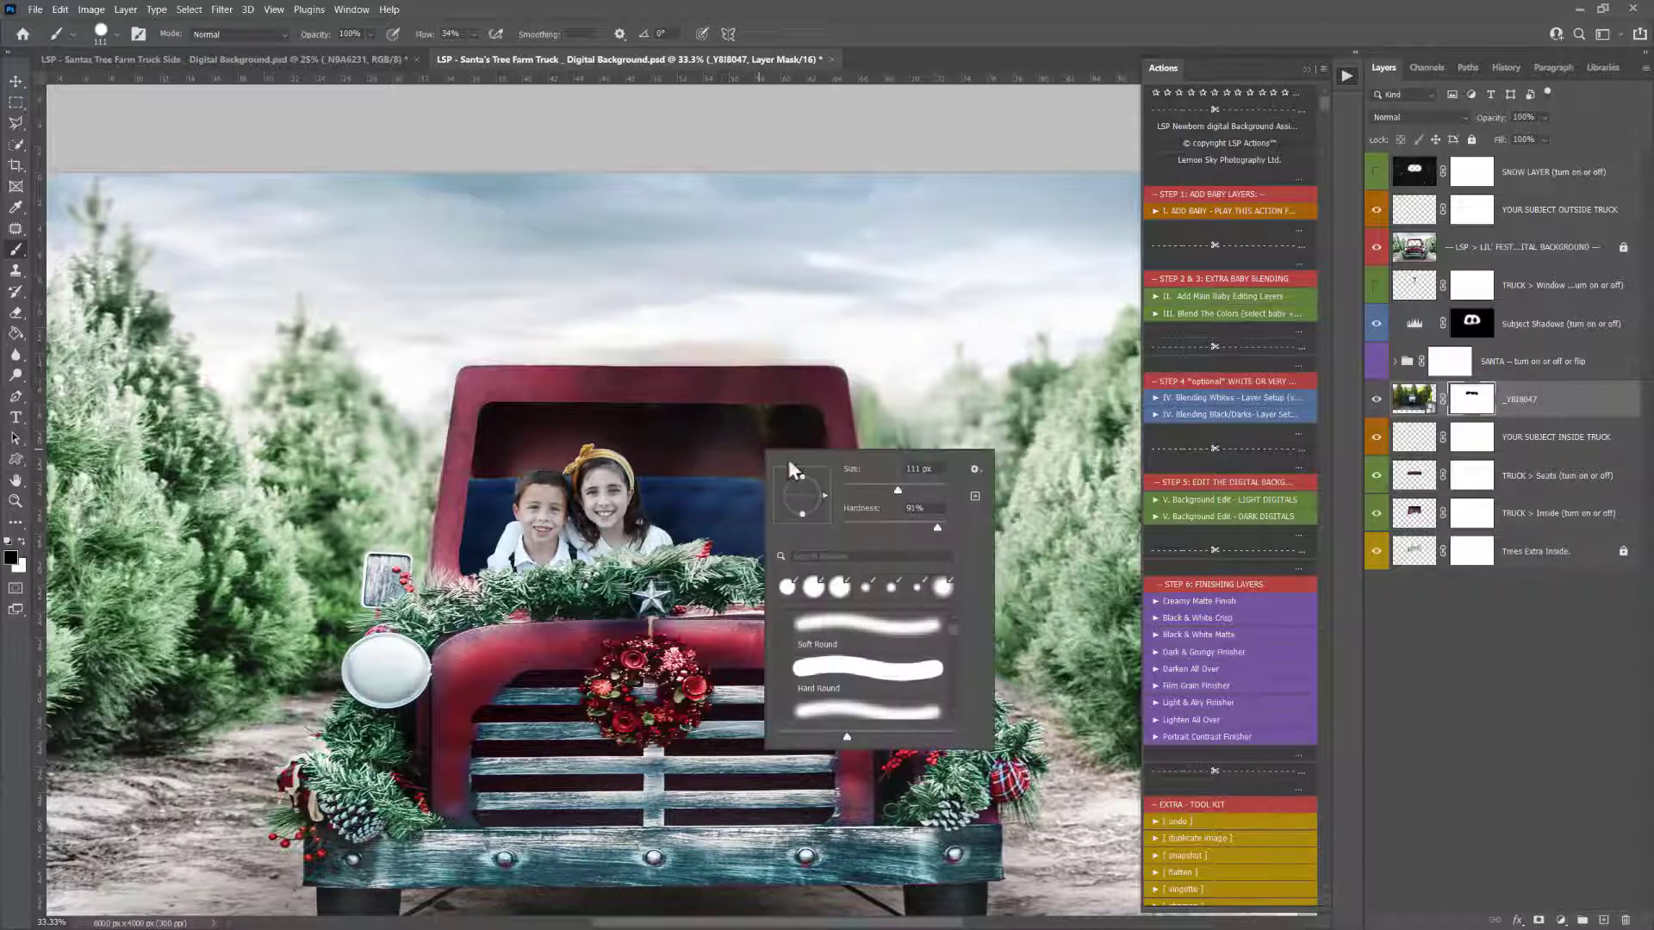
left_click_drag(920, 493, 910, 493)
key("Escape")
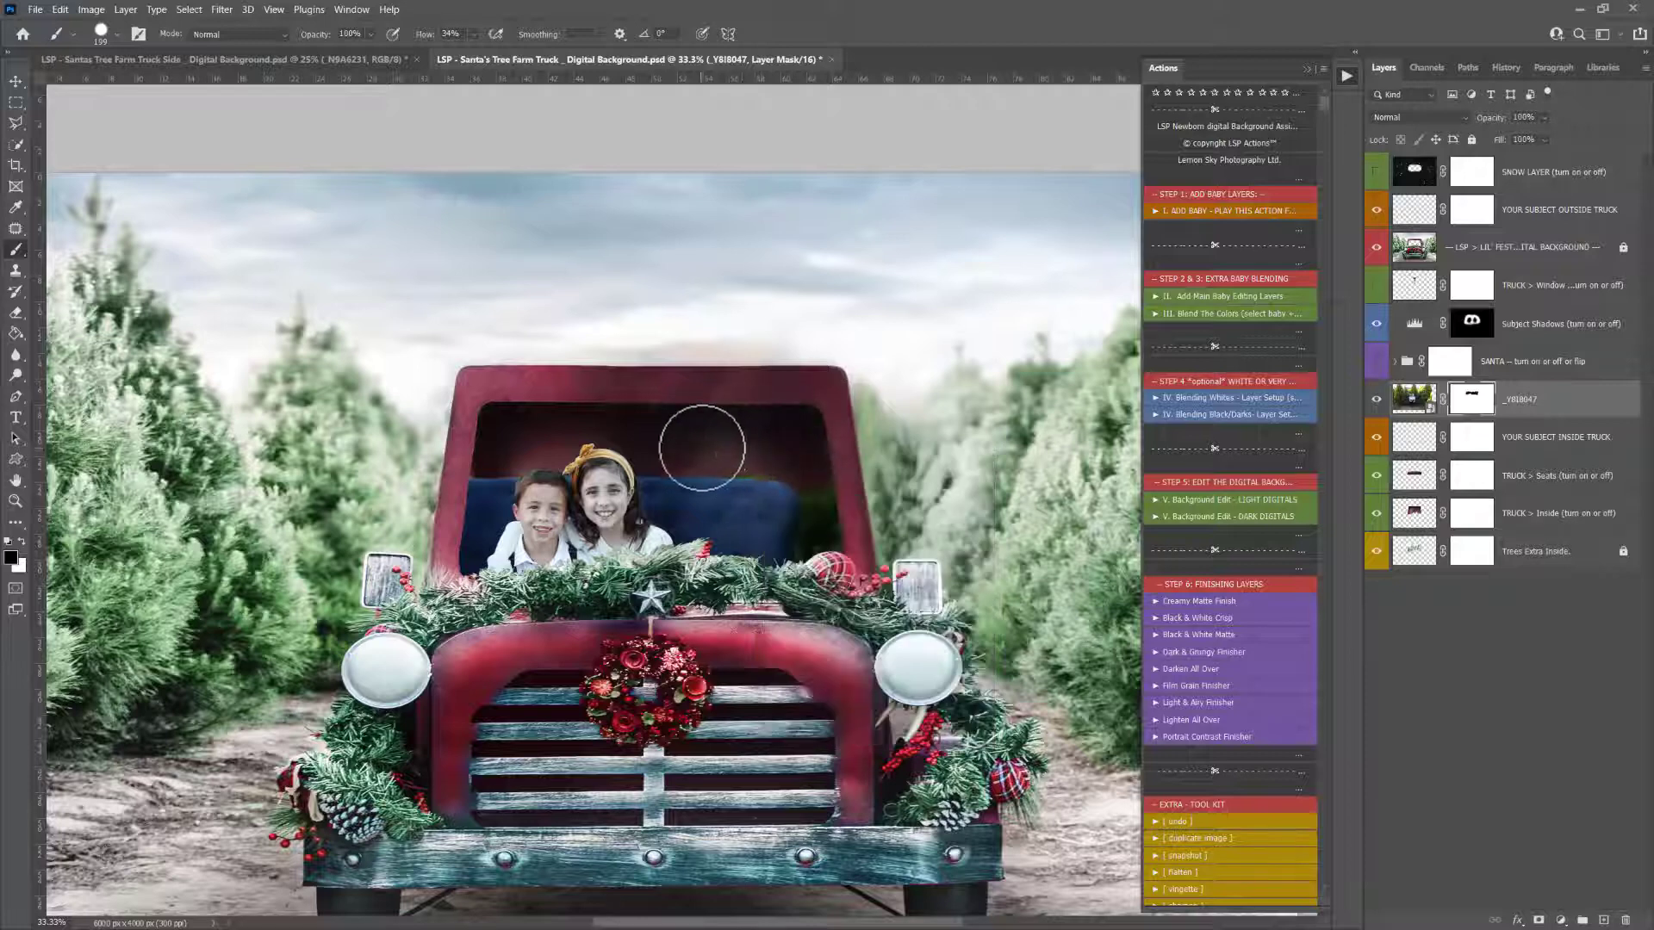
mouse_move(702, 447)
left_mouse_down()
mouse_move(790, 461)
mouse_move(827, 512)
left_mouse_up()
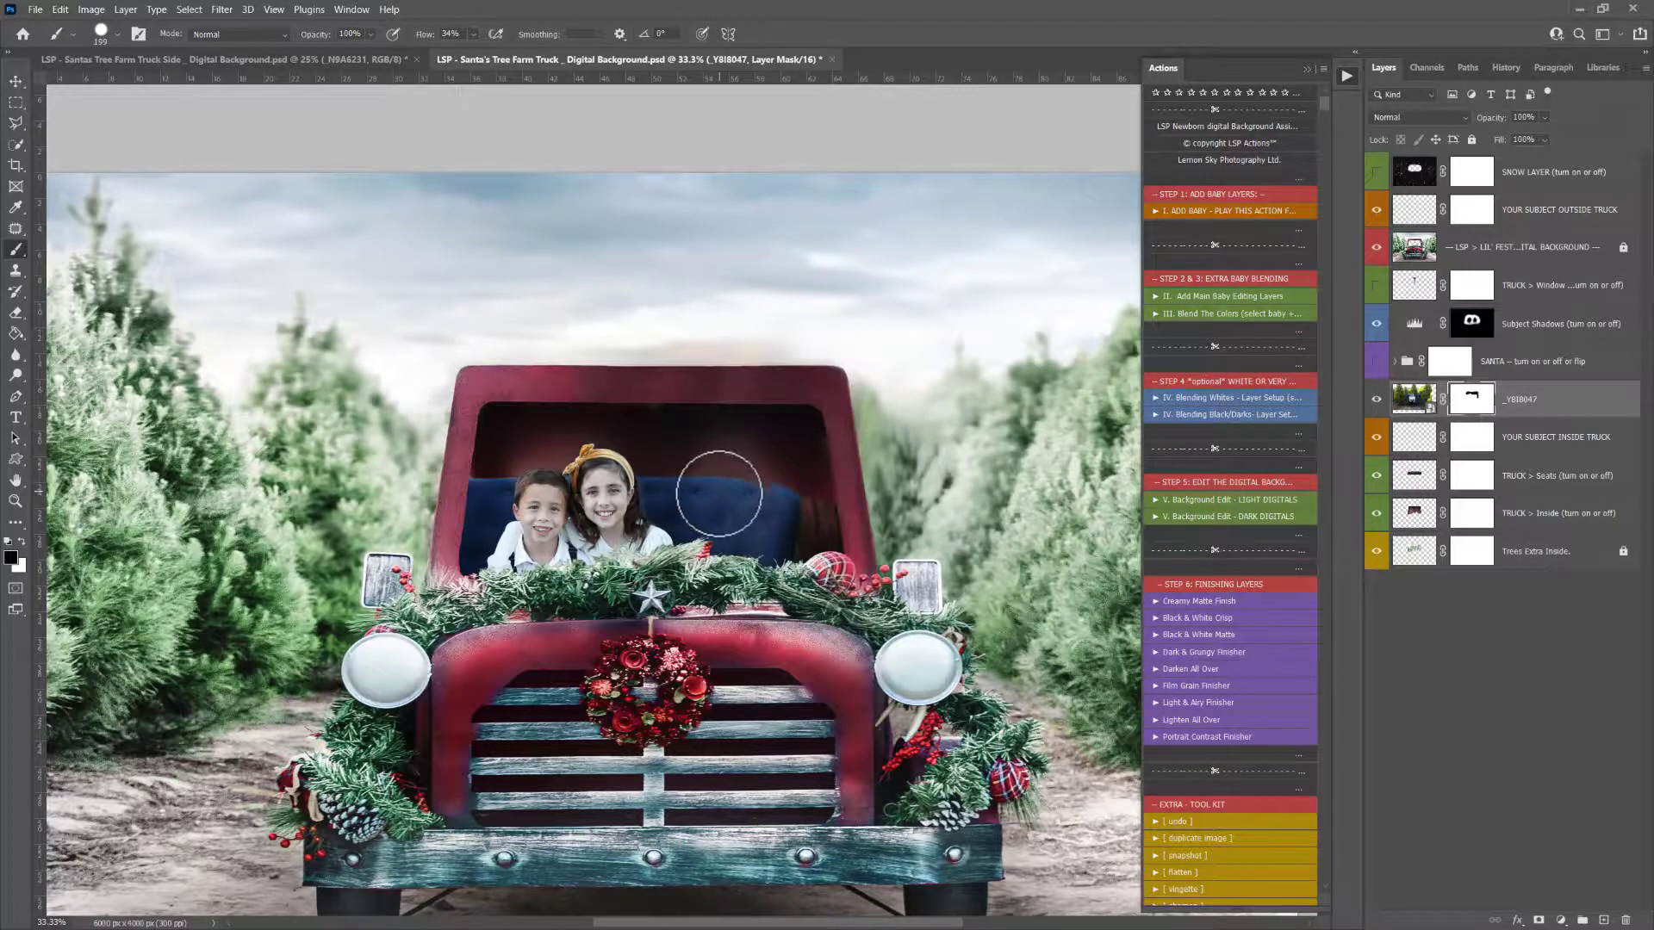
Refine the children's photo mask around the empty end of the seat with brush flow at 72%, alternating white and black
scroll(719, 493, "up", 3)
right_click(808, 520)
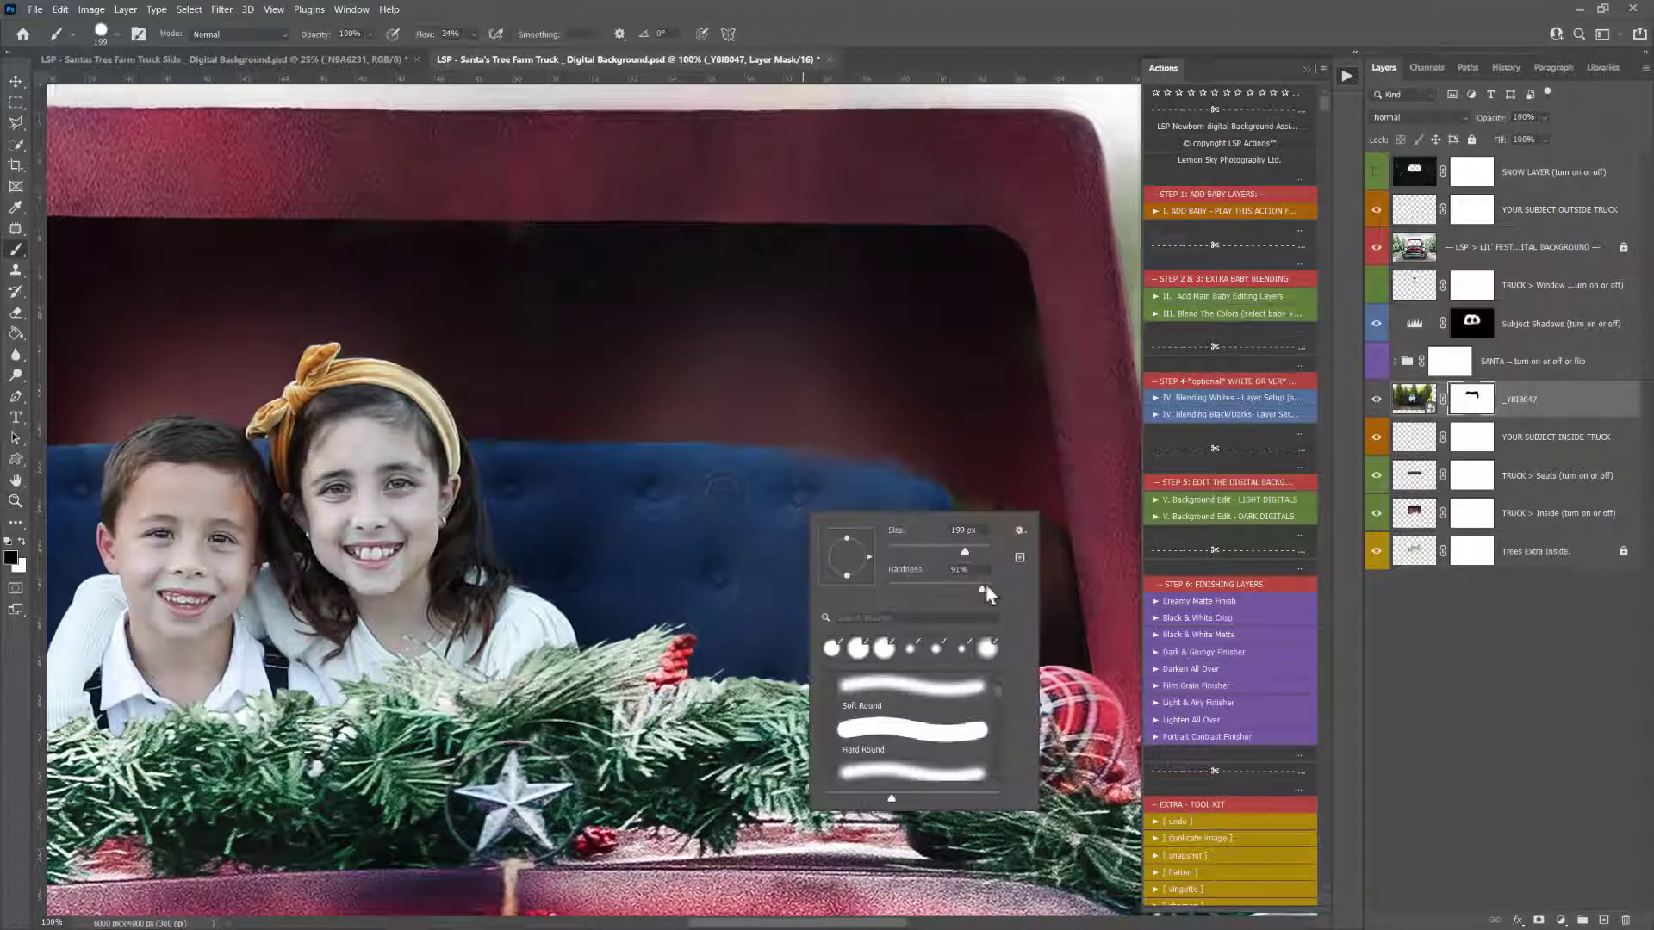
left_click(751, 533)
key("x")
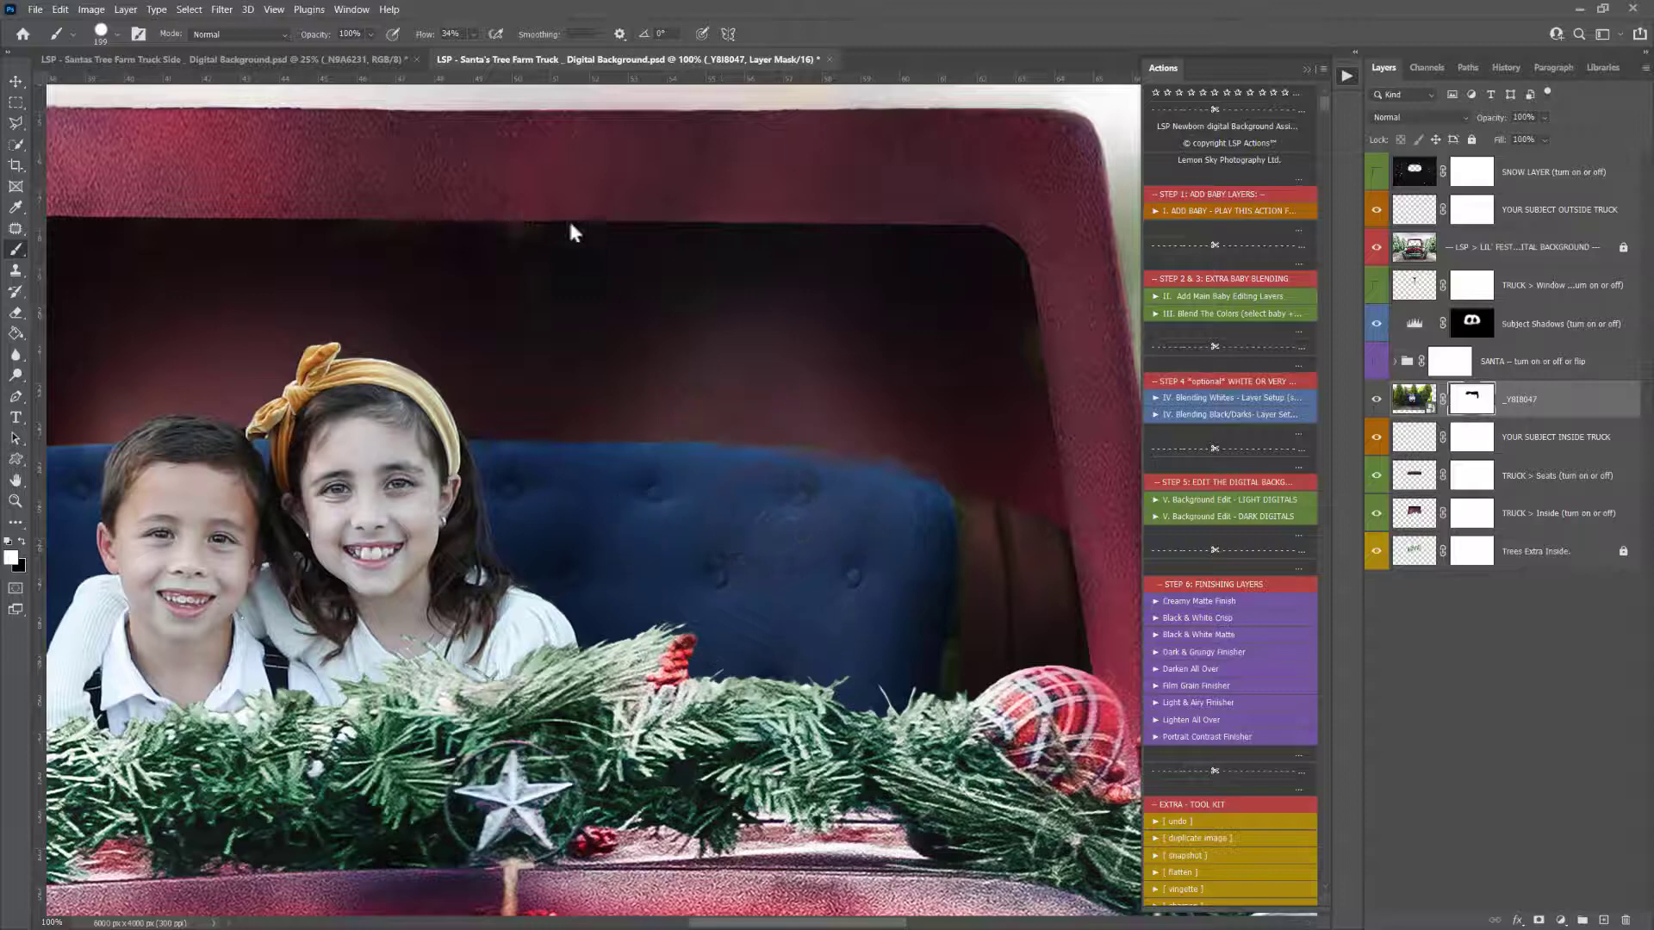
left_click(473, 35)
left_click_drag(461, 52, 508, 51)
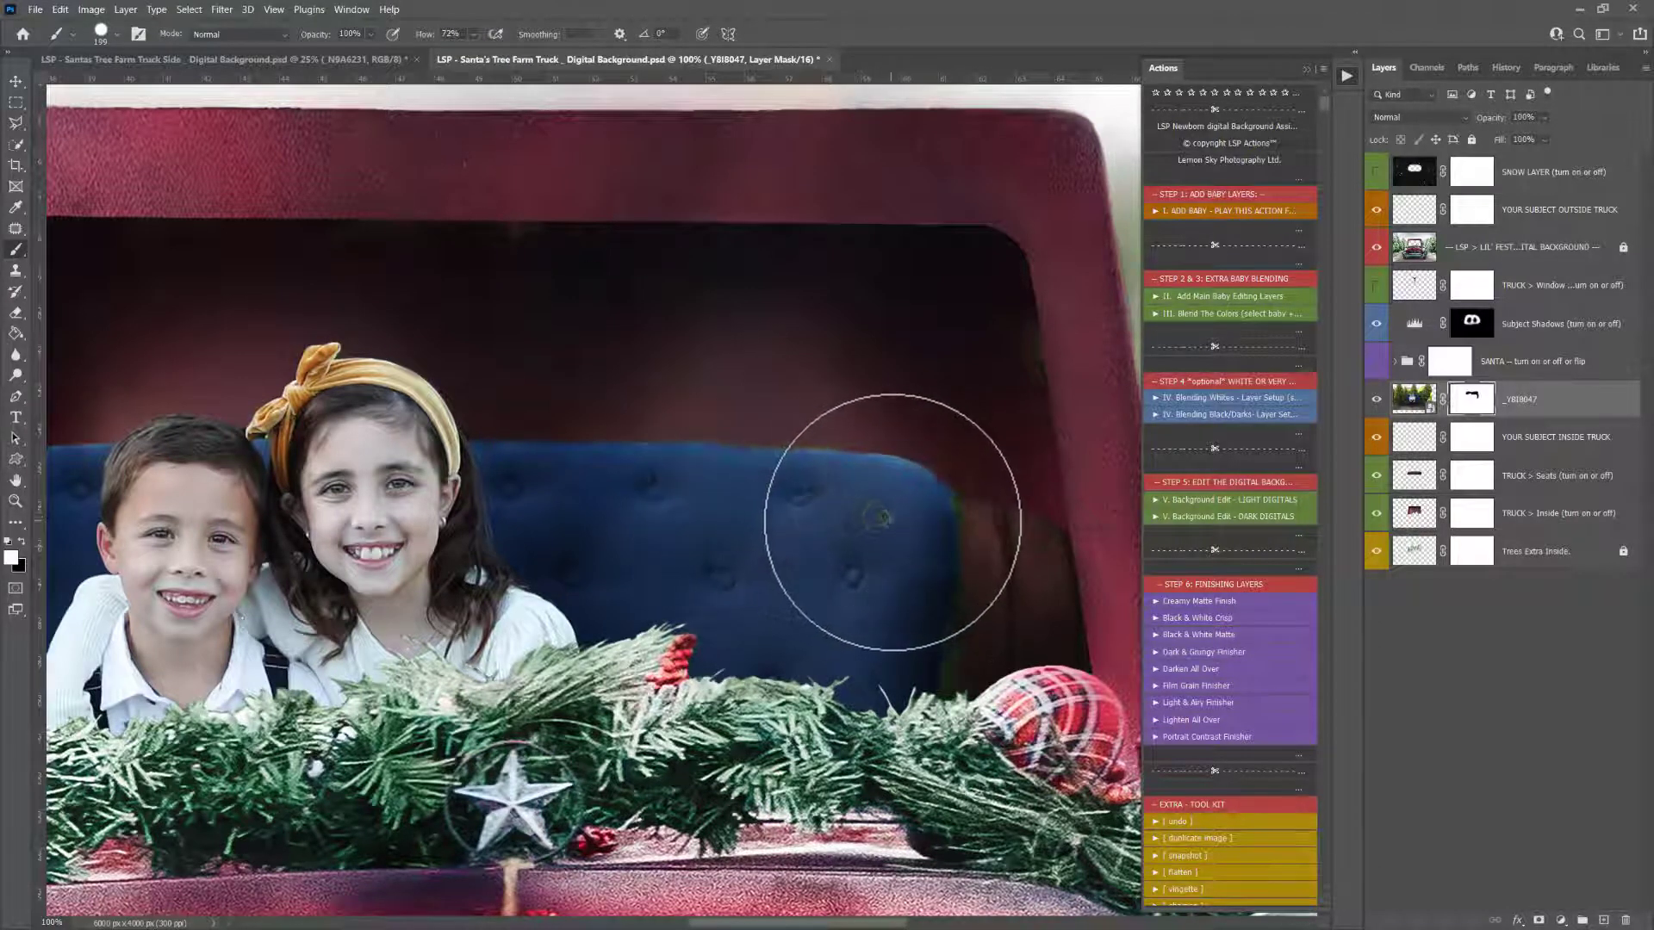
key("x")
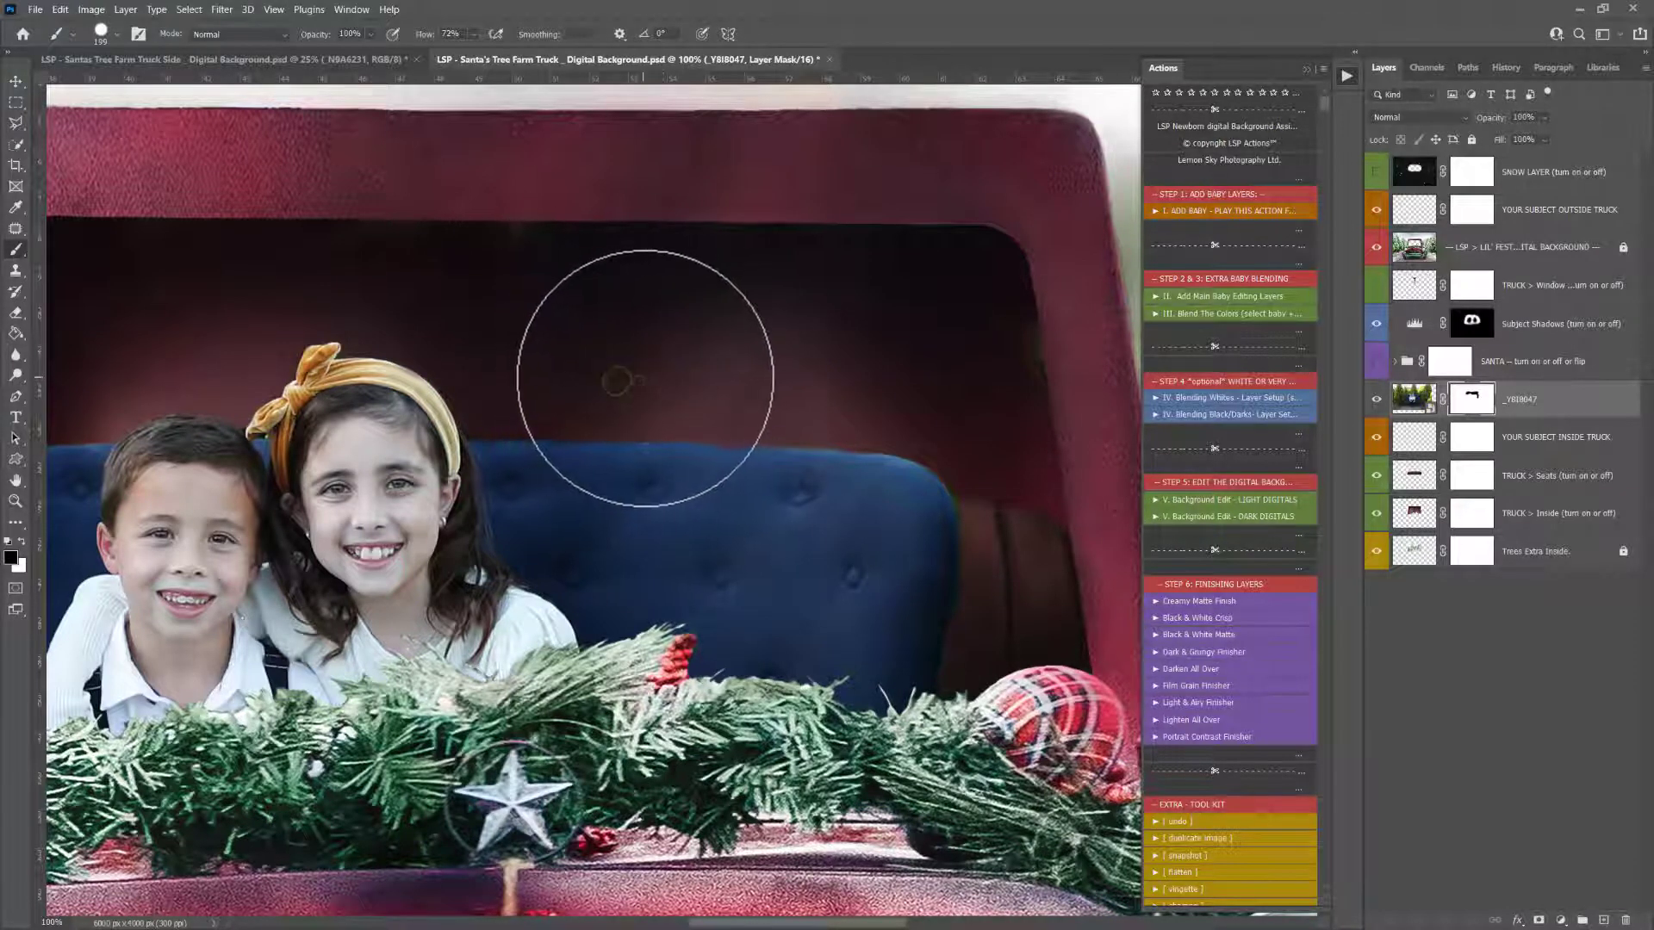
key("x")
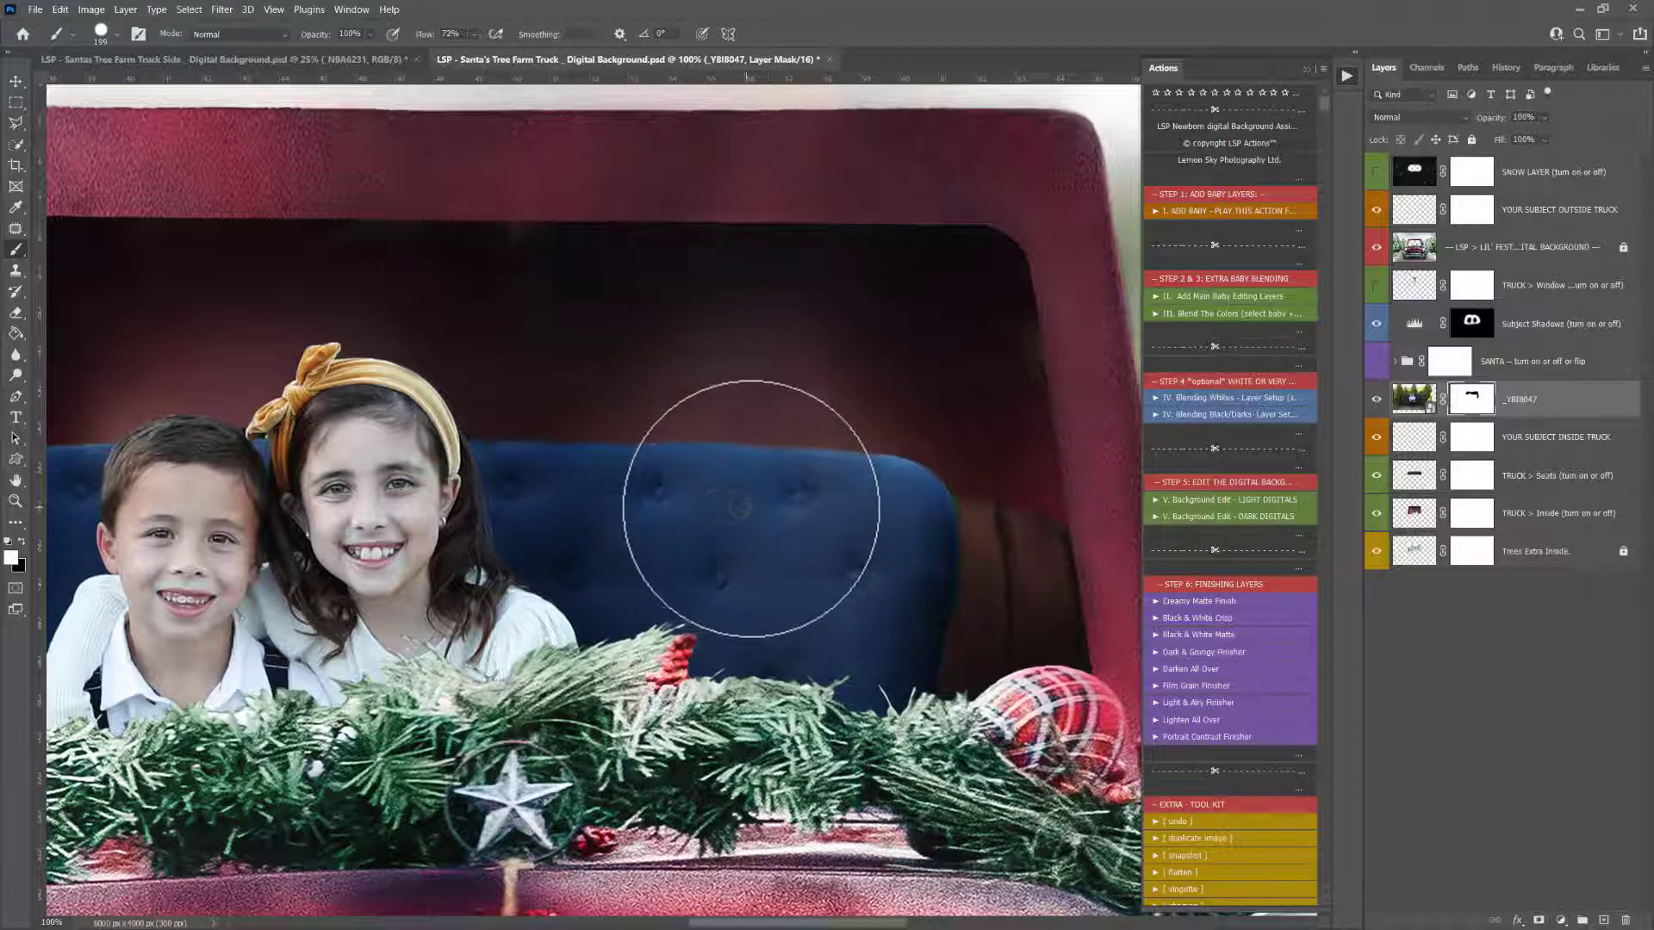
Turn the Santa group back on to bring Santa back beside the children
key("z")
left_click(757, 518, "alt")
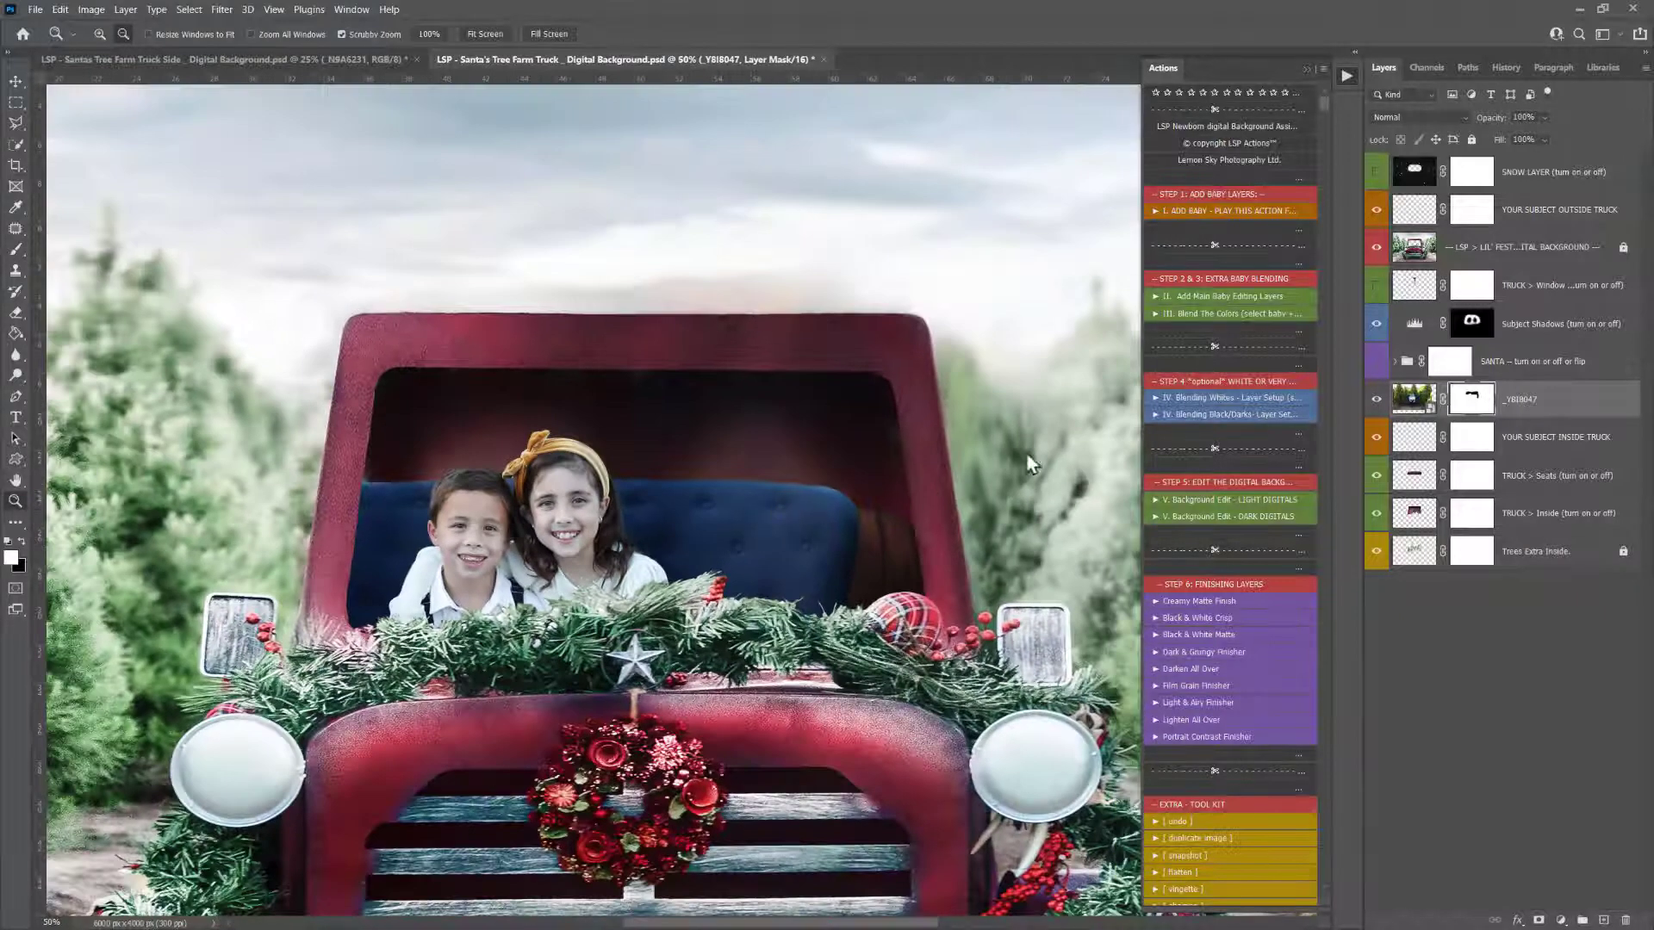
left_click(1375, 363)
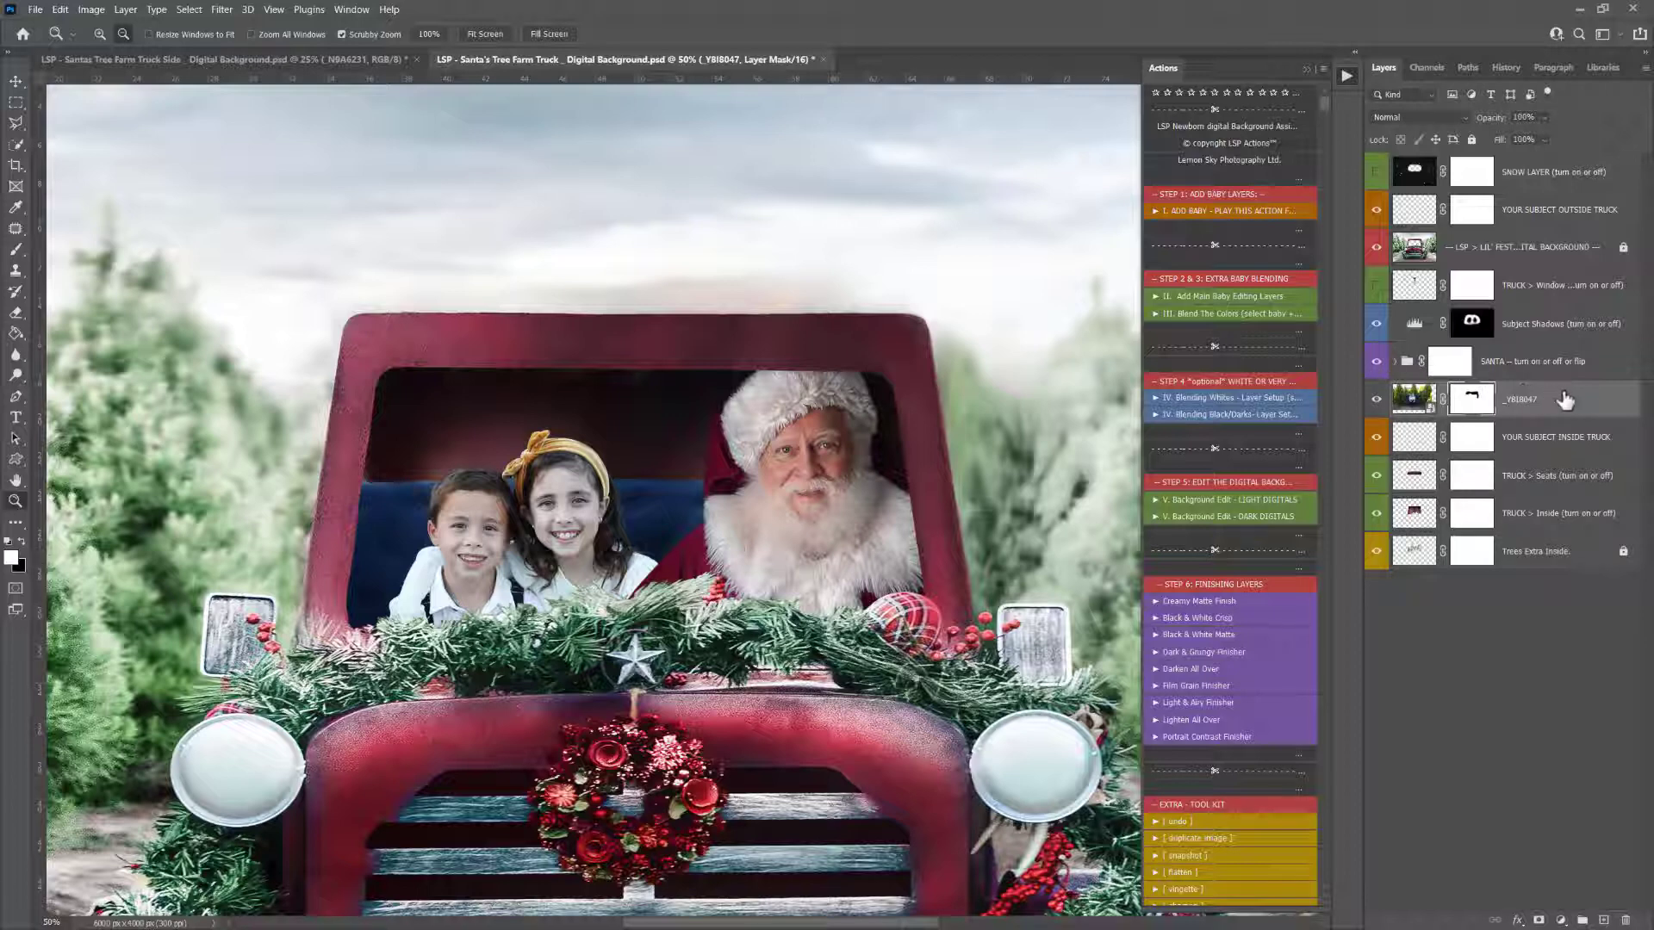
left_click(1397, 363)
left_click(1437, 399)
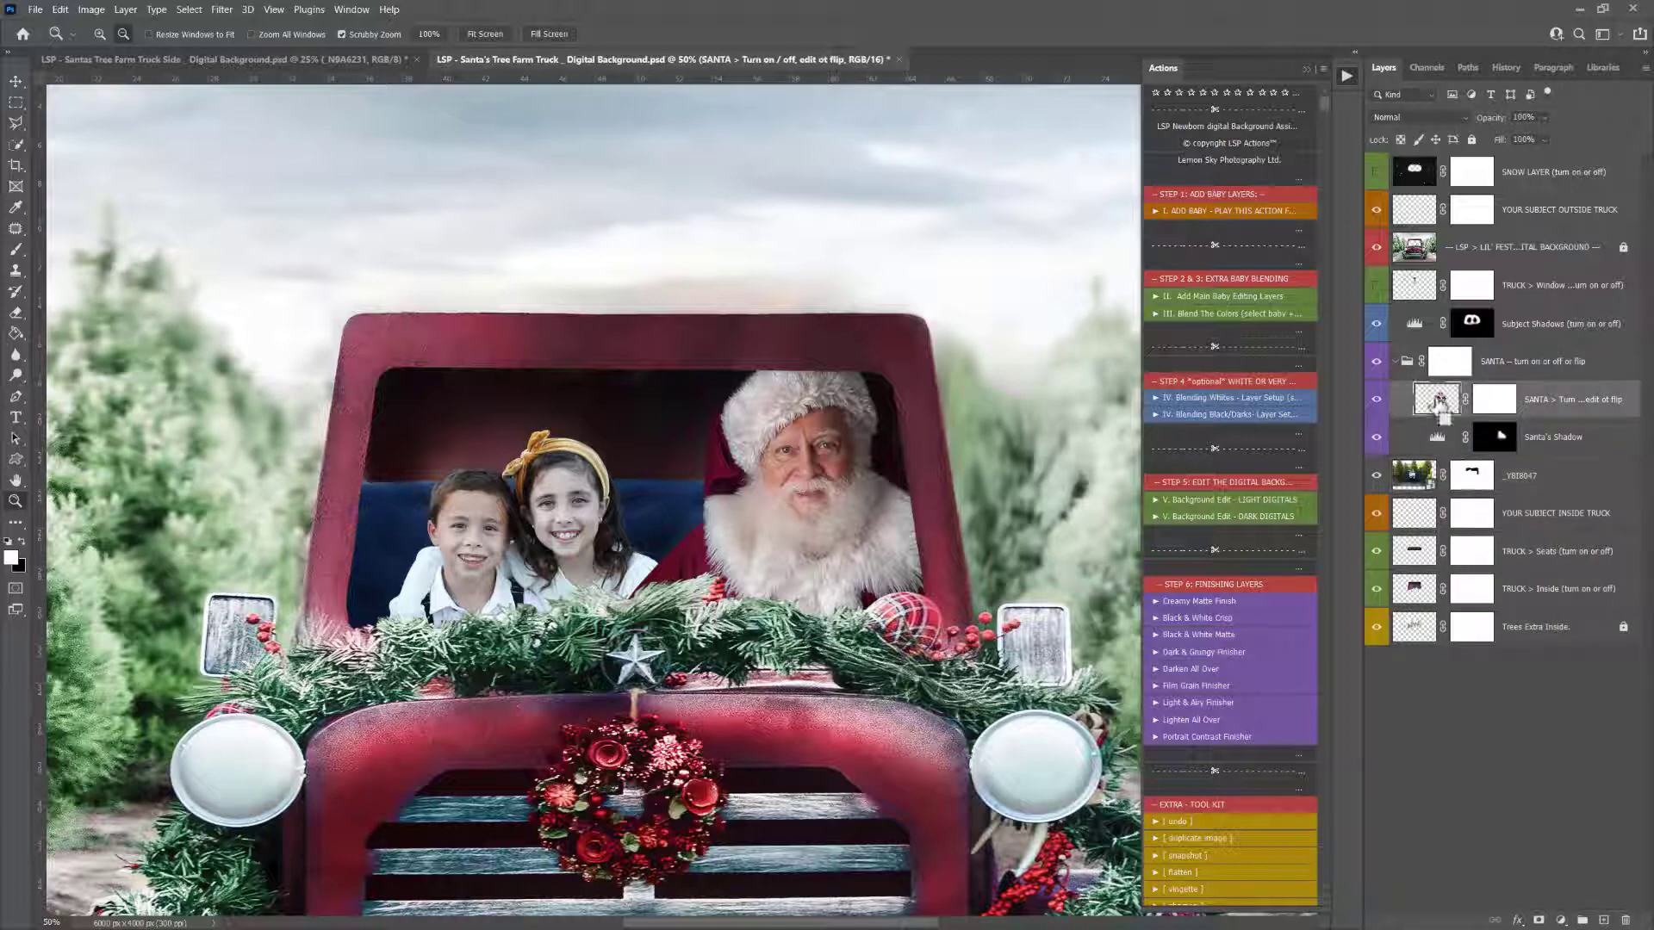
left_click(1437, 398, "ctrl")
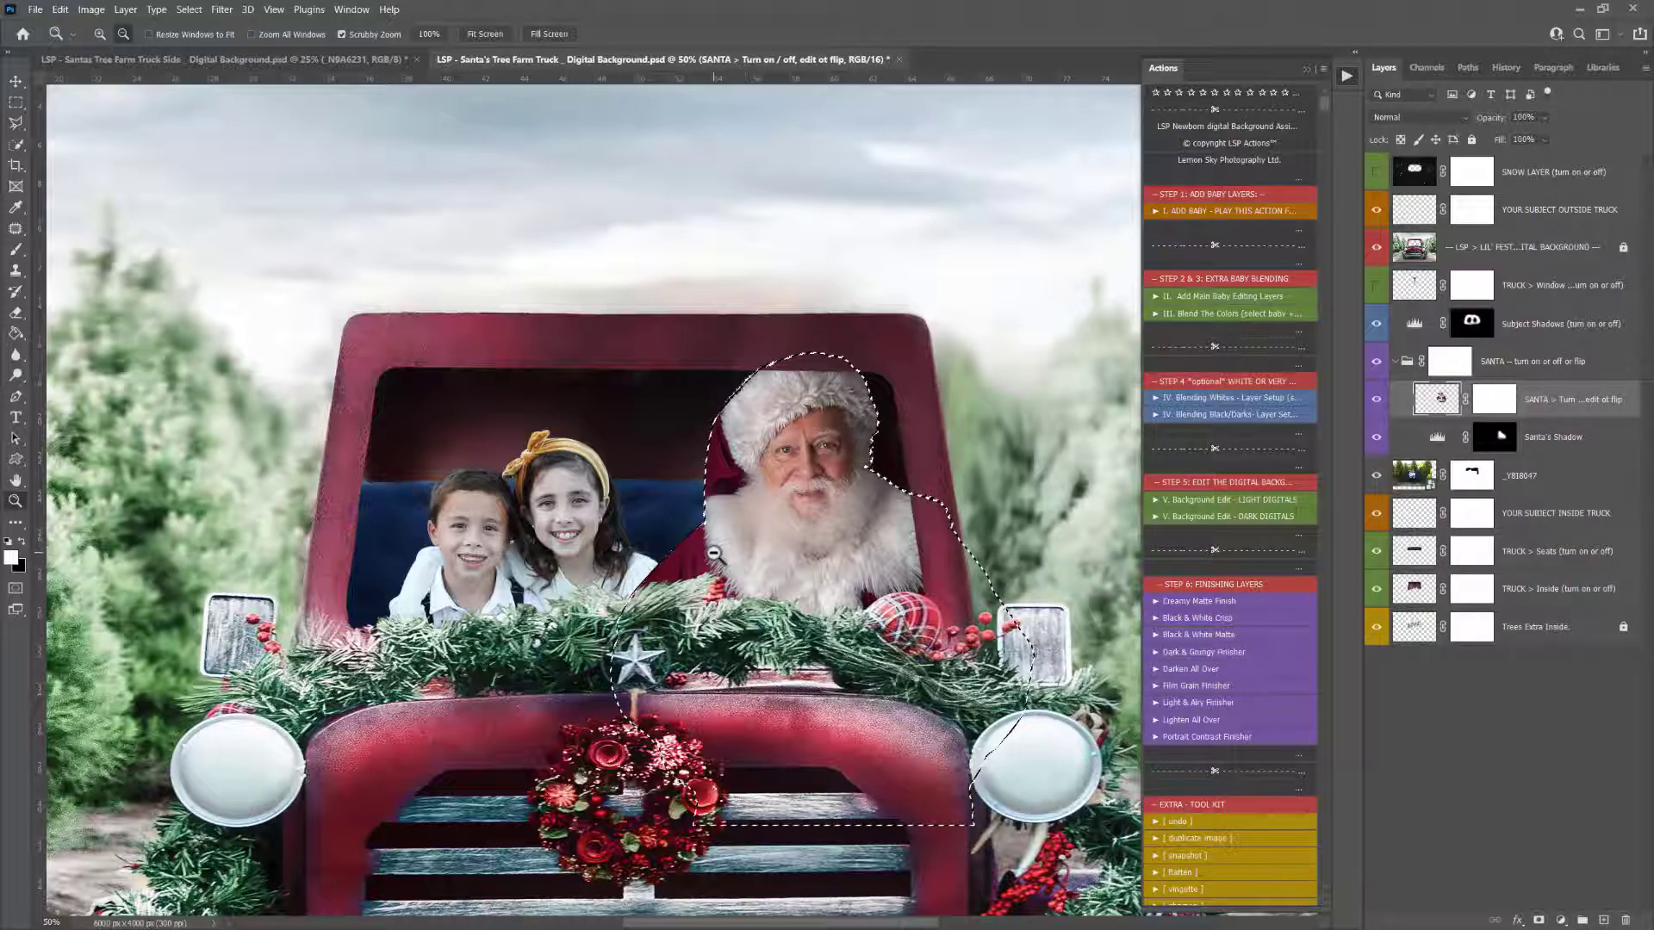
left_click(1534, 366)
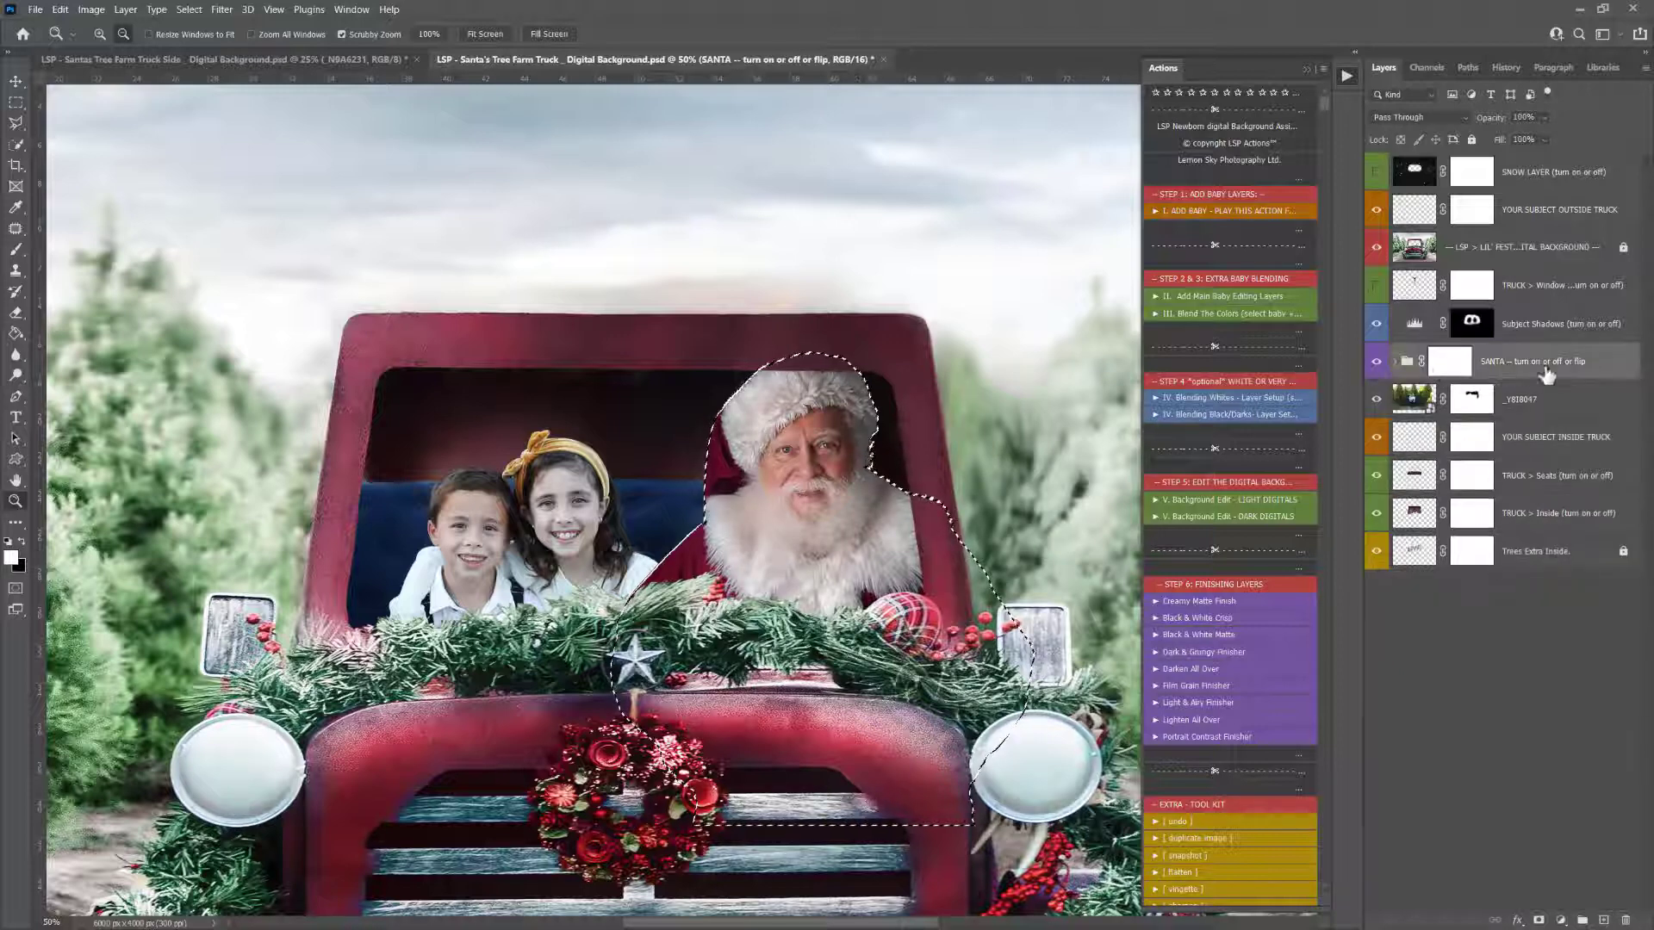
key("ctrl+d")
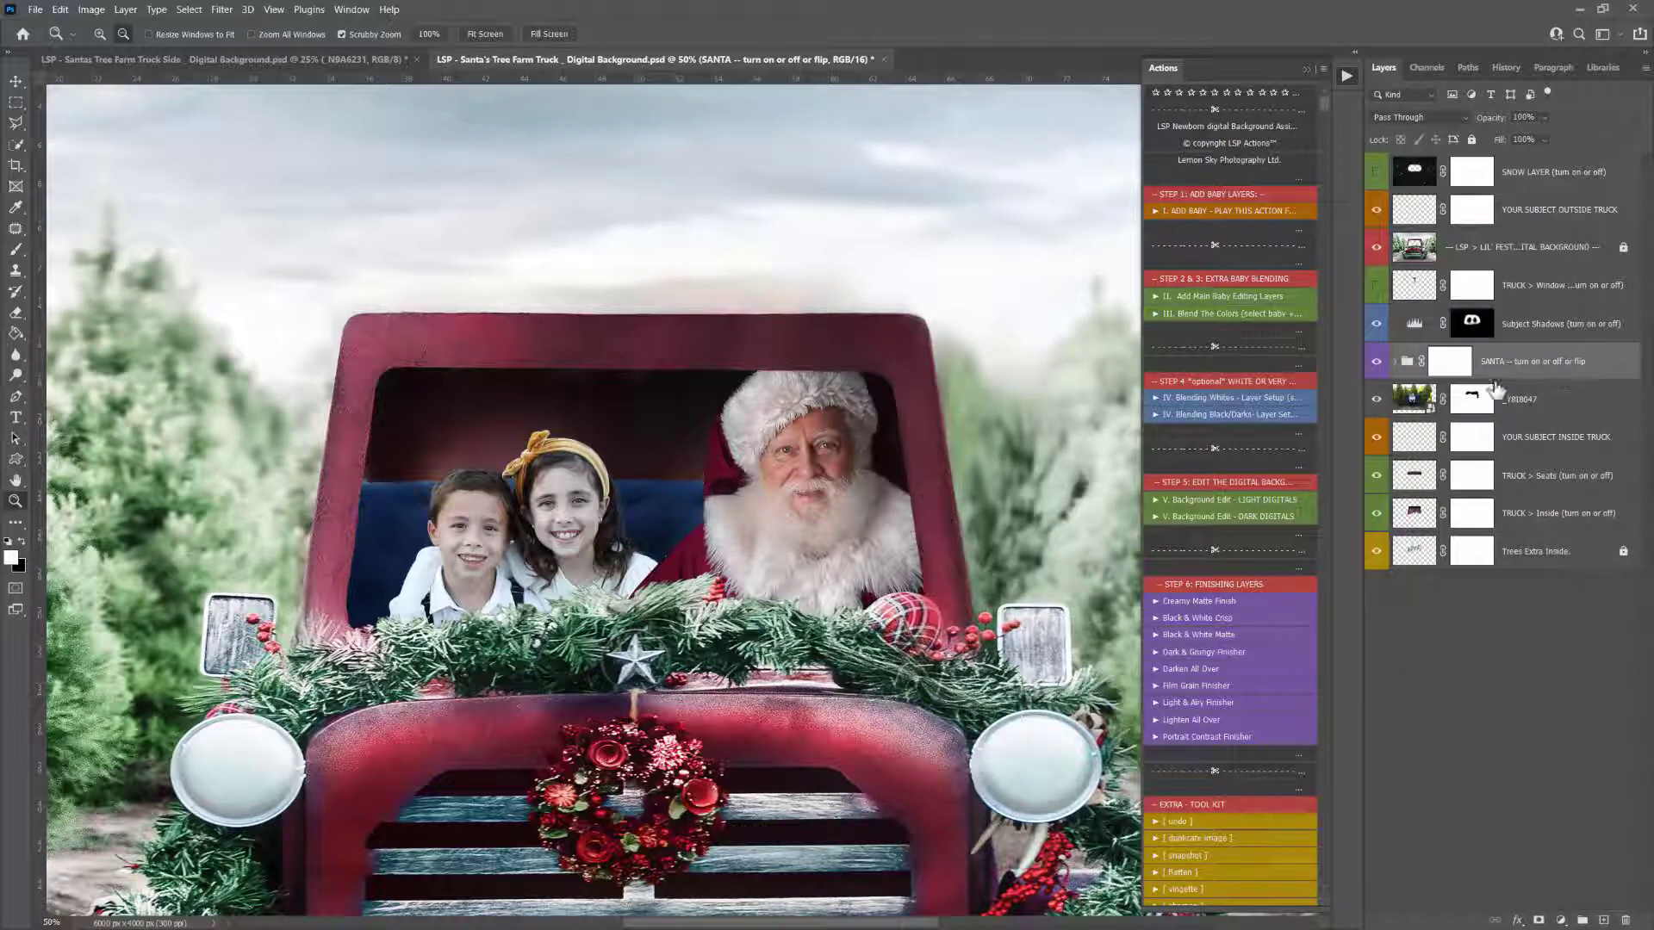
left_click(742, 544, "alt")
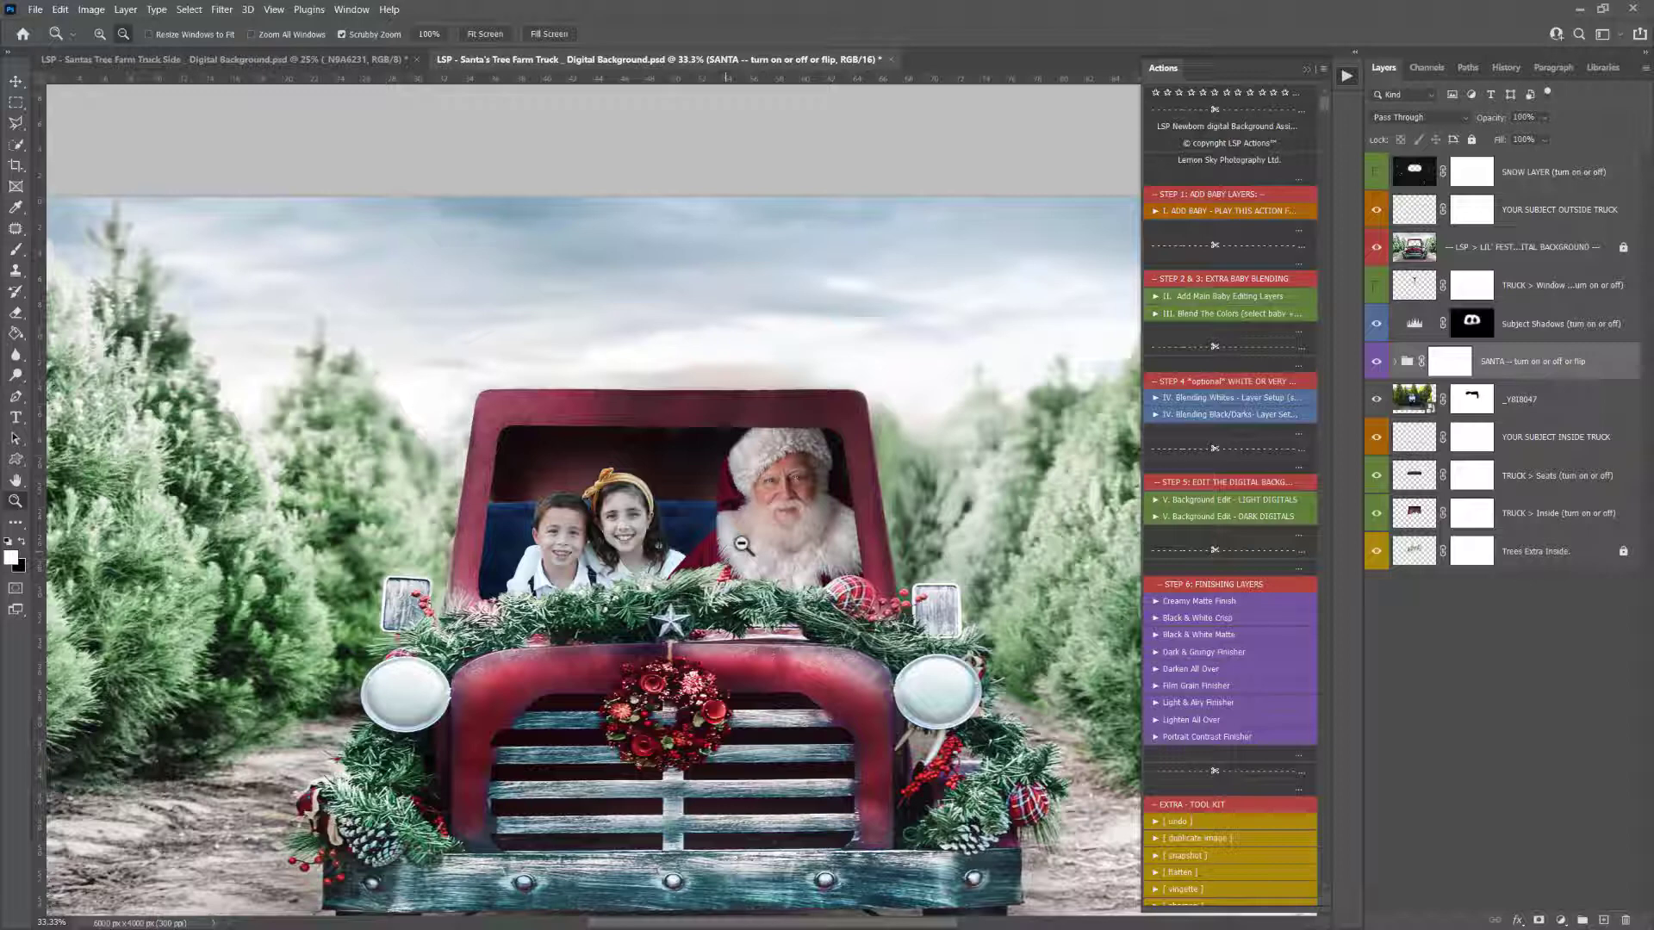
Add a Vibrance adjustment clipped to the children's photo and raise its vibrance slightly
left_click(1470, 401)
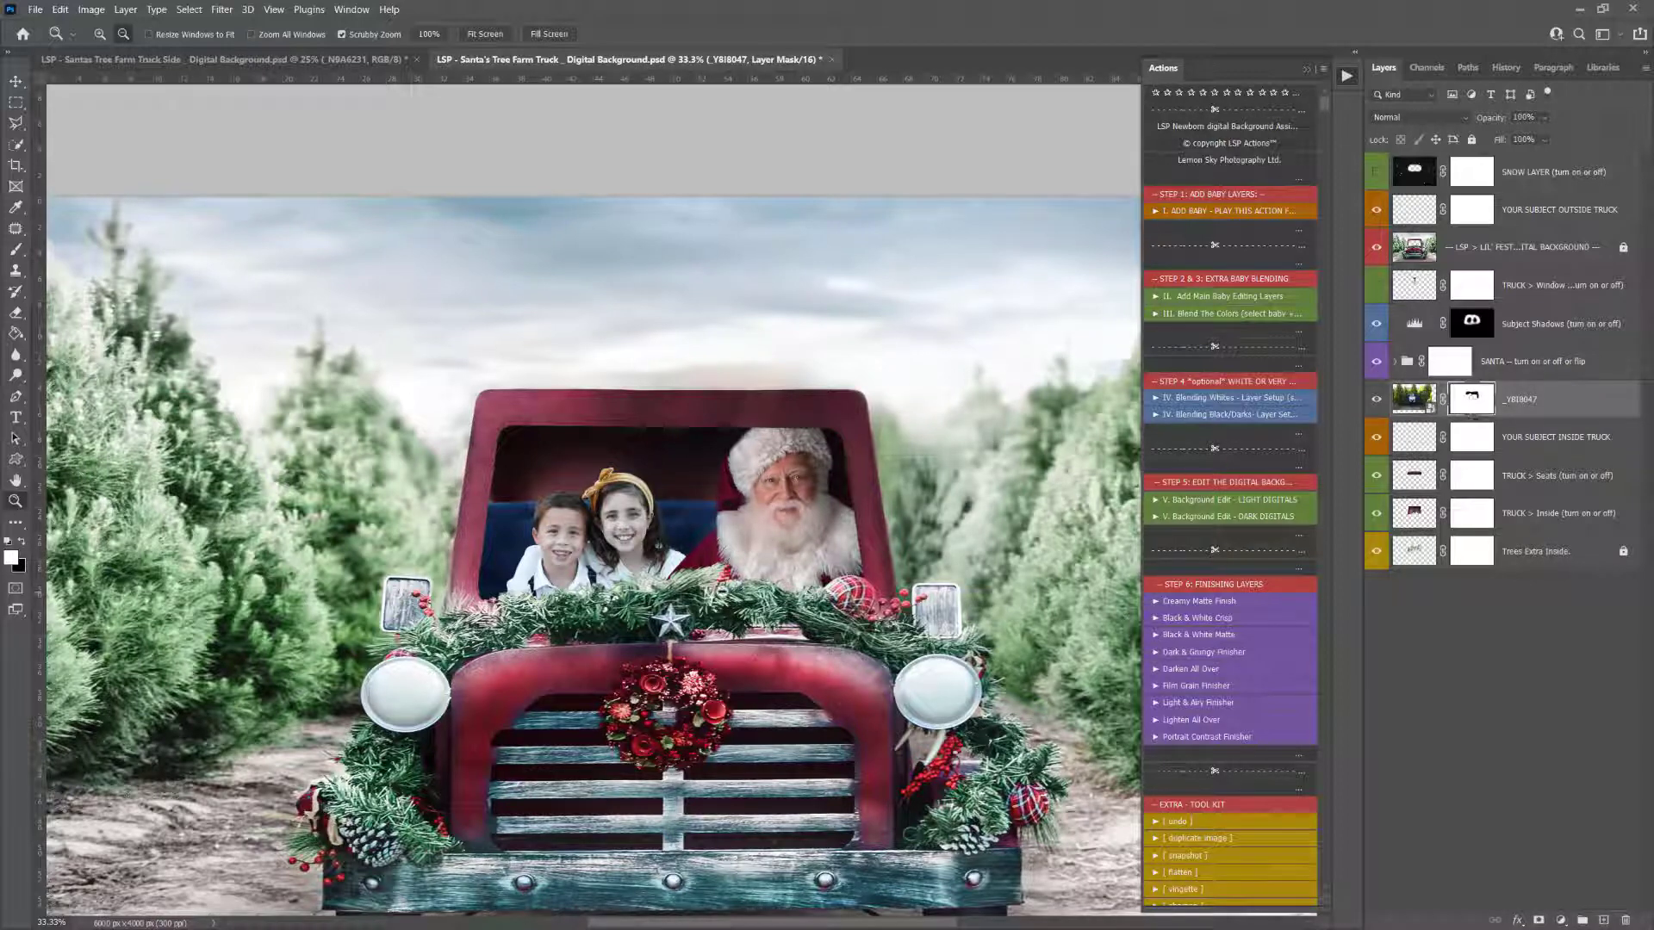
scroll(717, 597, "down", 1)
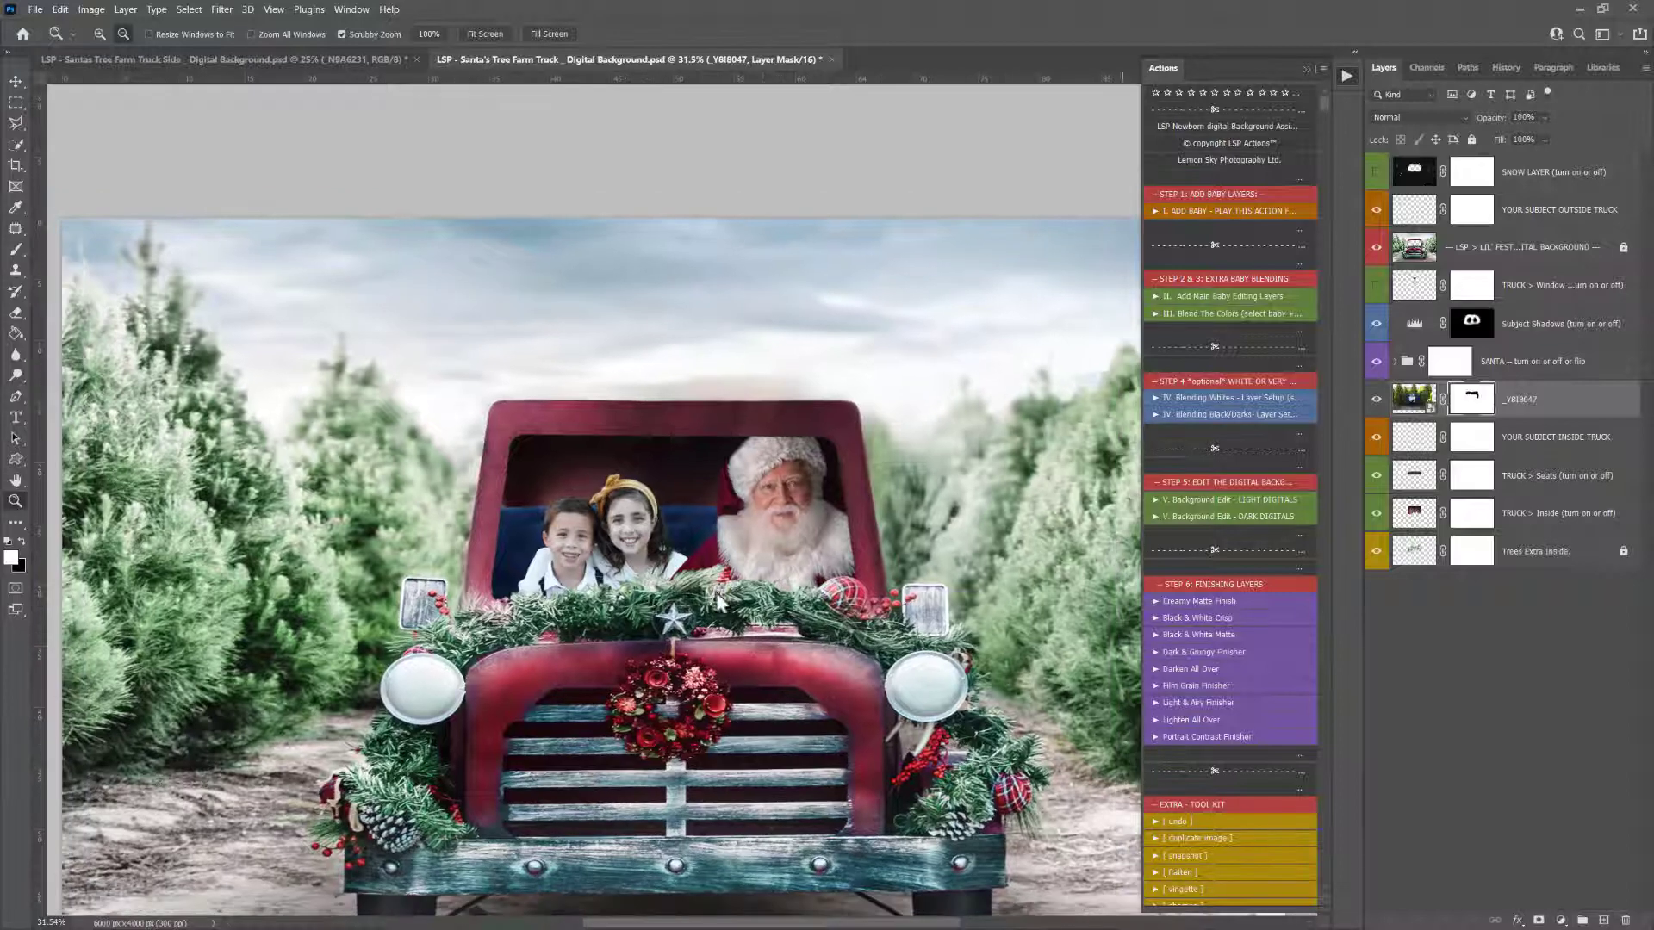
scroll(716, 593, "down", 1)
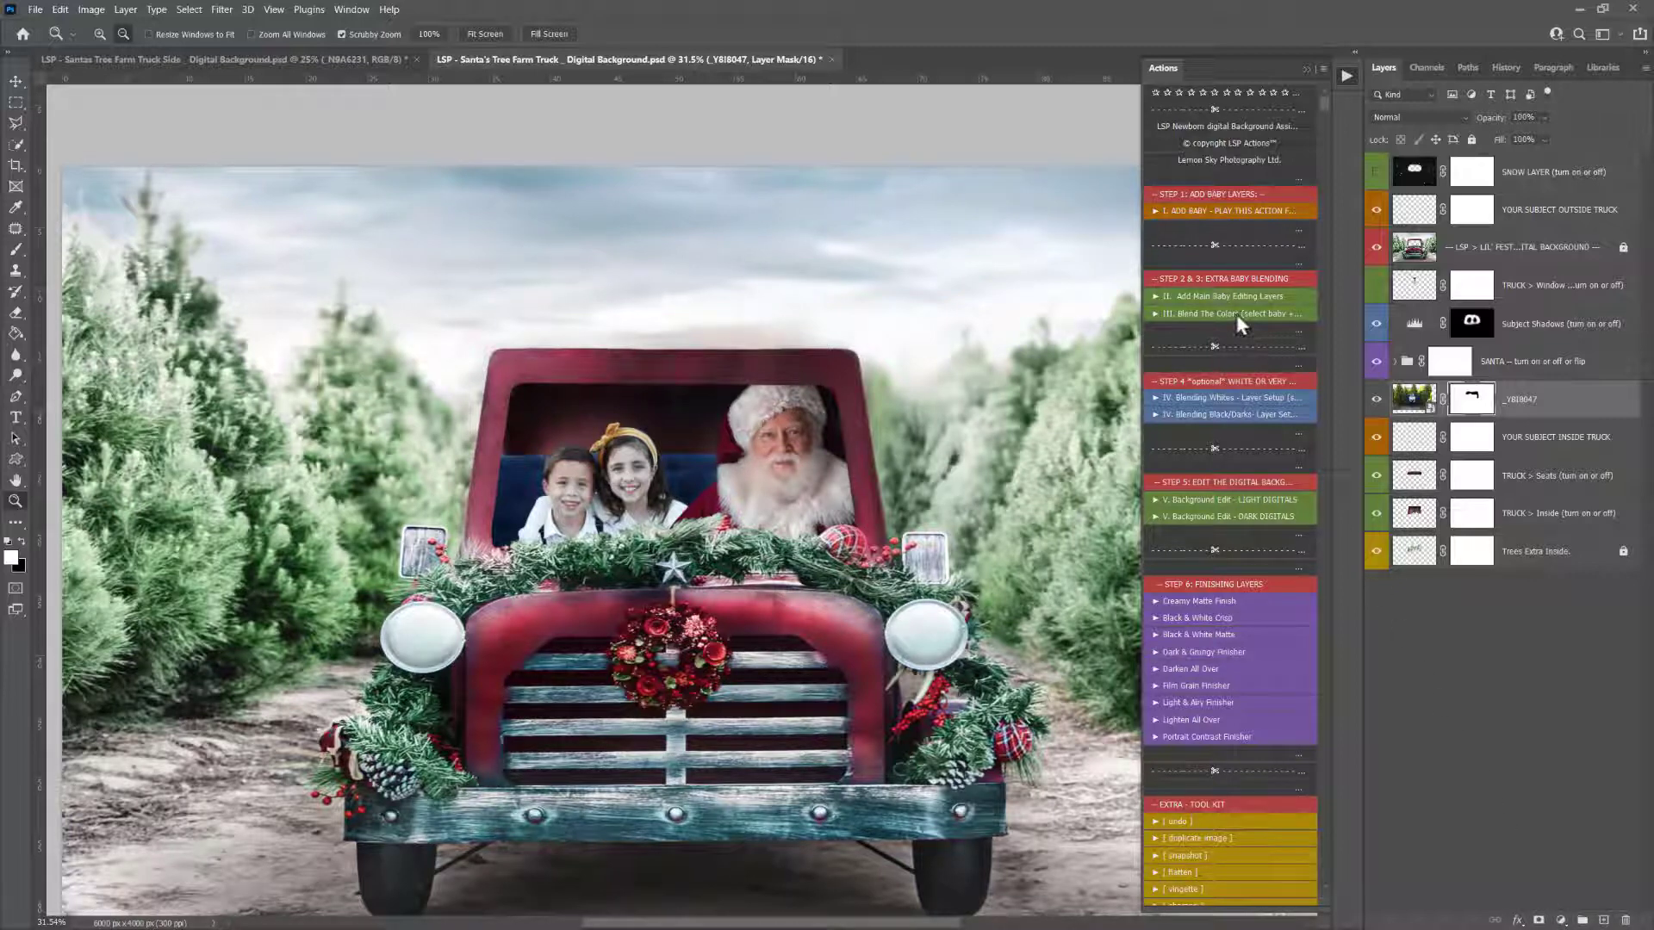
left_click(1306, 69)
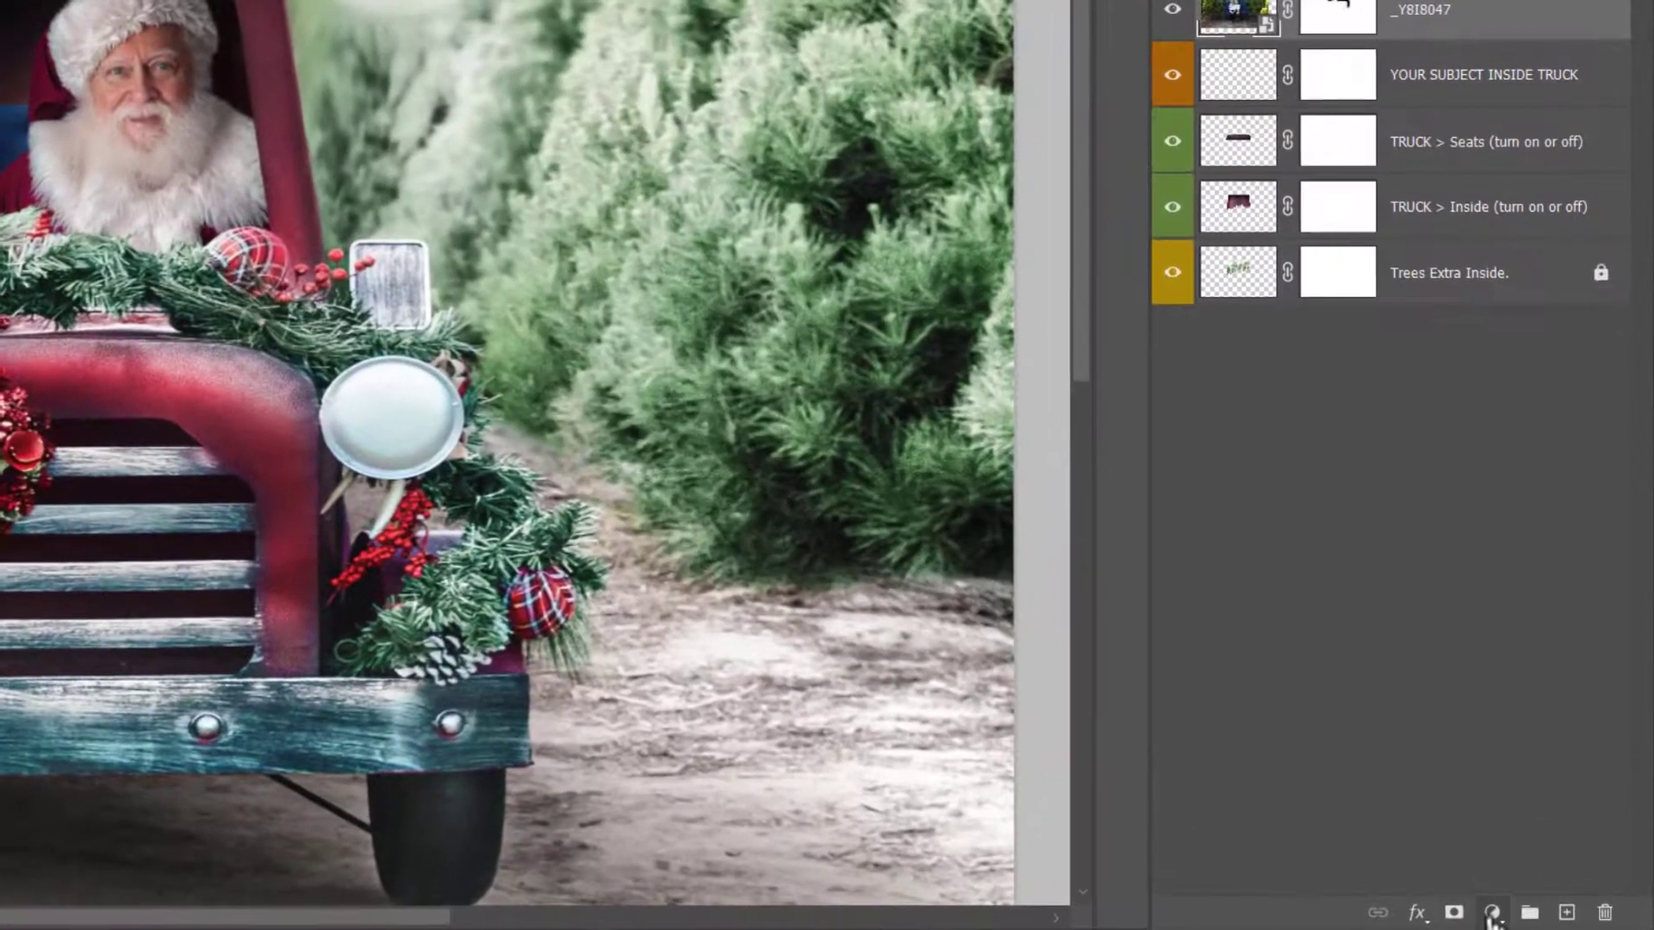
left_click(1492, 913)
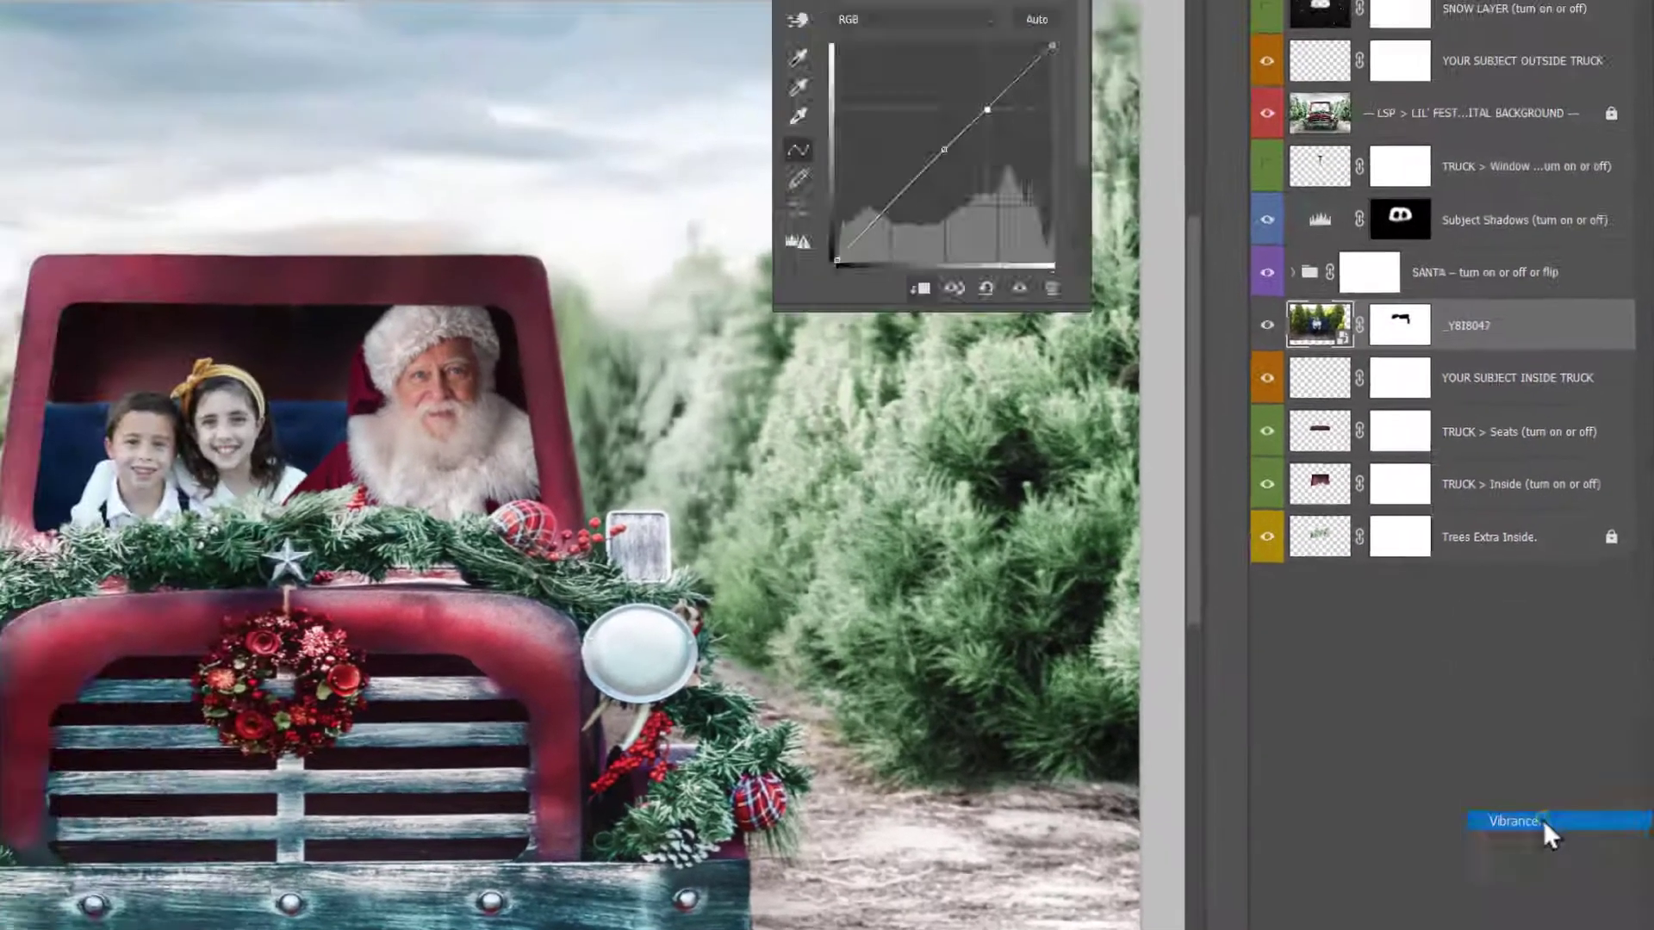
left_click(1516, 644)
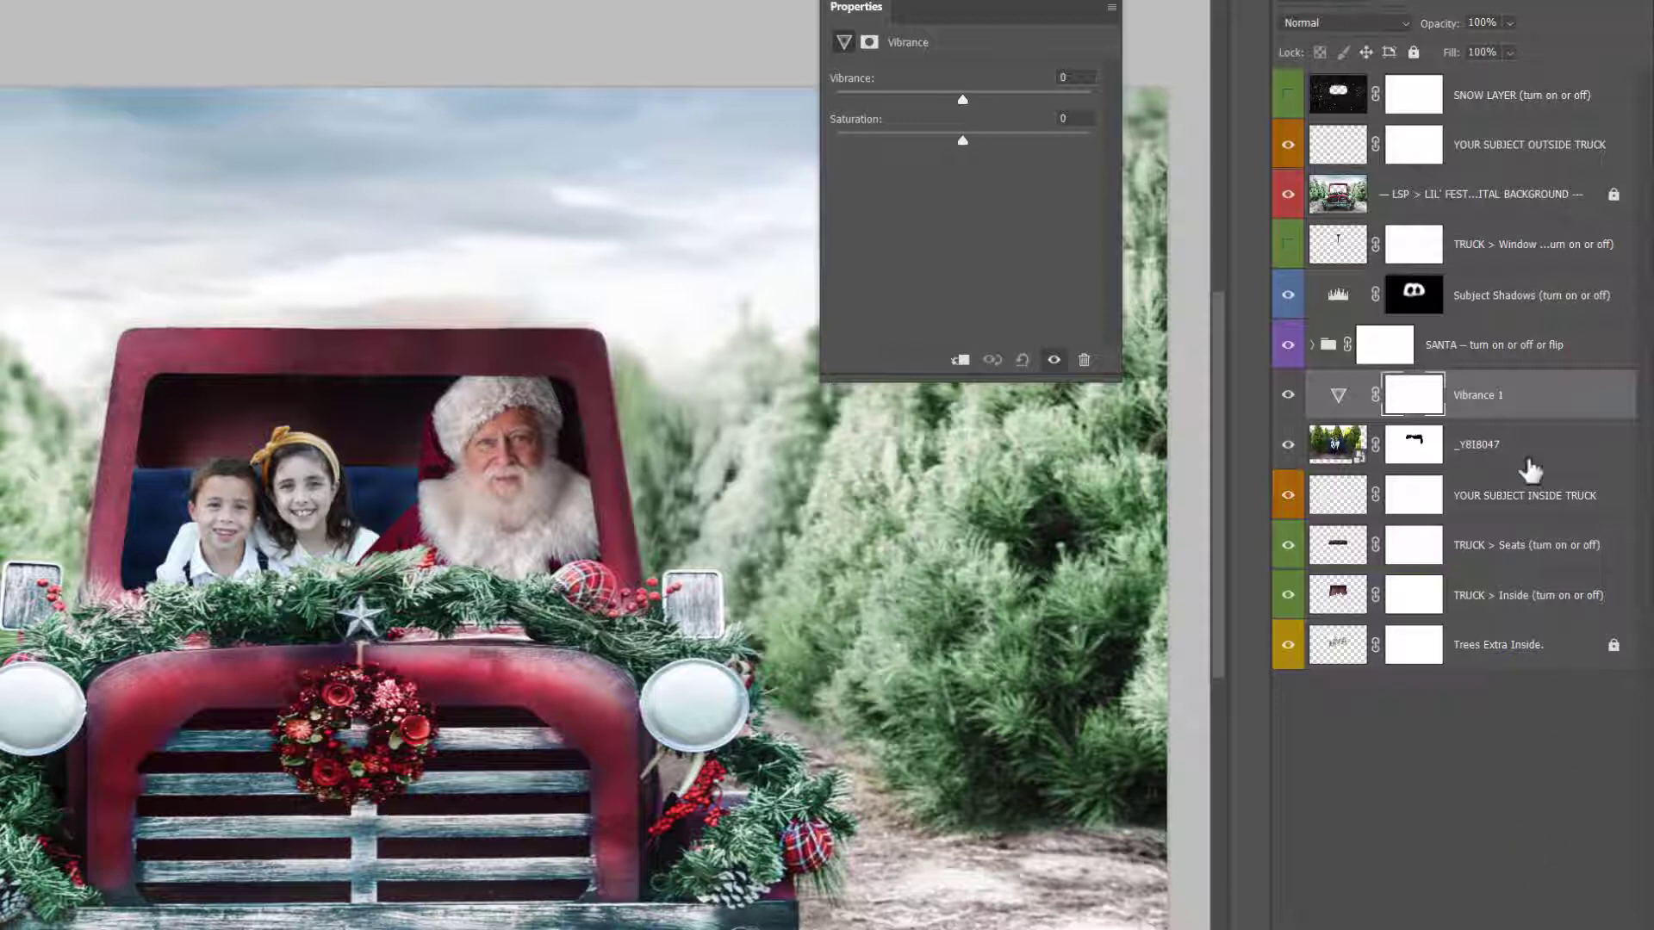
right_click(1527, 403)
left_click(1400, 606)
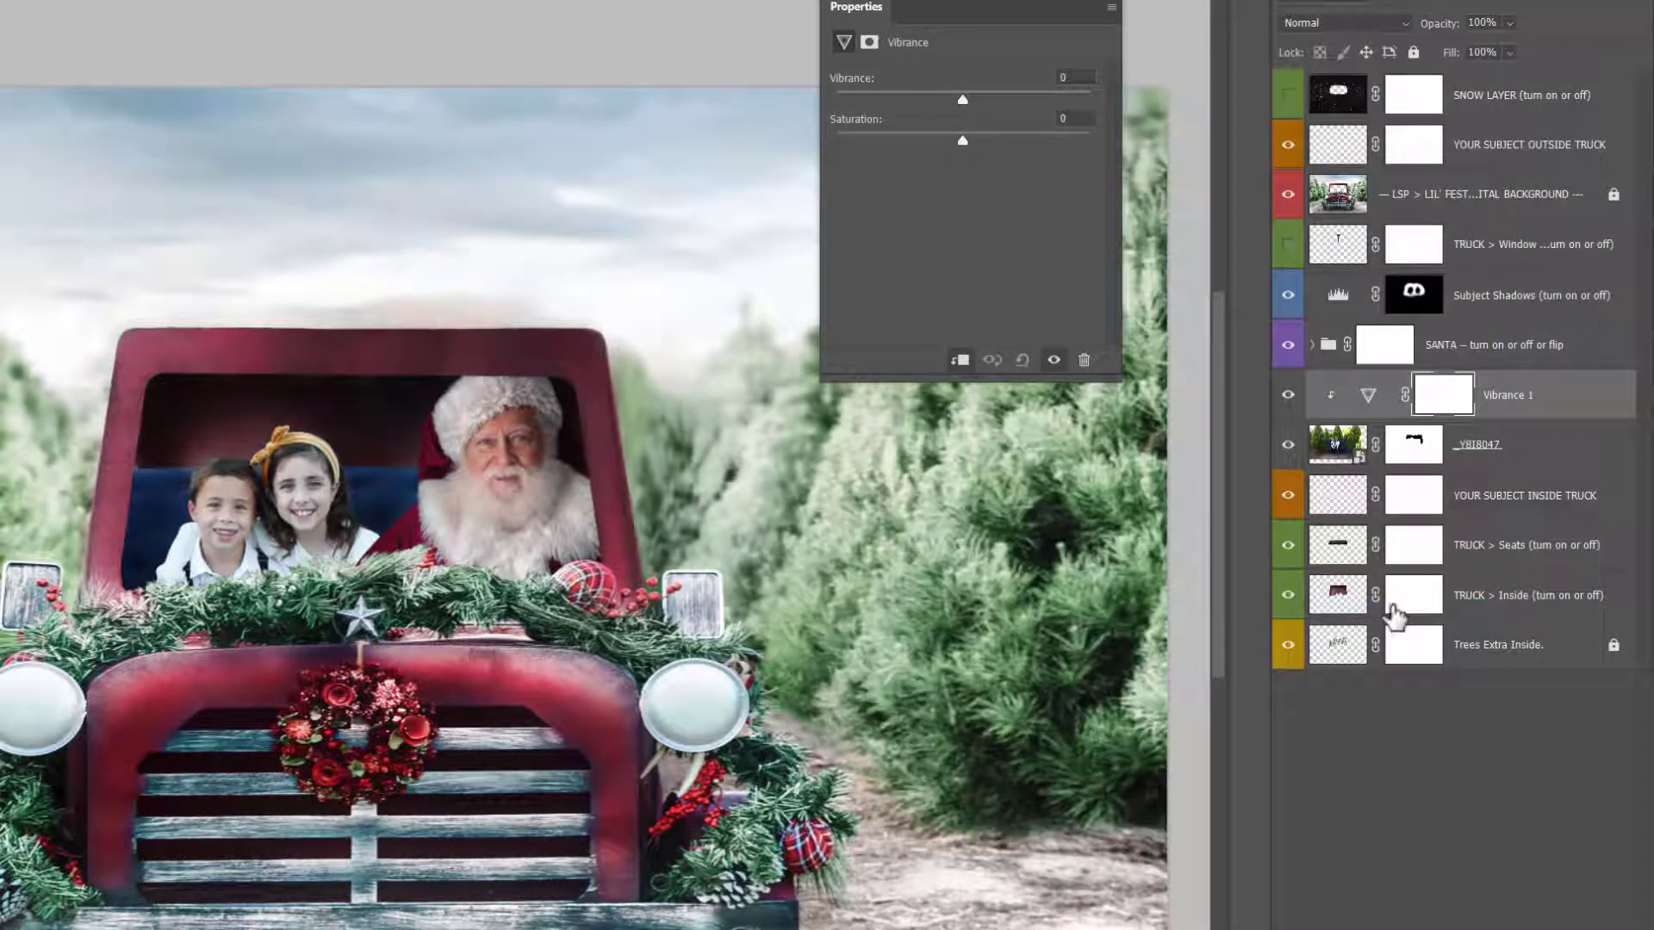
left_click_drag(963, 100, 999, 101)
Add a Color Balance adjustment directly above the children's photo and set its highlights to +19 red and -9 toward yellow
left_click(1499, 448)
left_click(1561, 920)
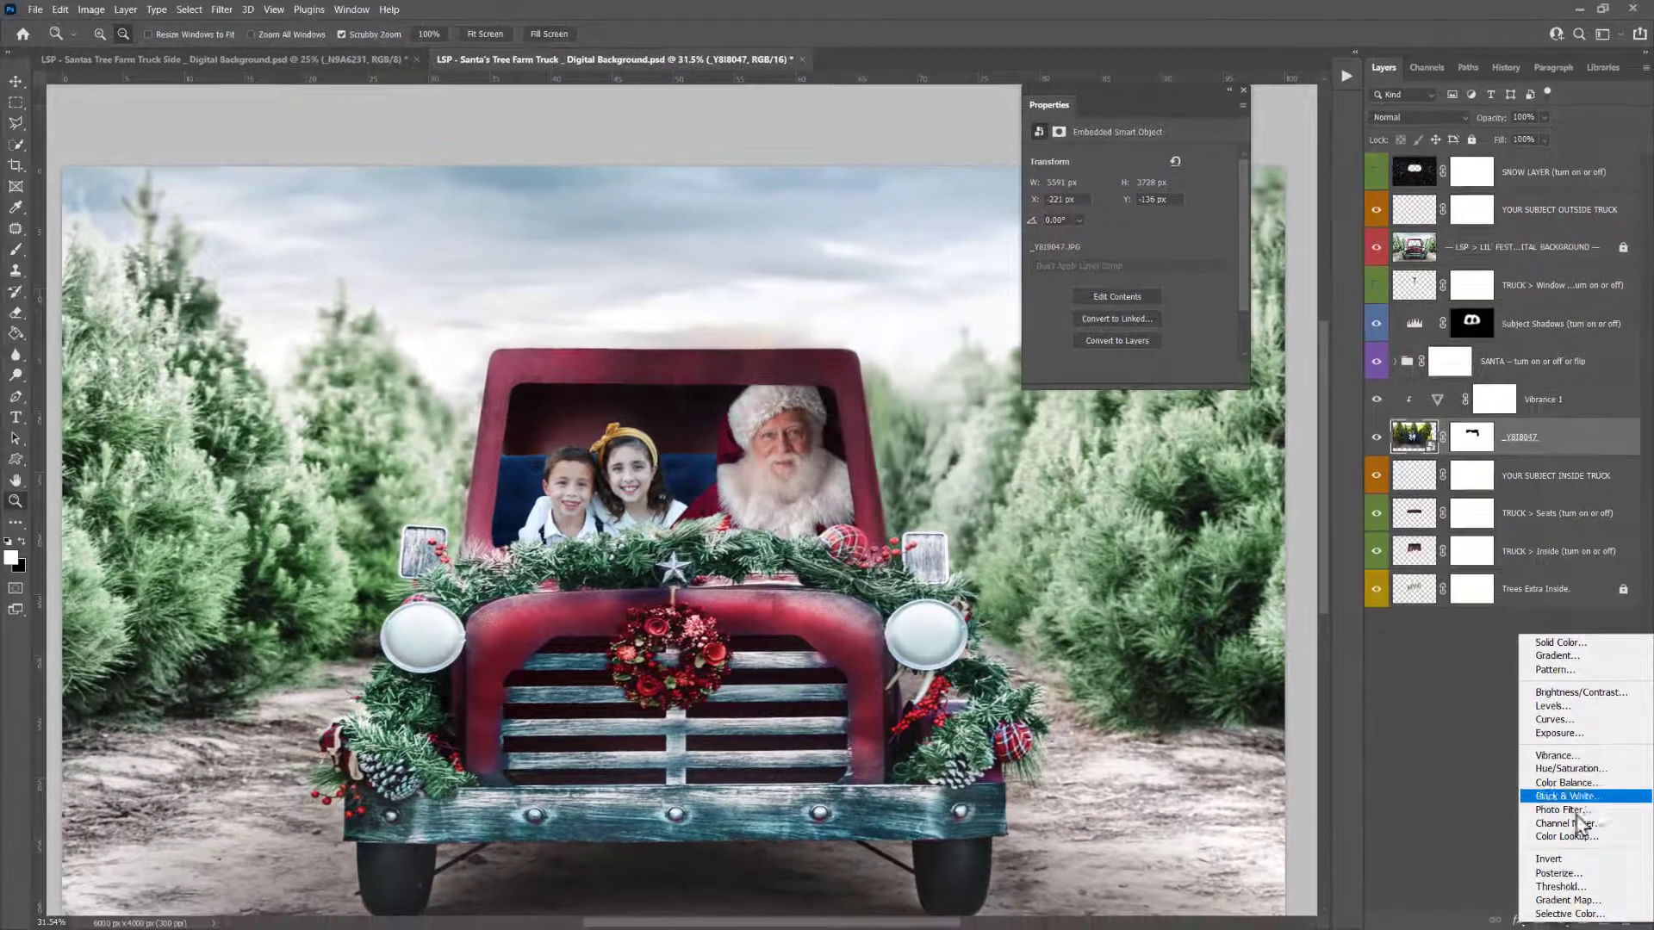
left_click(1583, 784)
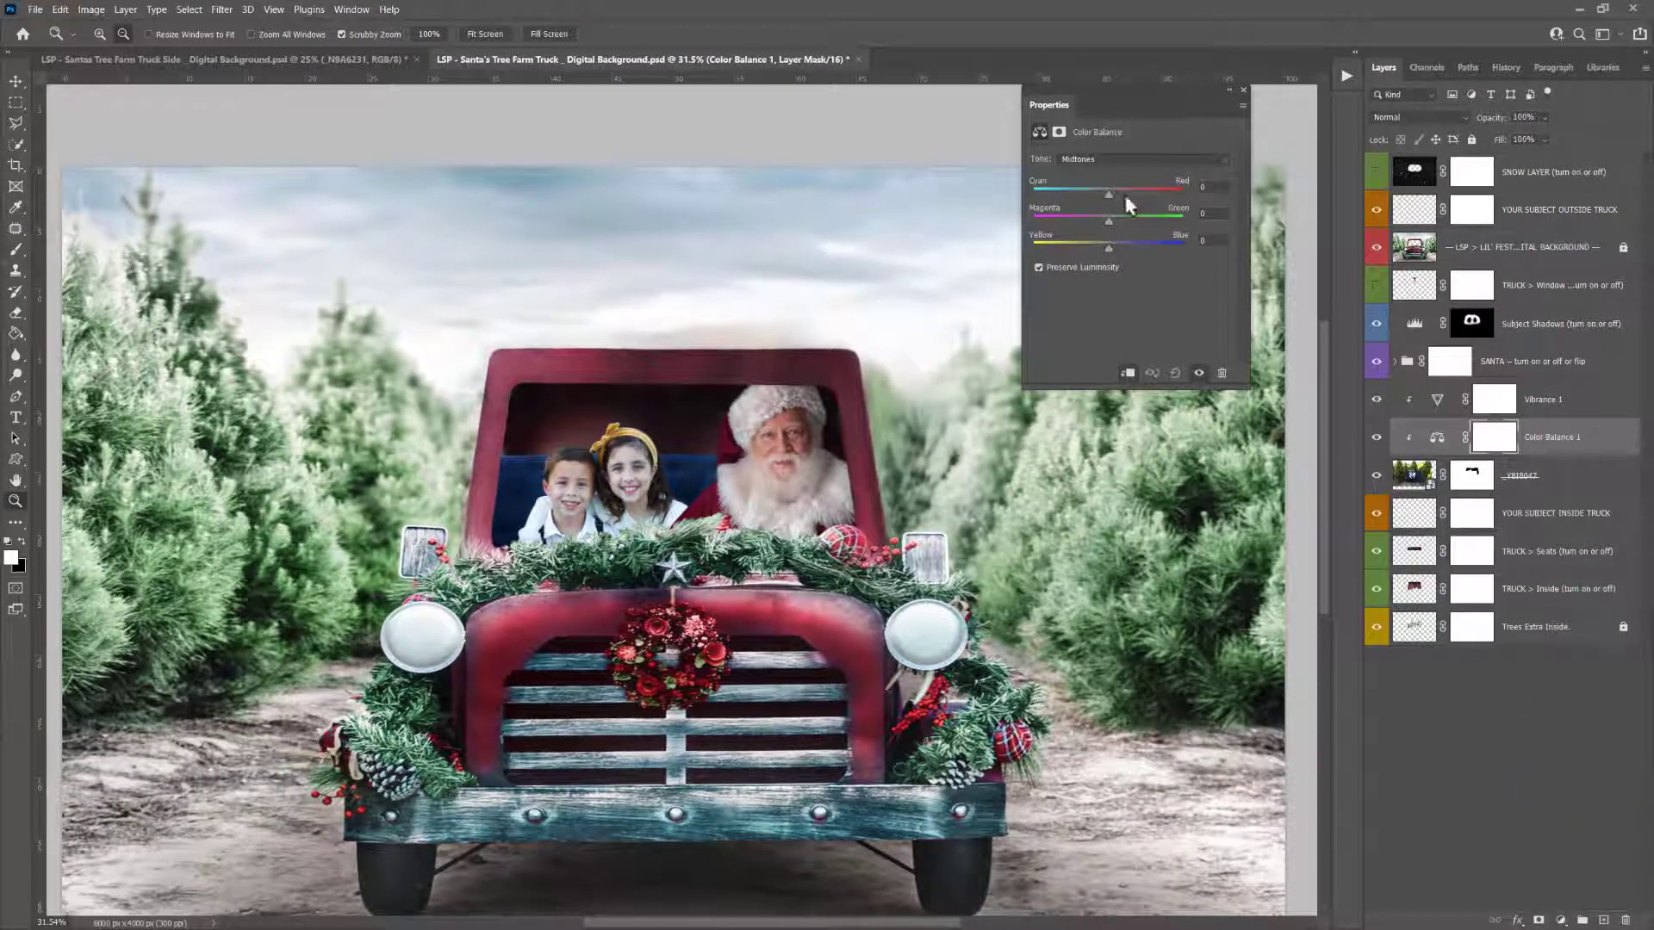
left_click(1102, 162)
left_click(1096, 181)
left_click_drag(1113, 191, 1113, 190)
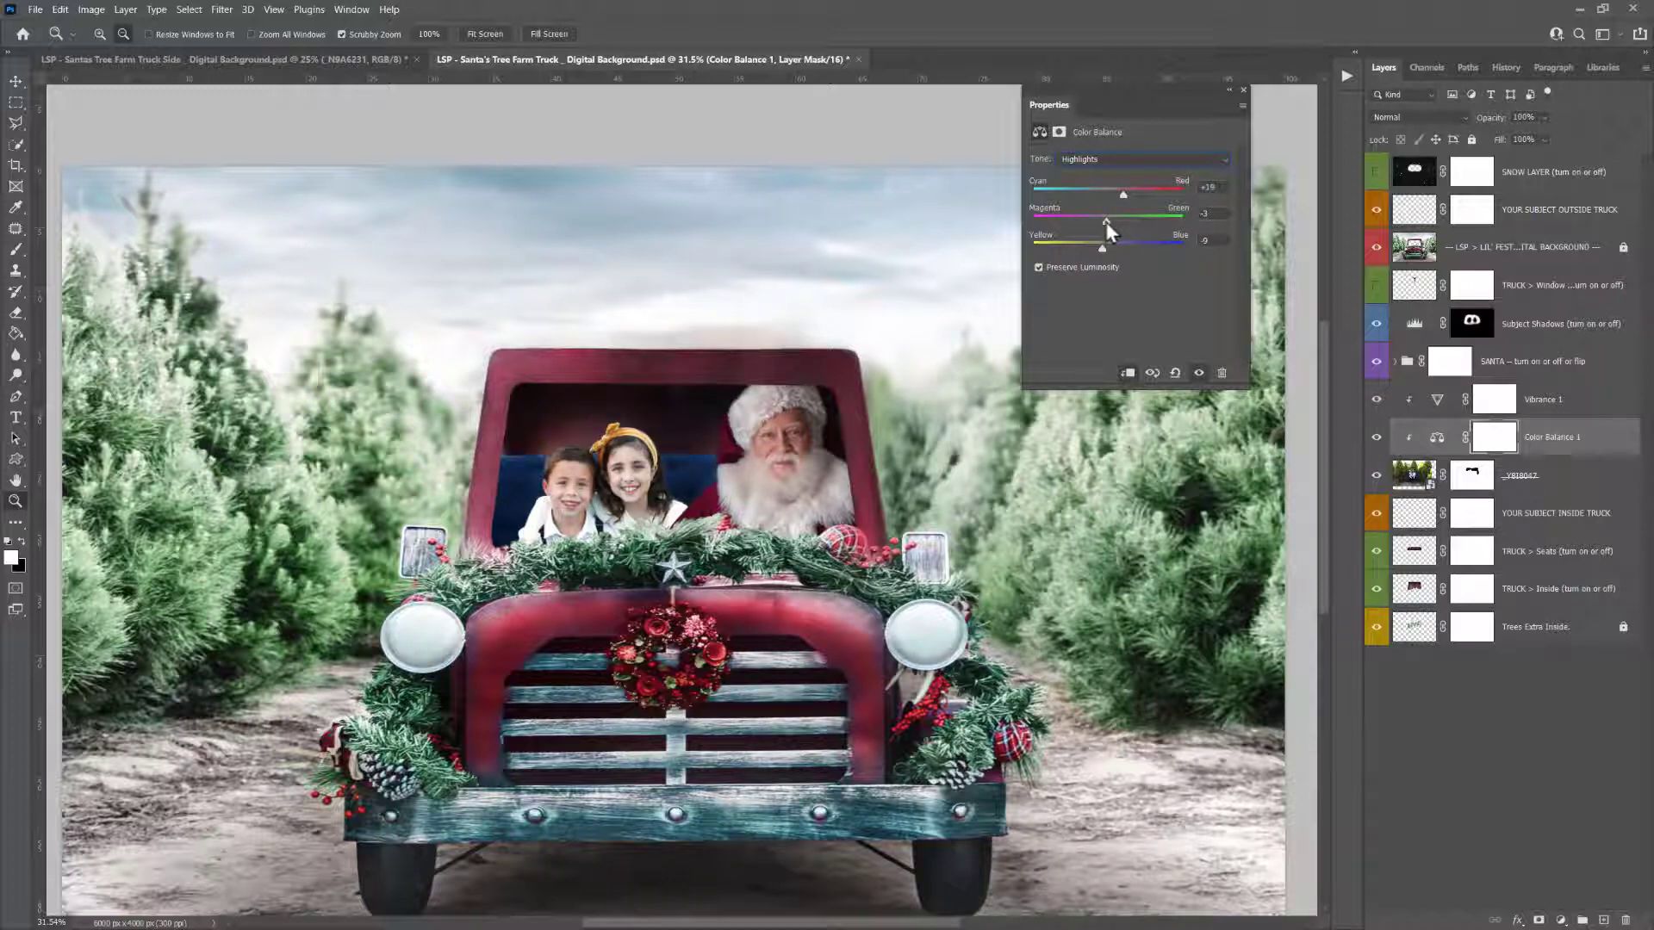
Shift the Color Balance shadows toward red and slightly toward yellow
left_click(1092, 160)
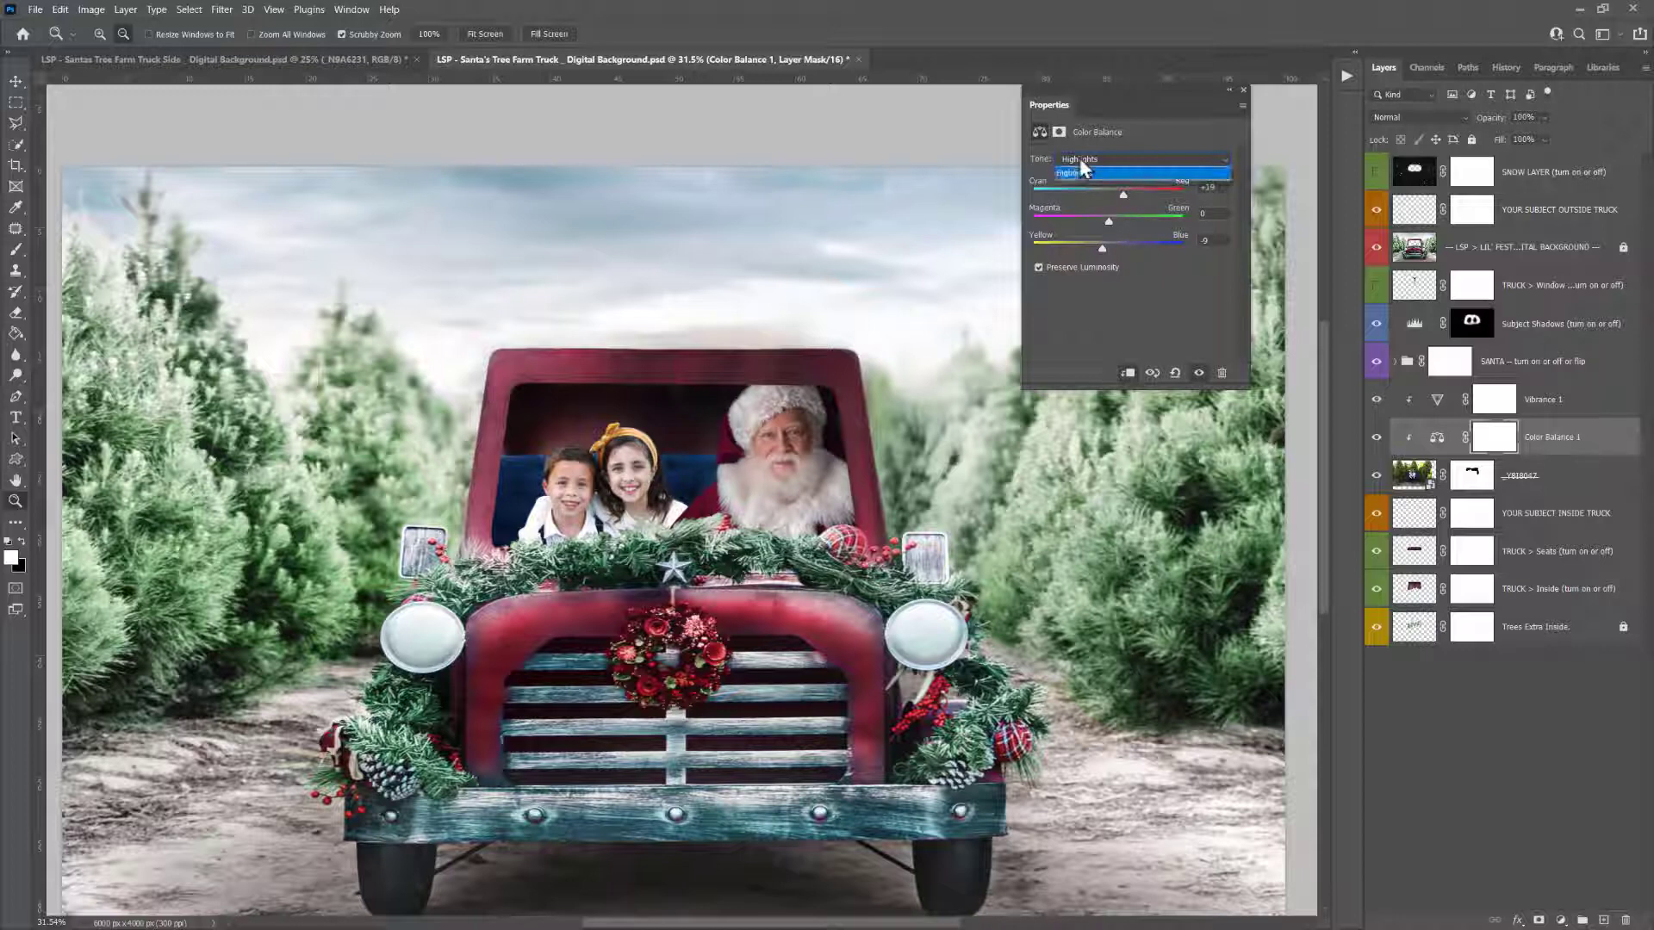
left_click(1089, 175)
left_click_drag(1111, 191, 1128, 193)
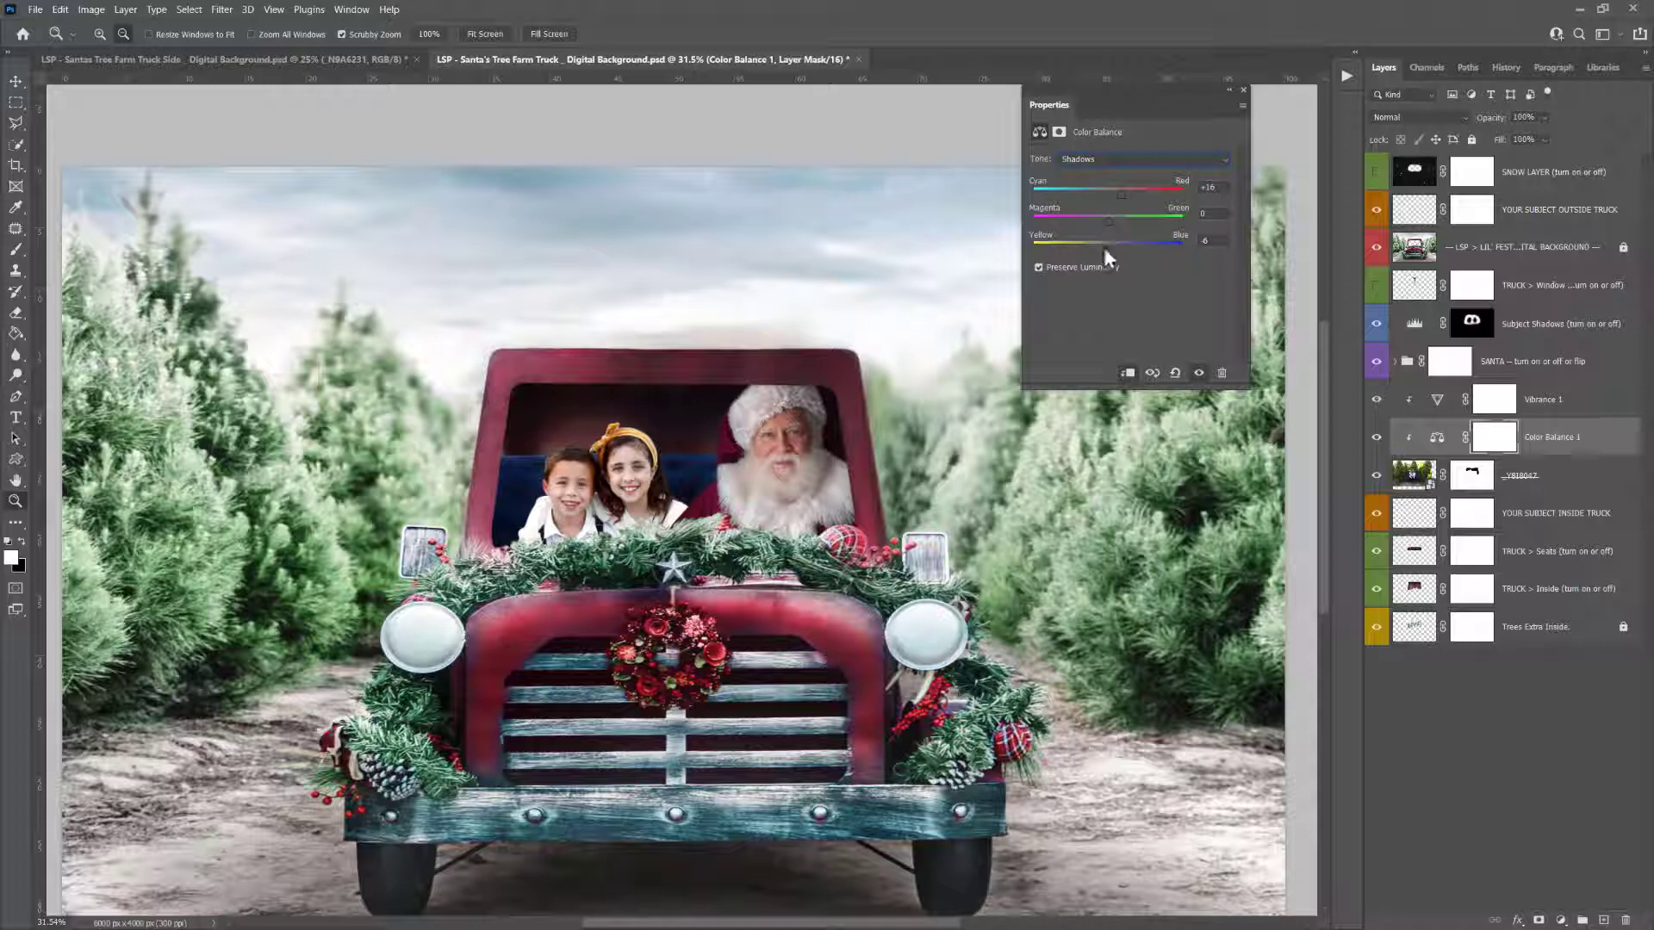
Review the Color Balance highlights, and shift the midtones slightly toward red with a small yellow–blue adjustment
left_click(1102, 159)
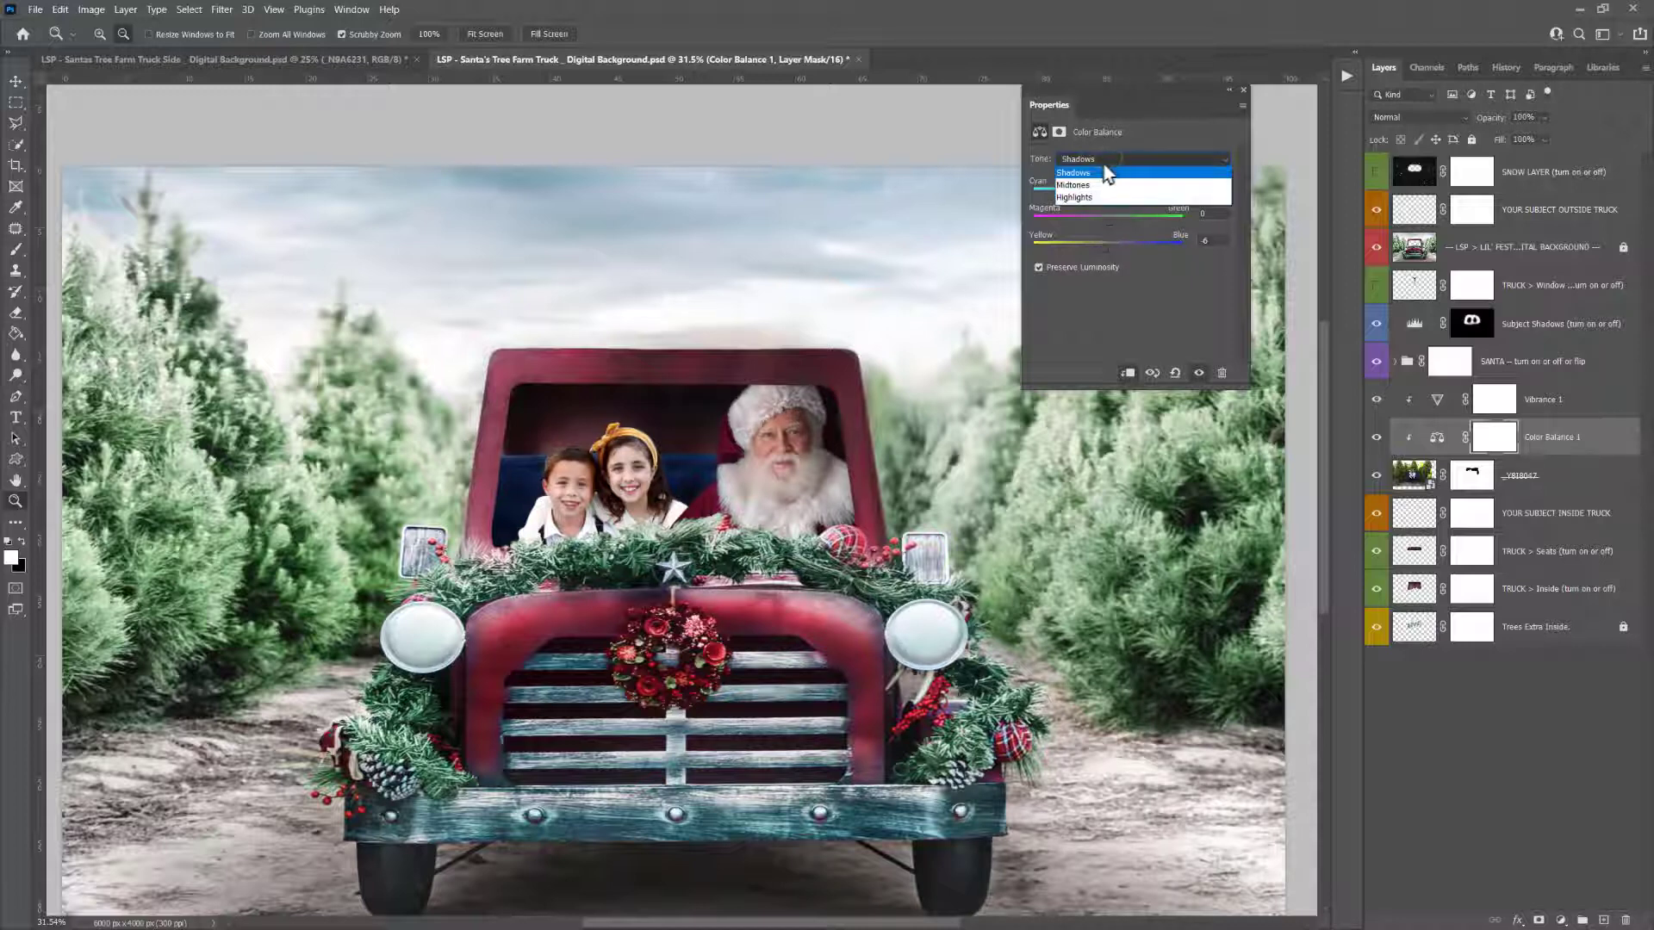
left_click(1102, 197)
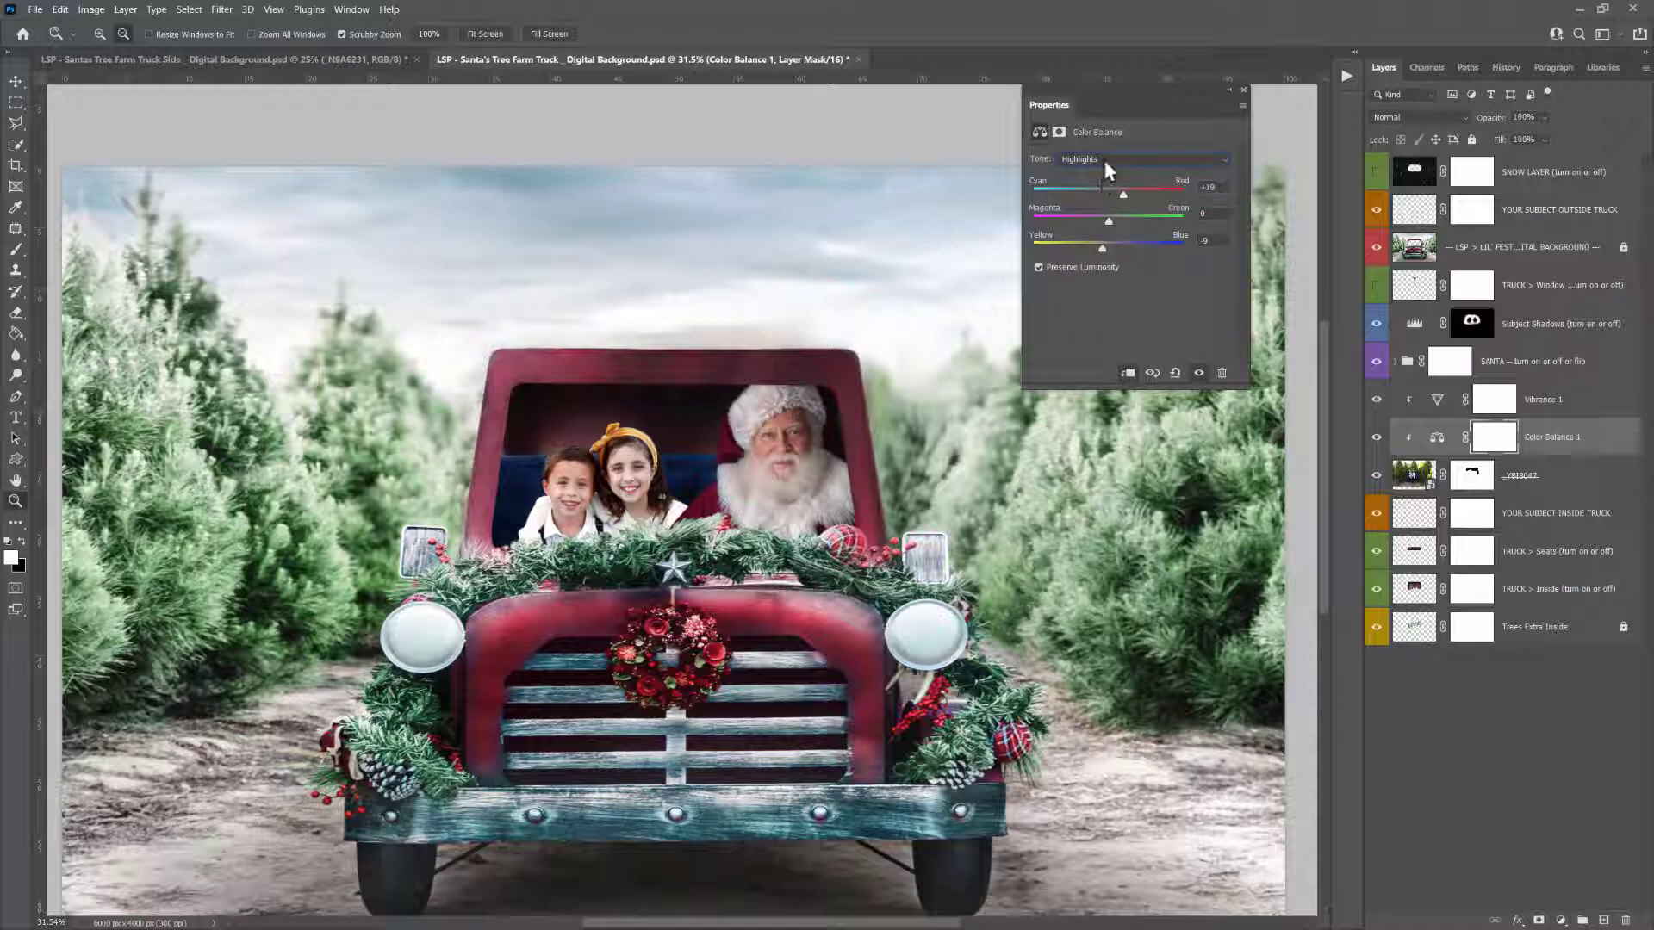
left_click(1102, 159)
left_click(1108, 195)
mouse_move(1108, 198)
left_mouse_down()
mouse_move(1093, 193)
mouse_move(1120, 191)
left_mouse_up()
left_click_drag(1102, 245, 1115, 250)
Lower the Color Balance adjustment's layer opacity to 91% and collapse its properties
left_click(1543, 117)
left_click_drag(1485, 150, 1503, 154)
left_click(1229, 89)
left_click(997, 284, "alt")
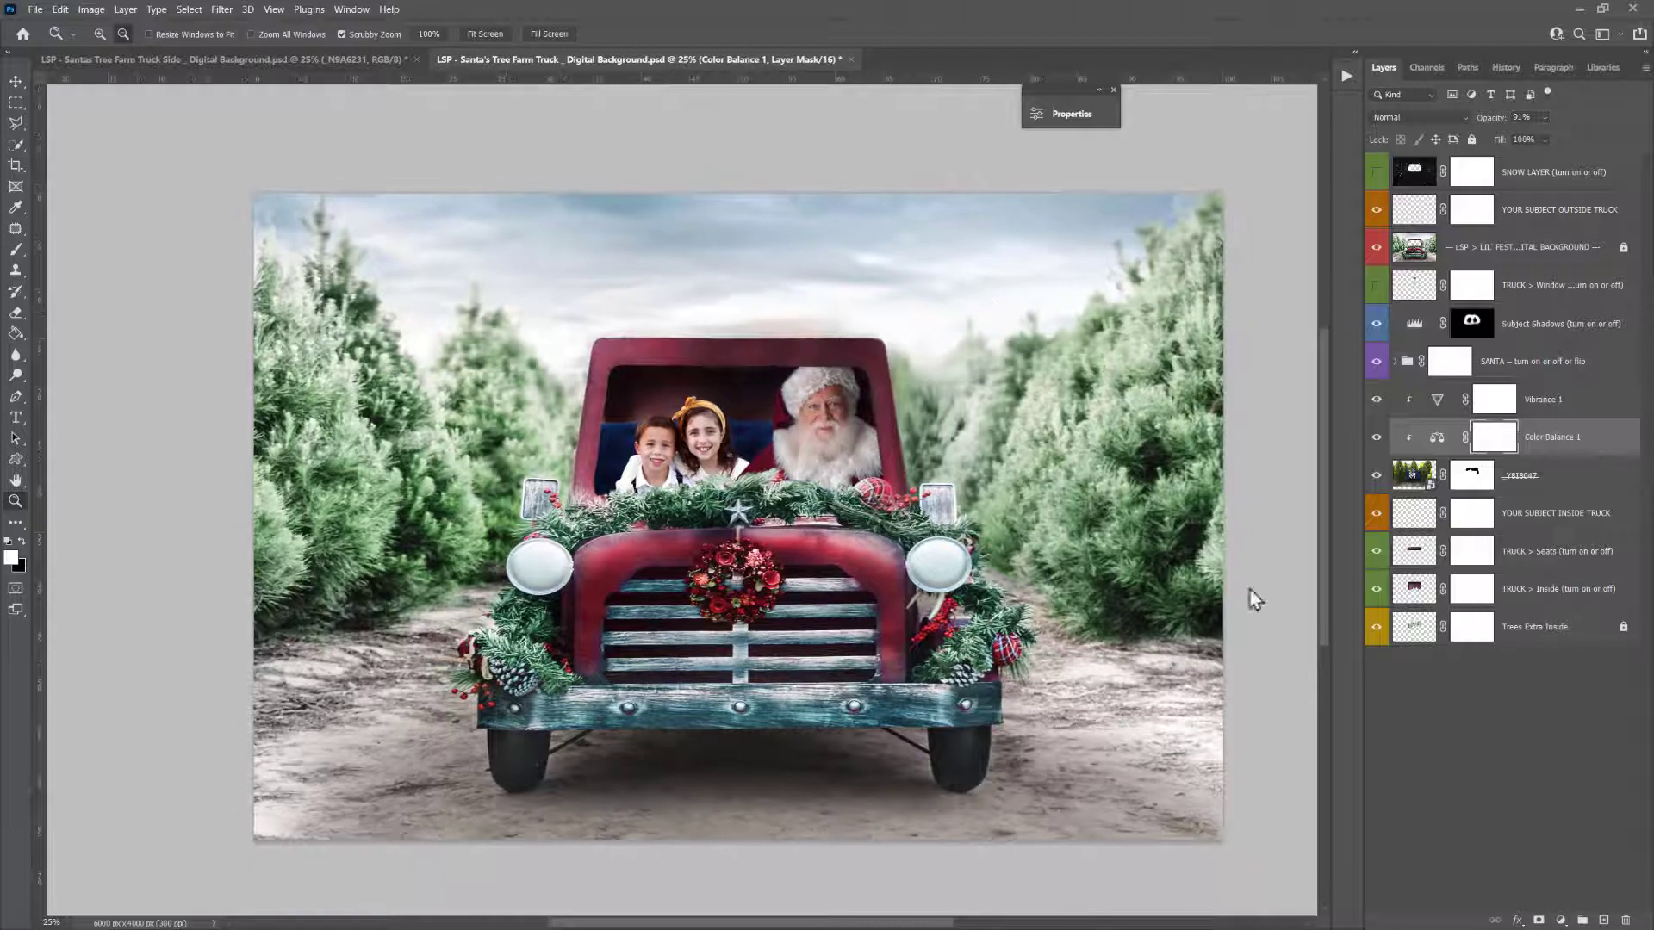
Add a Levels adjustment clipped to the children's photo with output black 17 and midtones 0.90, and compare with the photo hidden
left_click(1560, 920)
left_click(1575, 713)
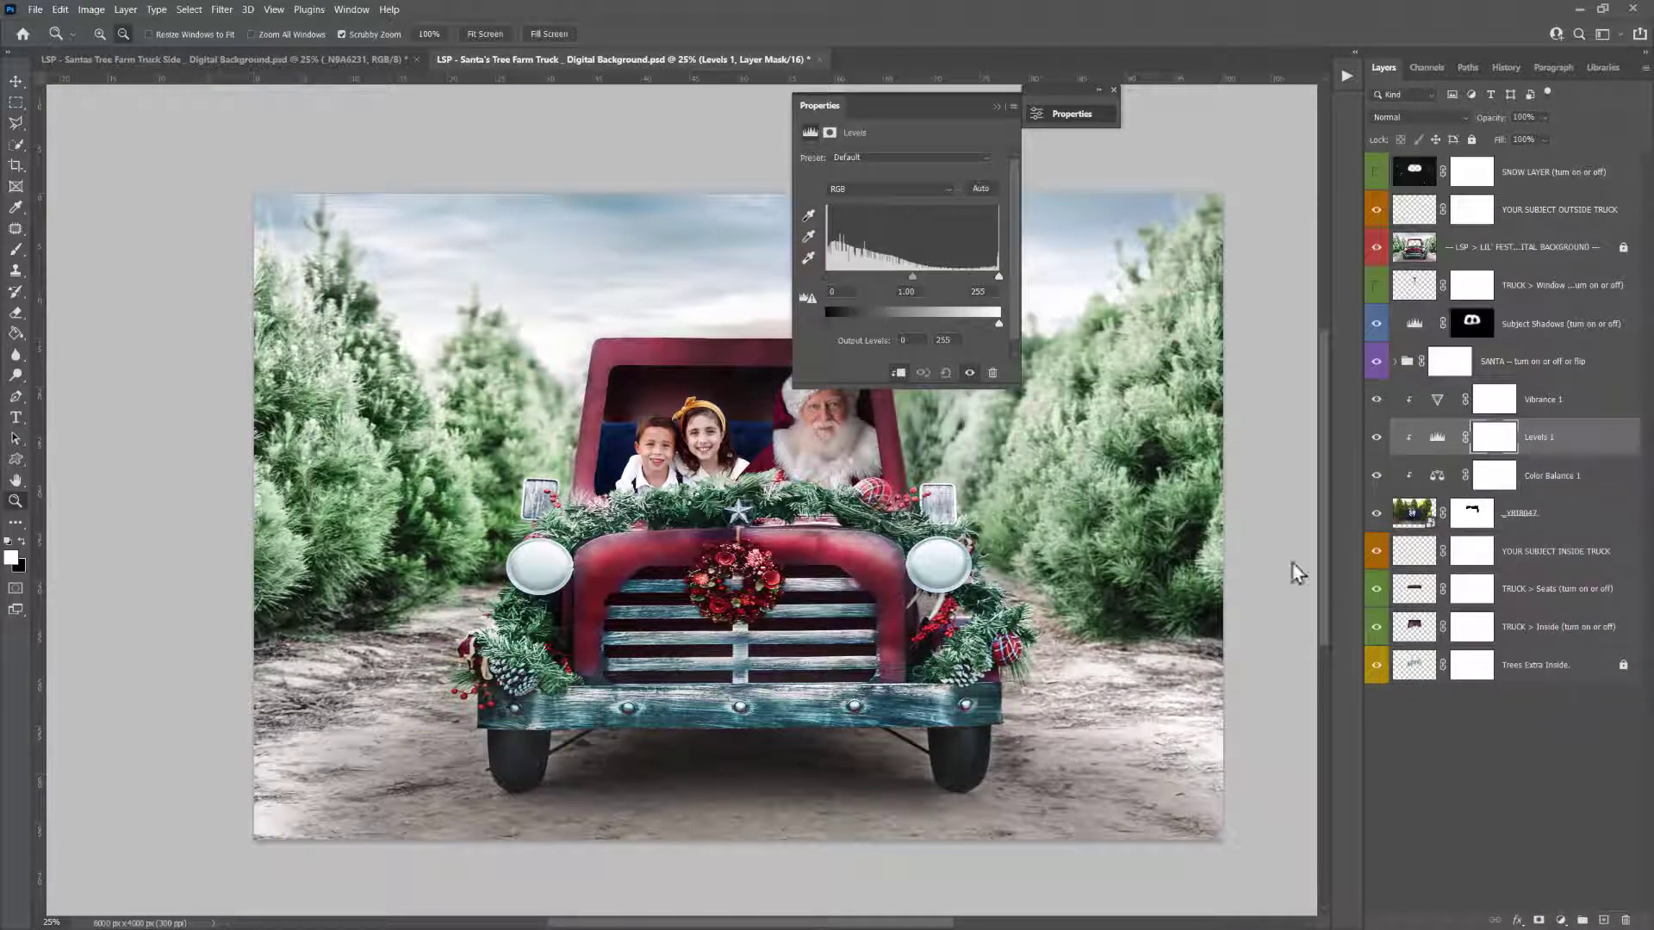
left_click_drag(835, 324, 836, 324)
left_click_drag(912, 276, 916, 277)
left_click_drag(809, 105, 1026, 132)
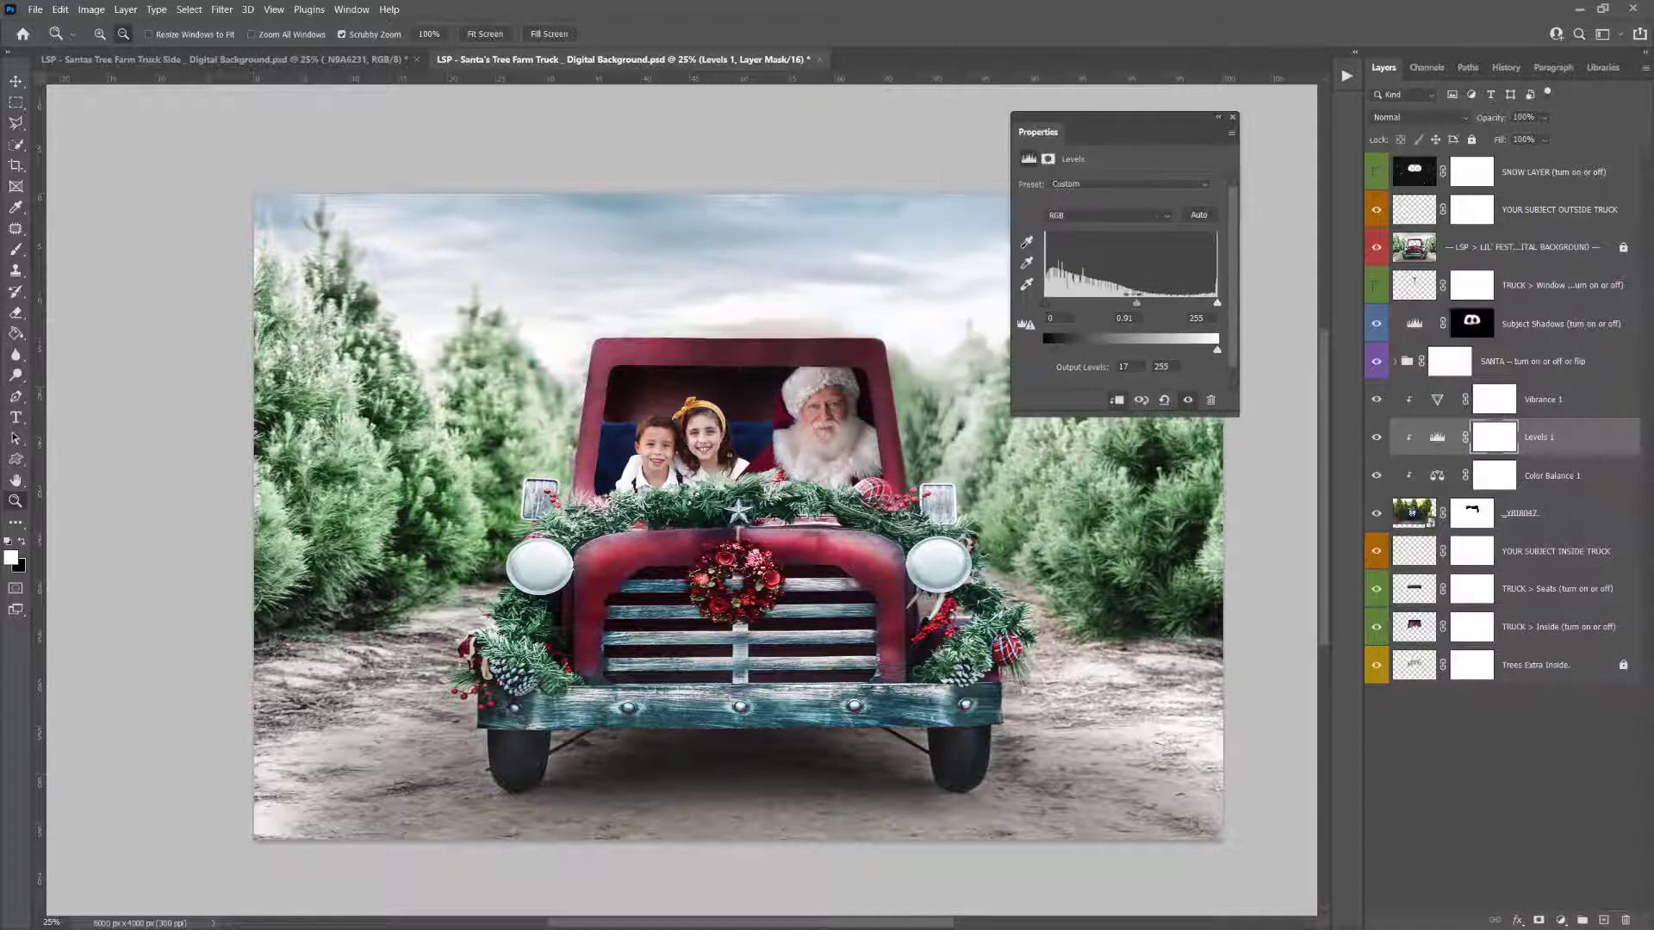
left_click_drag(1133, 312, 1137, 312)
left_click(1376, 514)
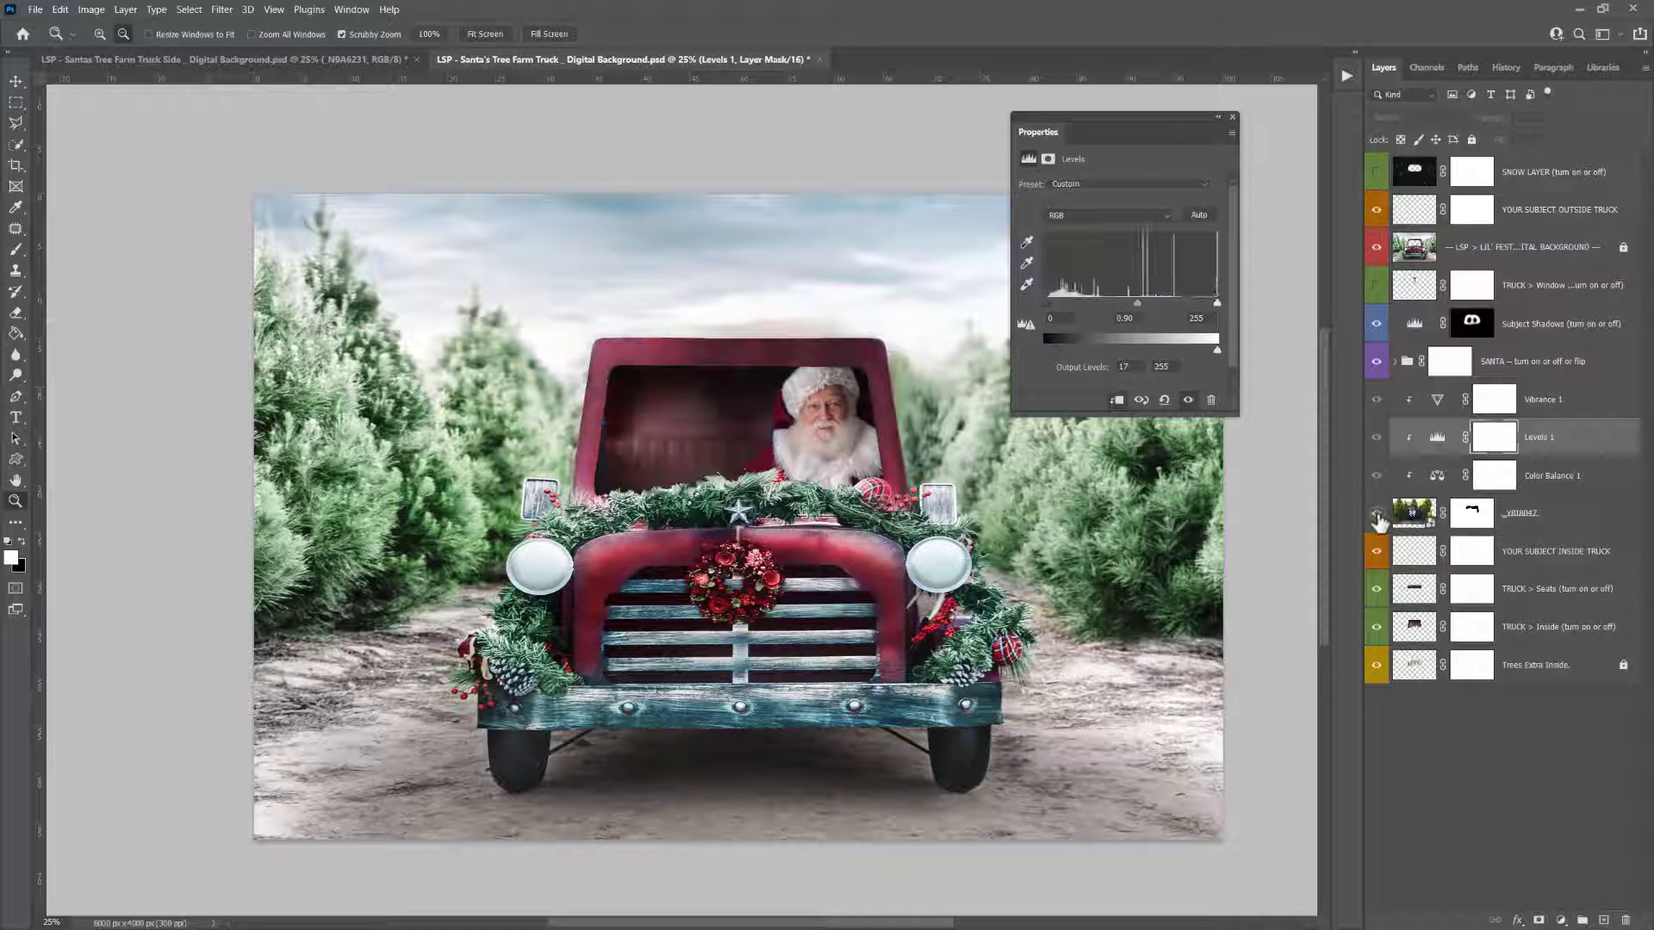
left_click(1377, 513)
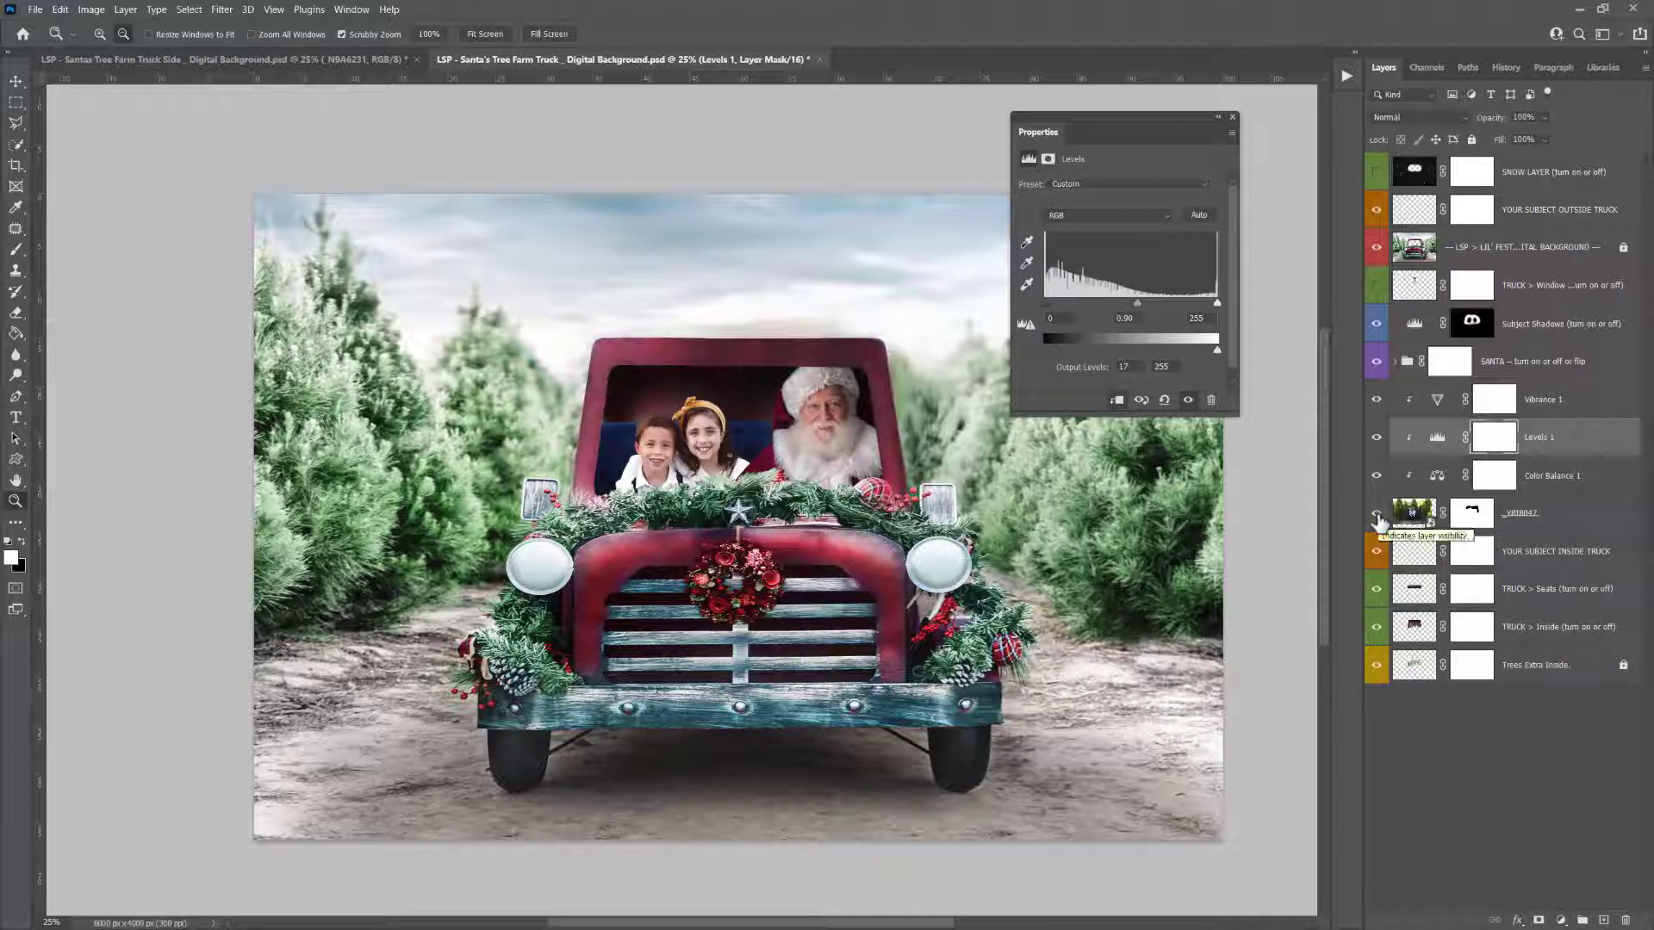
Add a Selective Color adjustment directly above the children's photo and raise black in the whites to about +80%
left_click(1547, 518)
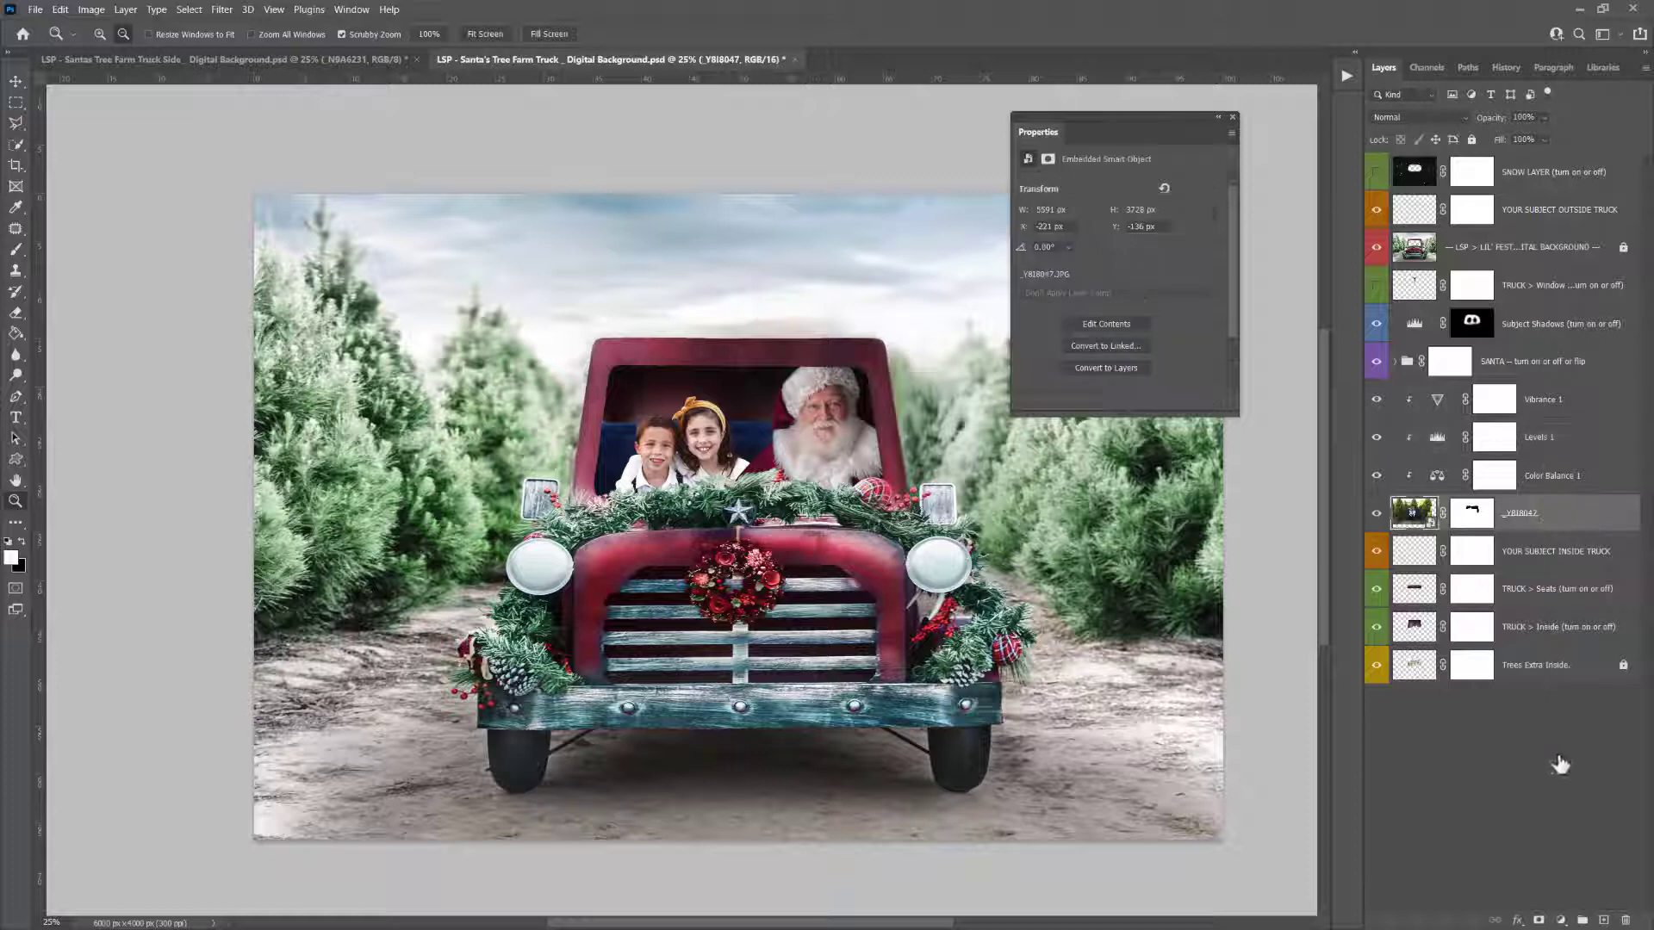
left_click(1560, 920)
left_click(1529, 860)
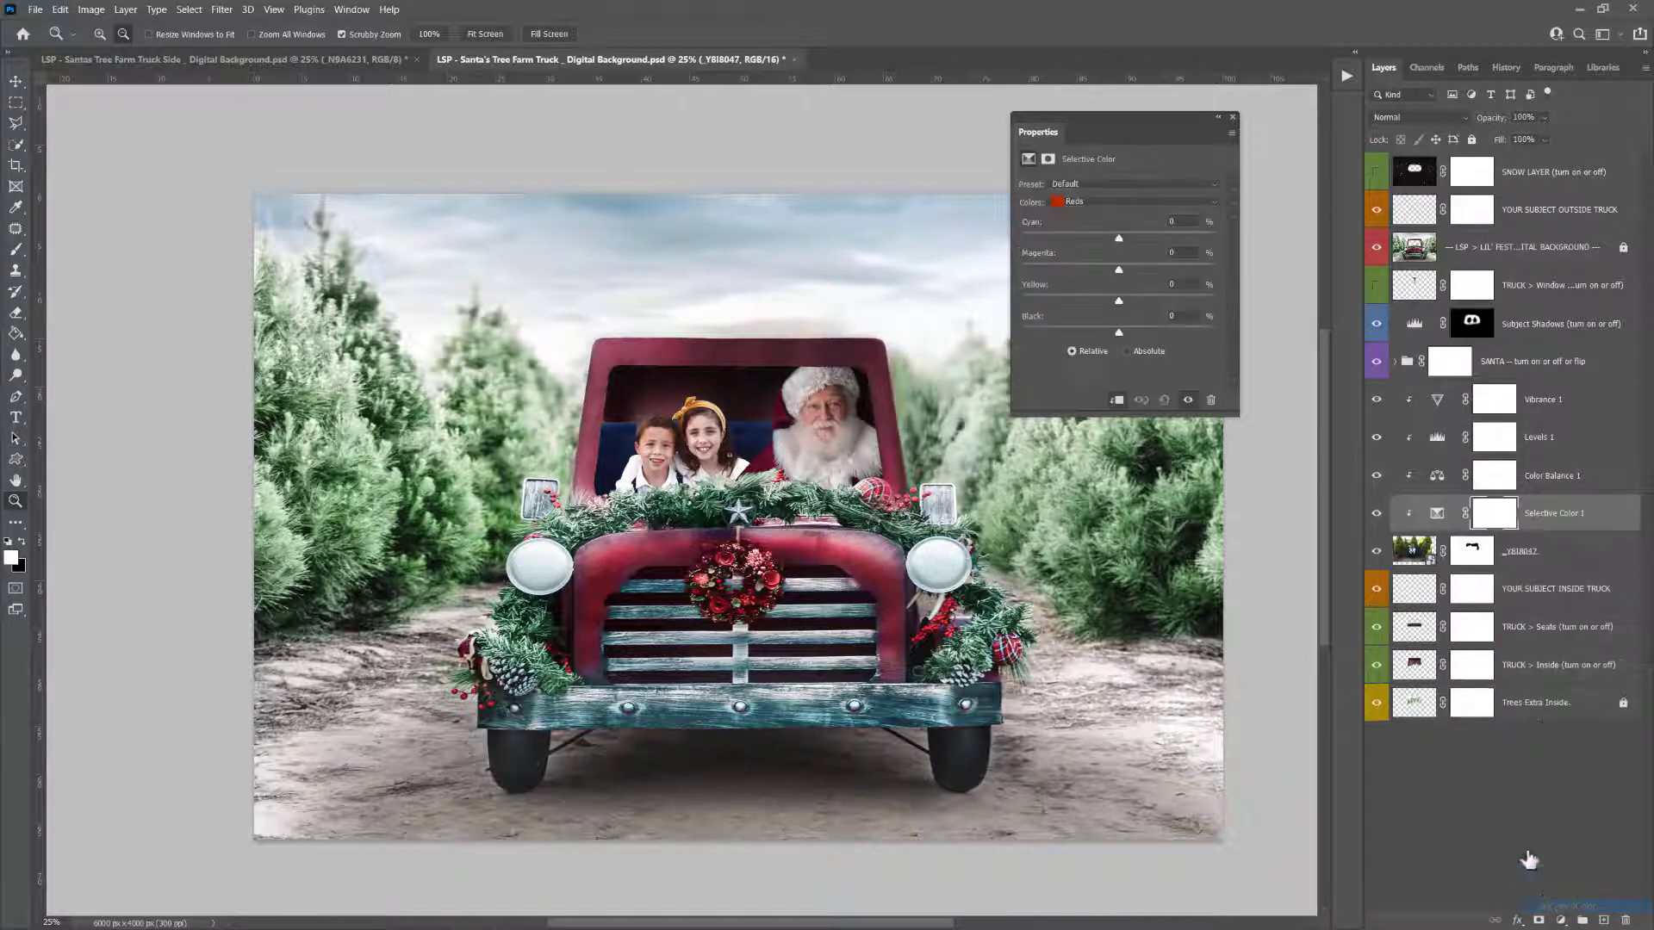
left_click(1082, 207)
left_click(1084, 293)
left_click_drag(1125, 333, 1192, 329)
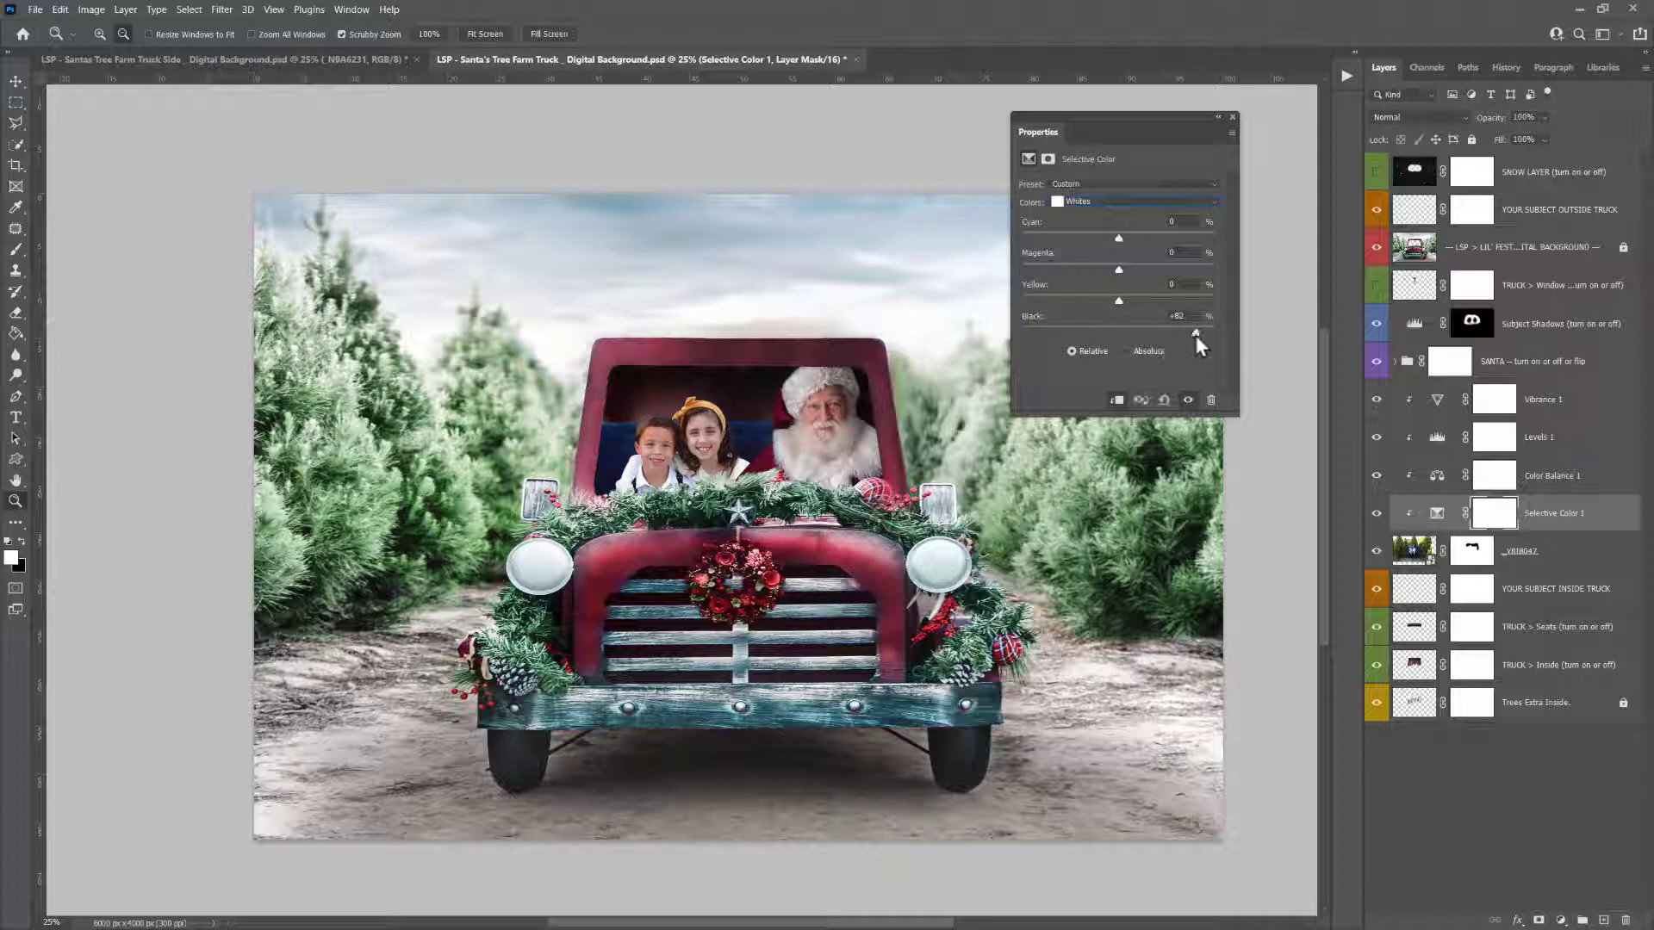
Invert the Selective Color mask, paint it white over the children's white shirts, and lower the adjustment's opacity to 32%
key("ctrl+i")
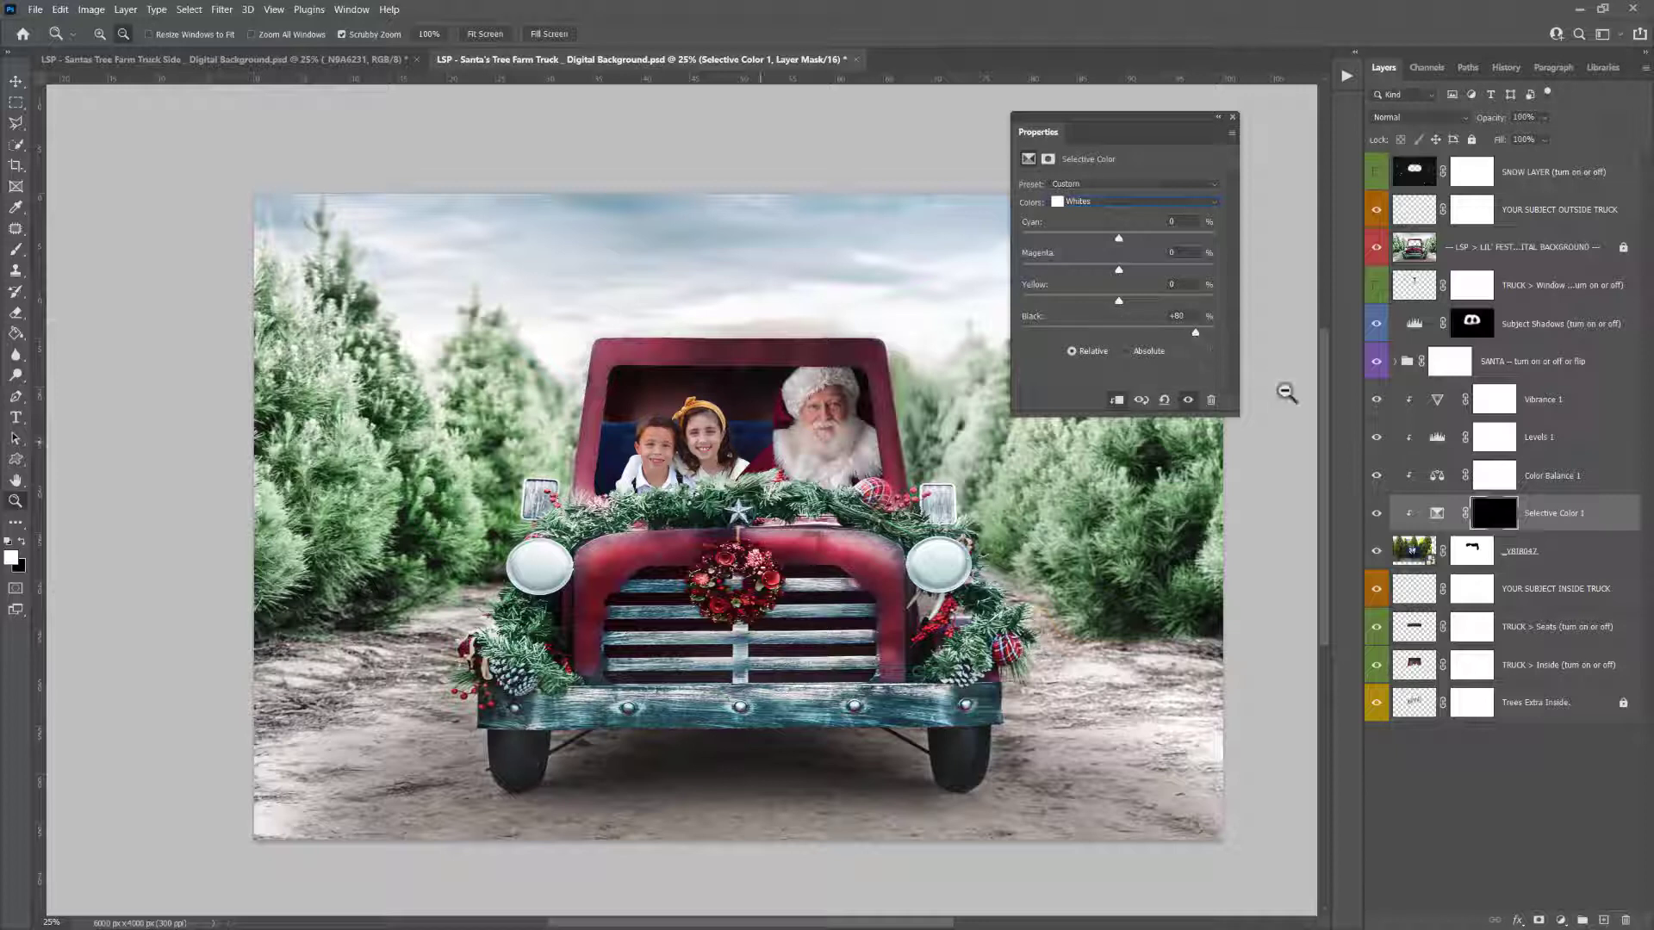
left_click(1464, 517)
key("b")
right_click(705, 458)
left_click(744, 452)
mouse_move(751, 462)
left_mouse_down()
mouse_move(676, 497)
mouse_move(619, 472)
mouse_move(667, 490)
mouse_move(756, 465)
left_mouse_up()
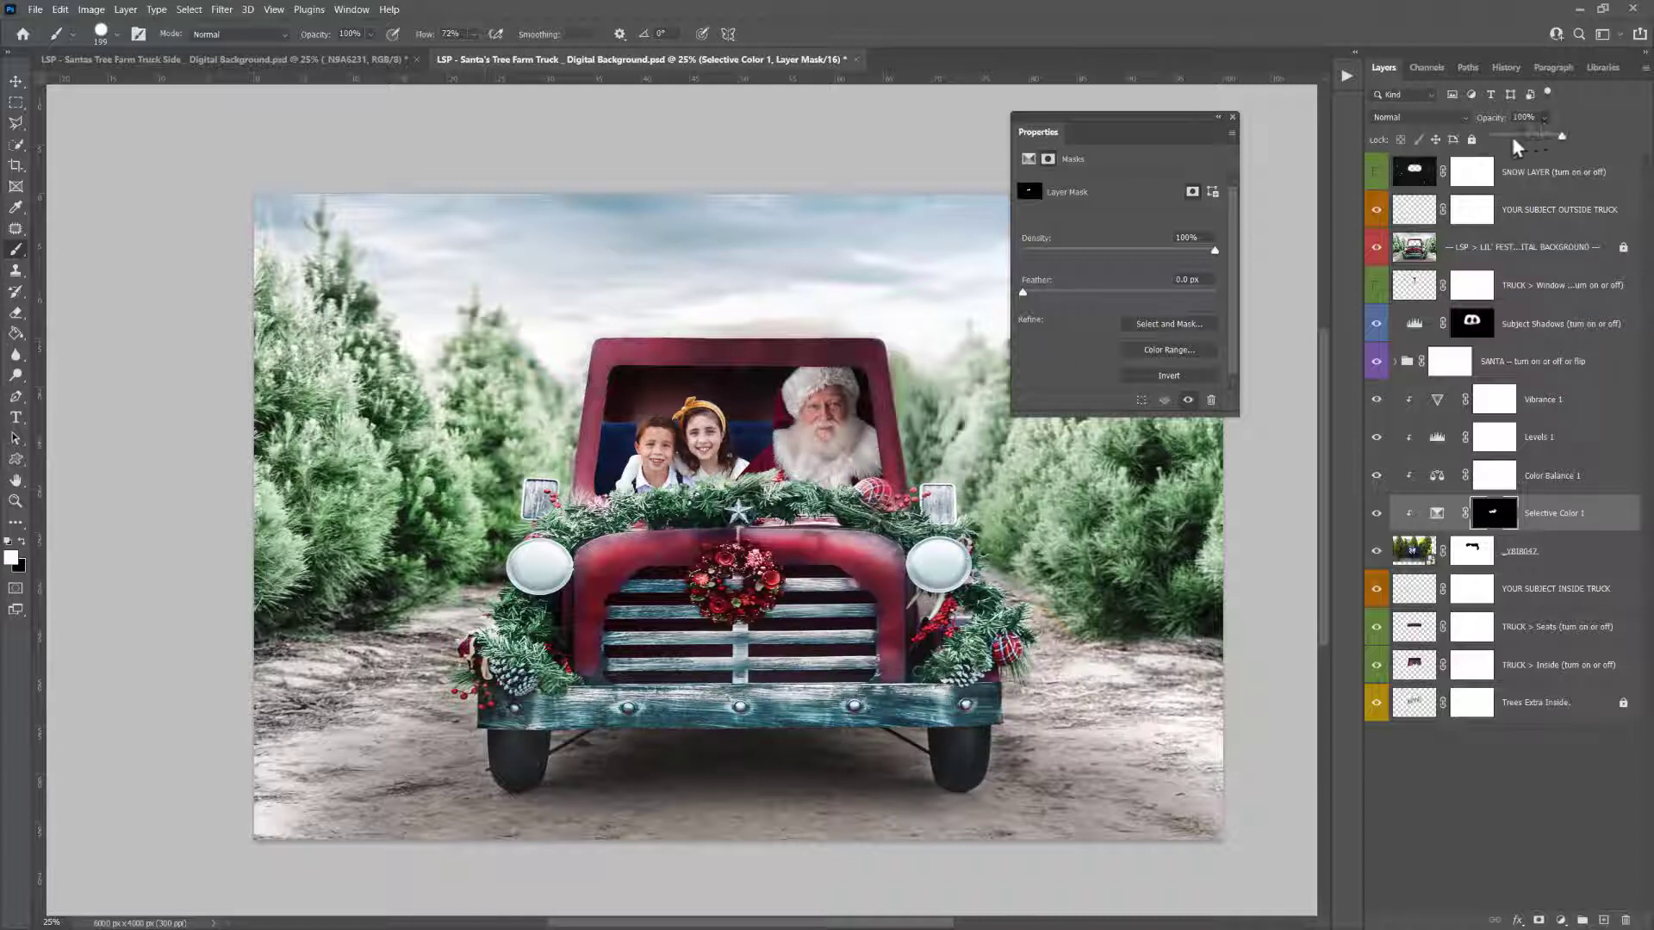
left_click_drag(1503, 136, 1528, 136)
Hide the Santa group, then move the children's photo to the middle of the windshield and scale it to 118.84%
left_click(1377, 361)
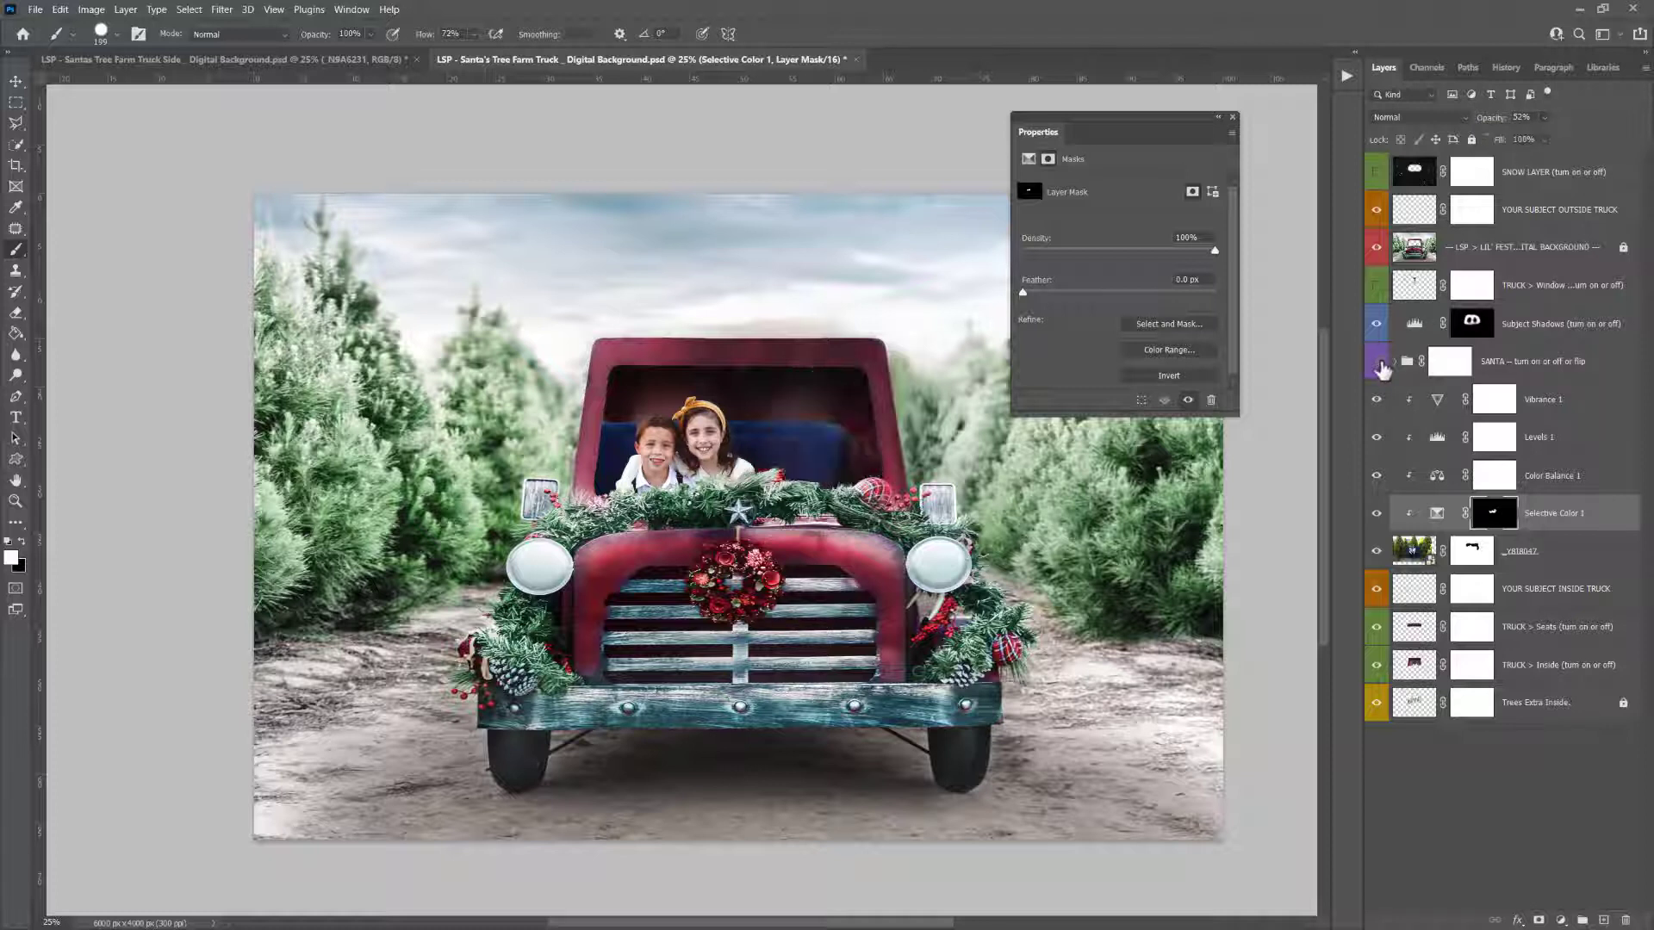
left_click(1414, 549)
key("v")
left_click_drag(728, 476, 775, 476)
key("ctrl+t")
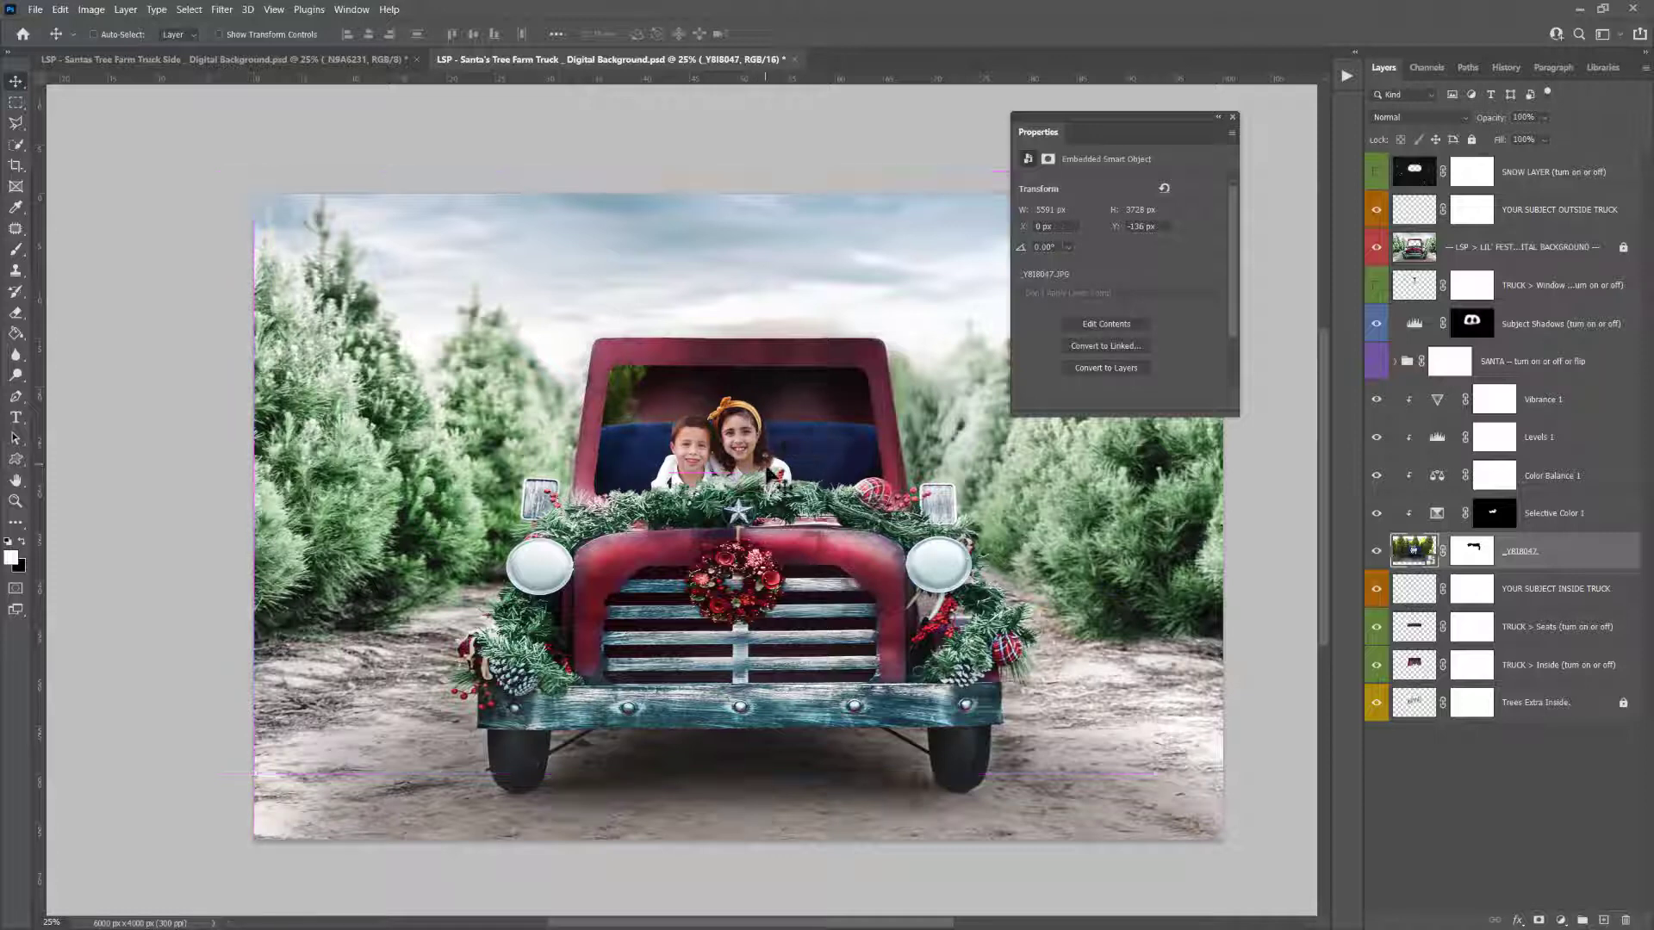
left_click_drag(705, 166, 708, 81)
left_click_drag(755, 372, 759, 415)
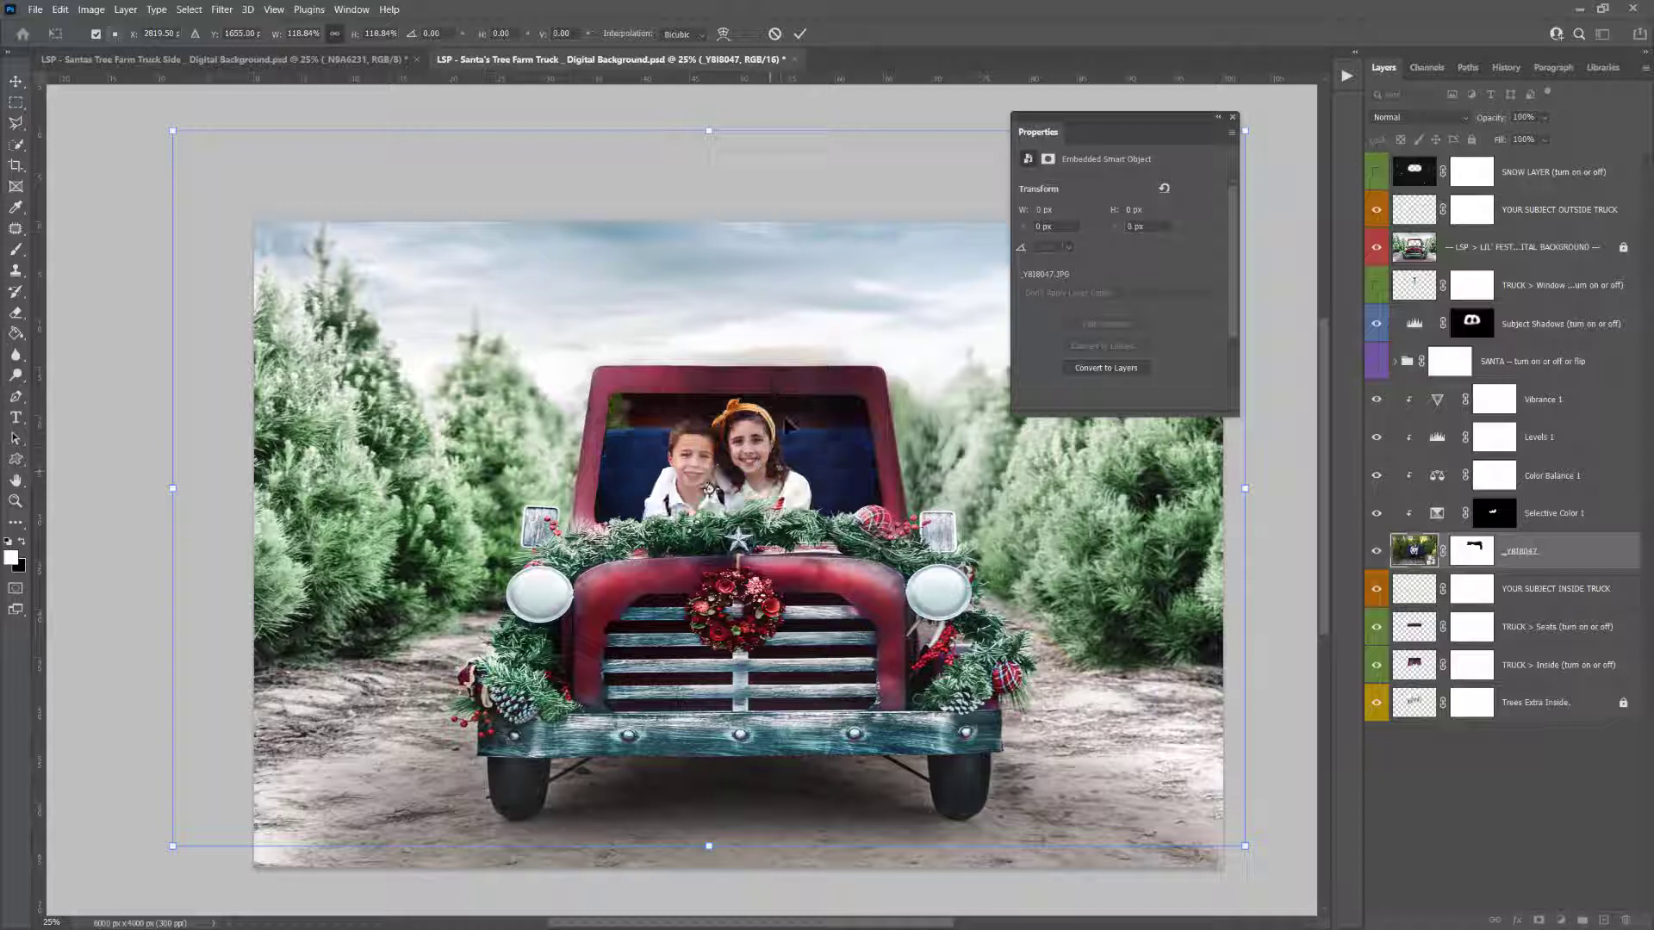
Paint black on the children's photo mask to hide the leftover greenery in the windshield's upper corner
left_click(1473, 552)
key("b")
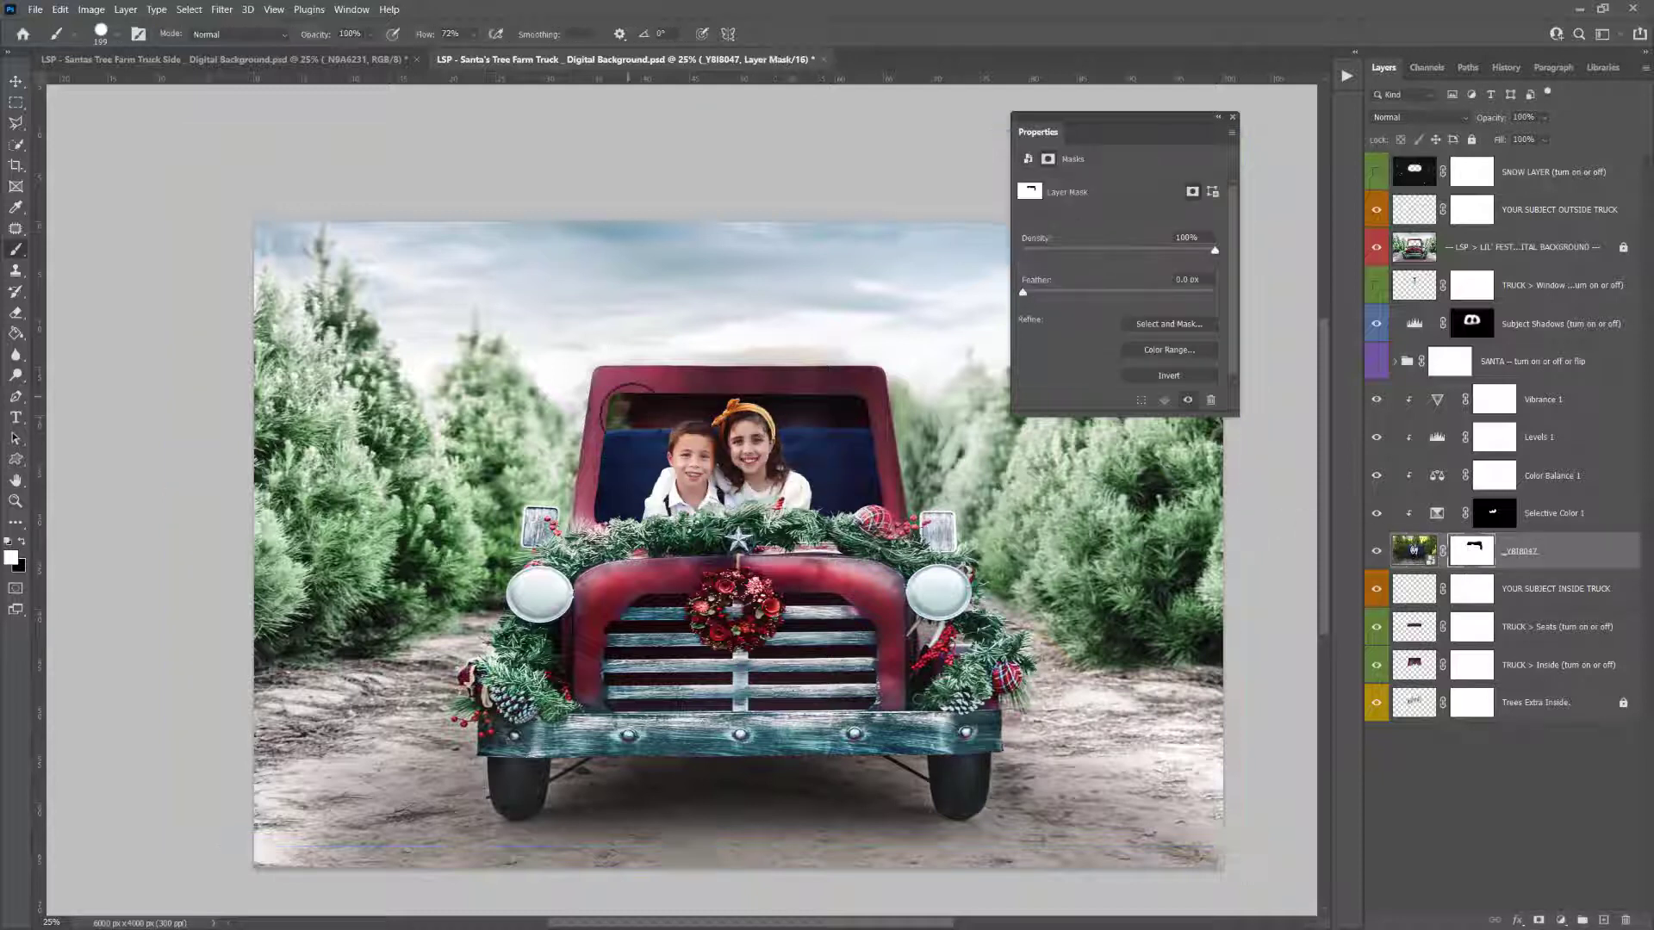
key("x")
mouse_move(637, 412)
left_mouse_down()
mouse_move(598, 396)
mouse_move(614, 450)
mouse_move(665, 445)
mouse_move(596, 416)
mouse_move(614, 448)
left_mouse_up()
key("x")
key("x")
key("x")
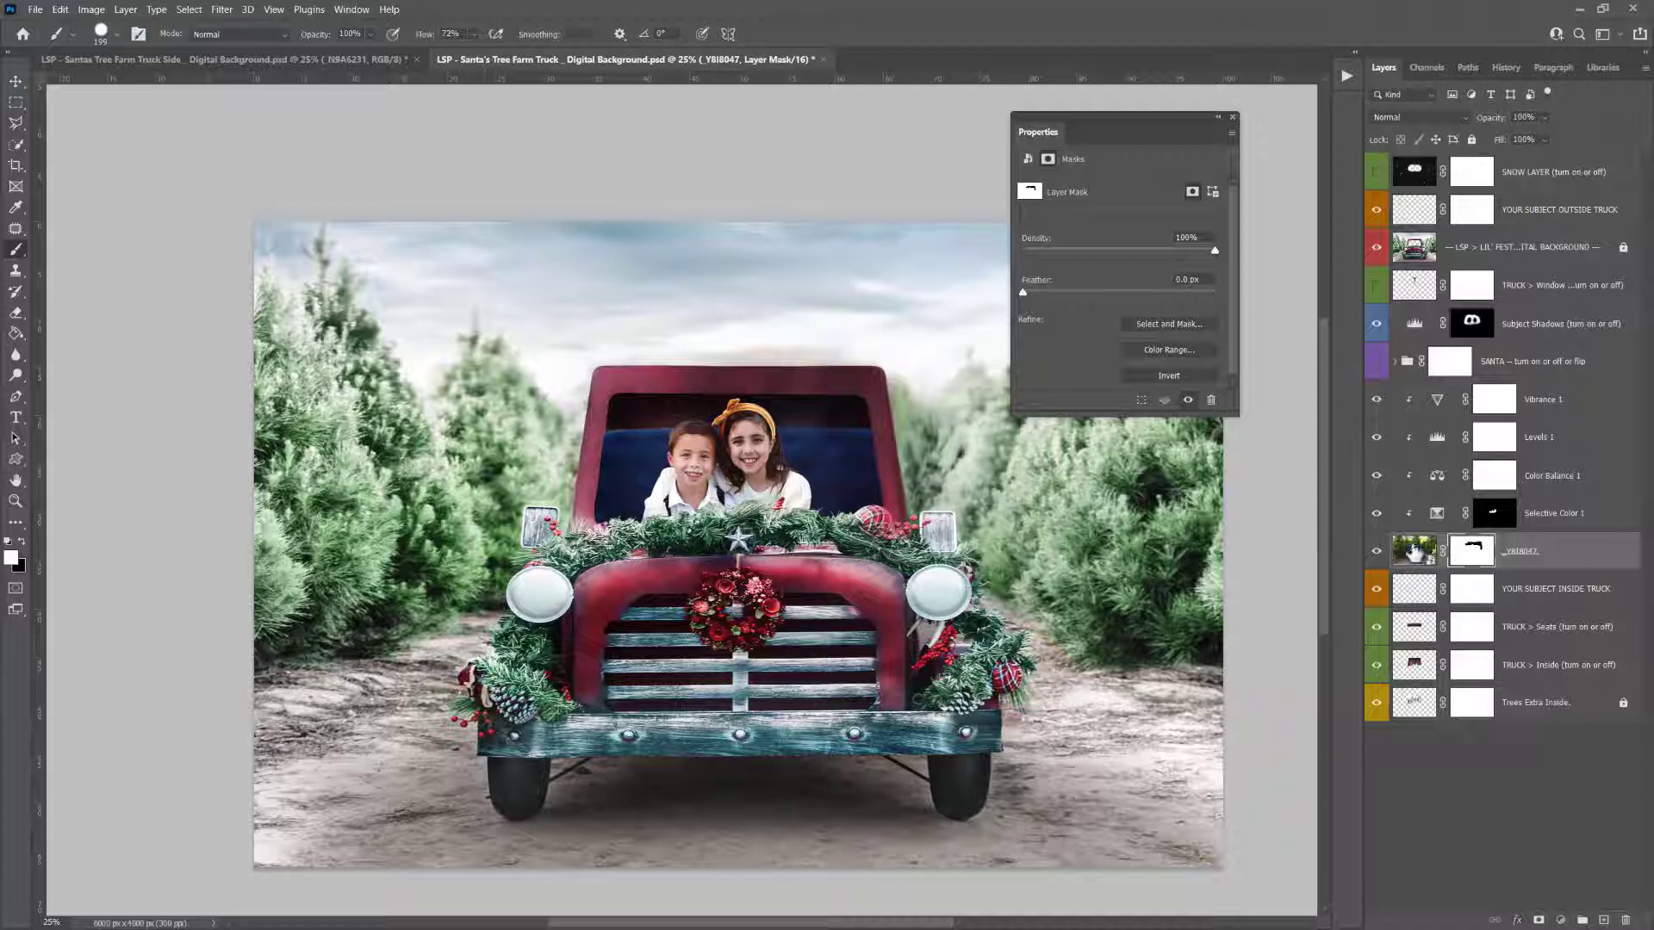
Step back through the edits to compare the Santa version with the centred children, and restore the centred version
left_click(1413, 550)
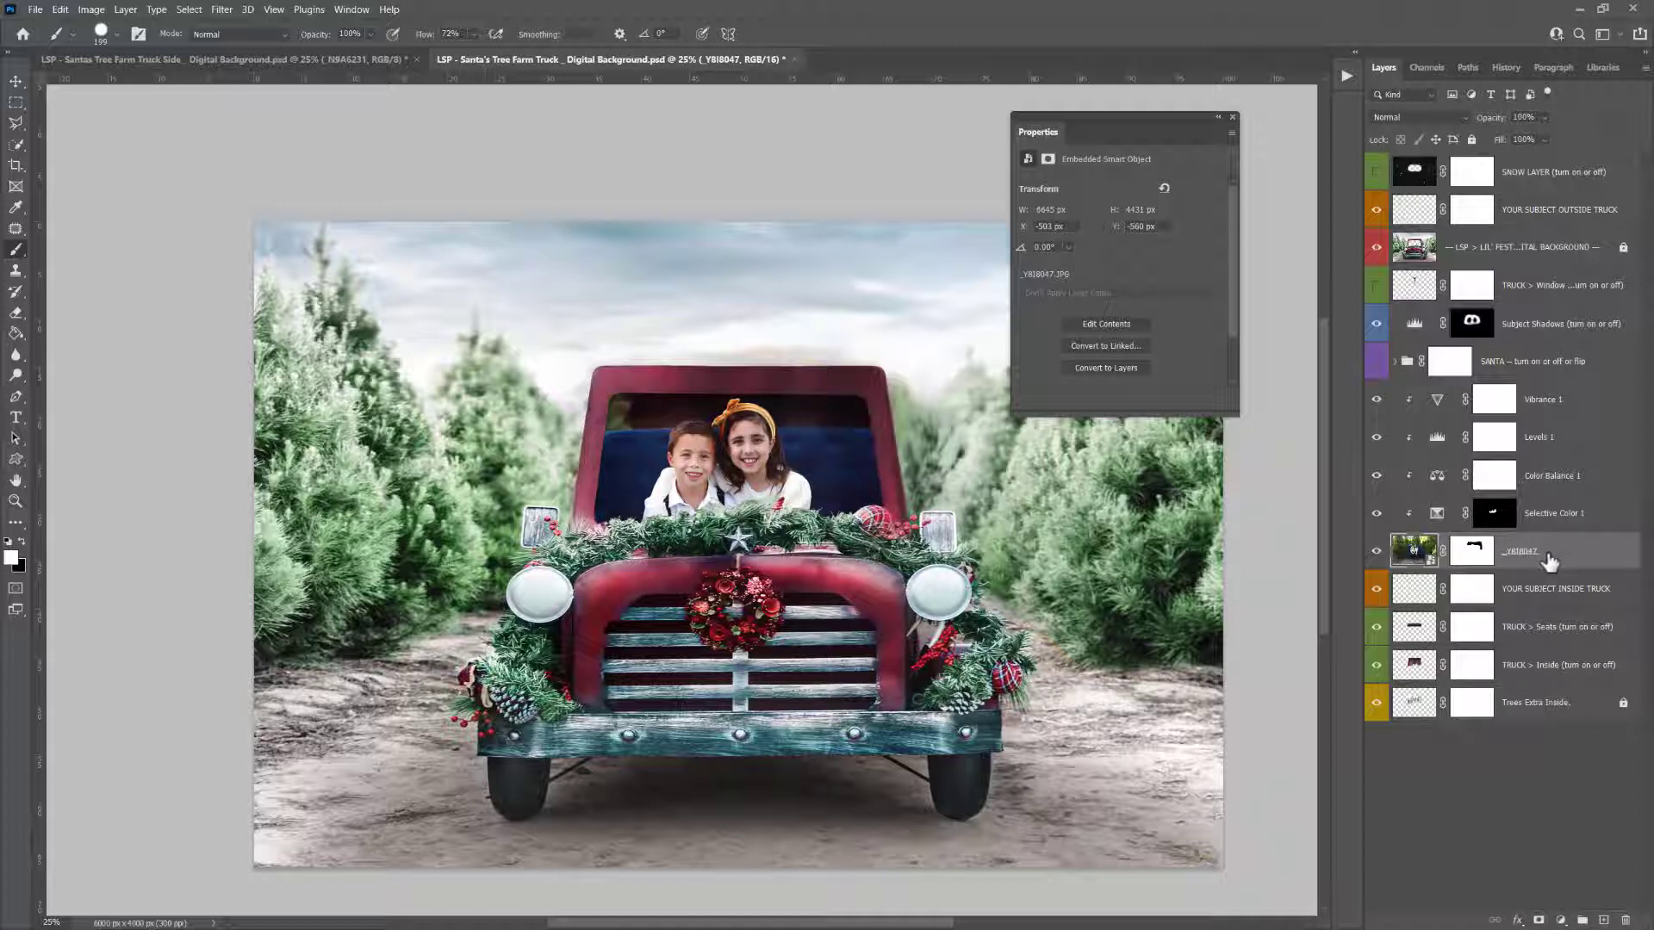
key("ctrl+z")
key("ctrl+z")
key("ctrl+z")
key("ctrl+z")
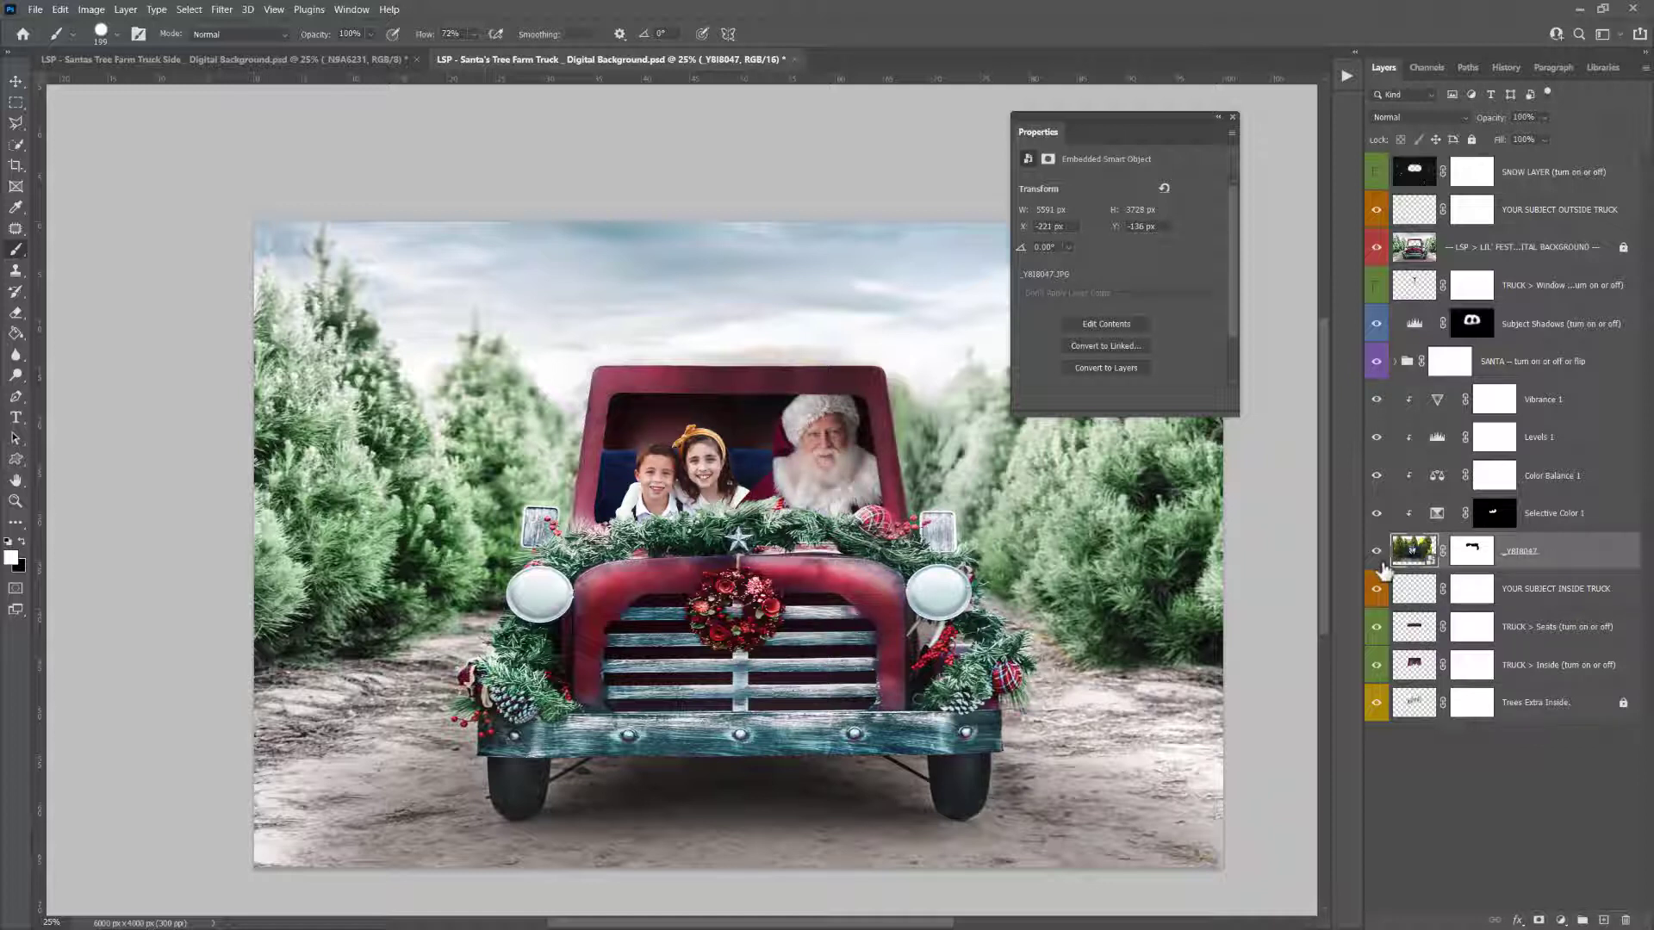
key("ctrl+z")
key("ctrl+z")
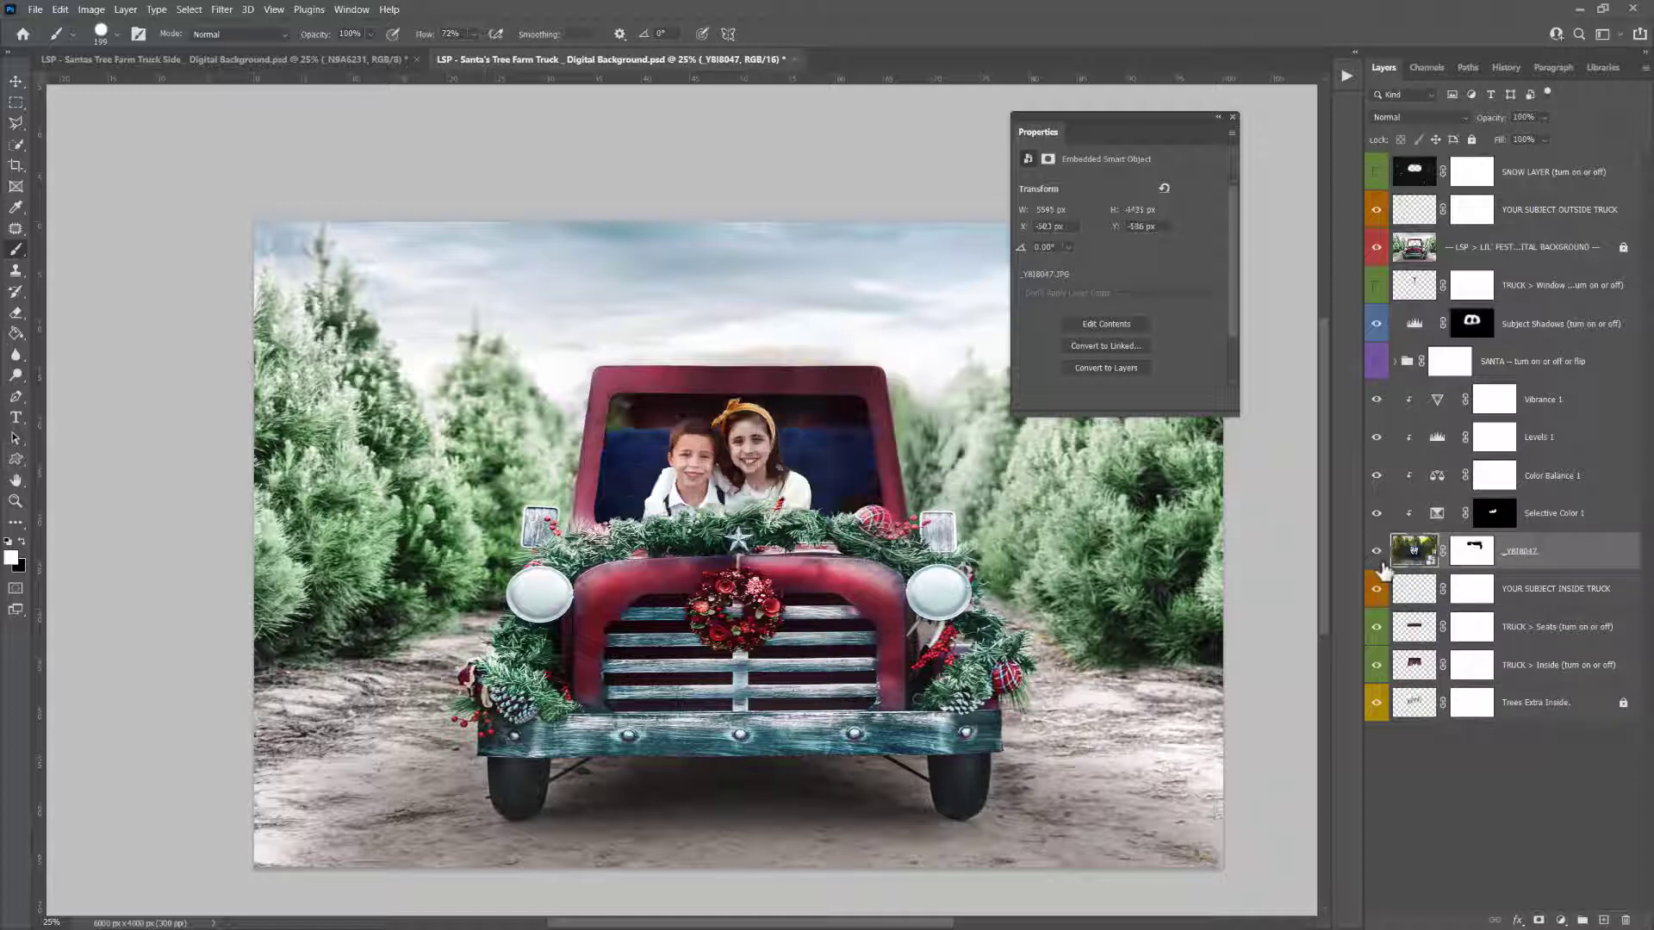
key("ctrl+z")
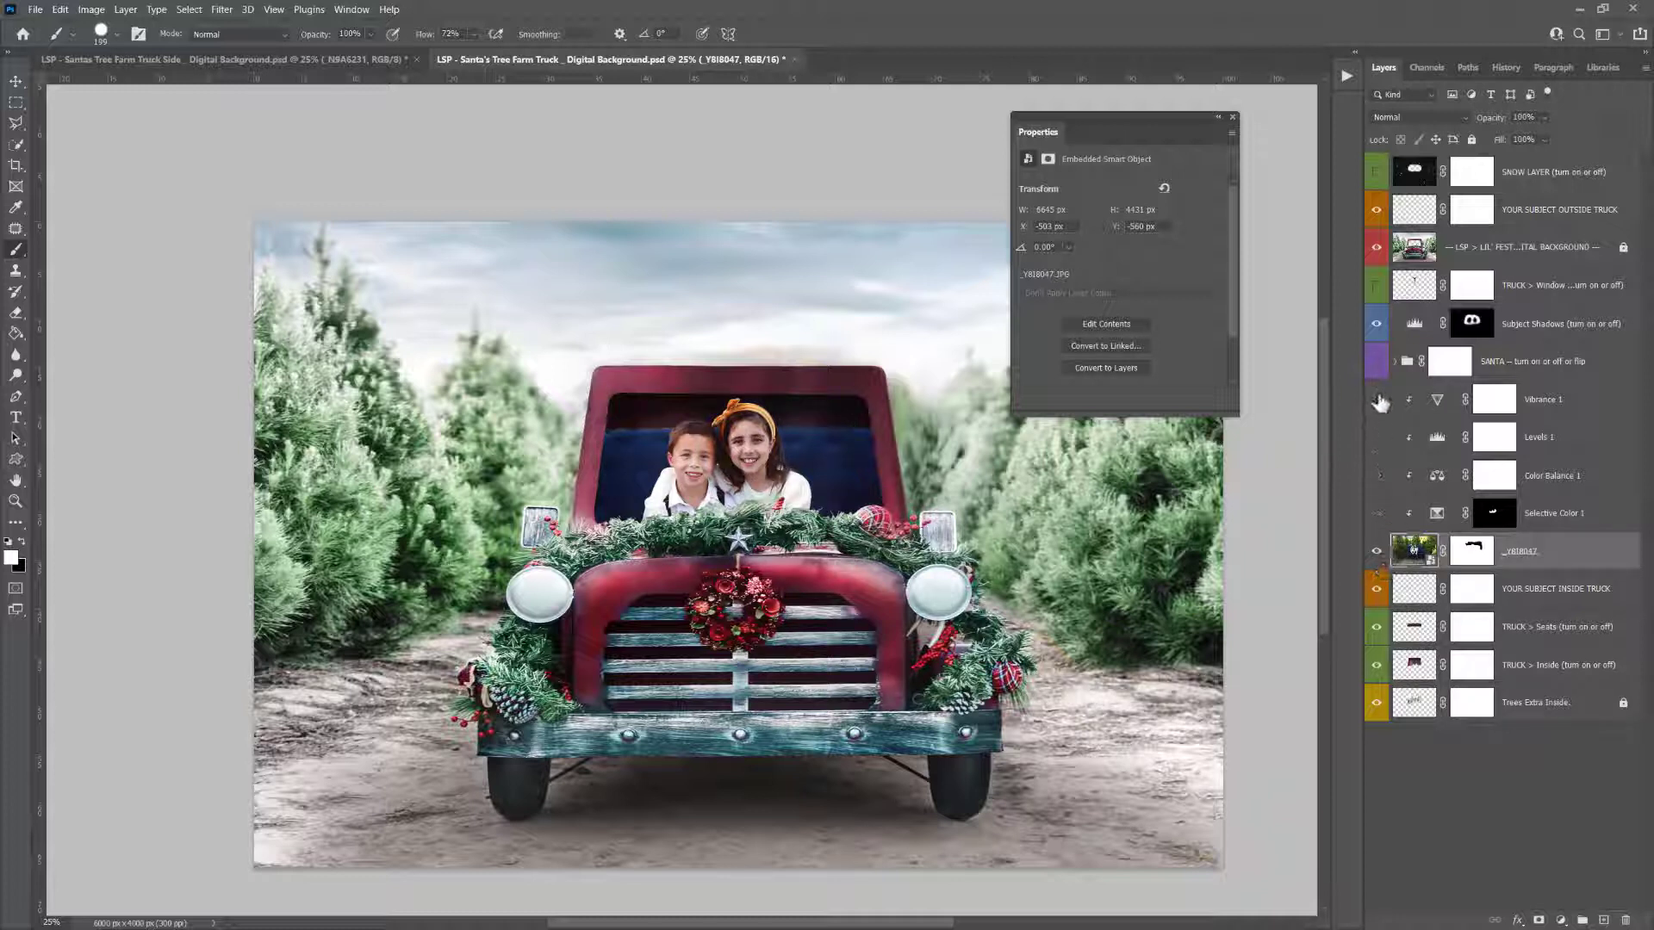
Turn the four adjustments clipped to the children's photo back on and show the truck's window divider
left_click_drag(1377, 399, 1377, 514)
left_click(1543, 517)
left_click(1560, 562)
left_click(1377, 363)
left_click(1377, 363)
left_click(1375, 287)
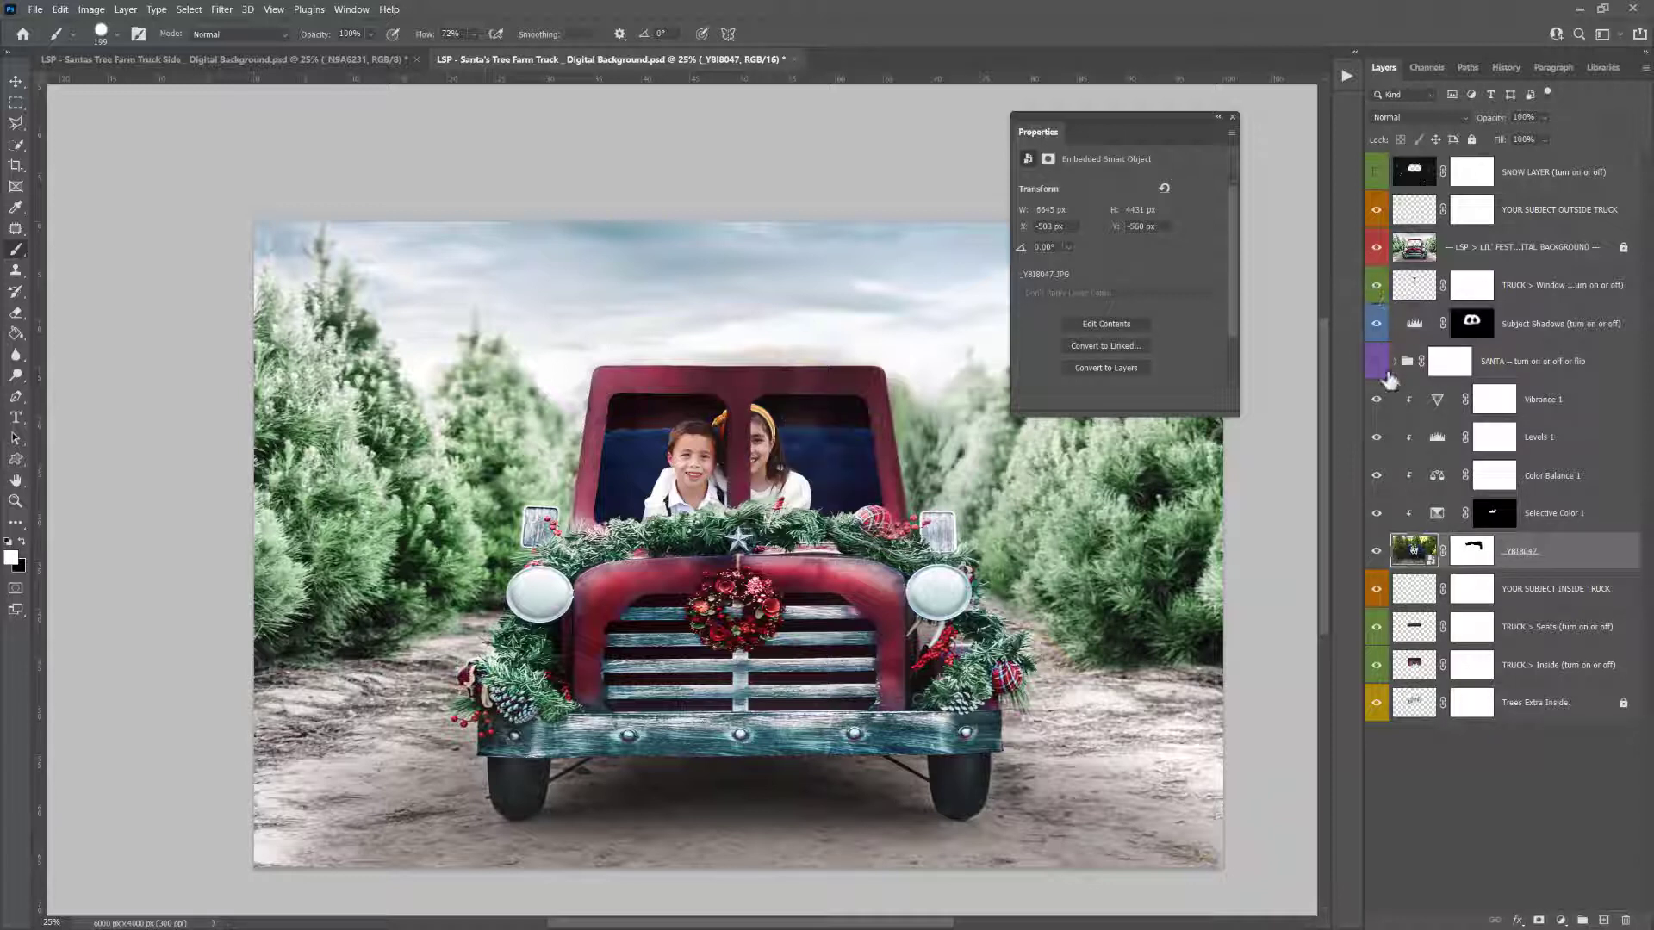
Move the children's photo toward one side of the window divider and scale it down to 84.83%
key("v")
left_click_drag(799, 538, 742, 543)
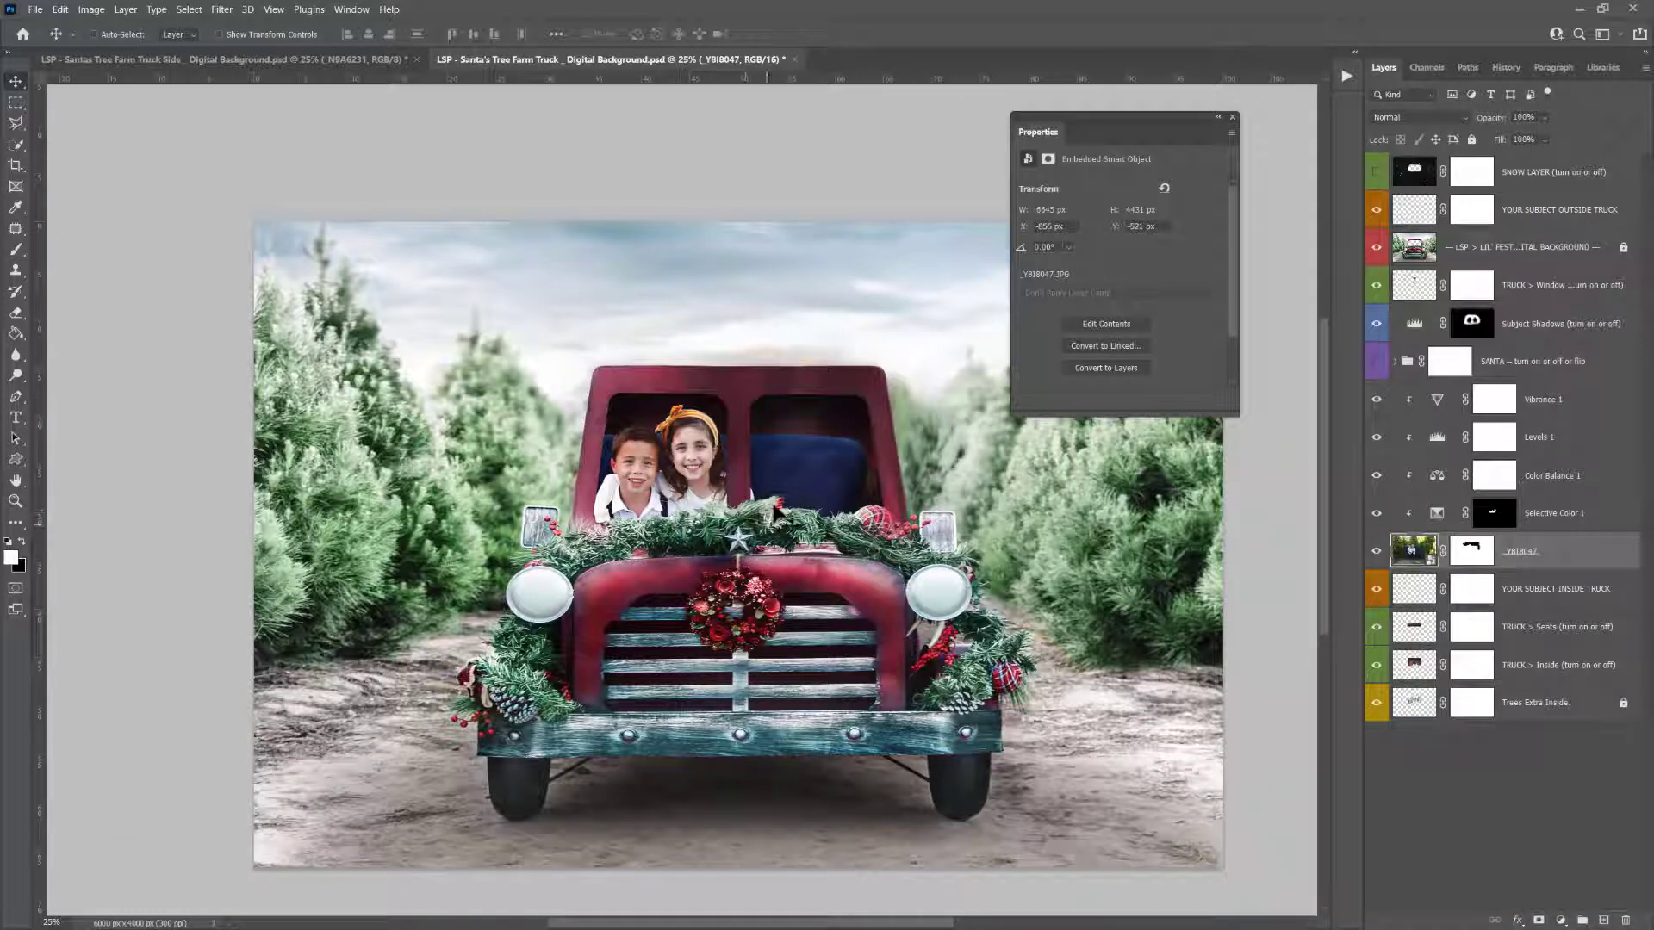
key("ctrl+t")
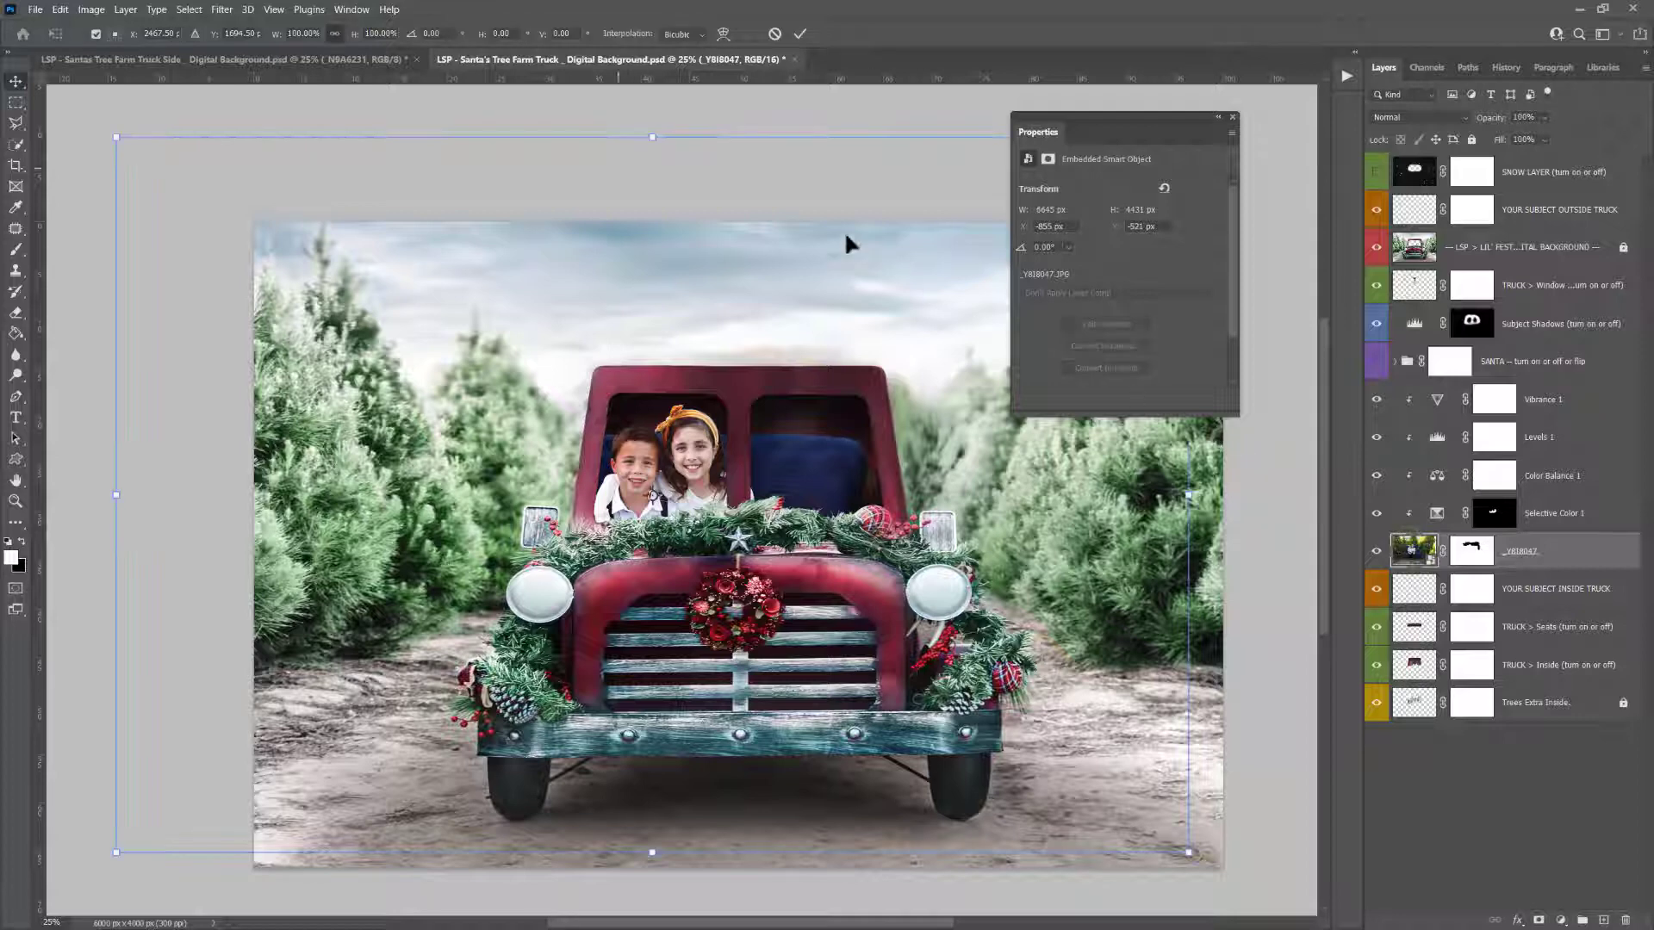
left_click_drag(654, 132, 655, 249)
left_click_drag(809, 394, 843, 358)
left_click_drag(864, 540, 931, 517)
left_click_drag(754, 465, 696, 489)
left_click_drag(881, 487, 859, 487)
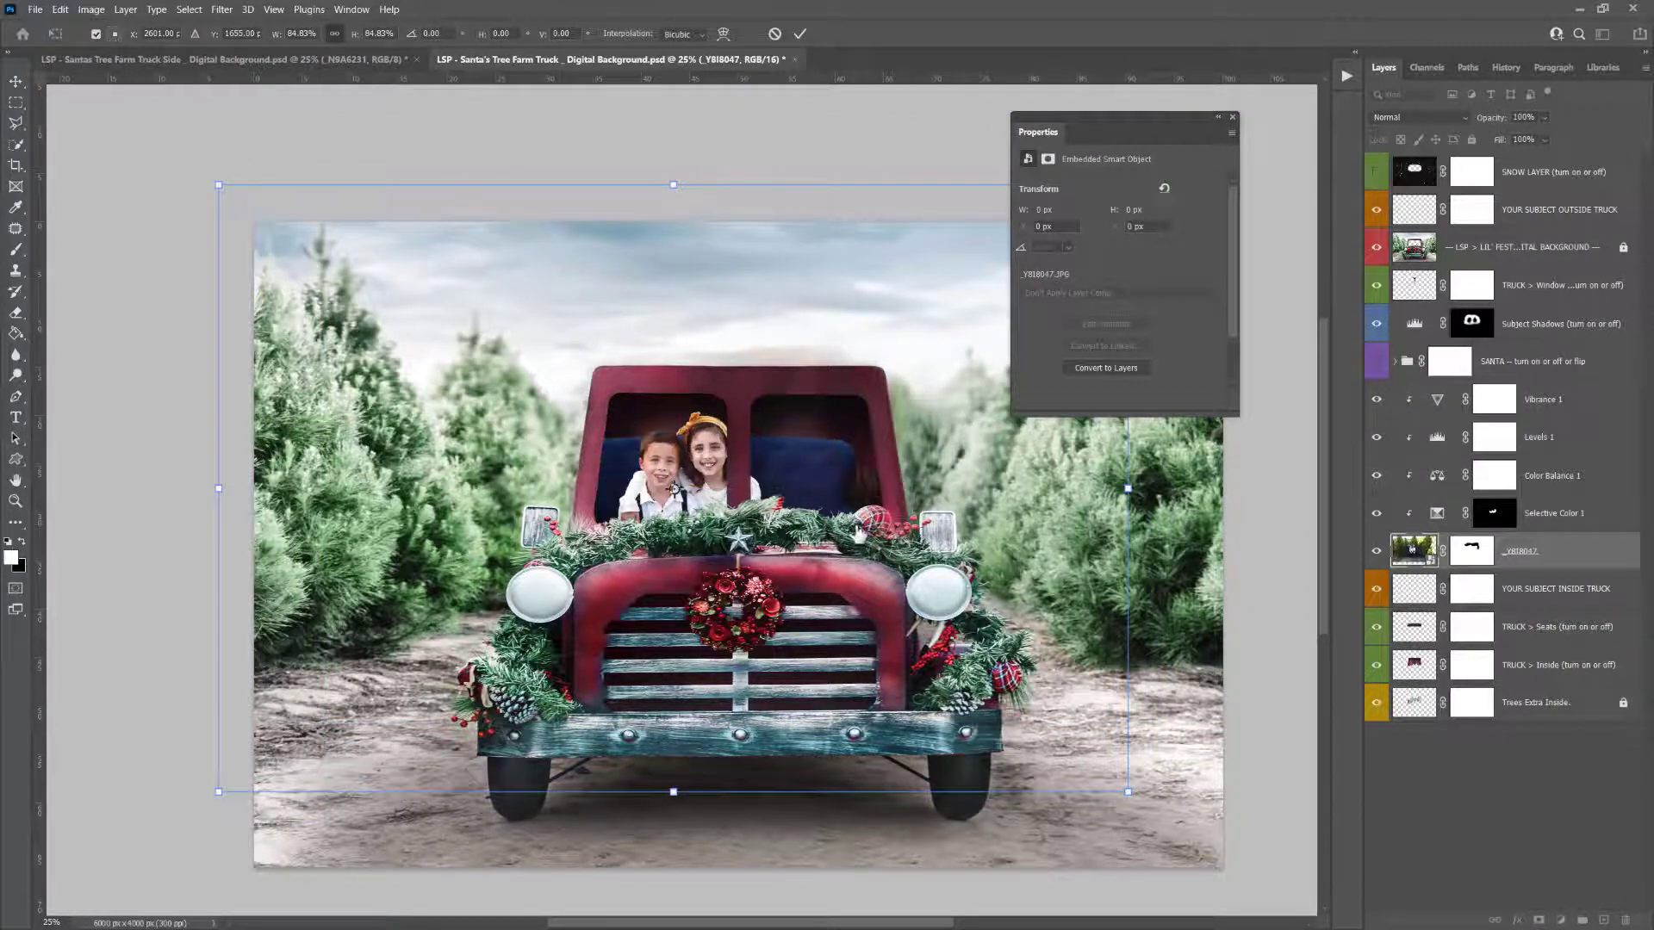
Hide the truck's window divider and recentre the children's photo in the windshield
left_click(1377, 285)
mouse_move(810, 521)
left_mouse_down()
mouse_move(845, 529)
mouse_move(829, 528)
left_mouse_up()
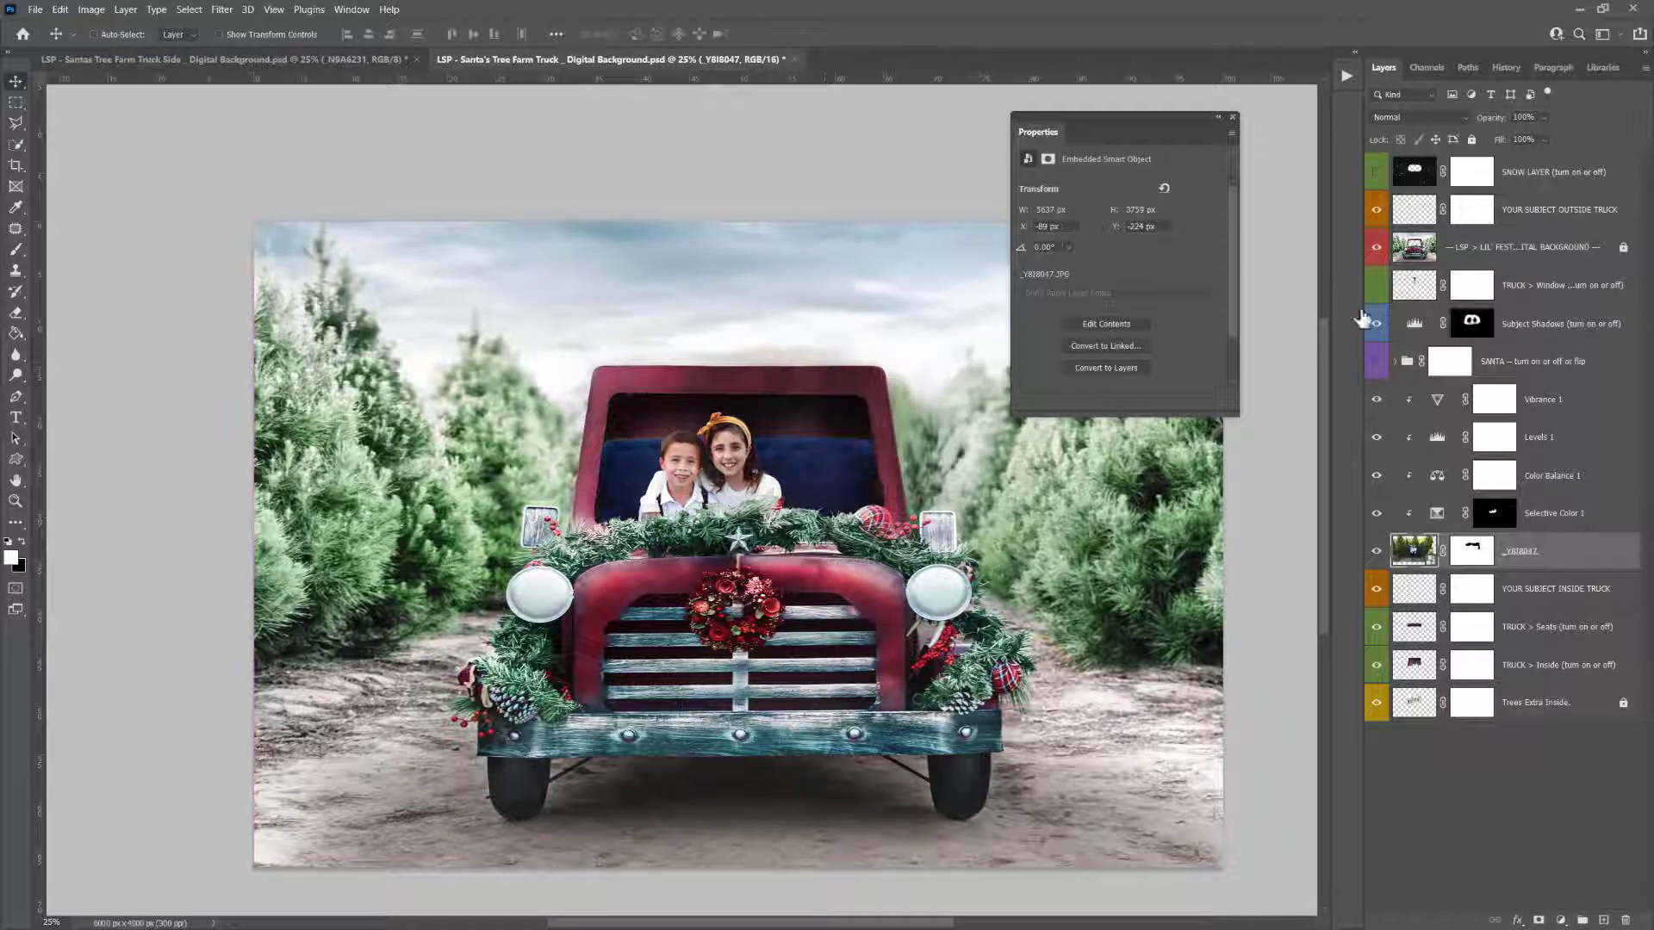
left_click(1408, 295)
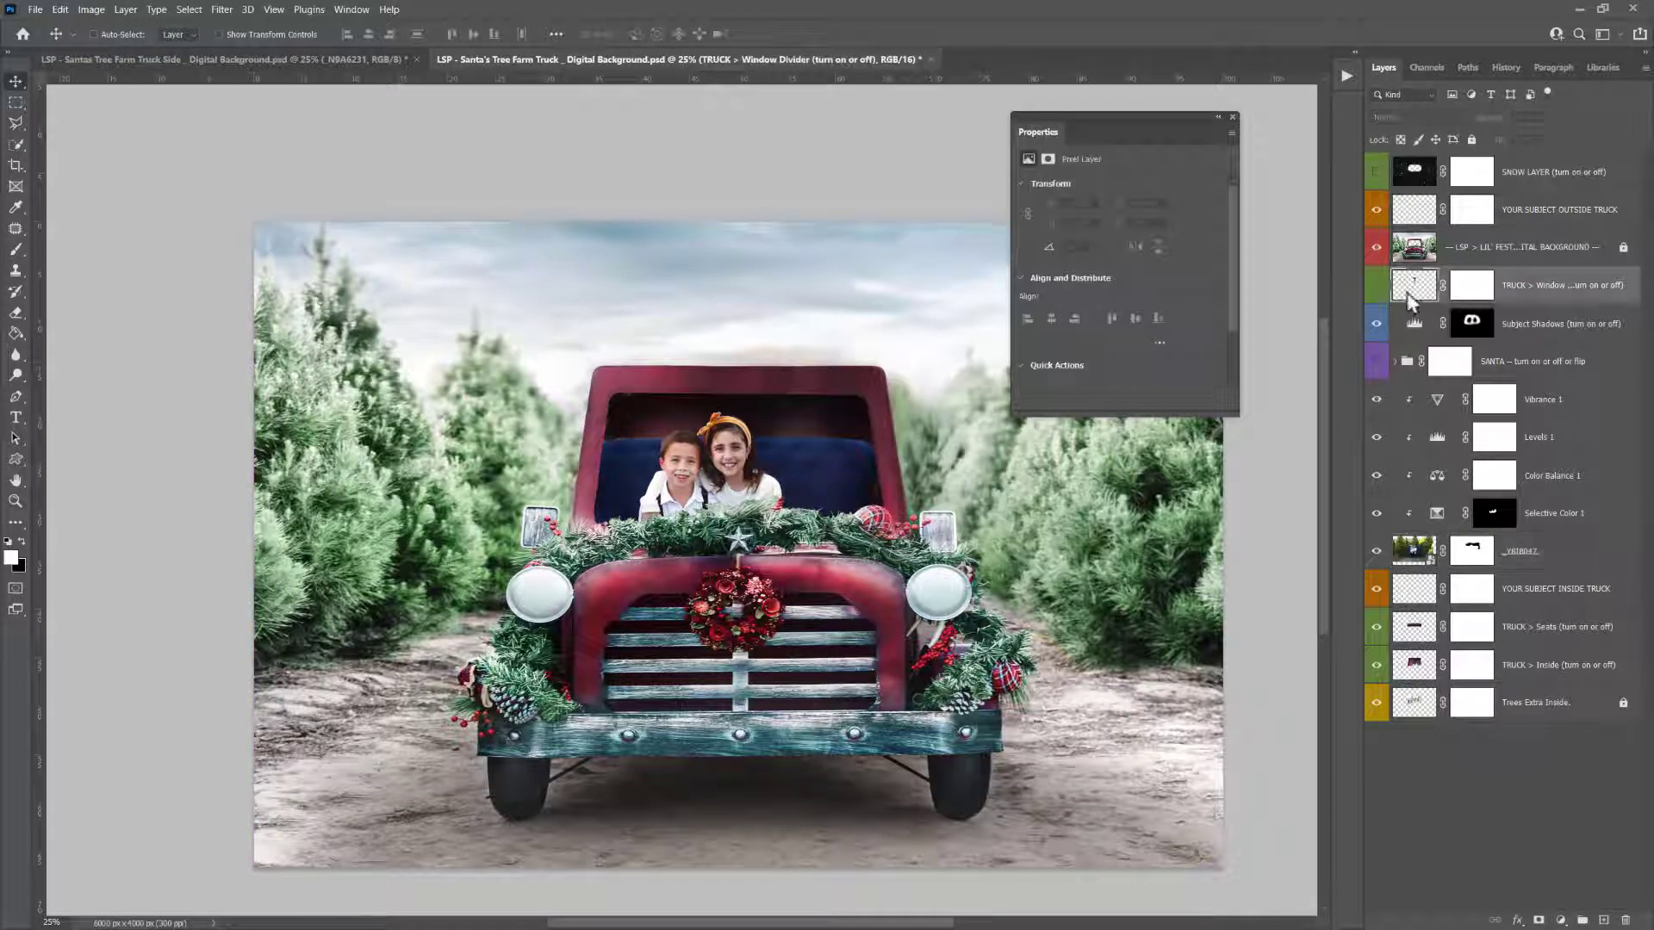
Touch up the children's photo mask with a black brush to blend the photo into the truck seat
left_click(1475, 551)
key("b")
key("x")
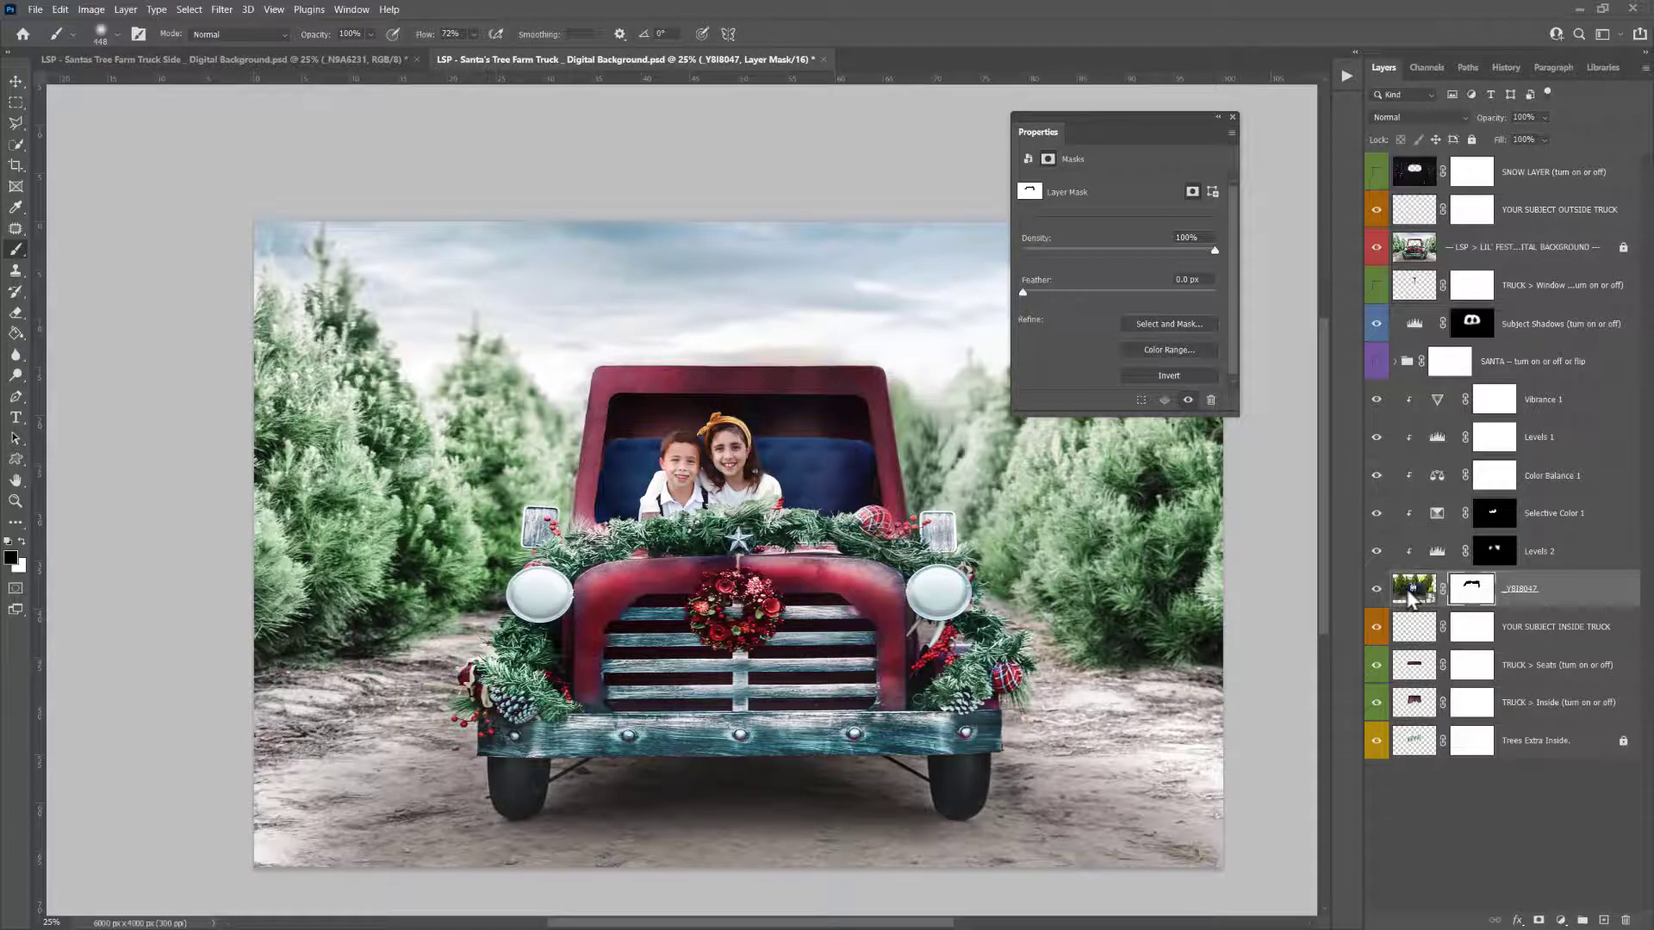
Try a slight shift of the children's photo within the windshield
key("ctrl+t")
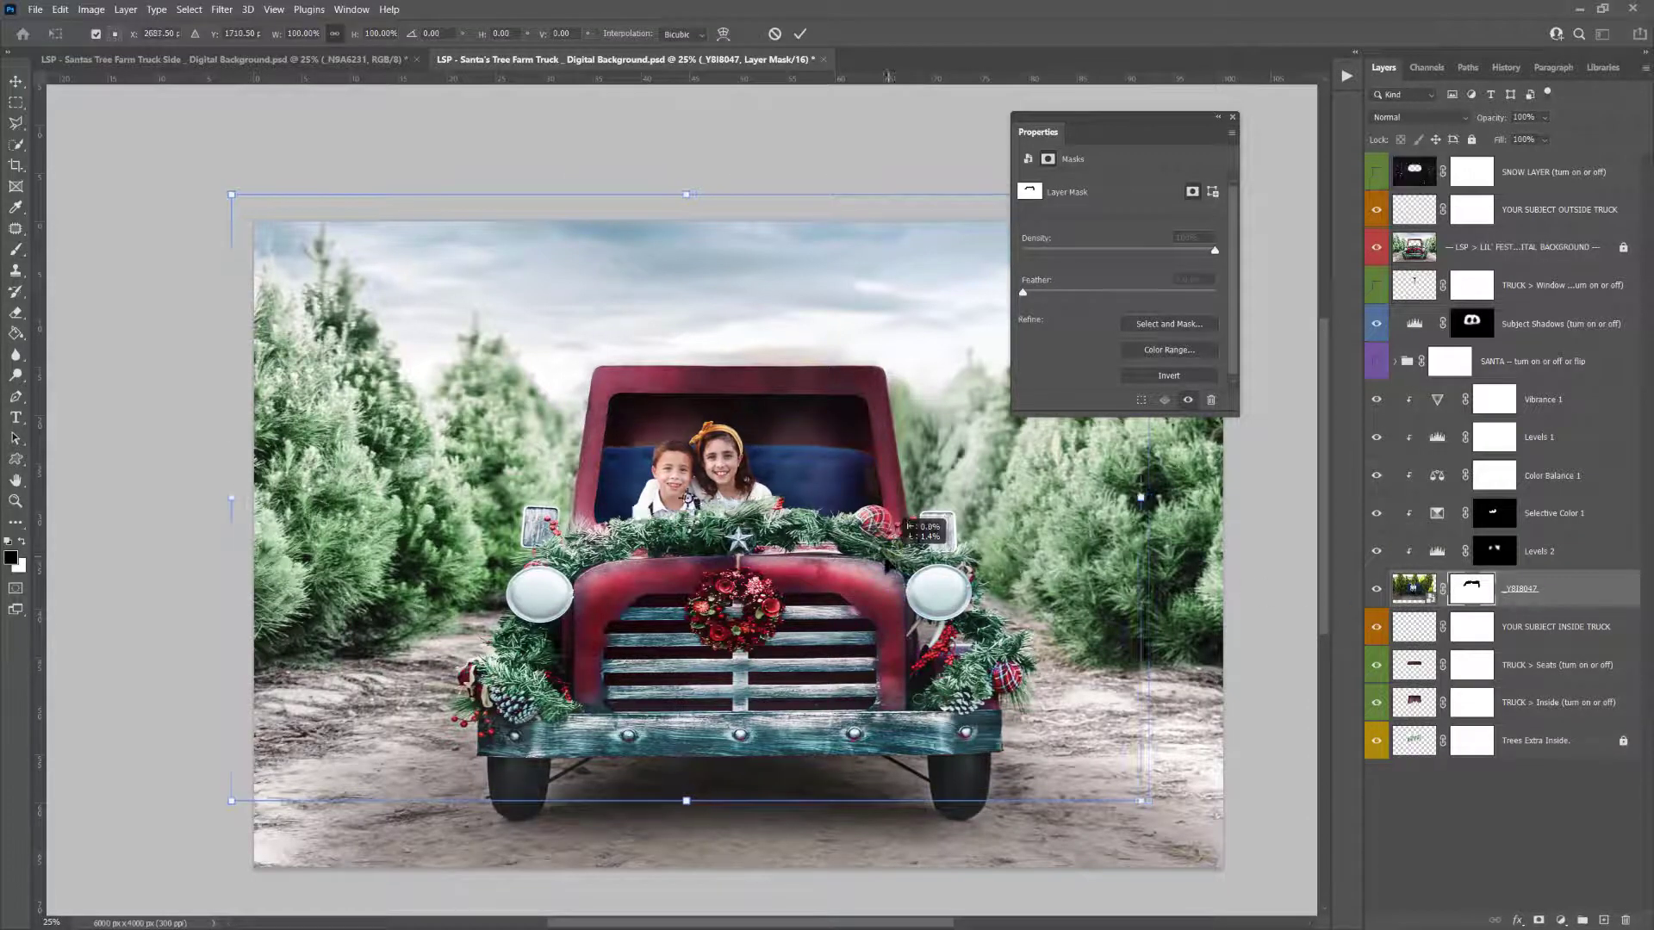
left_click_drag(887, 561, 896, 553)
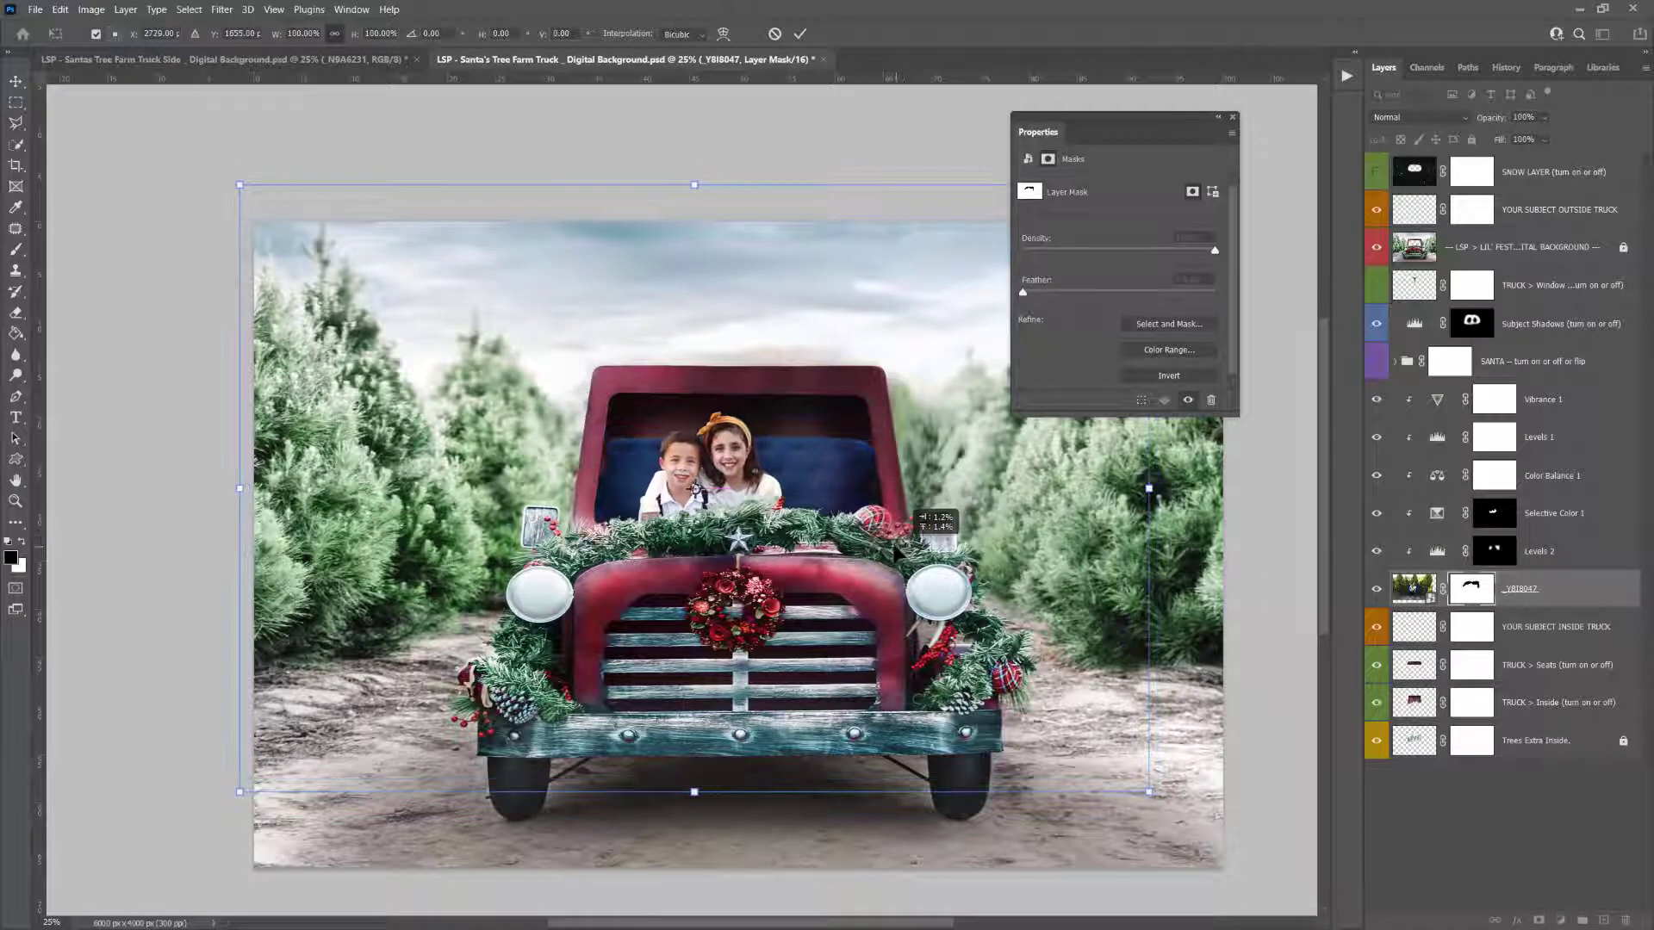
key("Return")
Select the two children in their photo automatically with Select Subject
left_click(1410, 591)
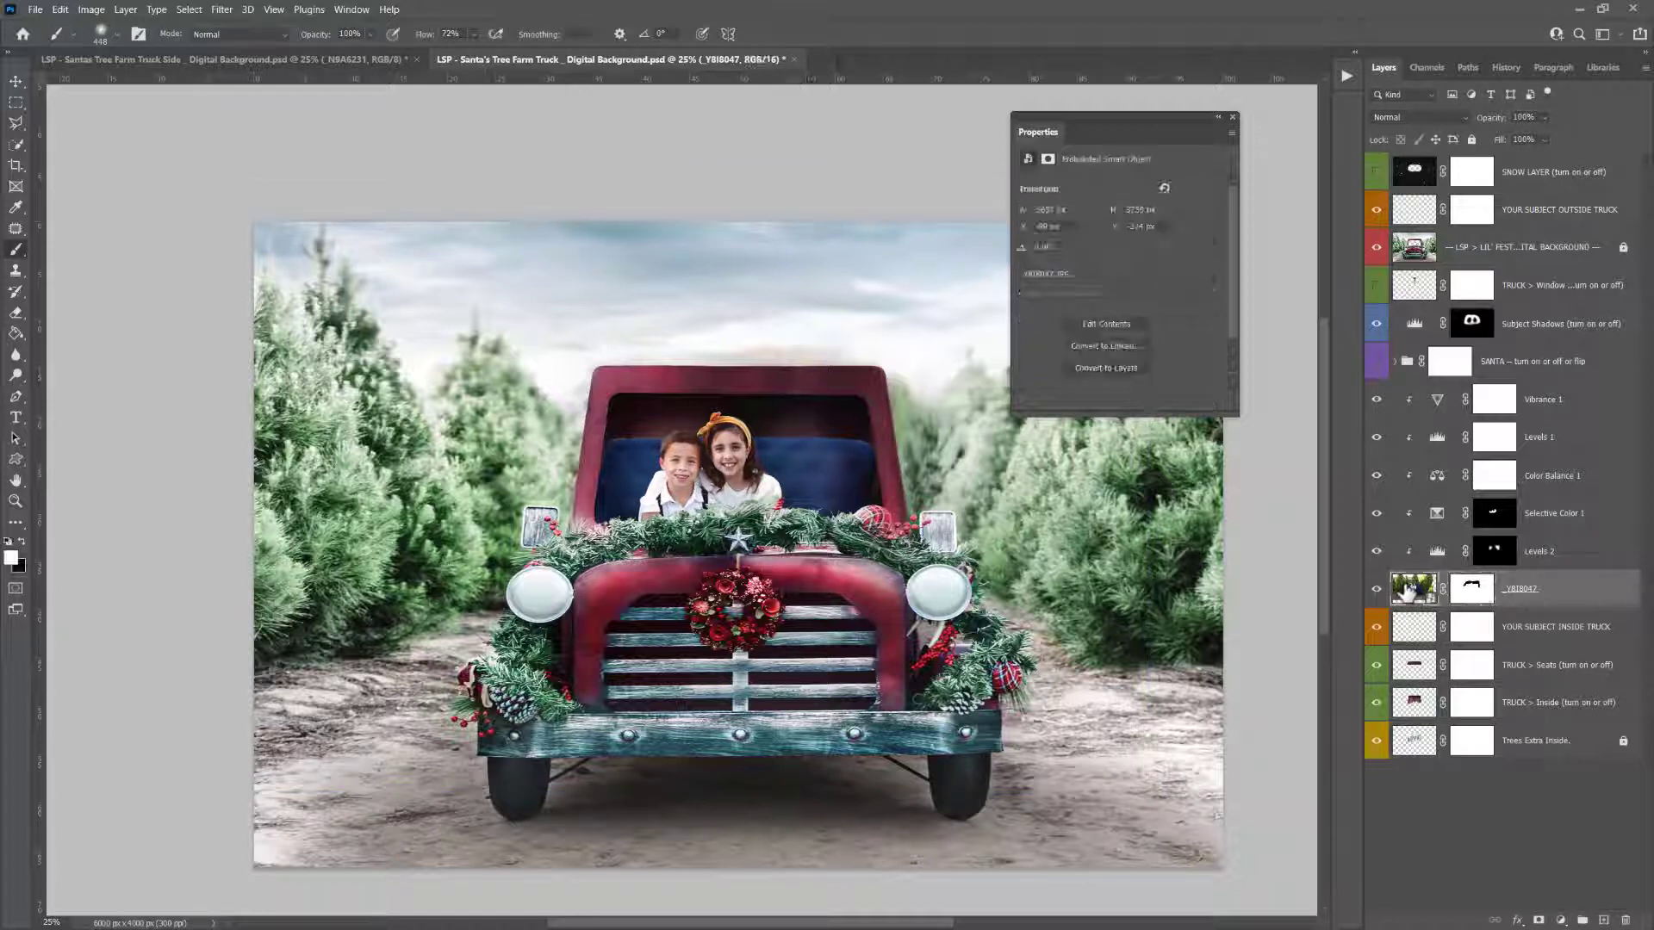
key("w")
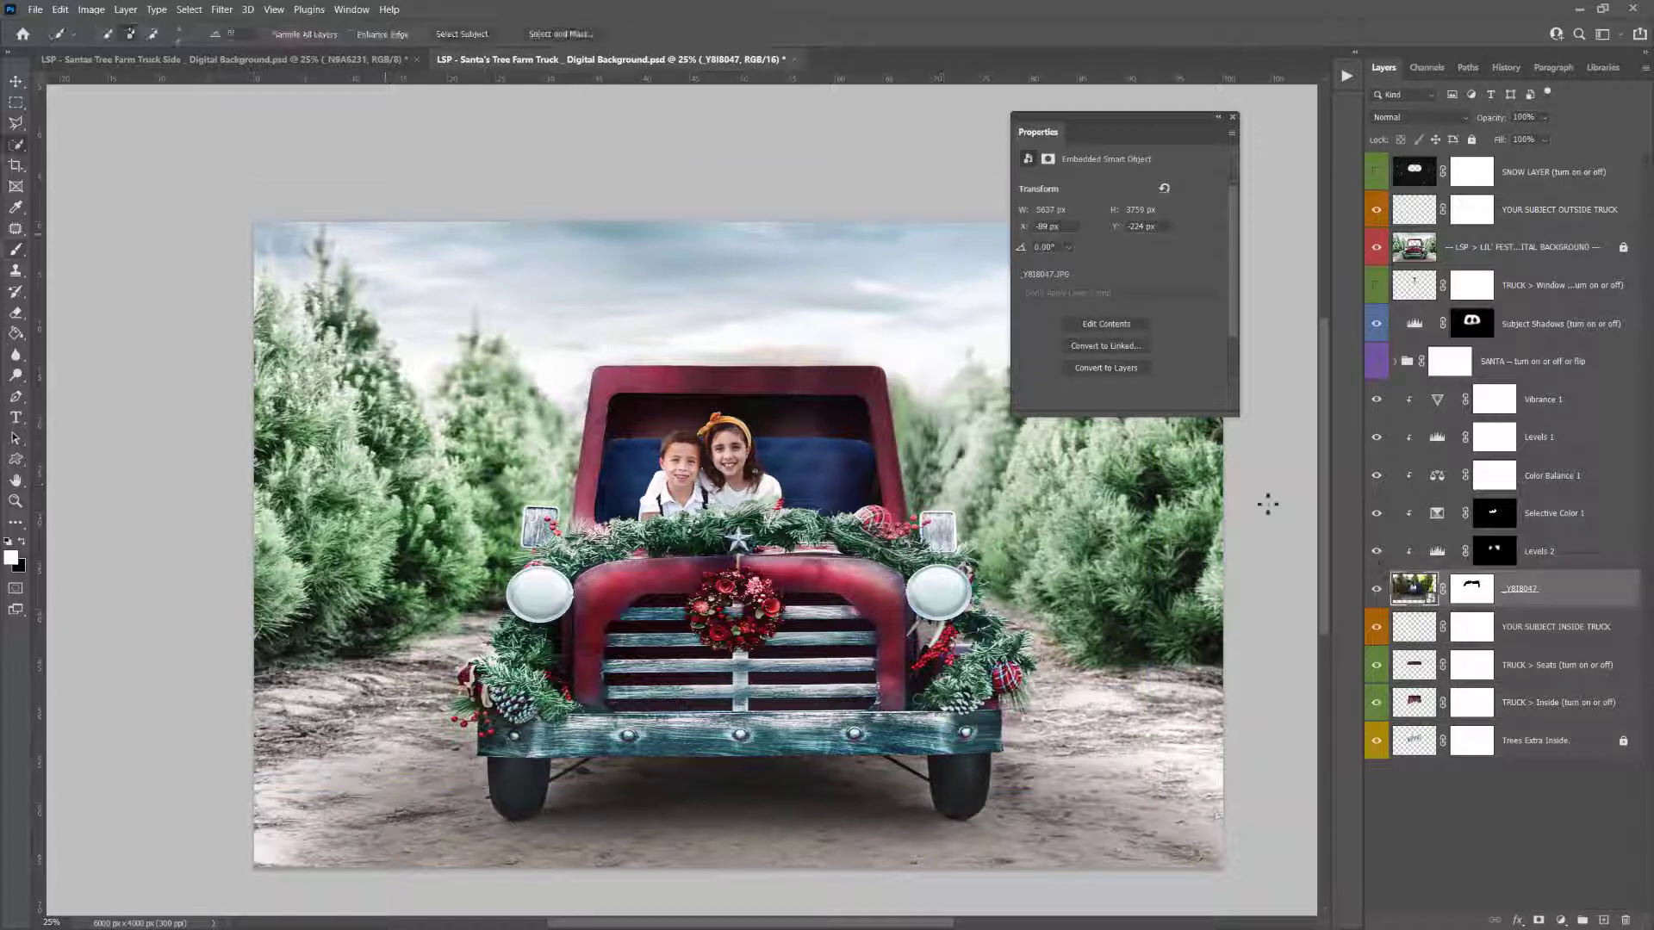
left_click(451, 35)
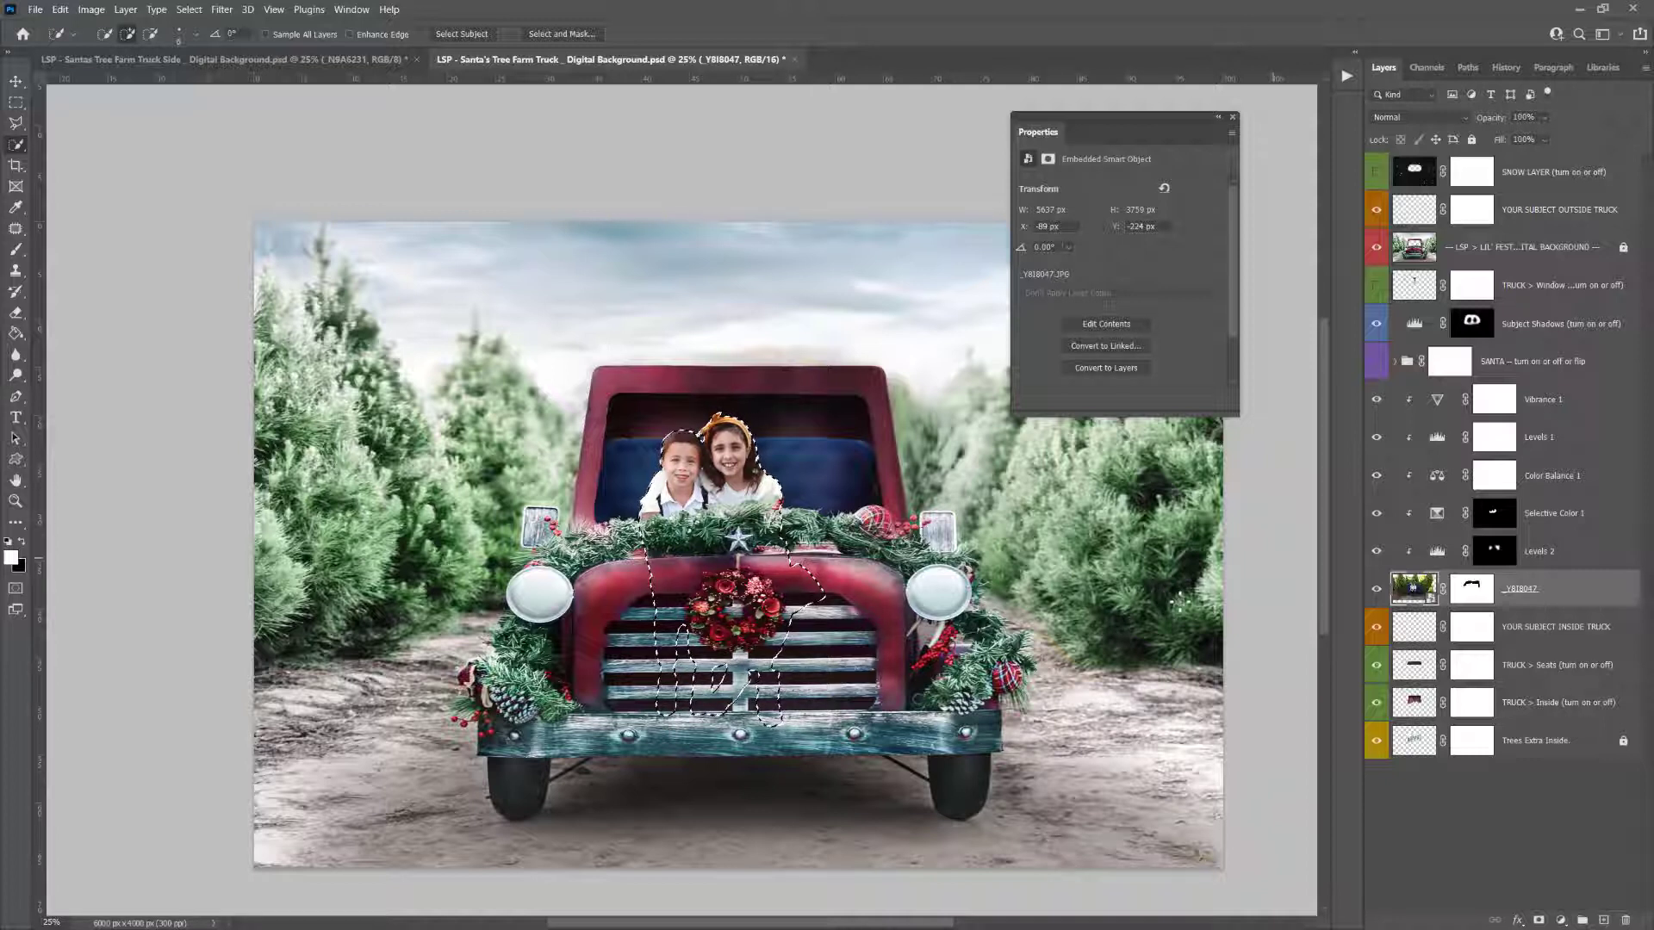
Invert the selection of the children and paint their photo's layer mask black to remove the background around them, and deselect
left_click(1471, 589)
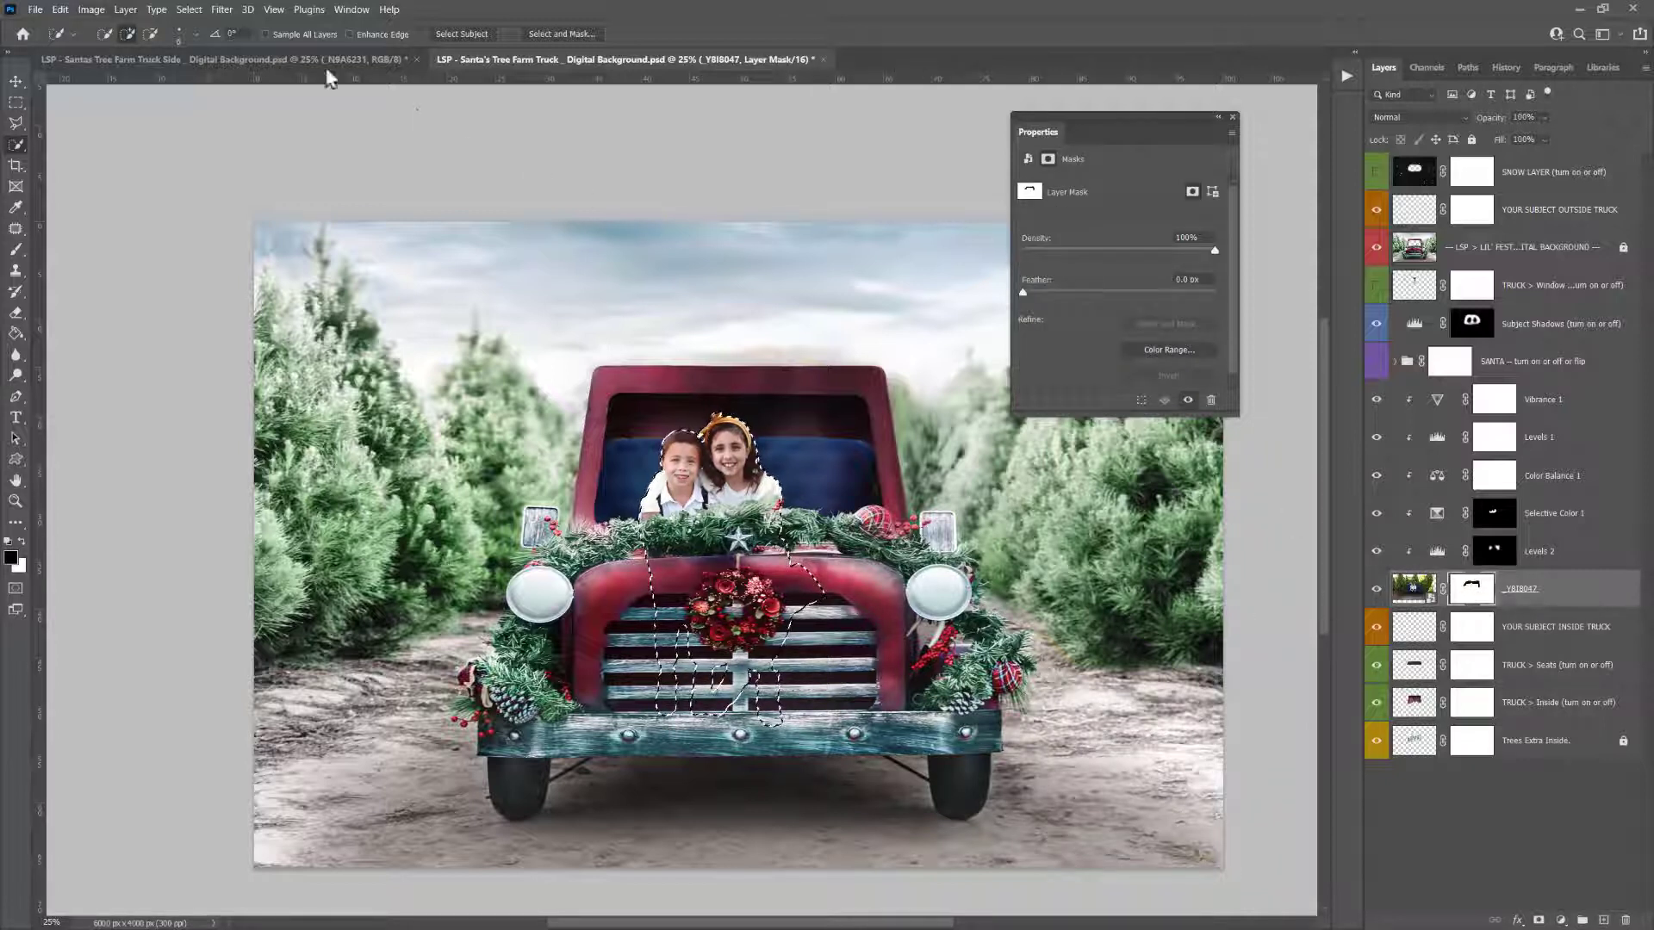
left_click(188, 9)
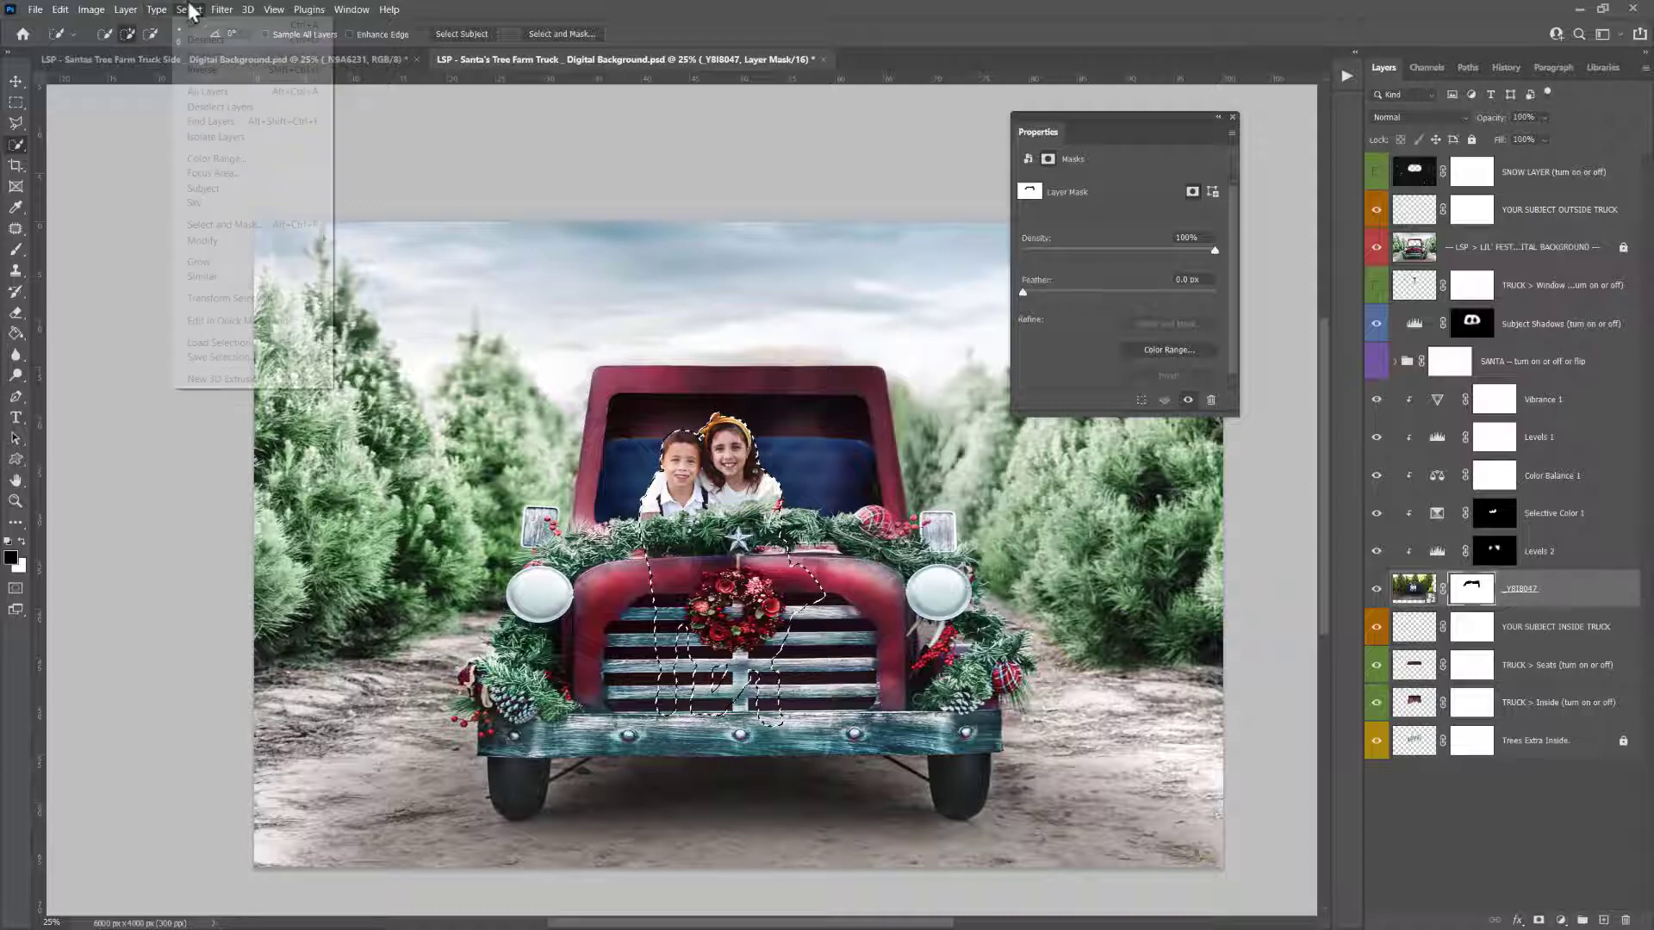
left_click(206, 70)
key("b")
mouse_move(790, 463)
left_mouse_down()
mouse_move(793, 379)
mouse_move(834, 391)
mouse_move(757, 436)
left_mouse_up()
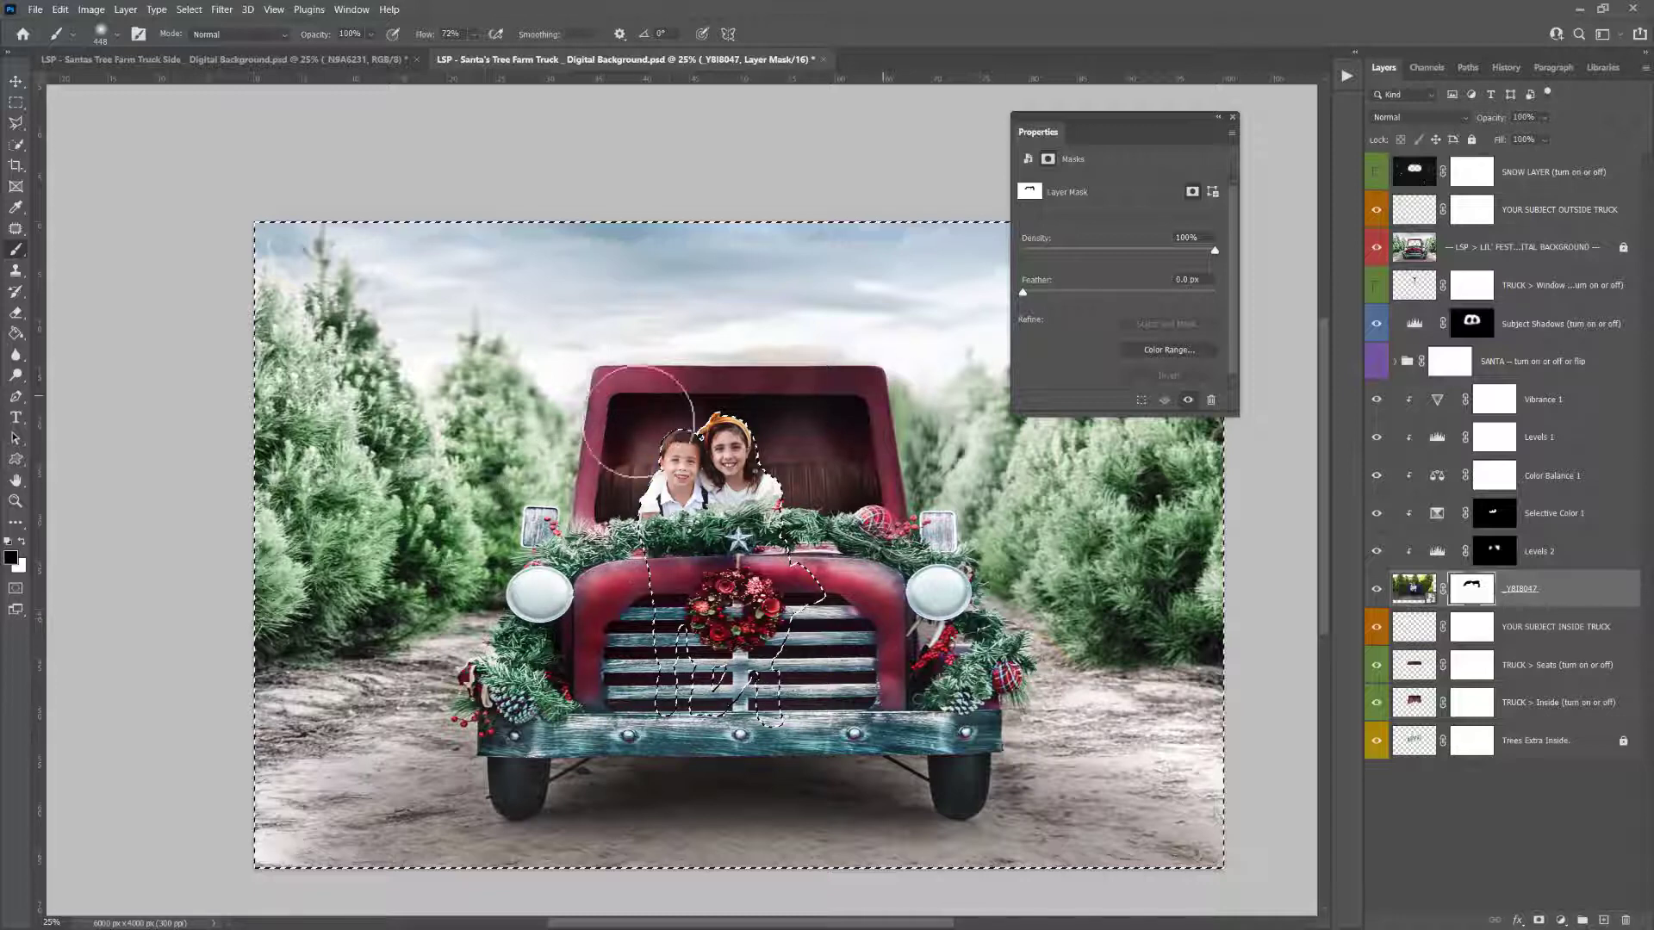
key("ctrl+d")
Move the children's photo to the left half of the windshield and show the SANTA group beside them
key("v")
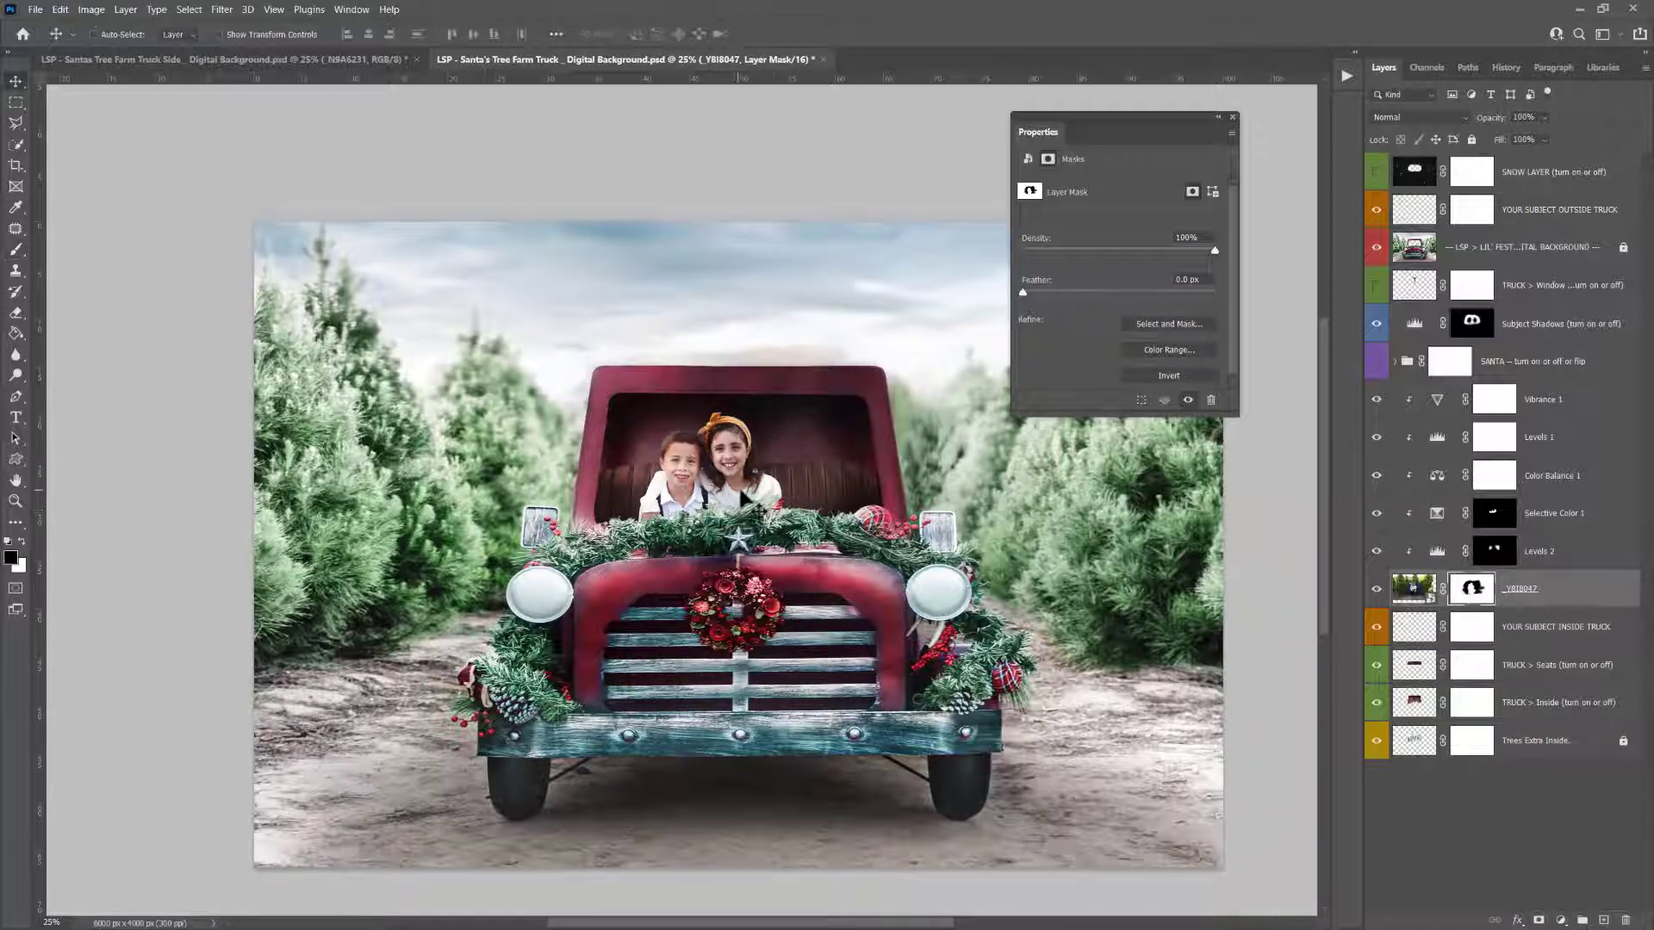
left_click_drag(746, 476, 762, 491)
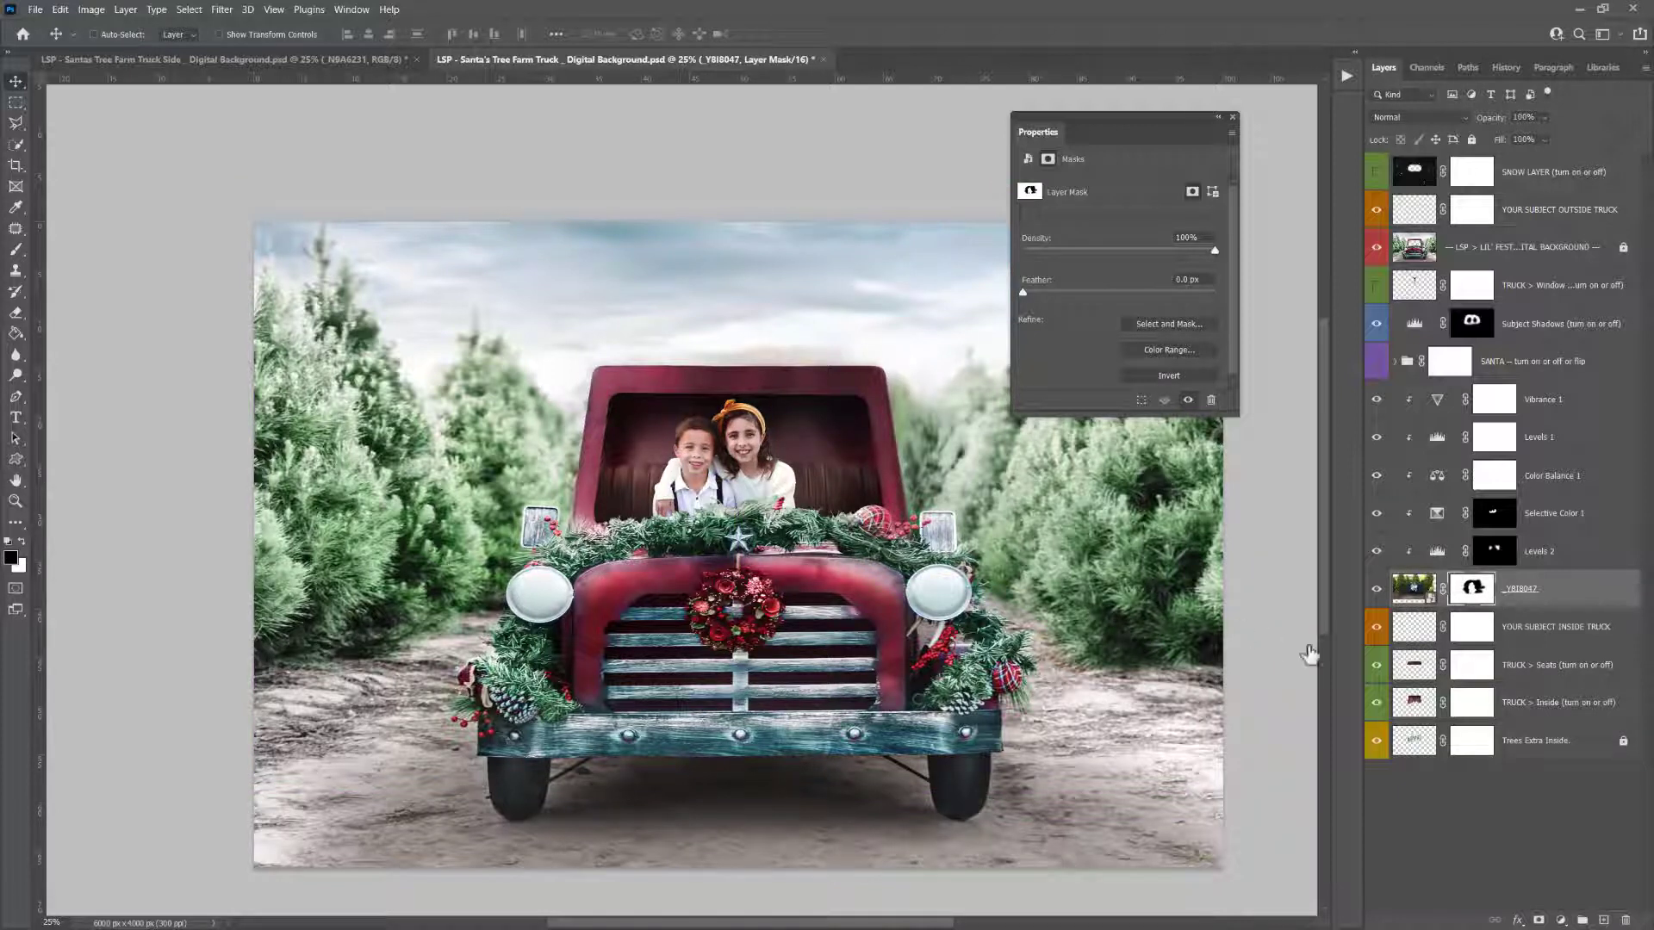
left_click(1377, 665)
left_click(1377, 665)
left_click_drag(760, 505, 720, 519)
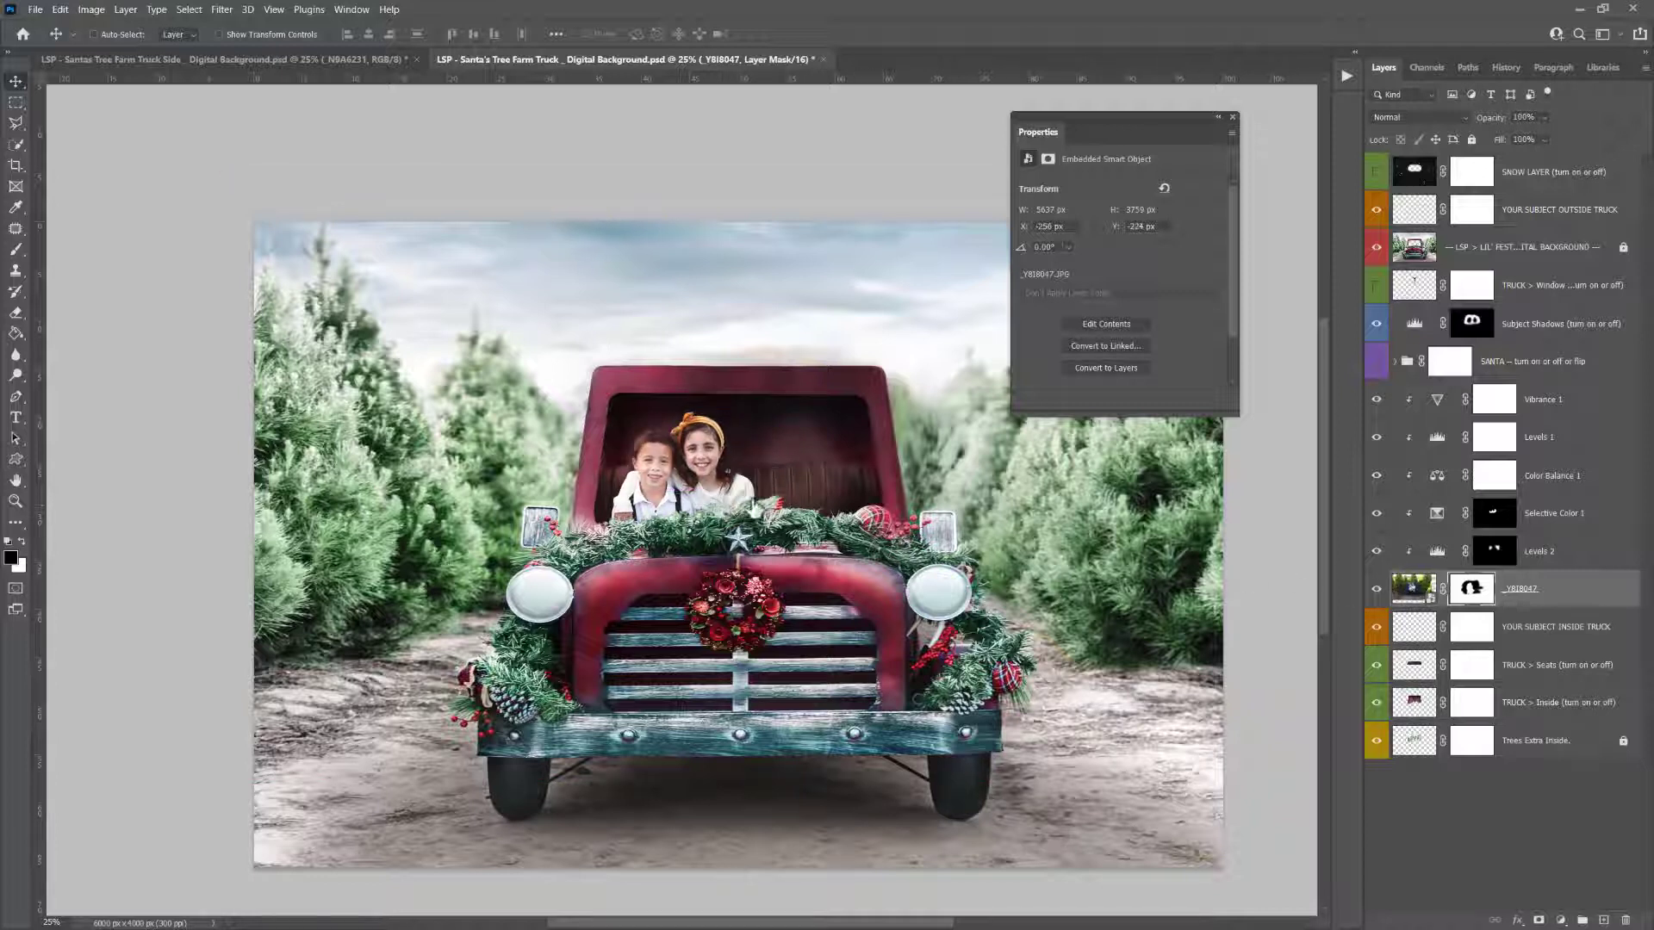
left_click(1376, 362)
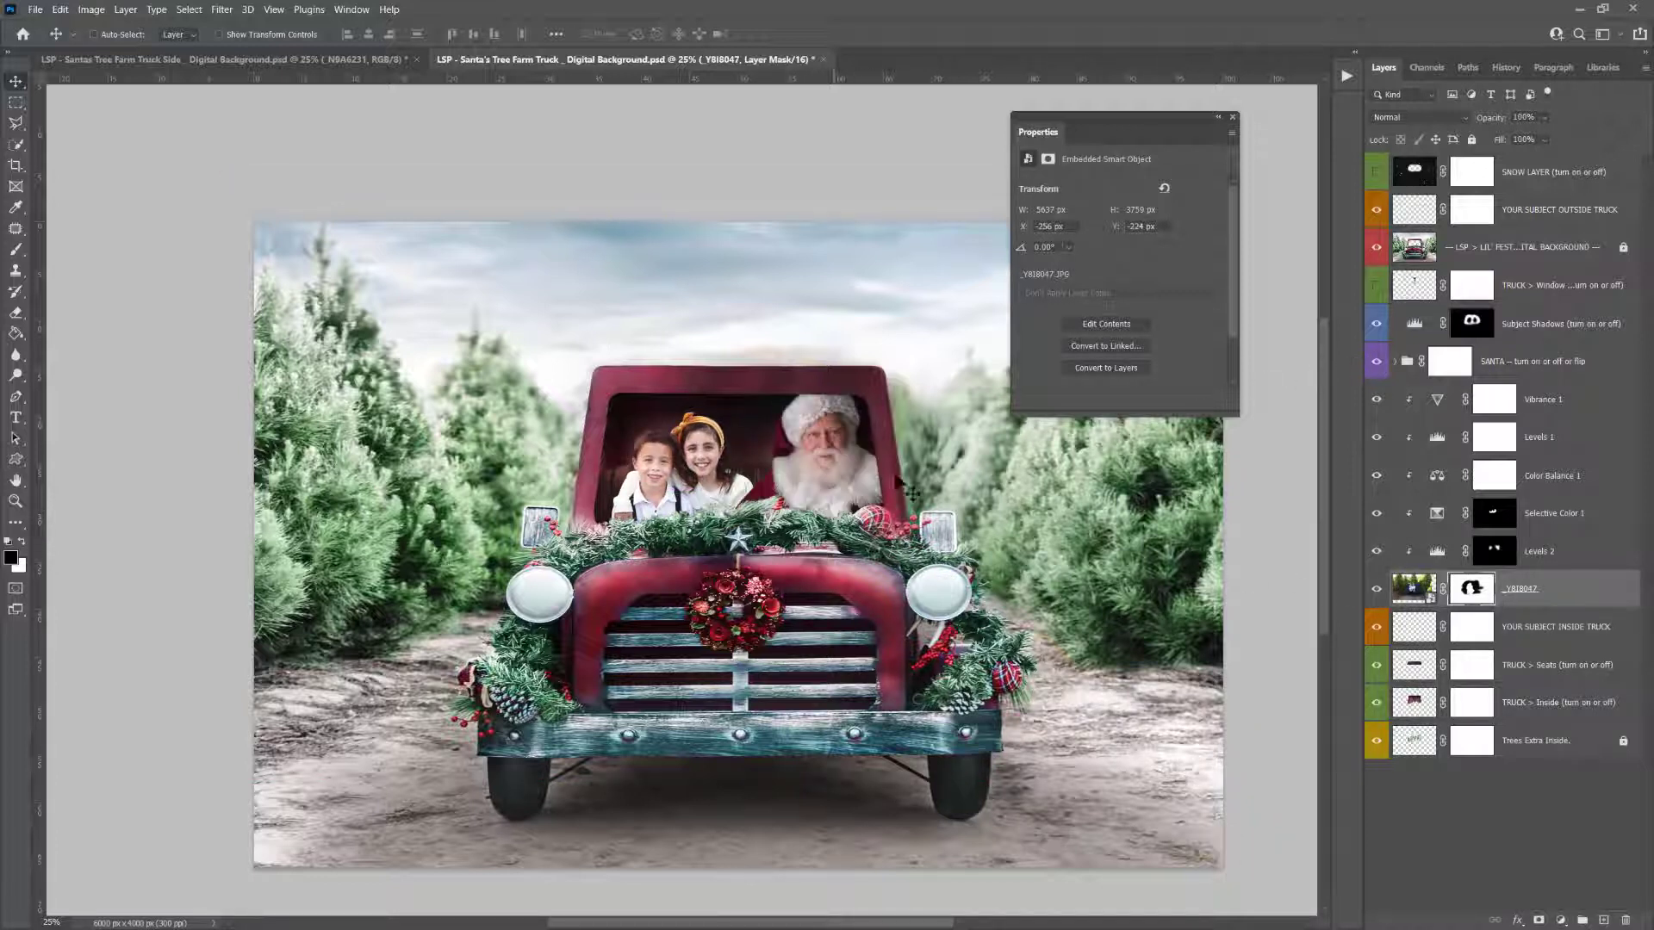
left_click_drag(842, 481, 827, 489)
Move the children's photo with its clipped adjustment layers above the SANTA group and shift the children closer to Santa
left_click(1585, 402, "shift")
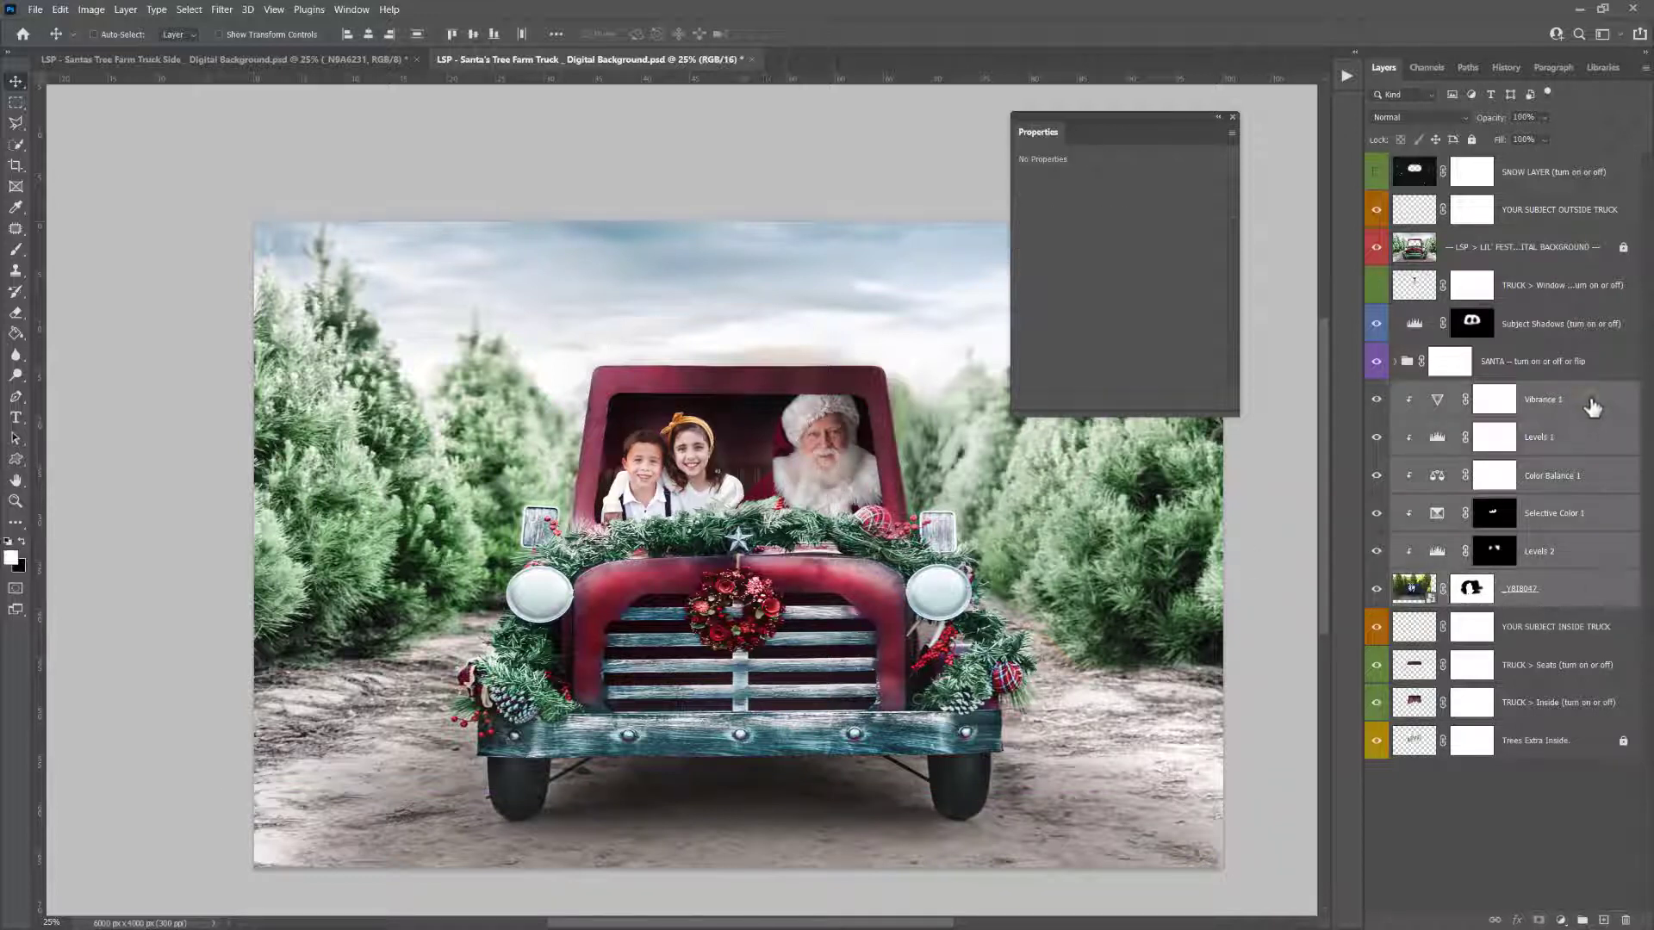
left_click_drag(1585, 401, 1573, 349)
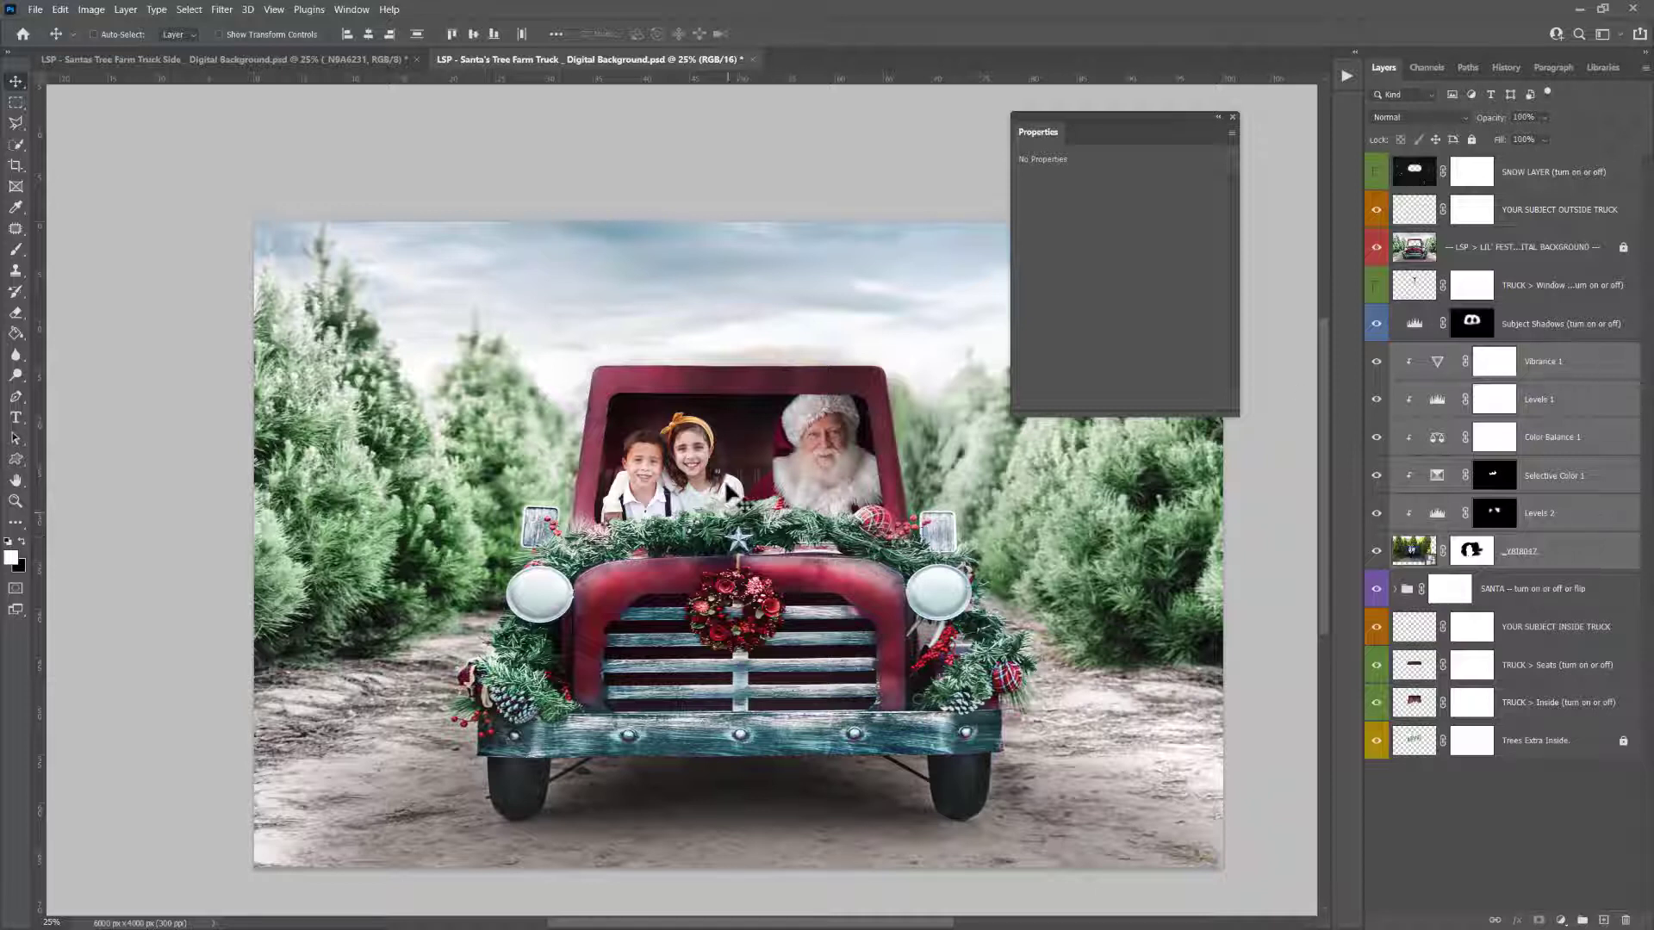
left_click_drag(732, 489, 761, 498)
Scale the children's photo and its adjustment layers up slightly and reposition the children beside Santa
key("ctrl+t")
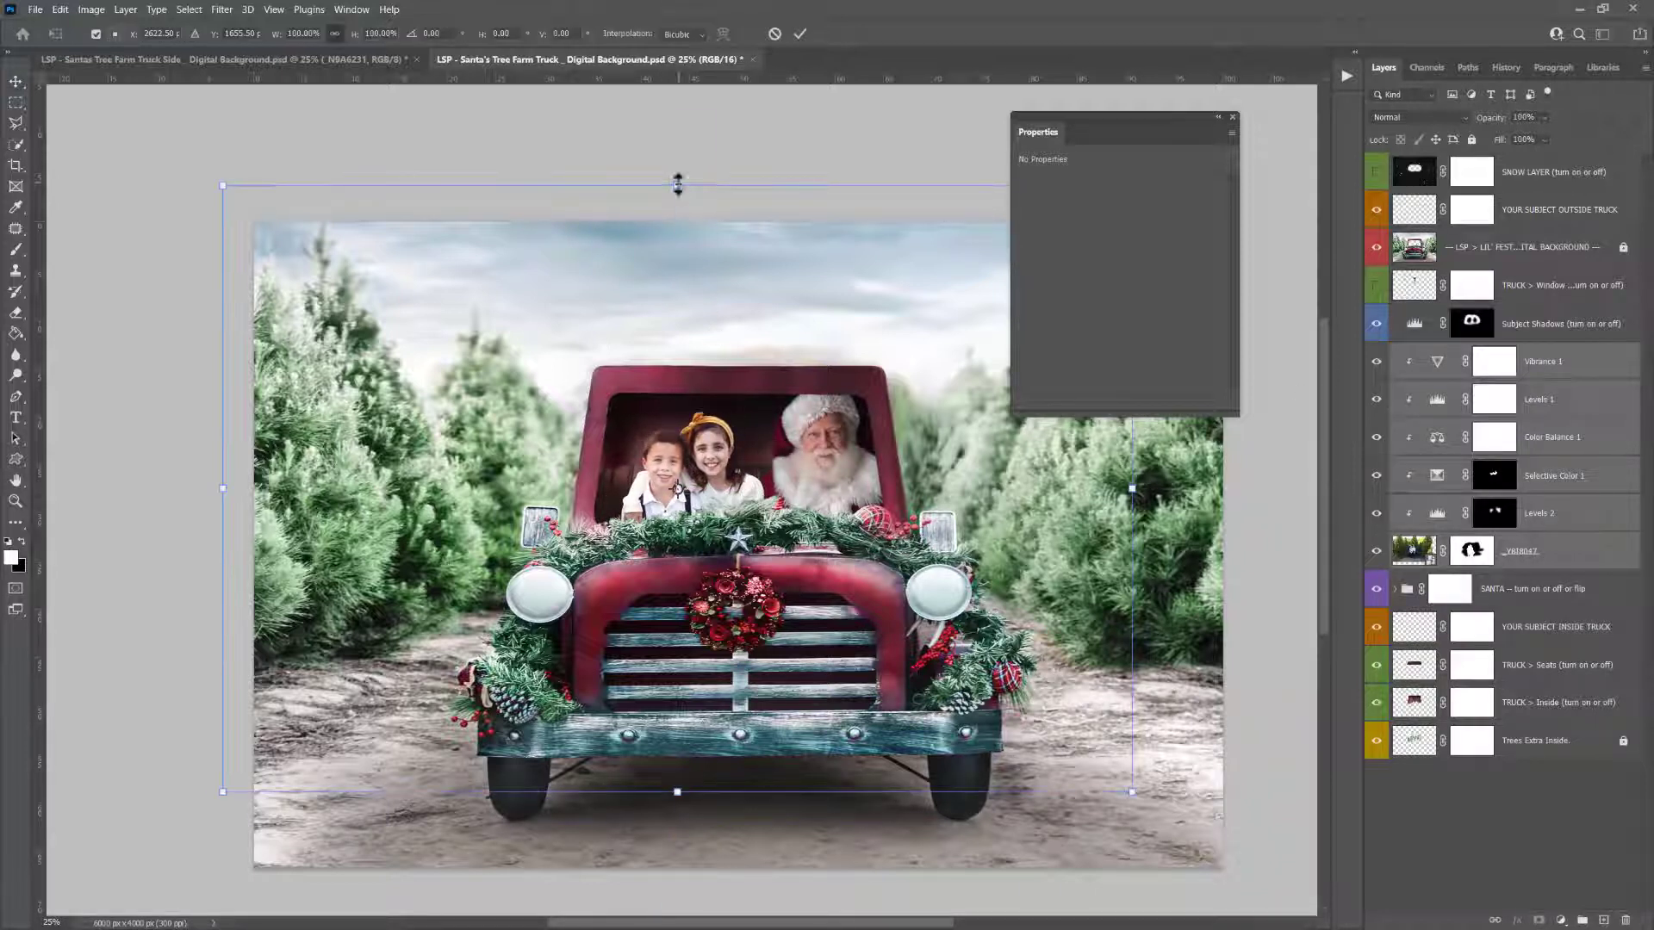
left_click_drag(677, 184, 669, 150)
left_click_drag(767, 481, 673, 488)
key("Return")
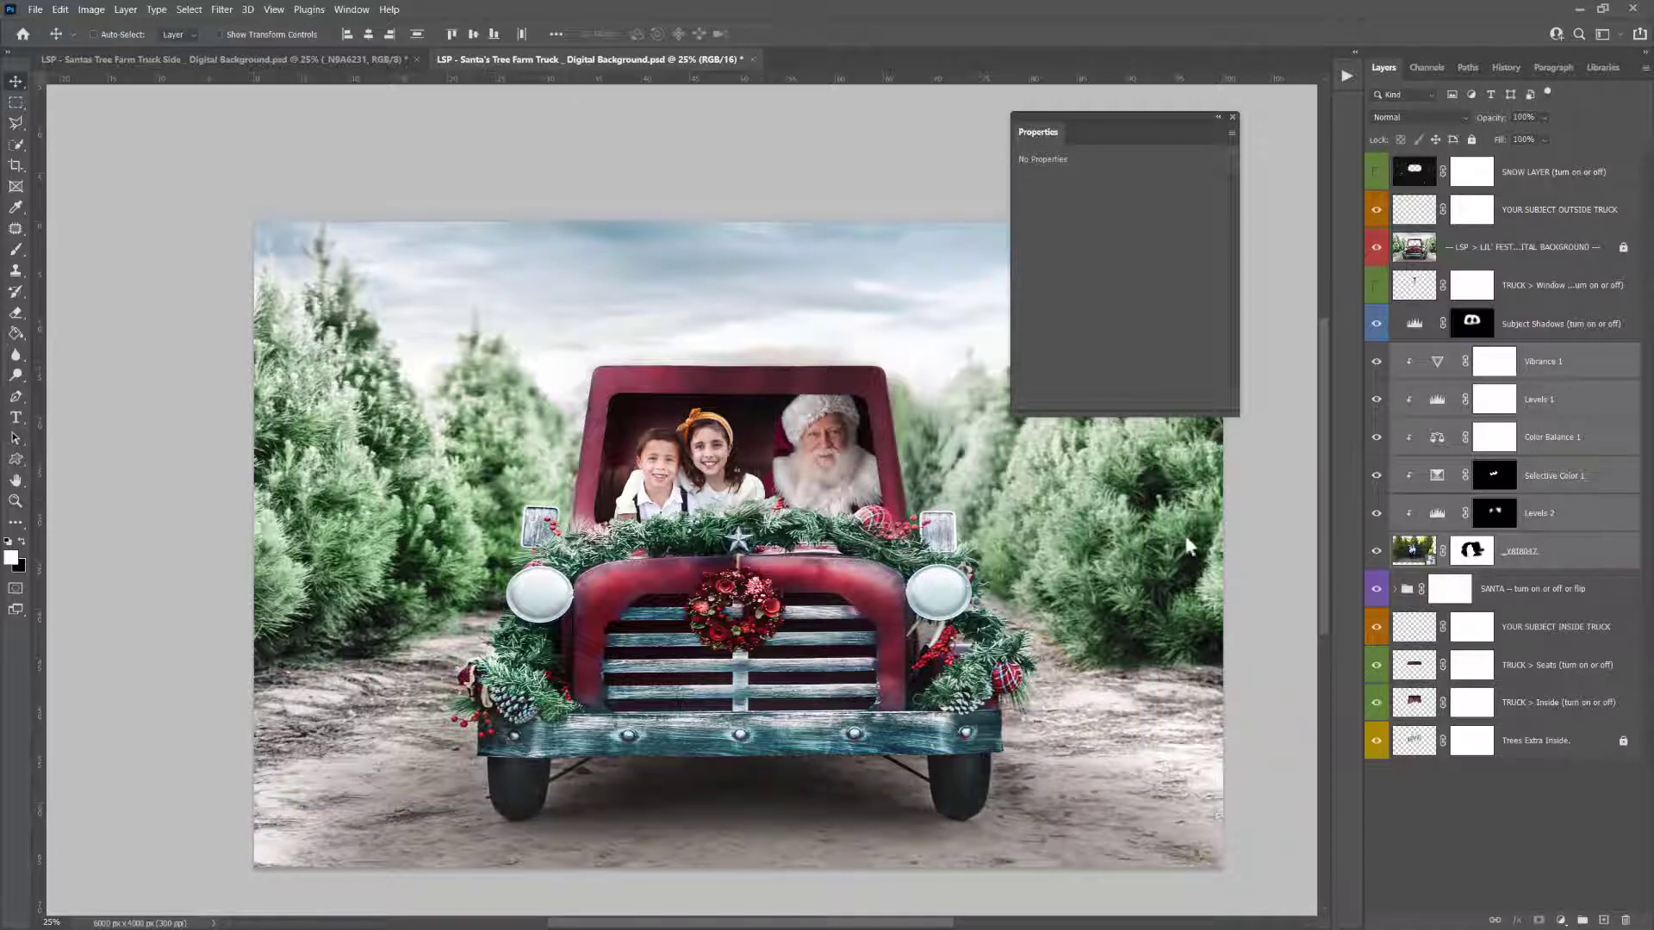
Turn on the SNOW LAYER and preview the scene with the Subject Shadows and truck window divider toggled
left_click(1437, 553)
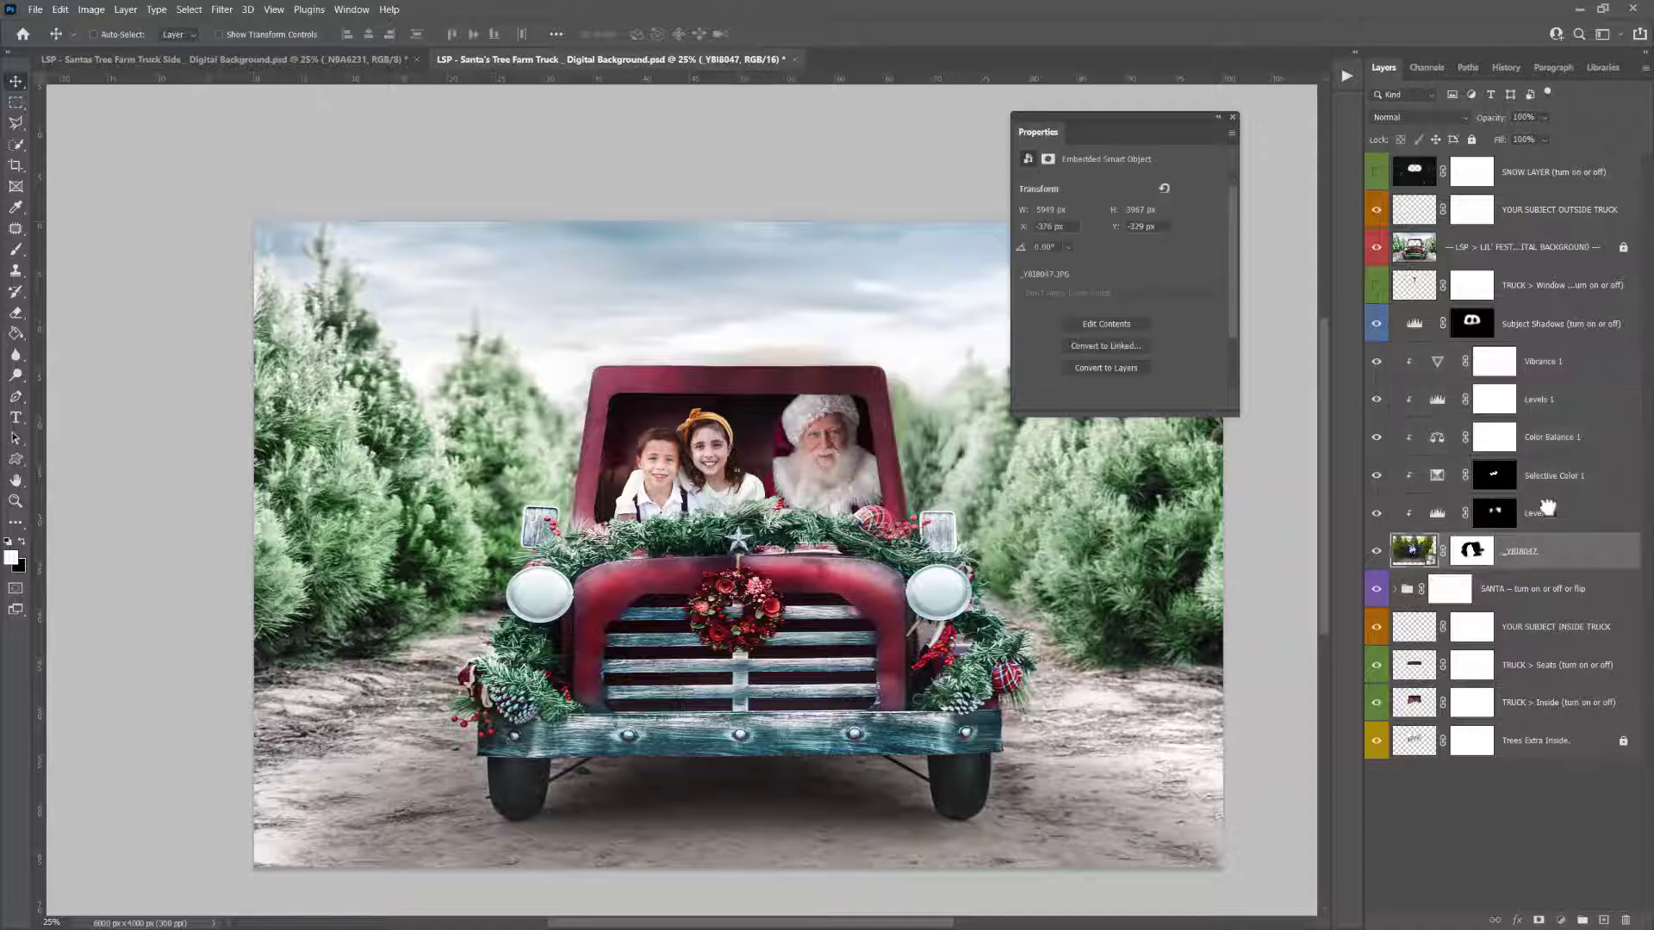
left_click(1548, 510)
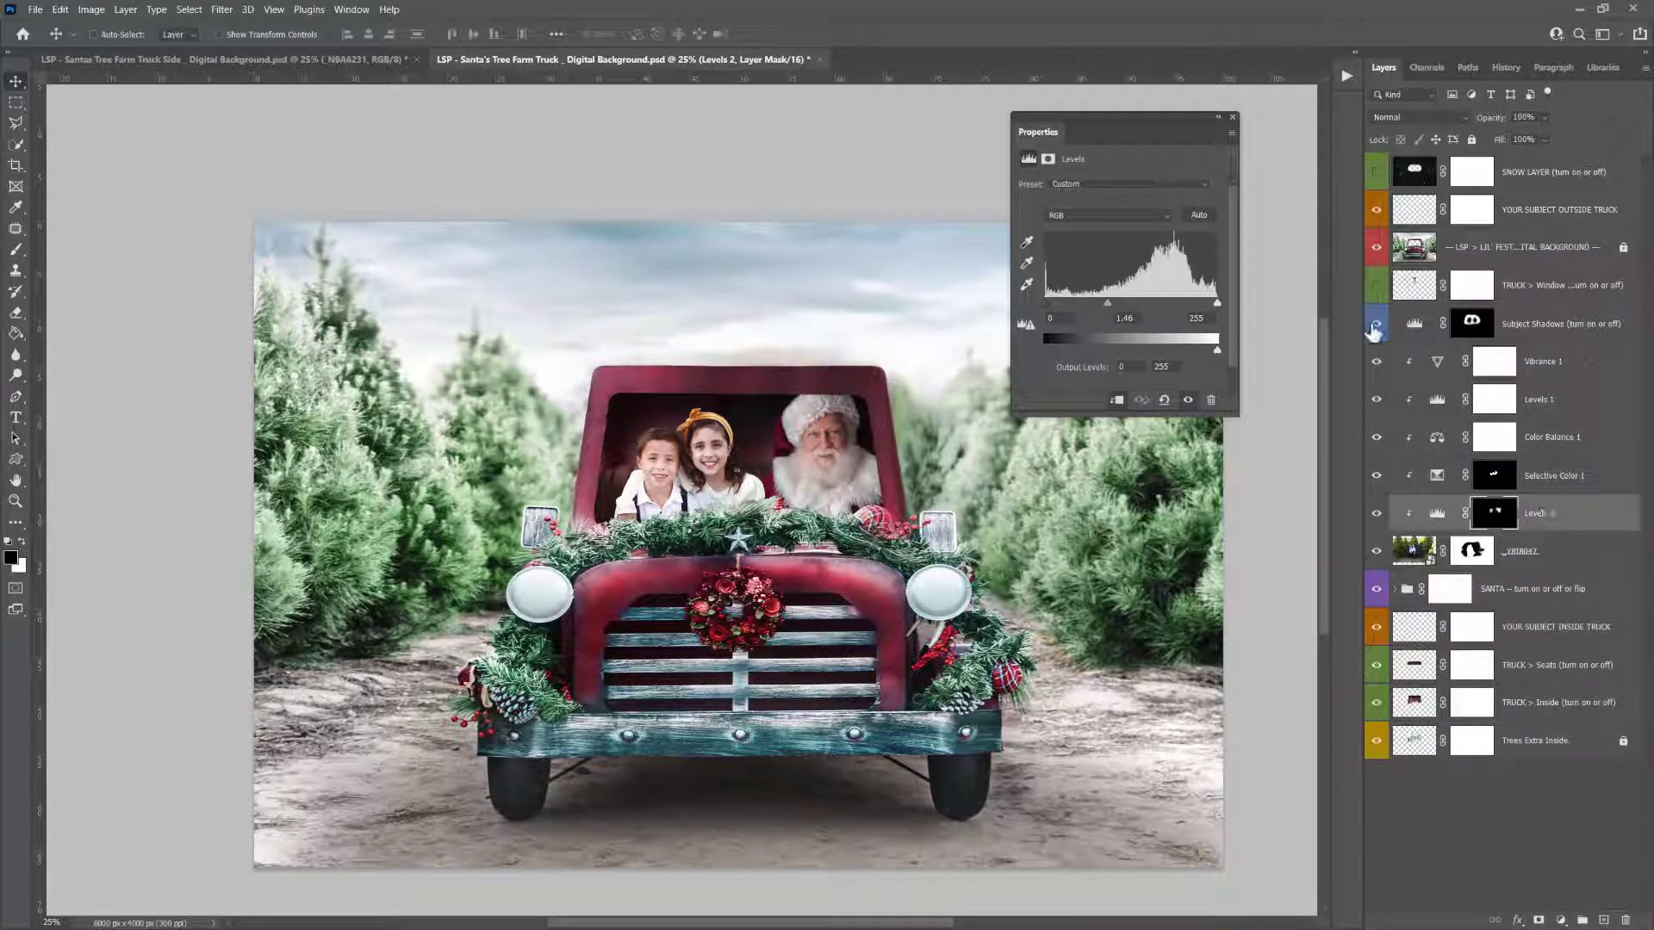
left_click(1376, 324)
left_click(1375, 324)
left_click(1376, 171)
left_click(1376, 285)
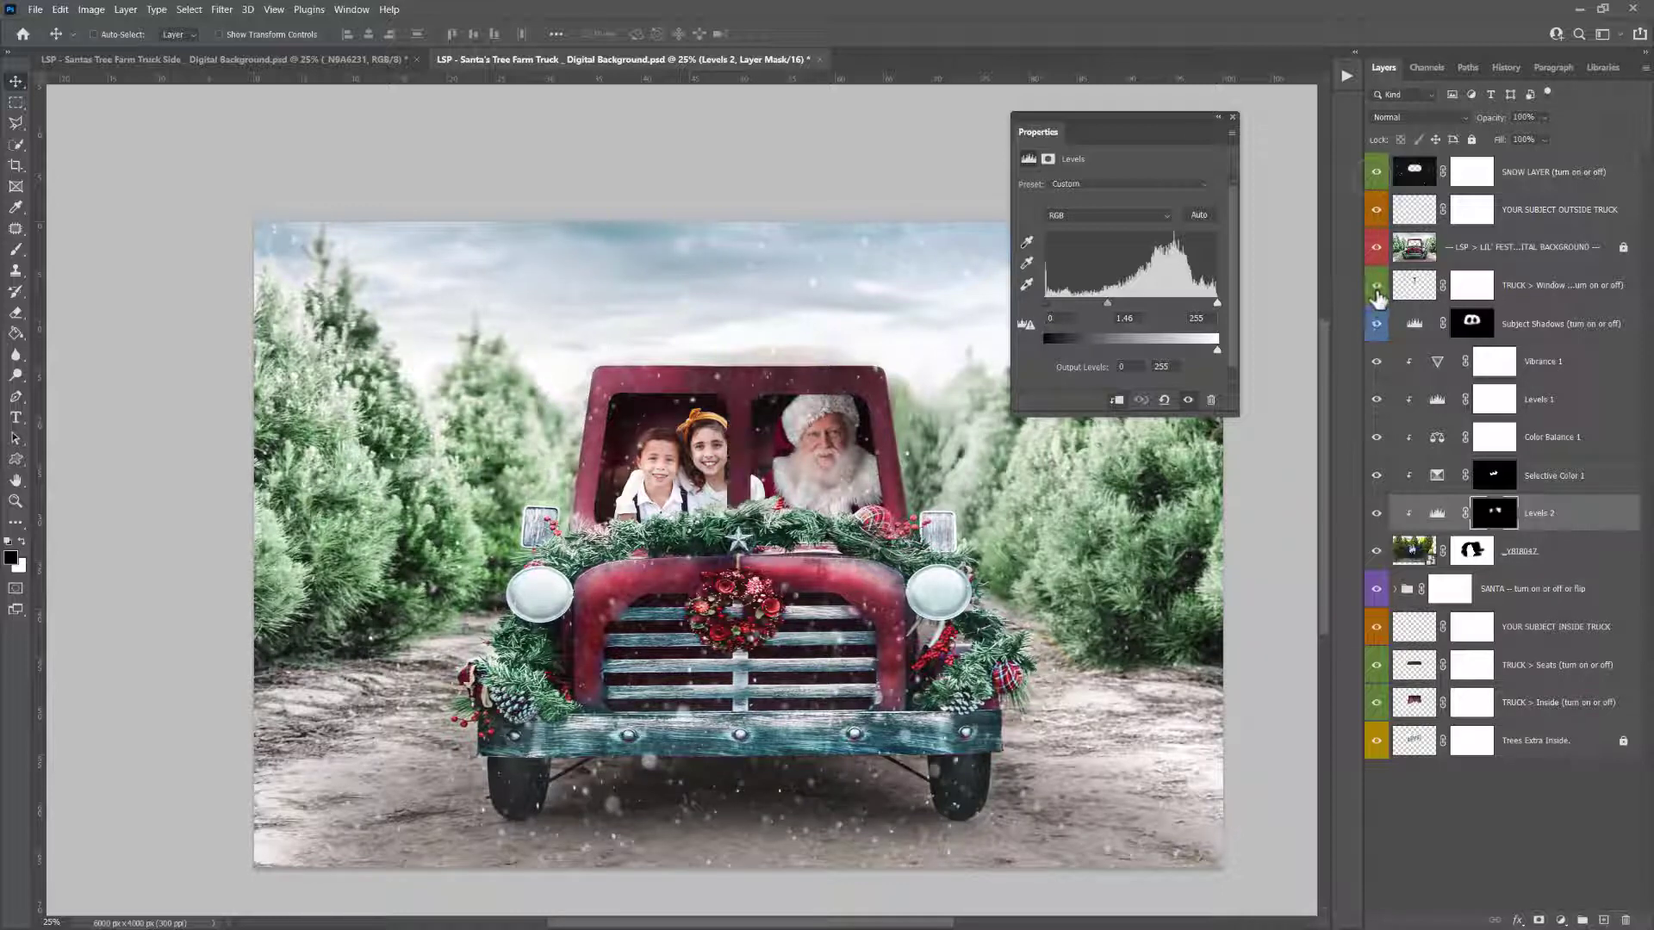
left_click(1377, 291)
Select the Vibrance 1 adjustment layer clipped to the children's photo
left_click(1419, 293)
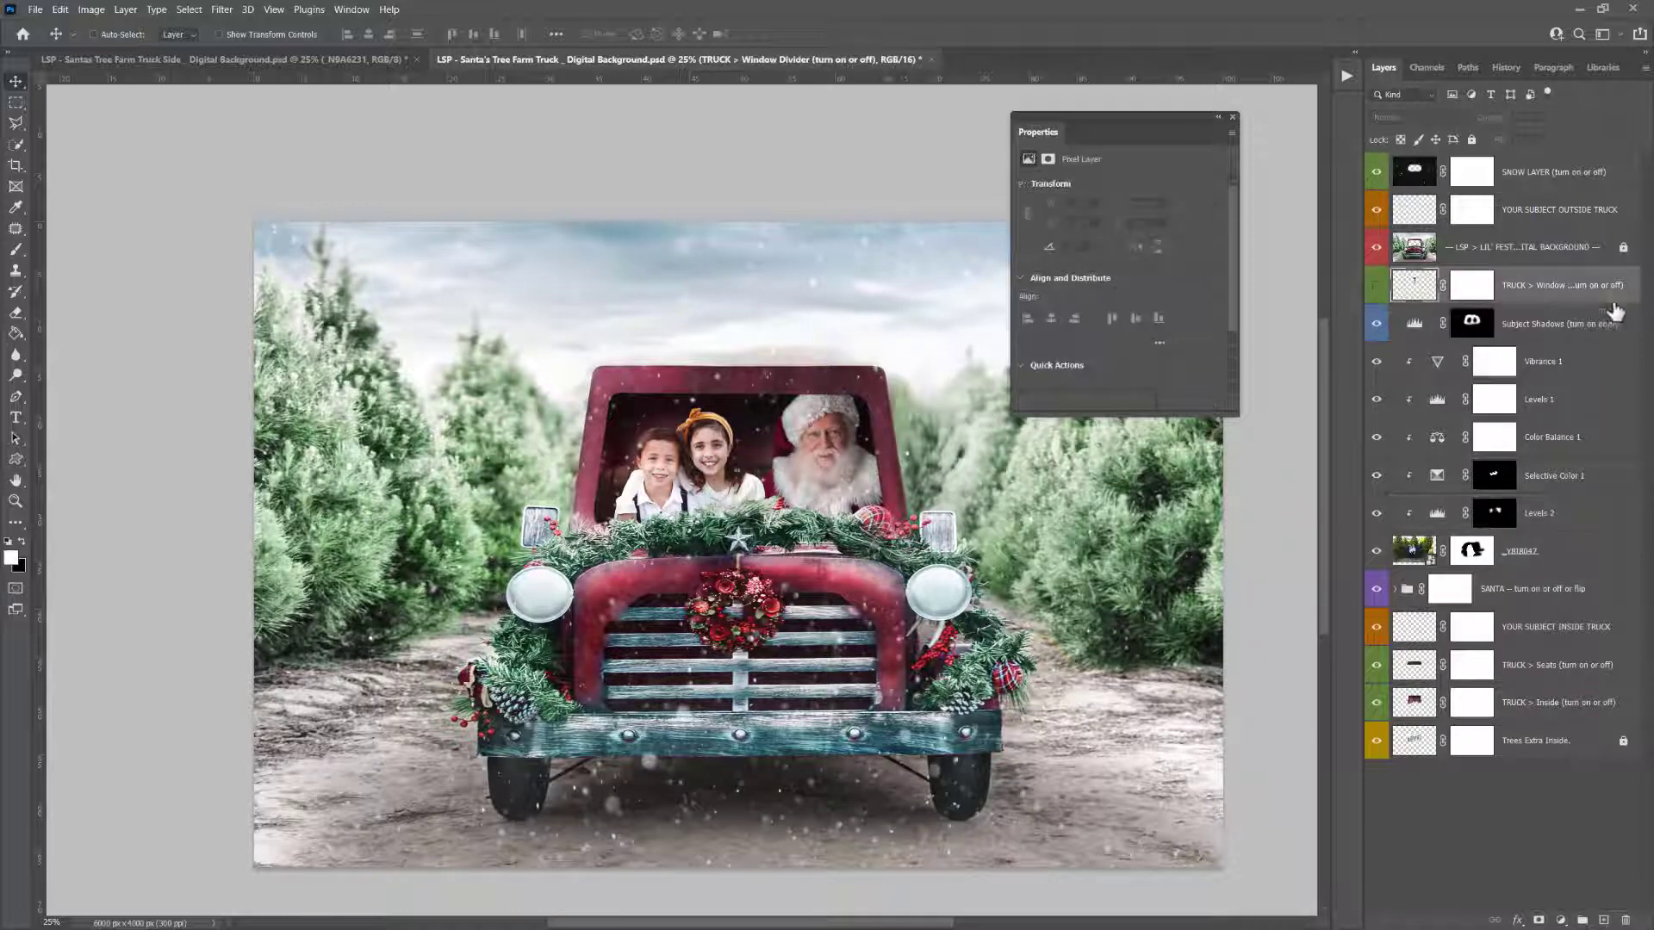
left_click(1582, 326)
left_click(1583, 368)
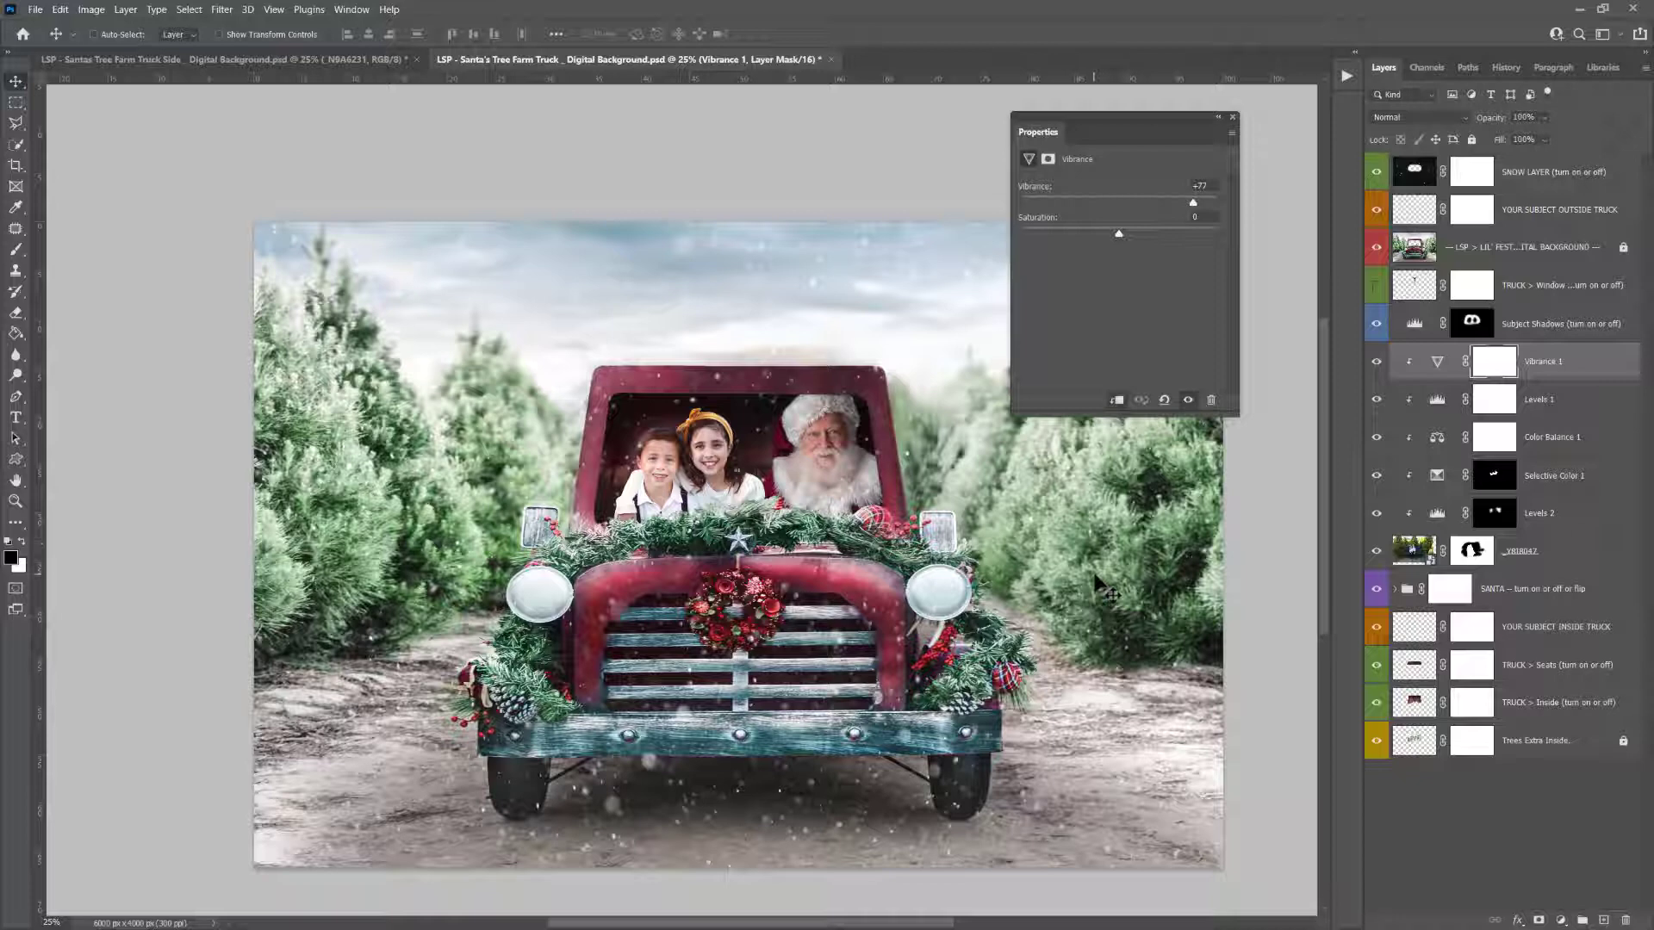